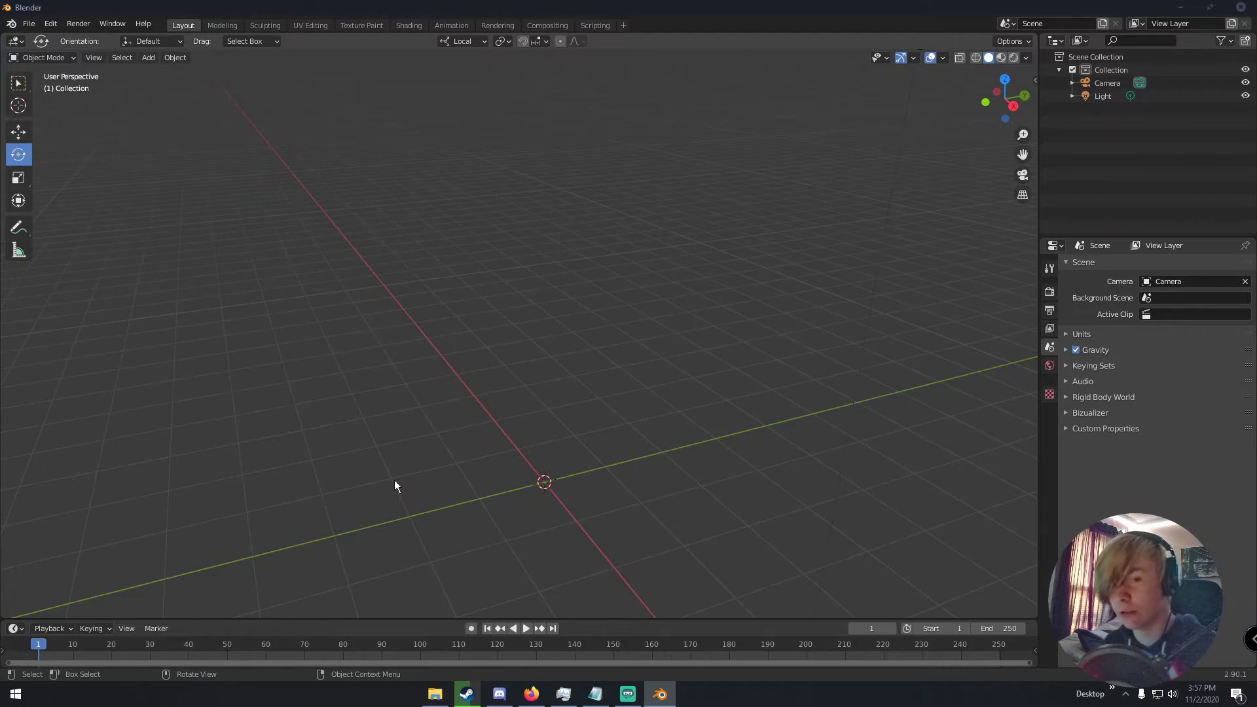
Step: Switch to Firefox to view the Xbox Series X reference image, and return to Blender
{"action": "left_click", "coordinate": [531, 694]}
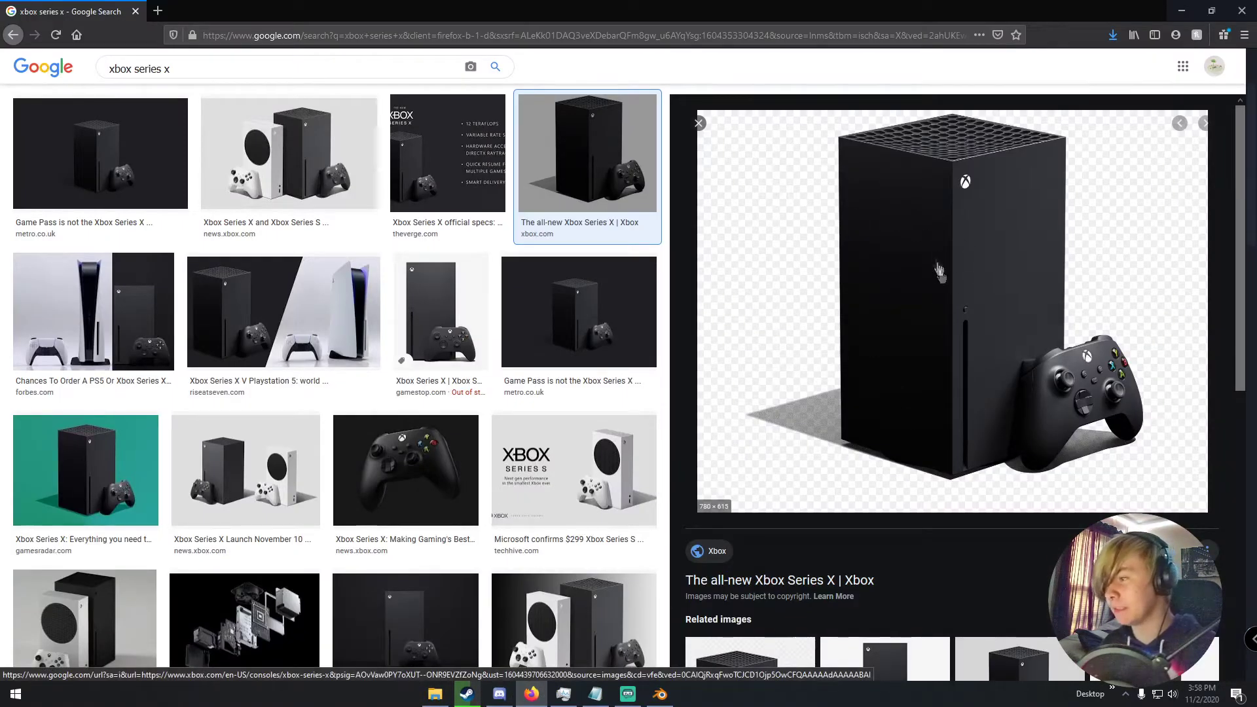
{"action": "right_click", "coordinate": [888, 243]}
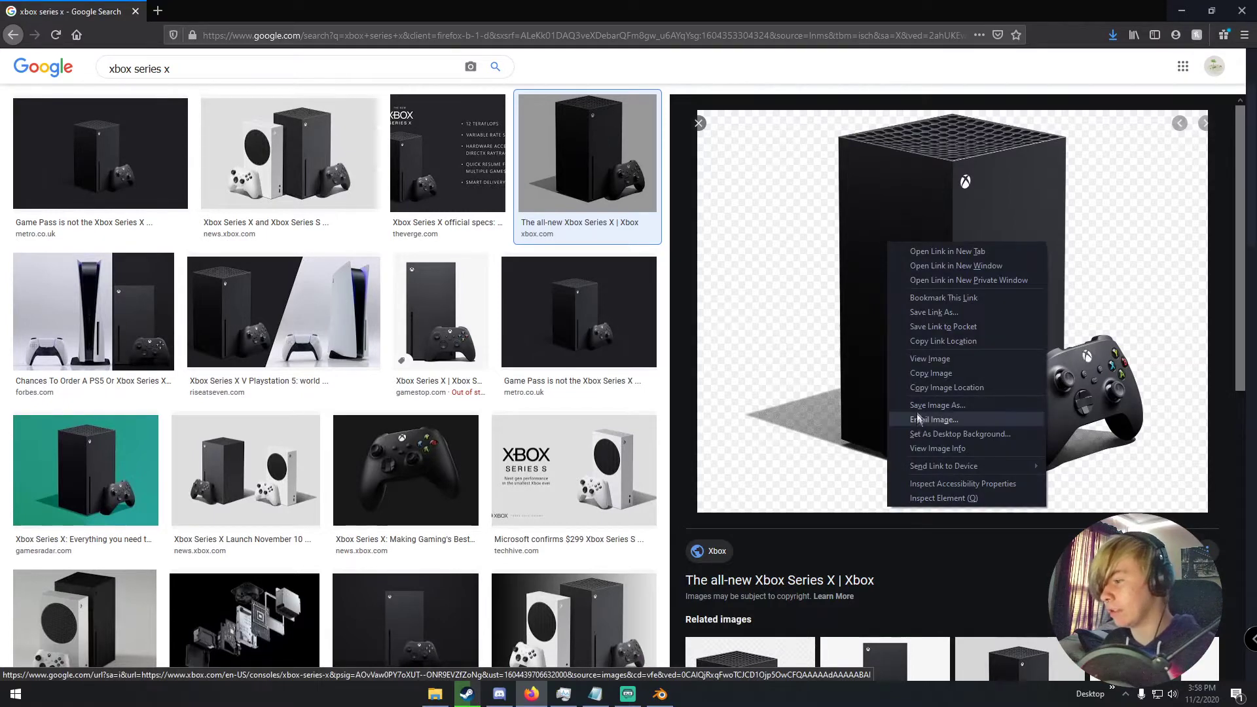
{"action": "left_click", "coordinate": [652, 21]}
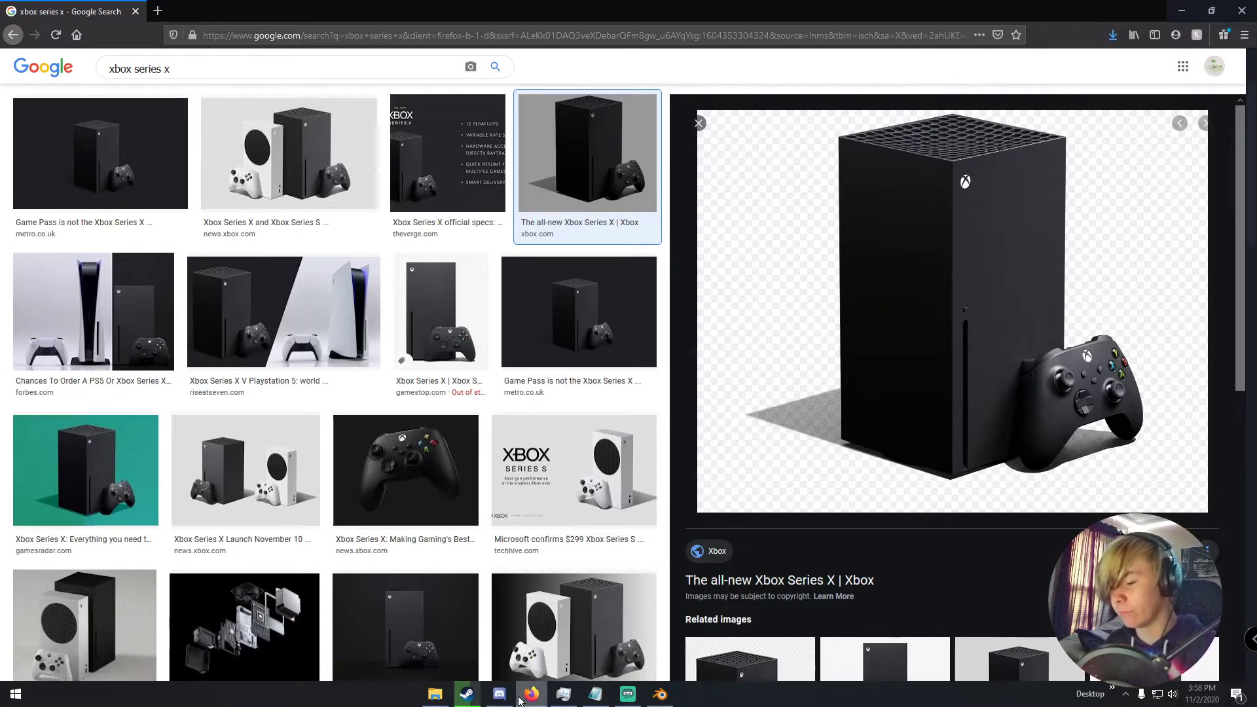
{"action": "left_click", "coordinate": [662, 696]}
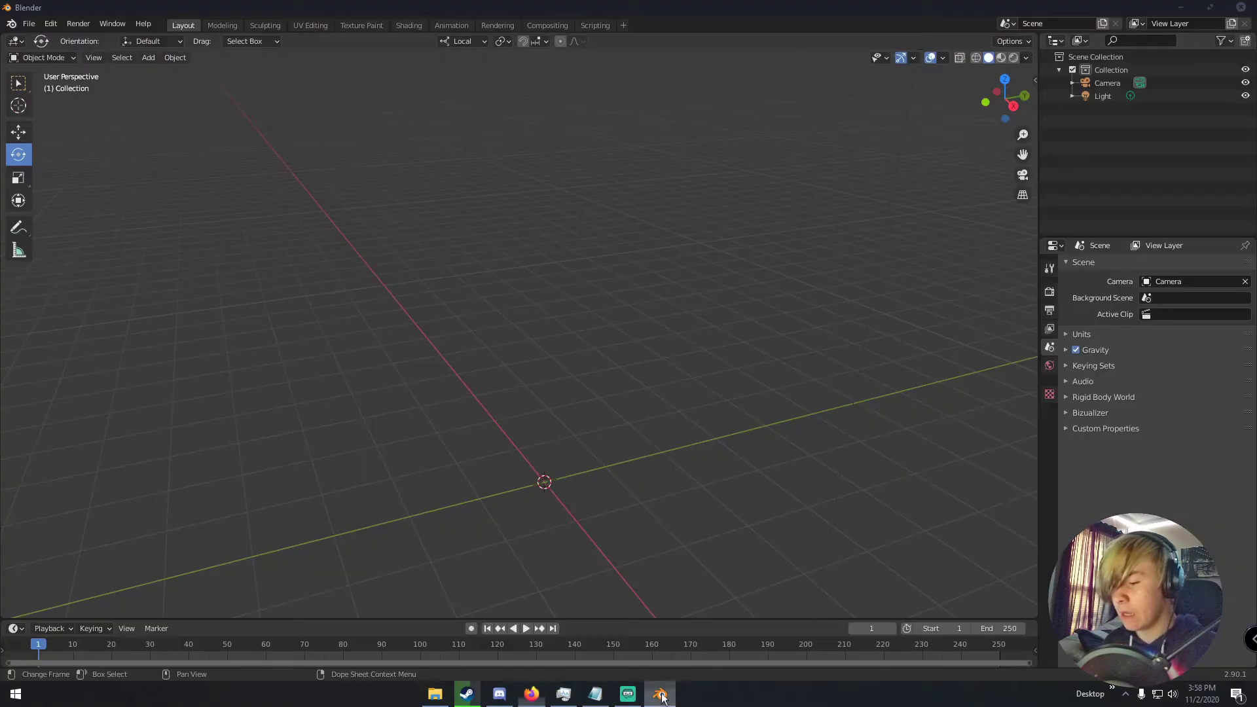
Step: Bring the xbox picture from File Explorer into the Blender viewport as a reference image and reposition it beside the origin
{"action": "left_click", "coordinate": [435, 694]}
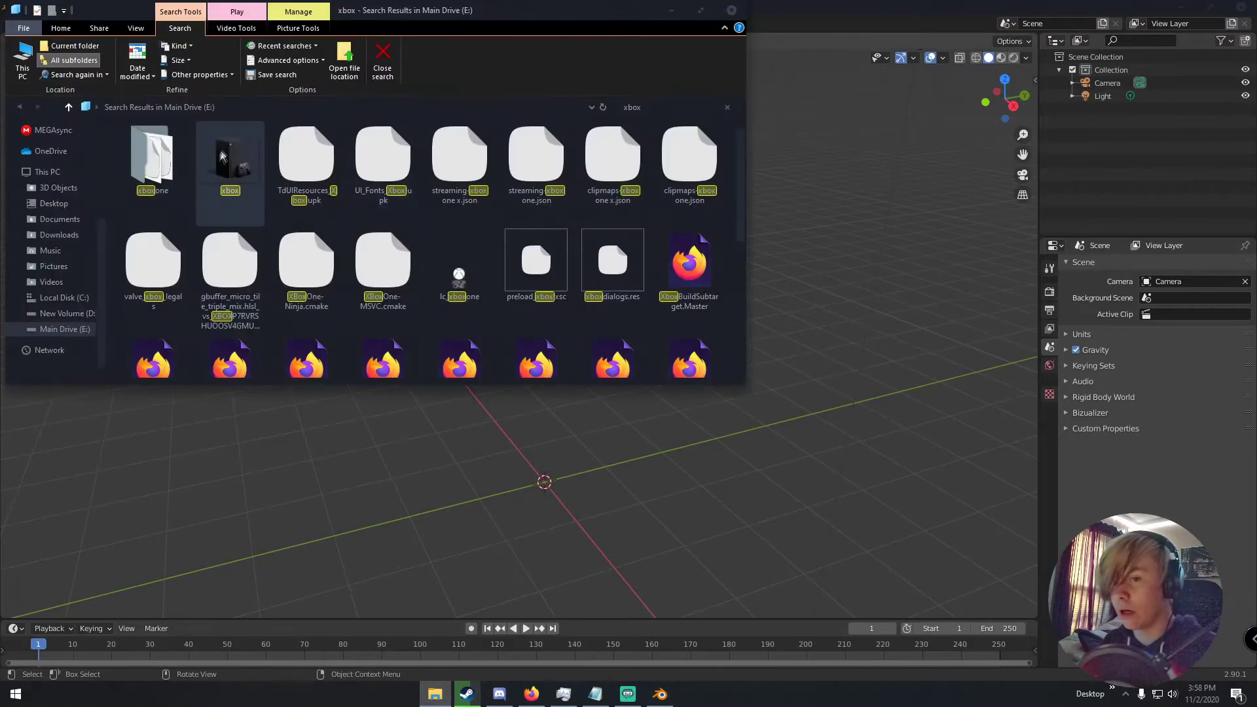
{"action": "left_click_drag", "start_coordinate": [237, 180], "coordinate": [804, 300]}
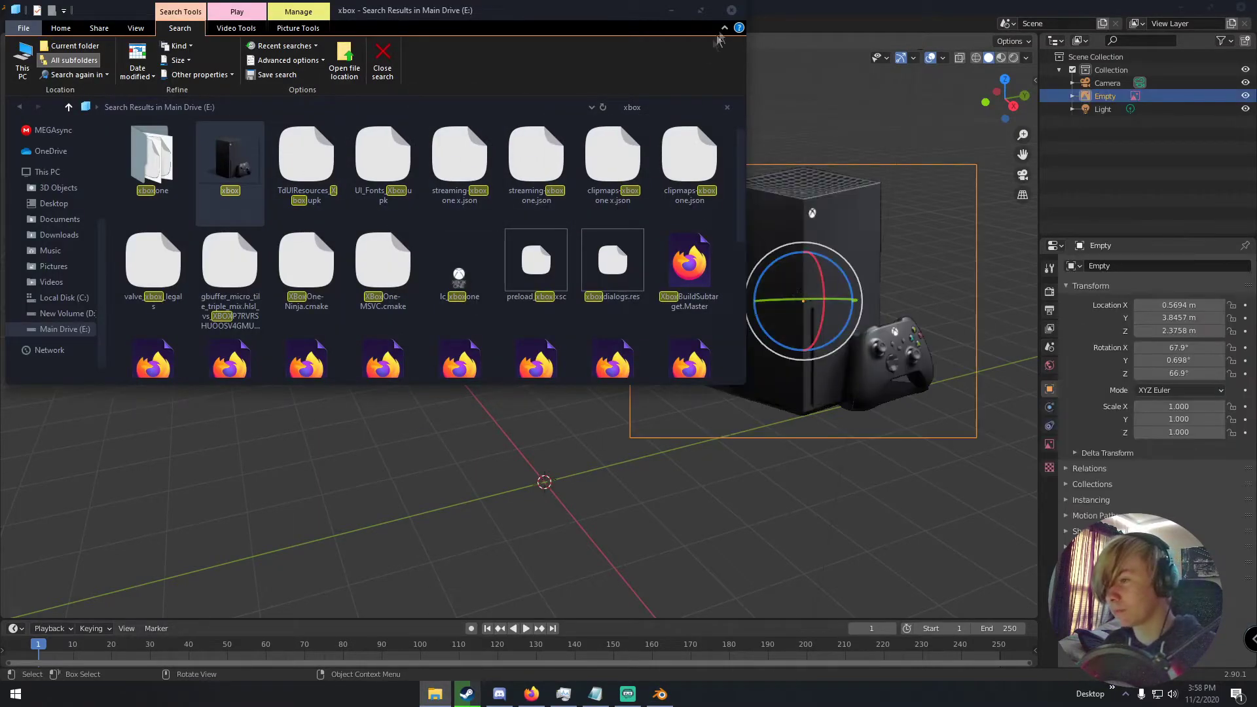
{"action": "left_click", "coordinate": [732, 10]}
{"action": "middle_click_drag", "start_coordinate": [716, 285], "coordinate": [713, 321]}
{"action": "key", "text": "g"}
{"action": "left_click", "coordinate": [817, 315]}
Step: Delete the light from the scene and add a plane mesh at the origin
{"action": "left_click", "coordinate": [501, 195]}
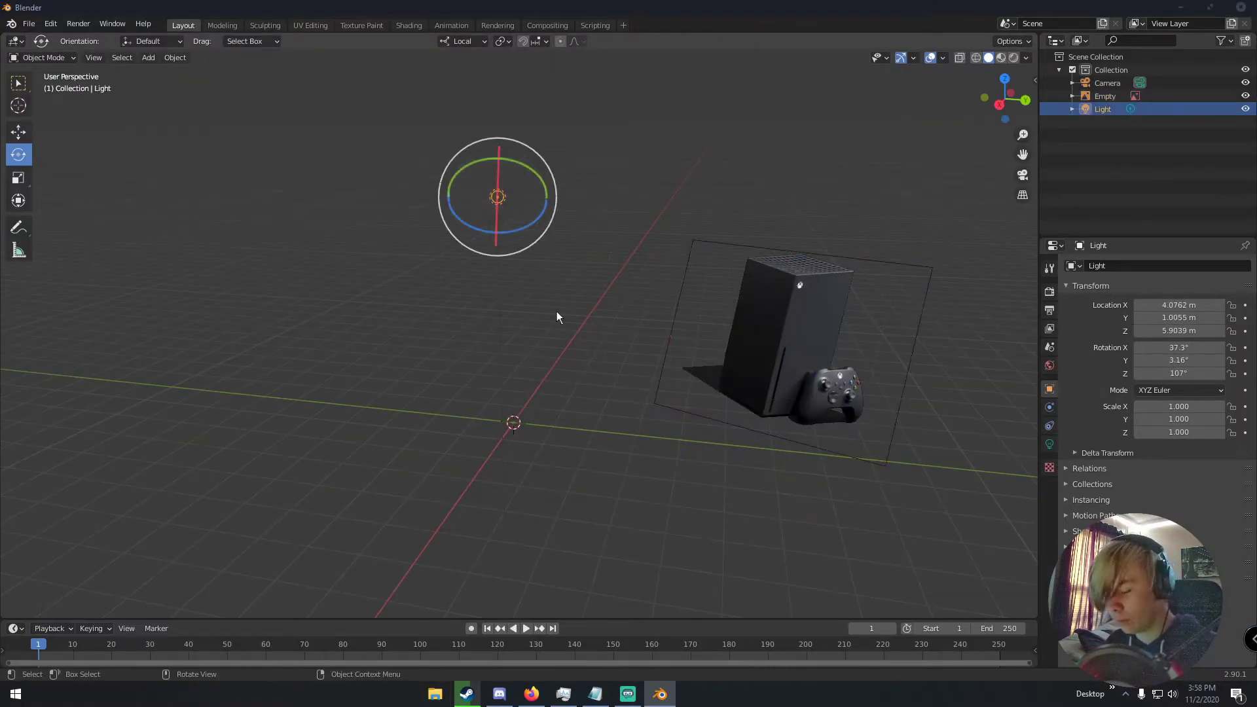
{"action": "key", "text": "Delete"}
{"action": "middle_click_drag", "start_coordinate": [443, 310], "coordinate": [481, 315]}
{"action": "key", "text": "shift+a"}
{"action": "mouse_move", "coordinate": [479, 312]}
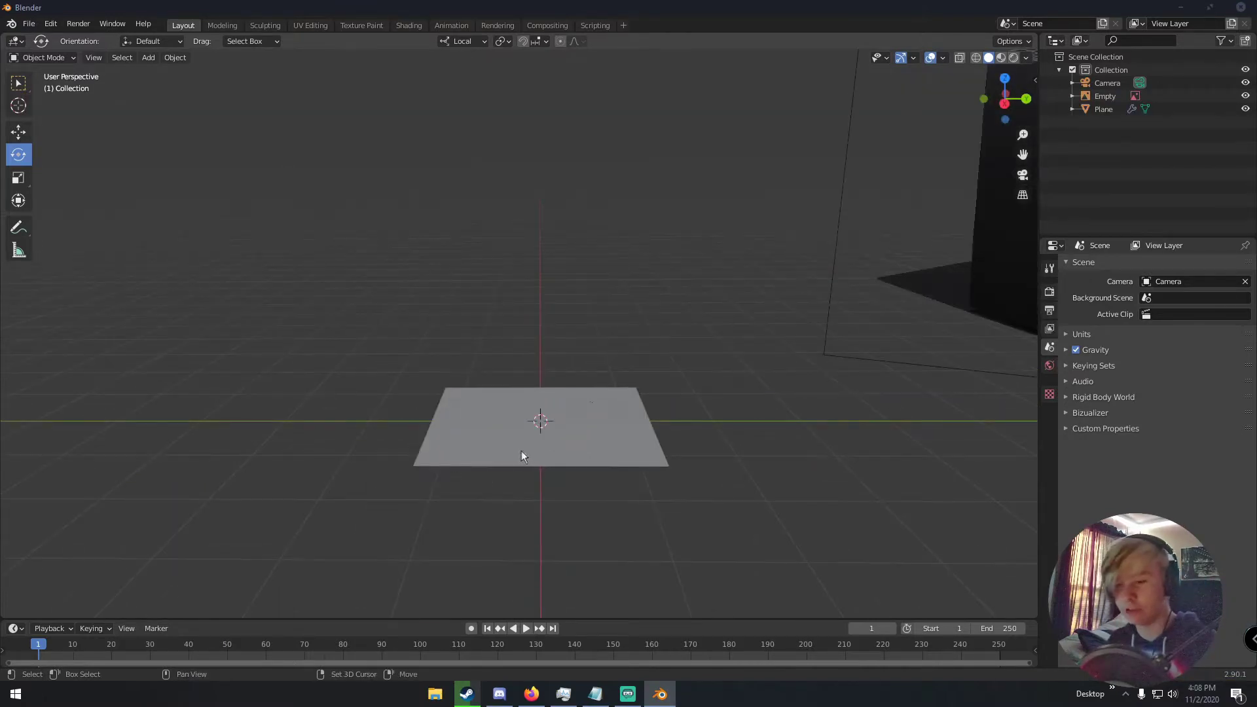
Step: Add a cylinder mesh at the origin and scale it uniformly by about 1.08
{"action": "key", "text": "shift+a"}
{"action": "mouse_move", "coordinate": [501, 415]}
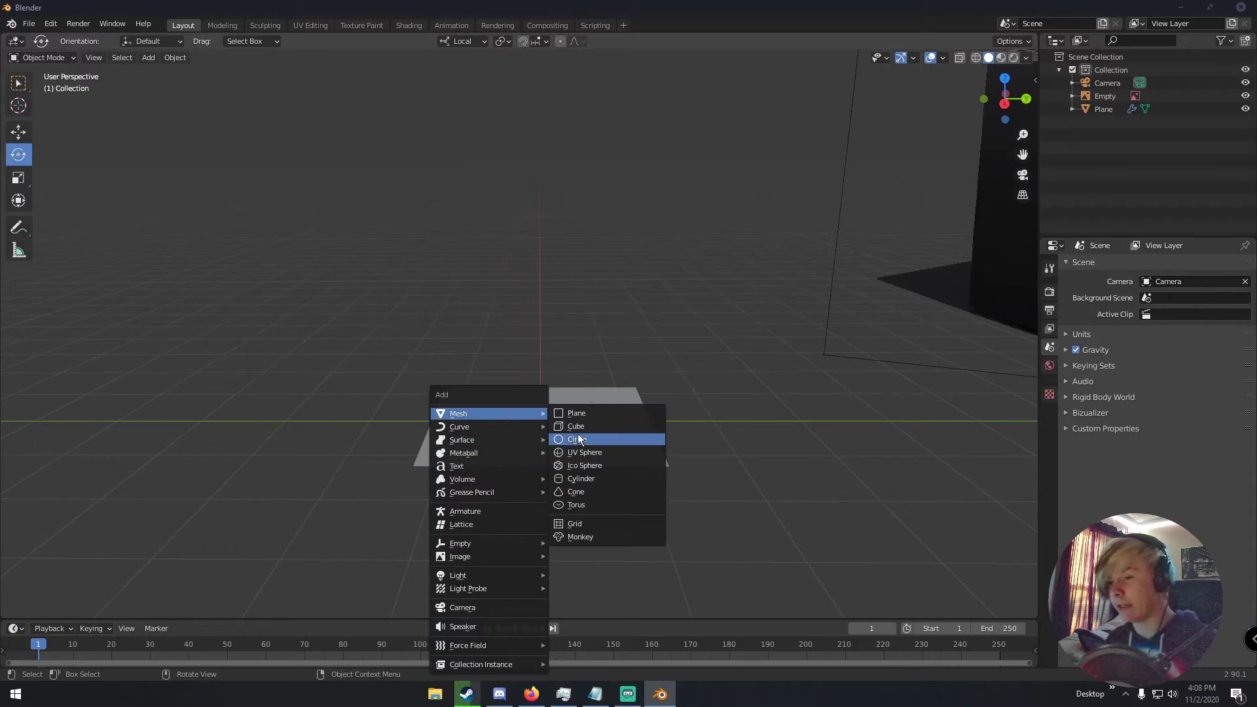
{"action": "left_click", "coordinate": [580, 476]}
{"action": "middle_click_drag", "start_coordinate": [581, 476], "coordinate": [682, 484]}
{"action": "key", "text": "s"}
{"action": "left_click", "coordinate": [588, 513]}
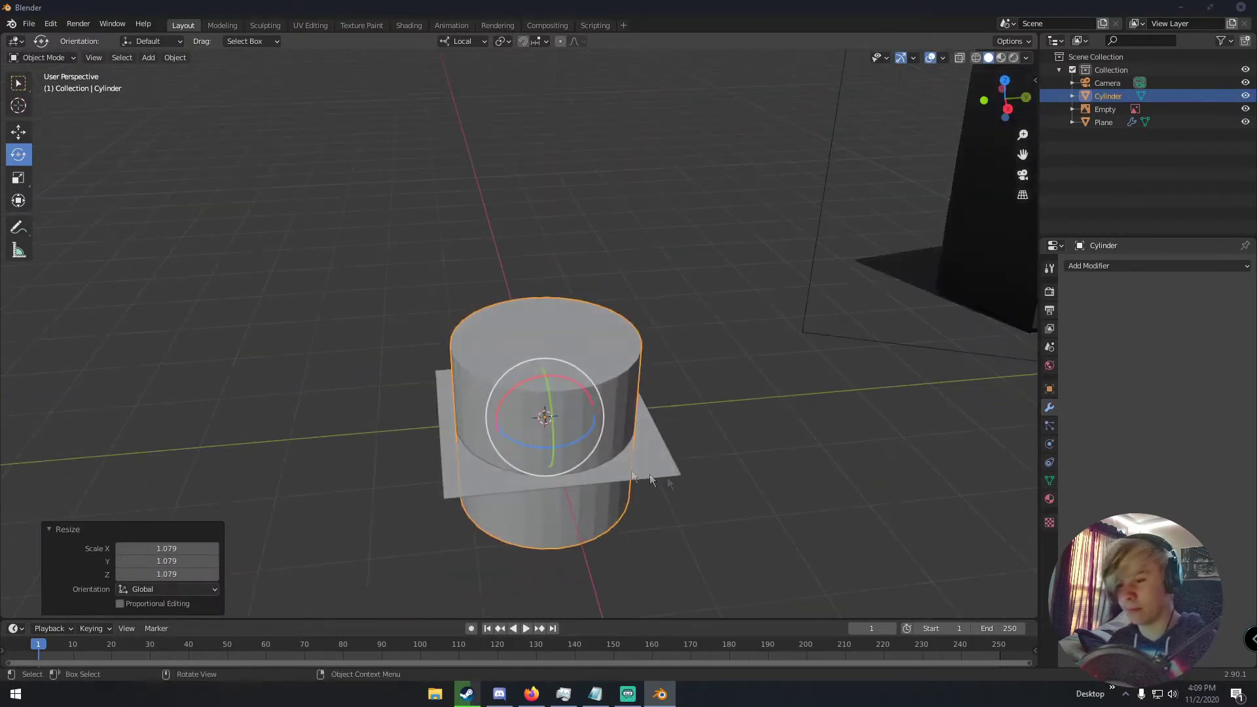
Step: Add a Subdivision Surface modifier to the cylinder
{"action": "middle_click_drag", "start_coordinate": [462, 433], "coordinate": [587, 465]}
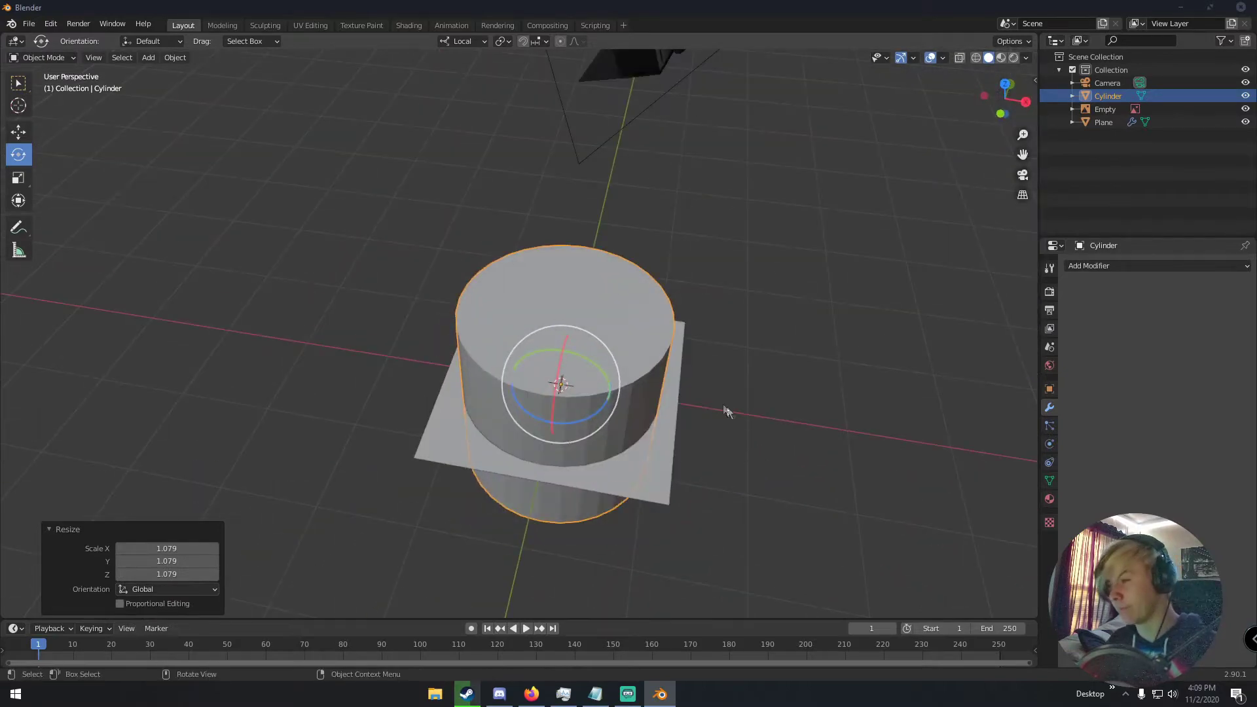
{"action": "left_click", "coordinate": [1087, 266]}
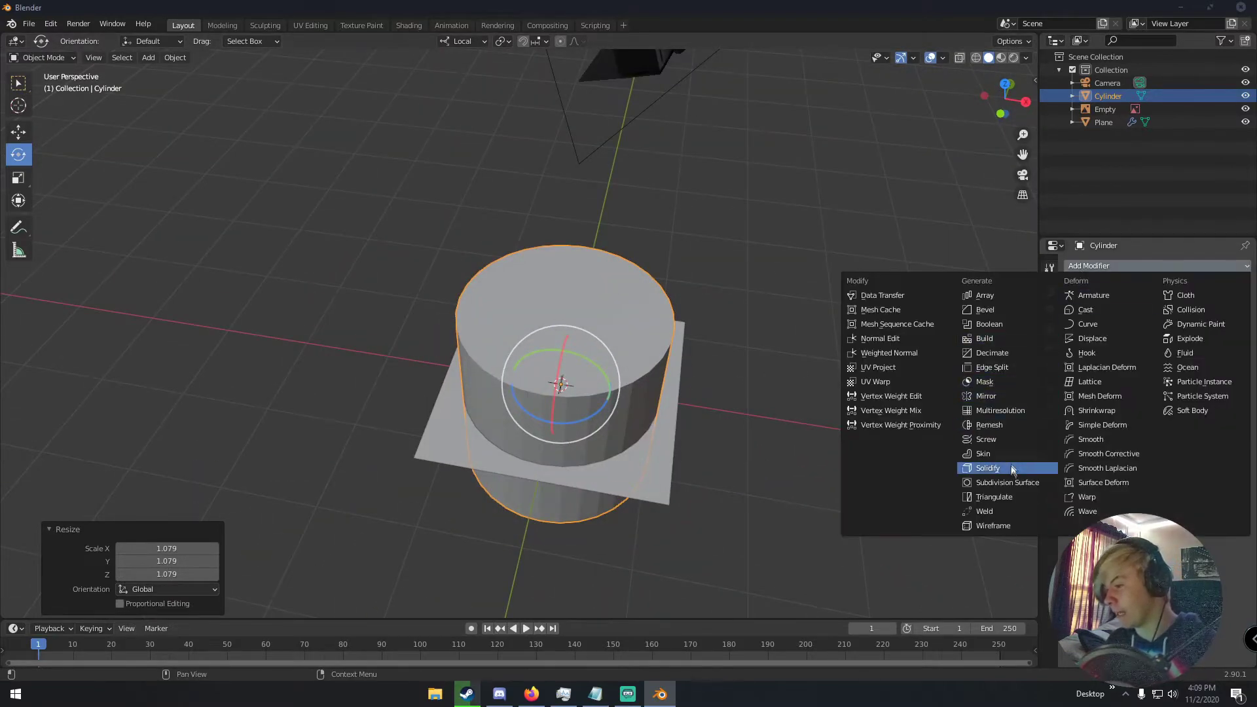
{"action": "left_click", "coordinate": [1003, 486]}
{"action": "middle_click_drag", "start_coordinate": [851, 445], "coordinate": [654, 377]}
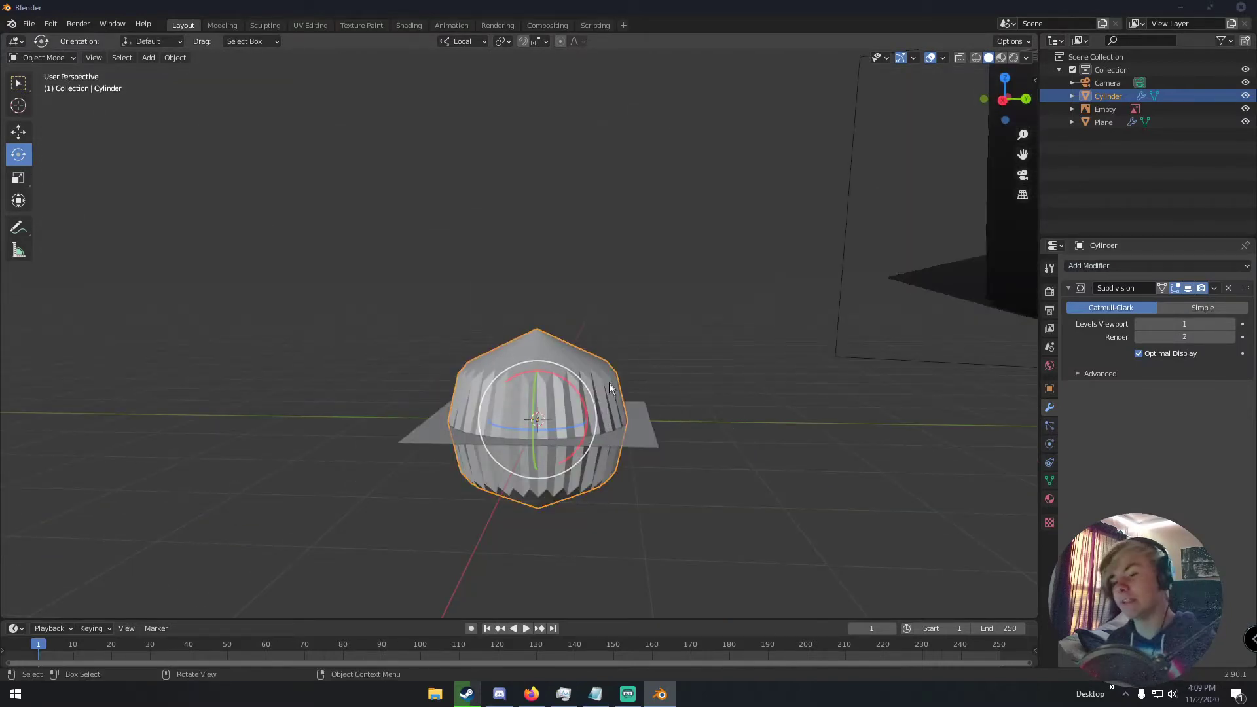
Step: Add two horizontal loop cuts to the cylinder, sliding one fully to the top rim and the other to the bottom rim
{"action": "key", "text": "Tab"}
{"action": "key", "text": "ctrl+r"}
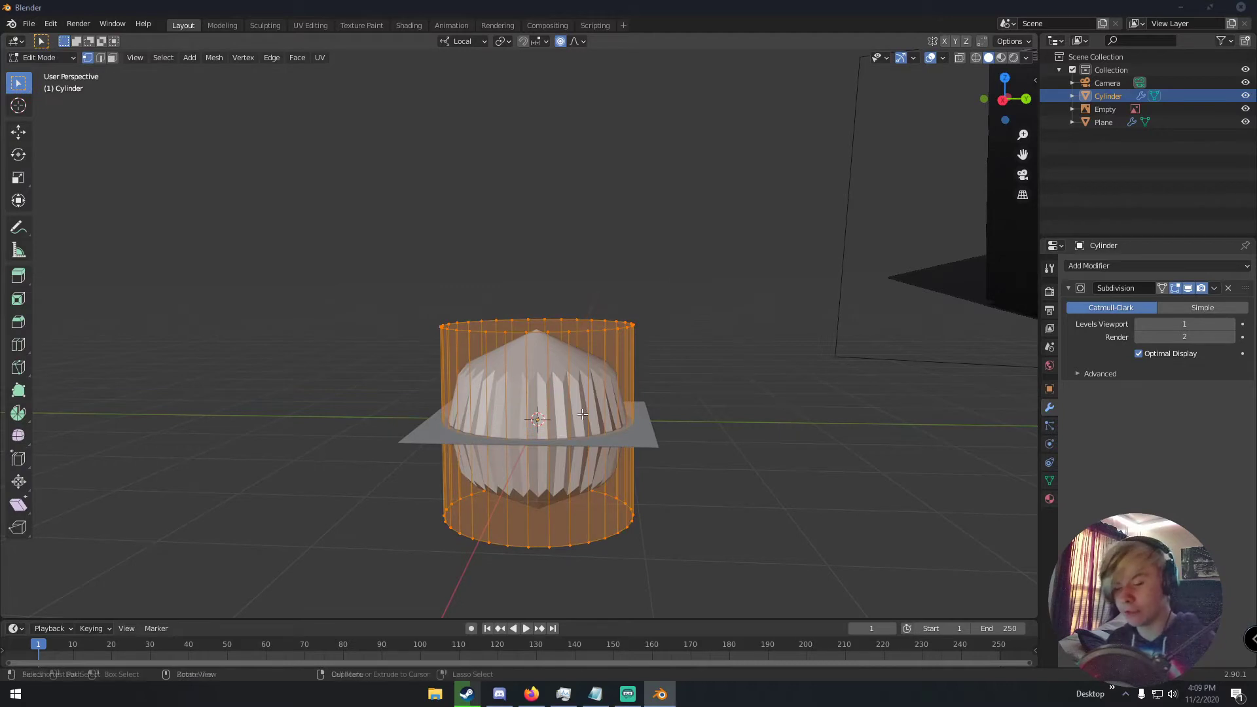
{"action": "left_click", "coordinate": [581, 421]}
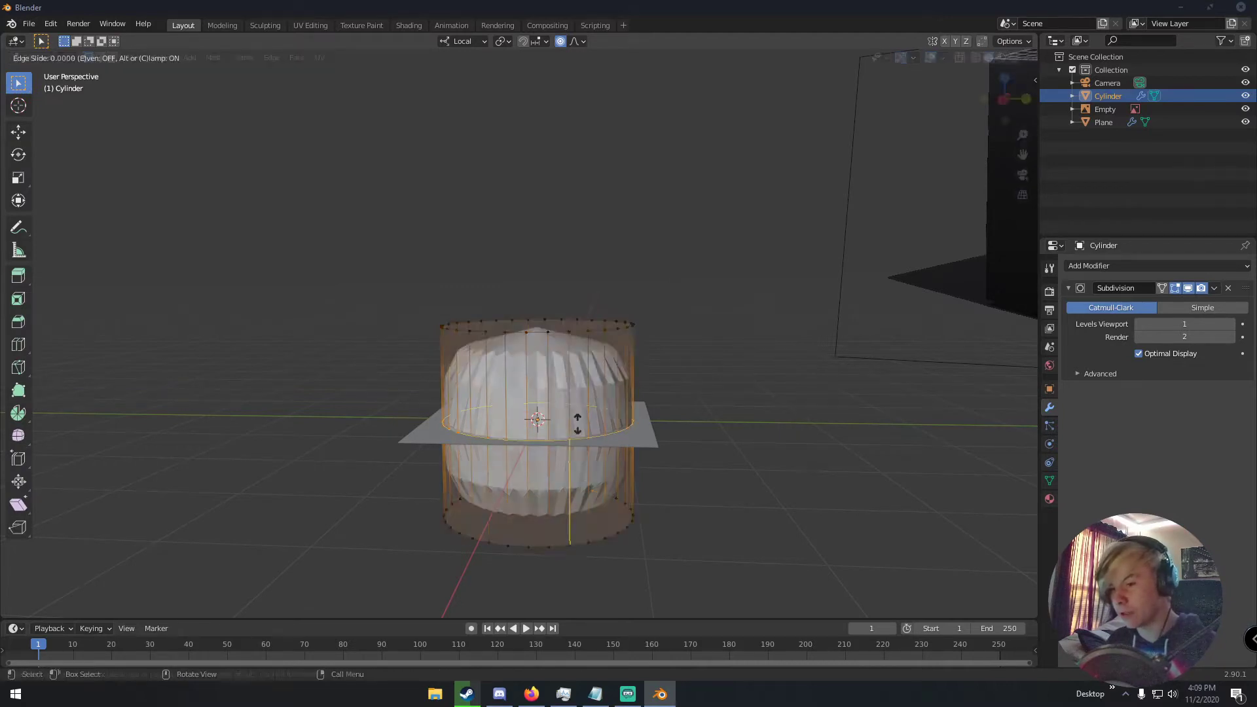
{"action": "left_click", "coordinate": [574, 305]}
{"action": "key", "text": "ctrl"}
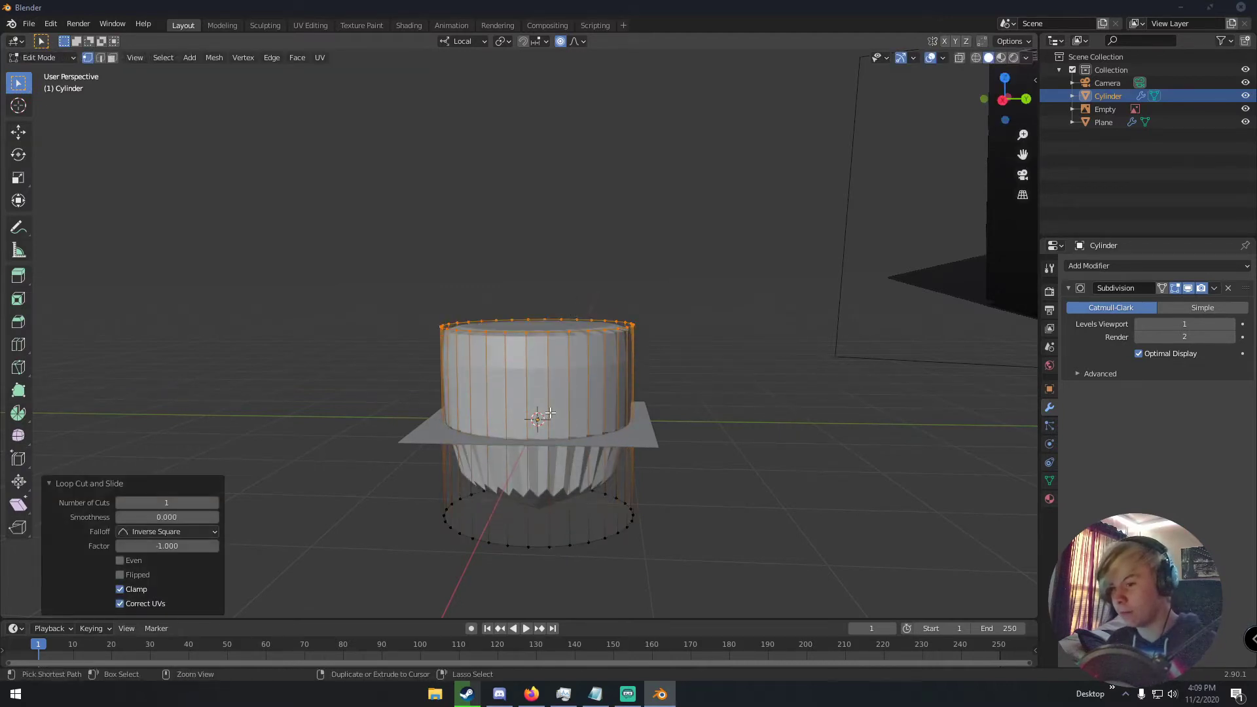
{"action": "key", "text": "ctrl+r"}
{"action": "left_click", "coordinate": [550, 413]}
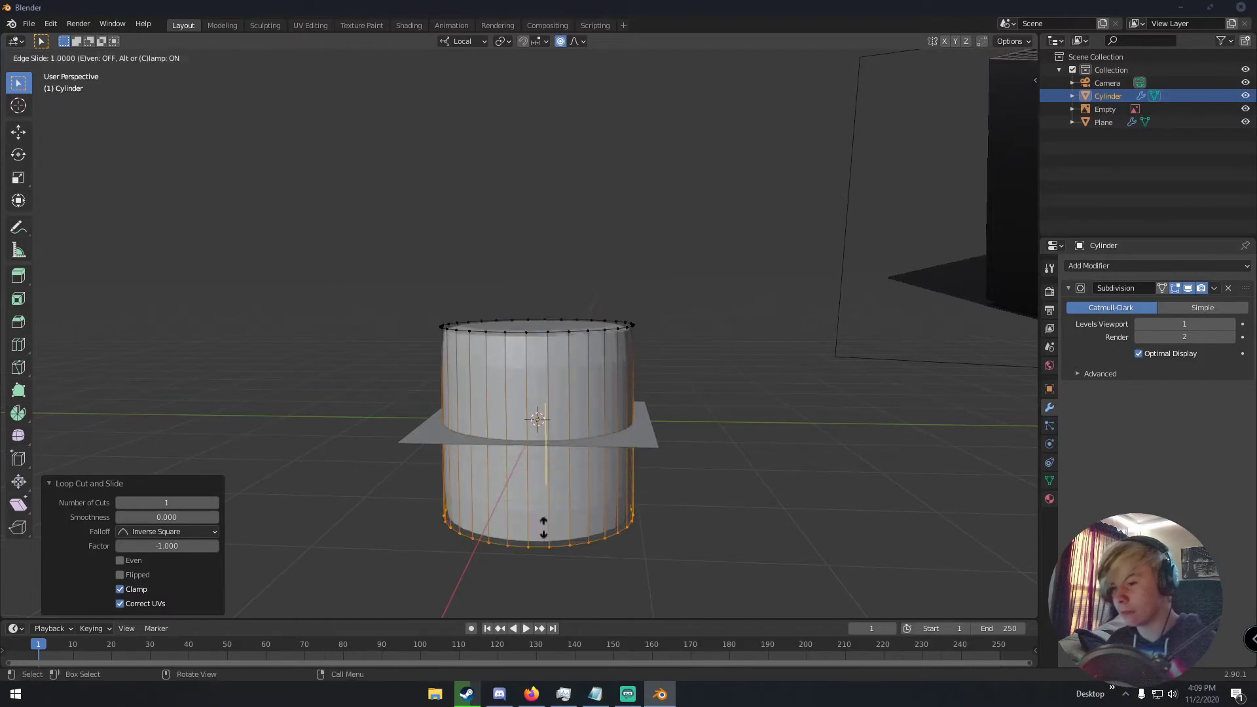
{"action": "left_click", "coordinate": [544, 524]}
{"action": "key", "text": "Tab"}
Step: Set the cylinder's Subdivision viewport level to 2 and apply the modifier
{"action": "middle_click_drag", "start_coordinate": [584, 467], "coordinate": [783, 422]}
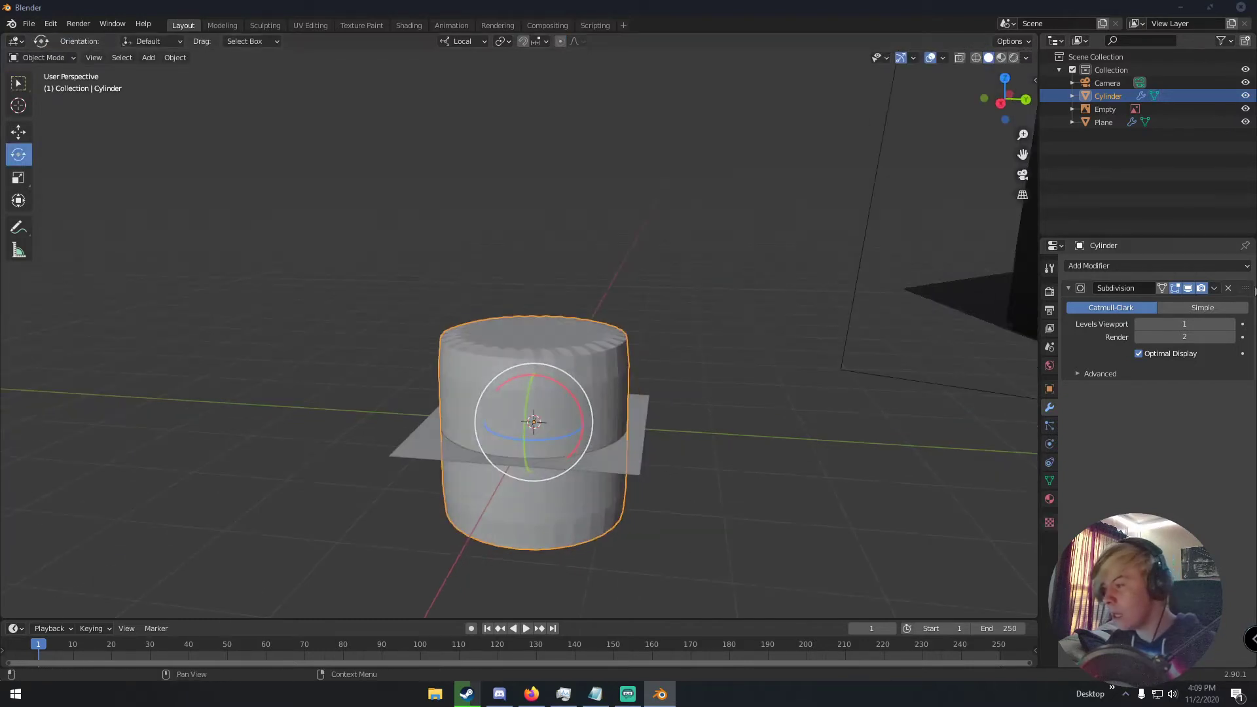
{"action": "key", "text": "ctrl+2"}
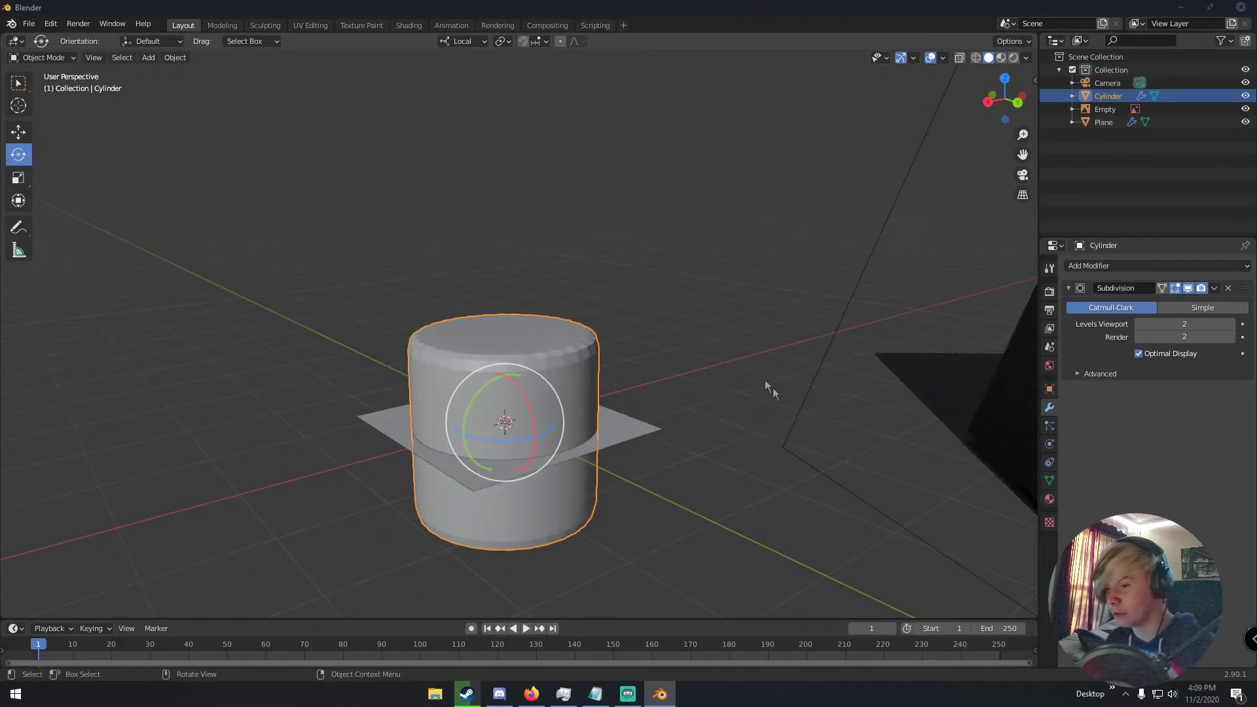
{"action": "scroll", "coordinate": [773, 387], "scroll_direction": "up", "scroll_amount": 8}
{"action": "middle_click_drag", "start_coordinate": [651, 323], "coordinate": [630, 504]}
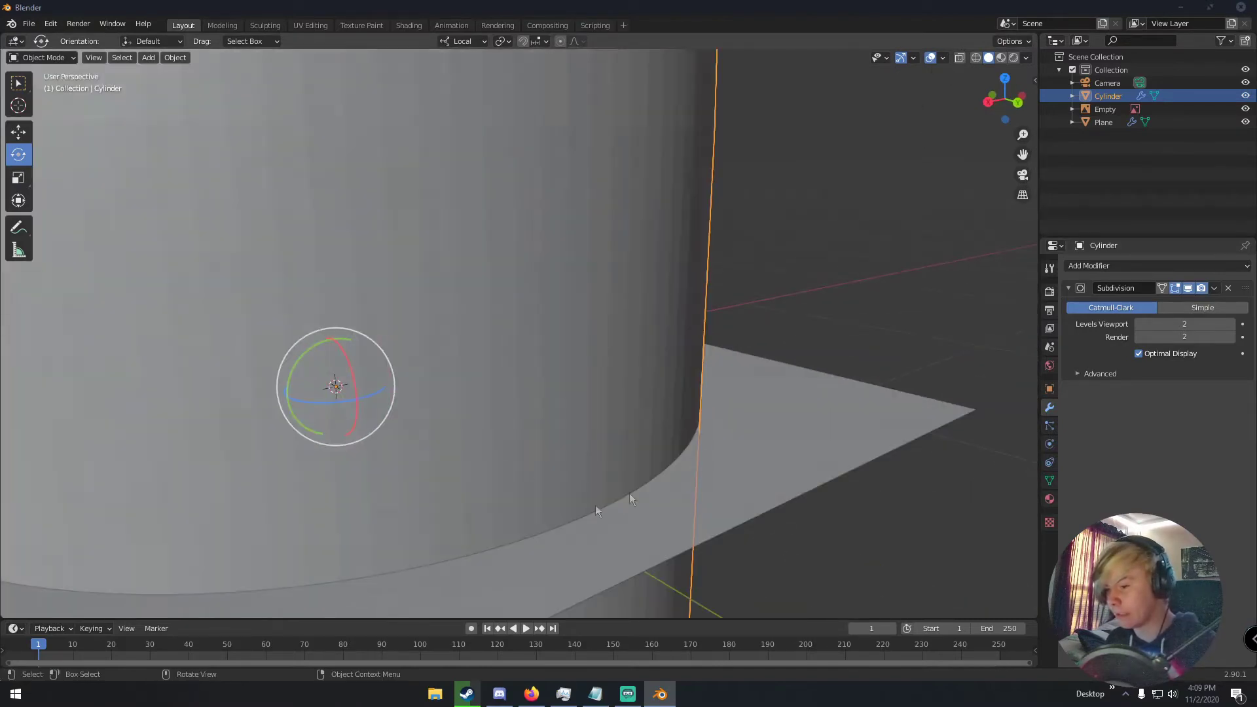
{"action": "scroll", "coordinate": [677, 486], "scroll_direction": "down", "scroll_amount": 4}
{"action": "middle_click_drag", "start_coordinate": [495, 447], "coordinate": [682, 421]}
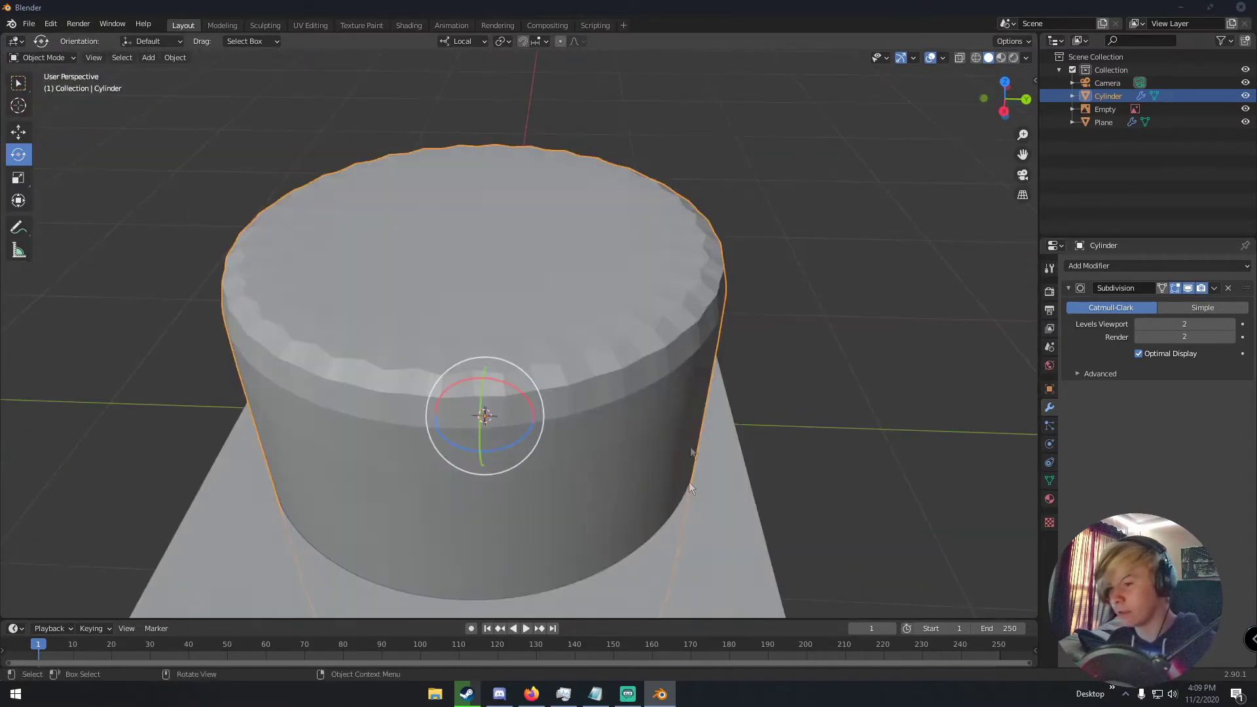
{"action": "scroll", "coordinate": [664, 492], "scroll_direction": "down", "scroll_amount": 3}
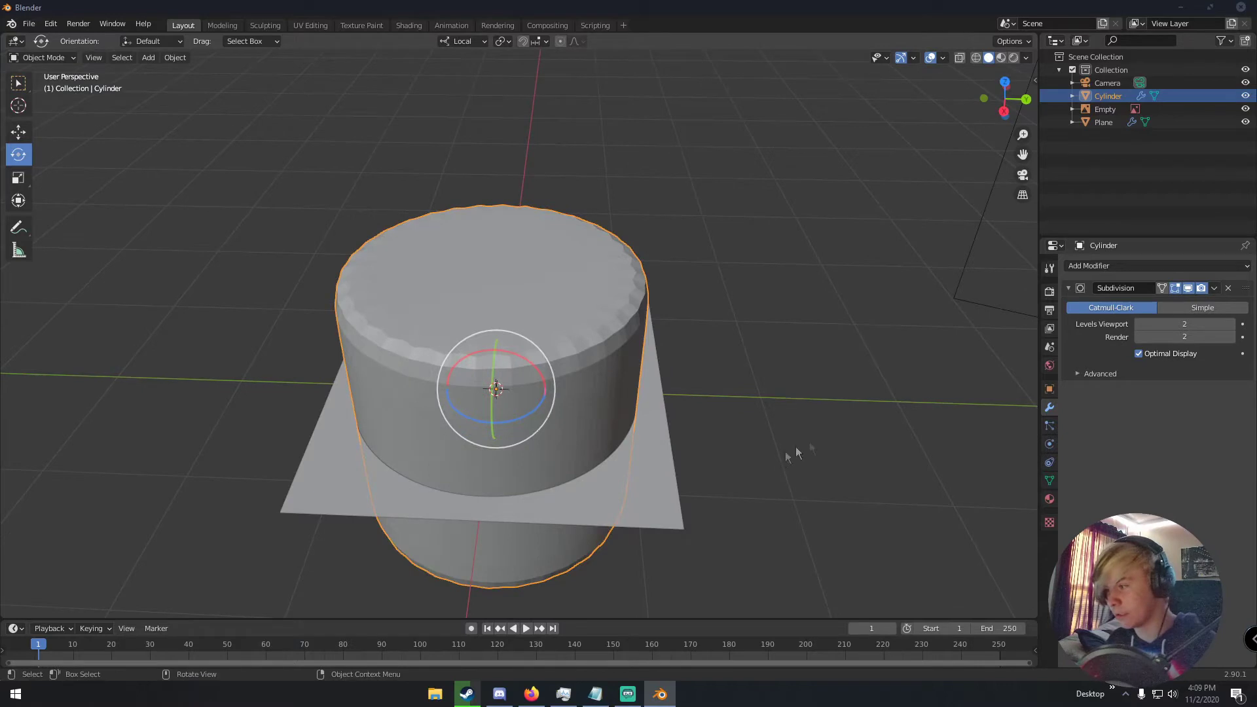
{"action": "left_click", "coordinate": [1215, 289]}
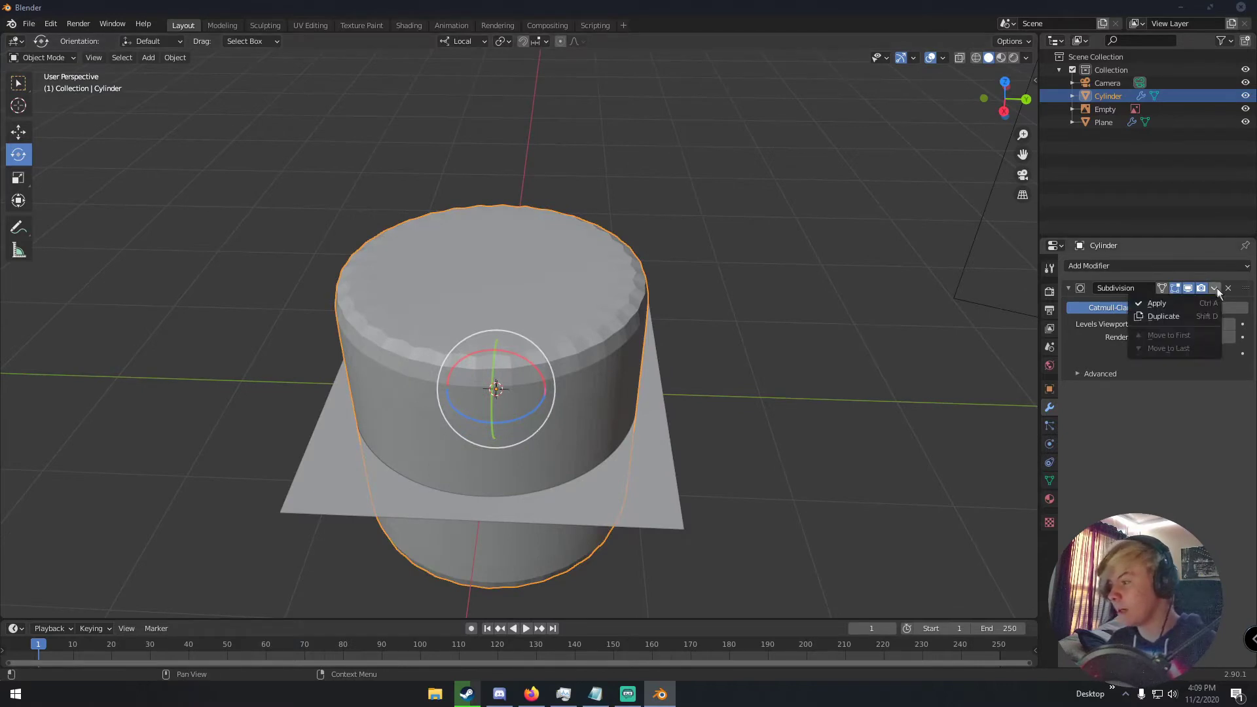
{"action": "left_click", "coordinate": [1174, 304]}
Step: Replace the plane's Boolean modifier with a new Difference Boolean that uses the cylinder as its cutting object
{"action": "left_click", "coordinate": [635, 469]}
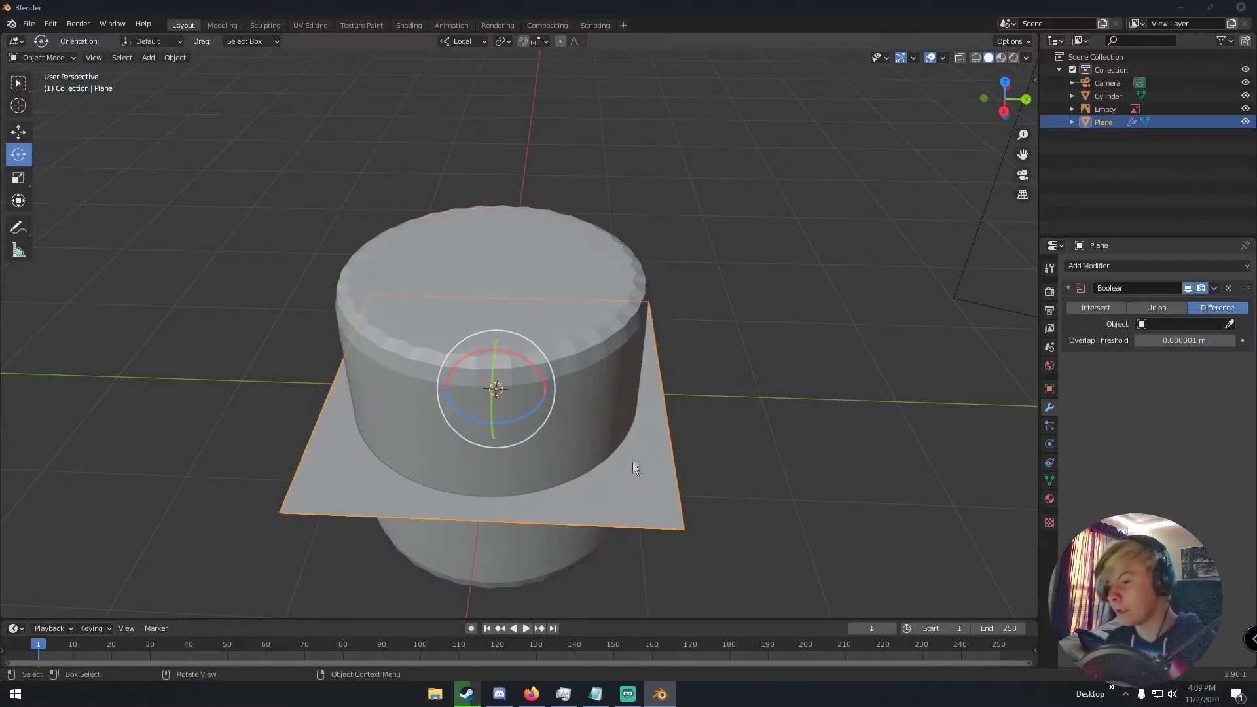
{"action": "left_click", "coordinate": [1228, 288]}
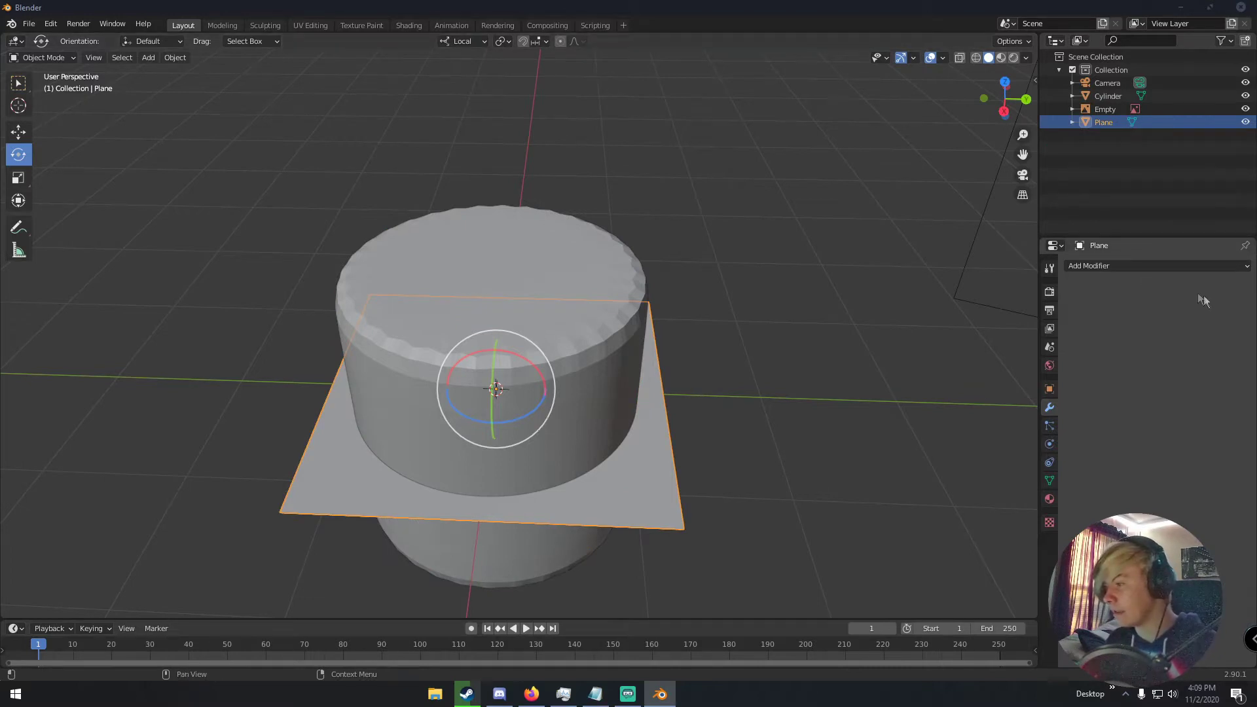
{"action": "left_click", "coordinate": [1143, 267]}
{"action": "left_click", "coordinate": [1001, 325]}
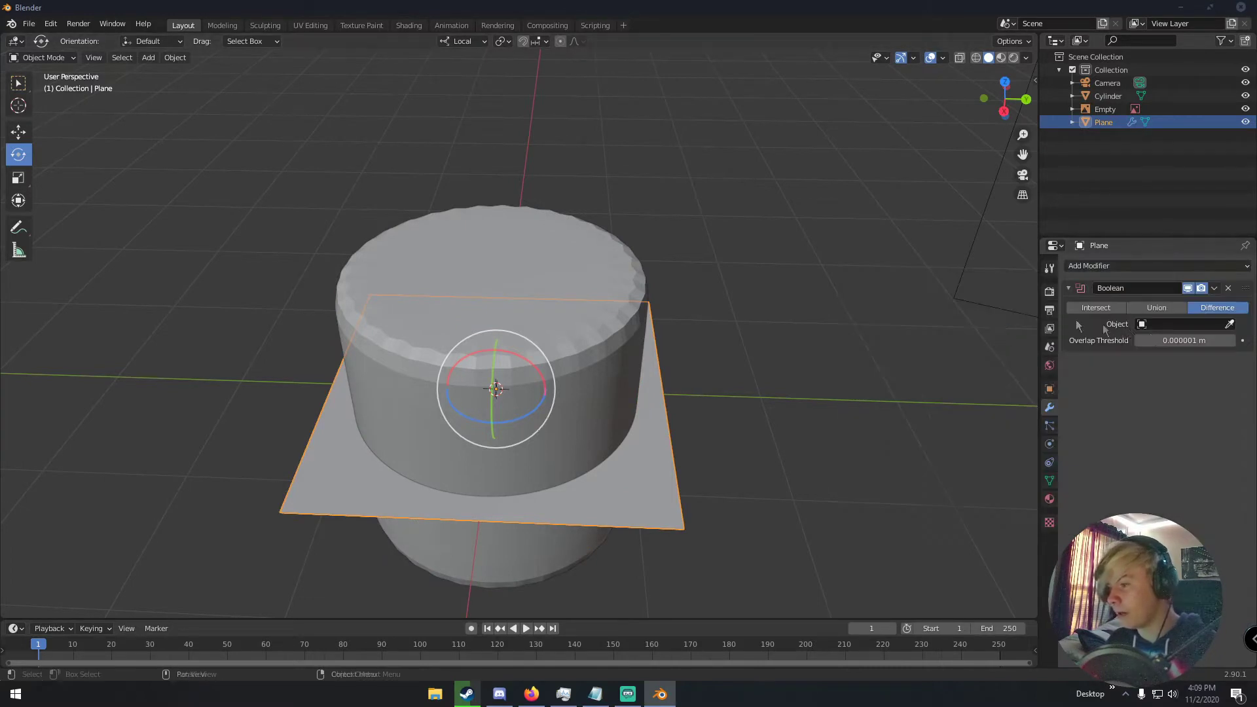
{"action": "left_click", "coordinate": [1230, 324]}
{"action": "left_click", "coordinate": [645, 283]}
{"action": "middle_click_drag", "start_coordinate": [597, 311], "coordinate": [688, 382]}
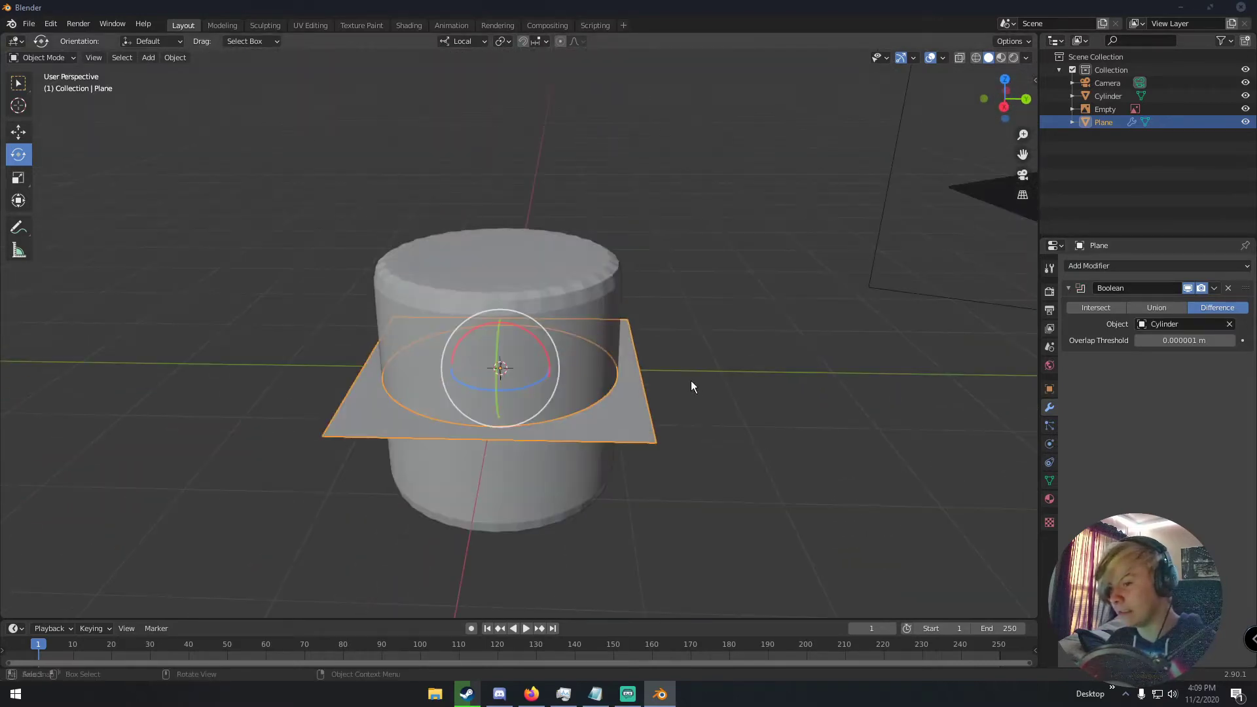
{"action": "scroll", "coordinate": [606, 411], "scroll_direction": "up", "scroll_amount": 2}
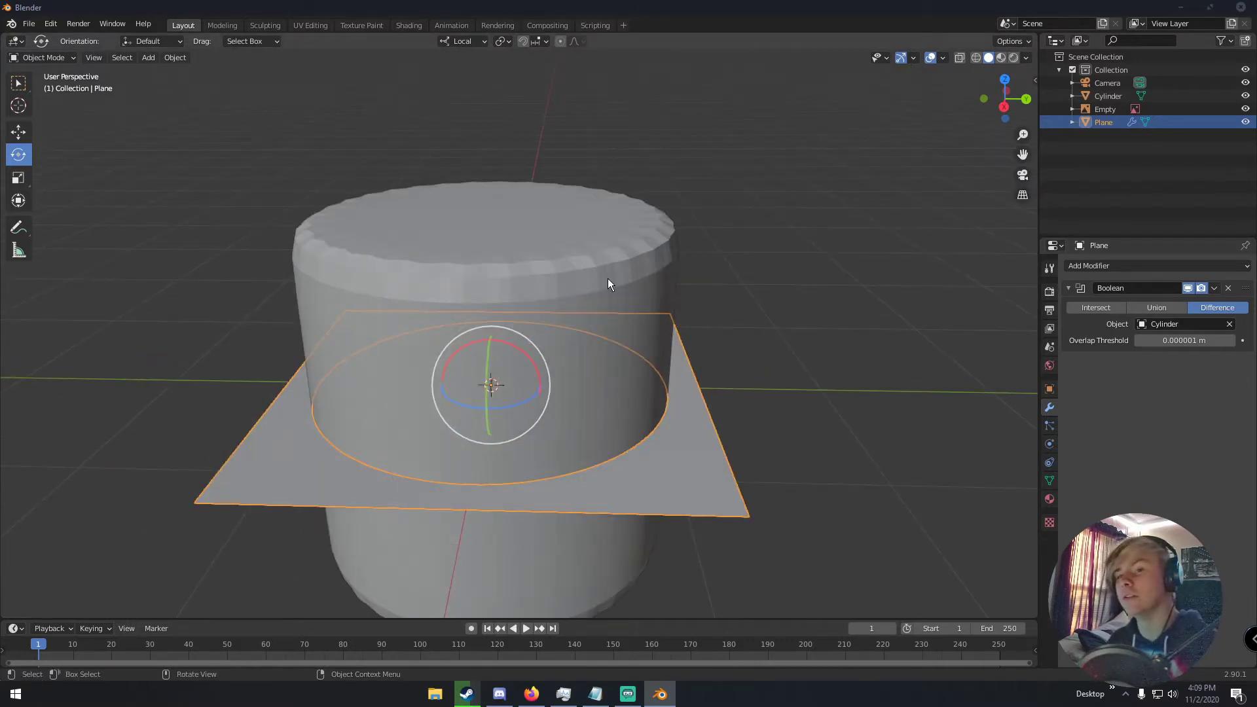
{"action": "scroll", "coordinate": [578, 336], "scroll_direction": "down", "scroll_amount": 5}
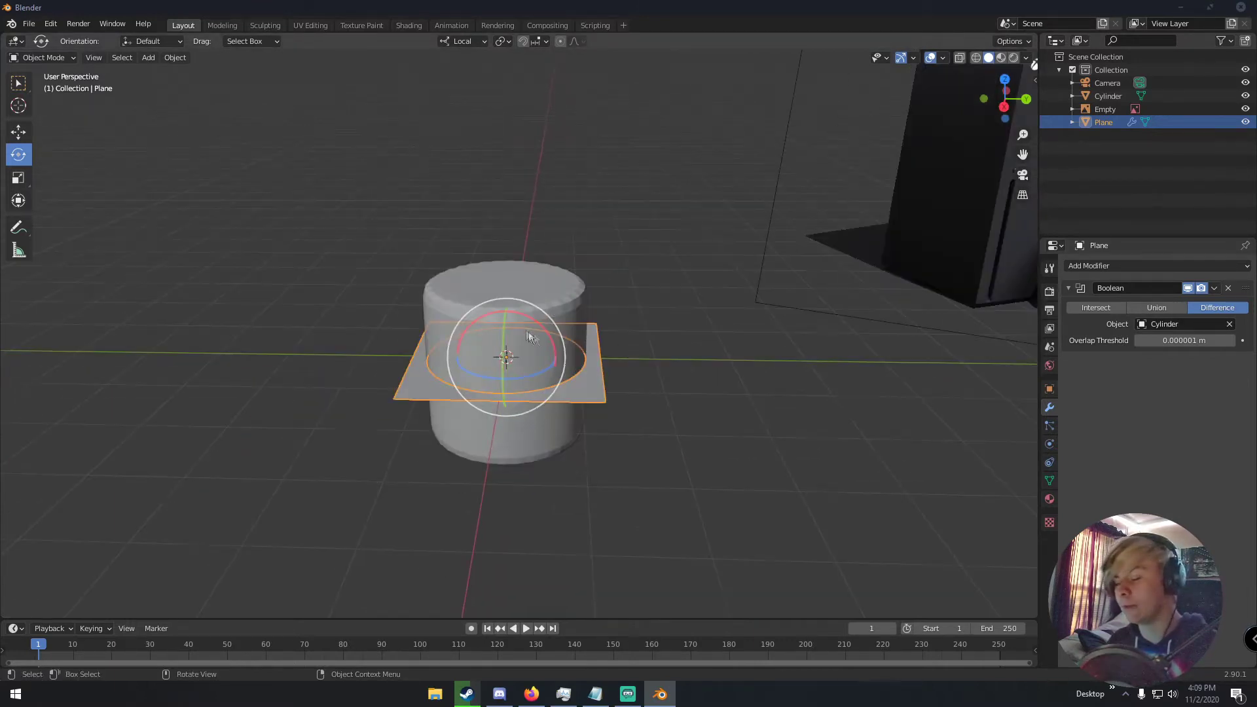
{"action": "middle_click_drag", "start_coordinate": [529, 326], "coordinate": [579, 313]}
{"action": "scroll", "coordinate": [579, 313], "scroll_direction": "up", "scroll_amount": 4}
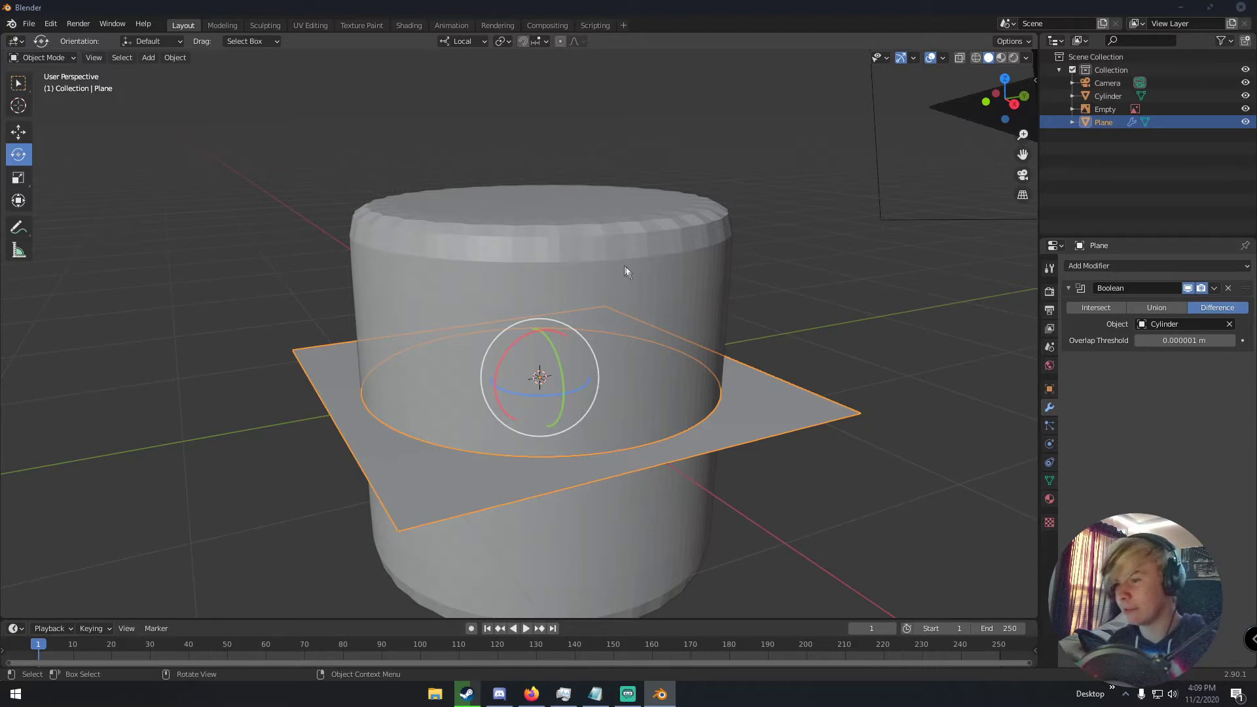
{"action": "left_click", "coordinate": [658, 220]}
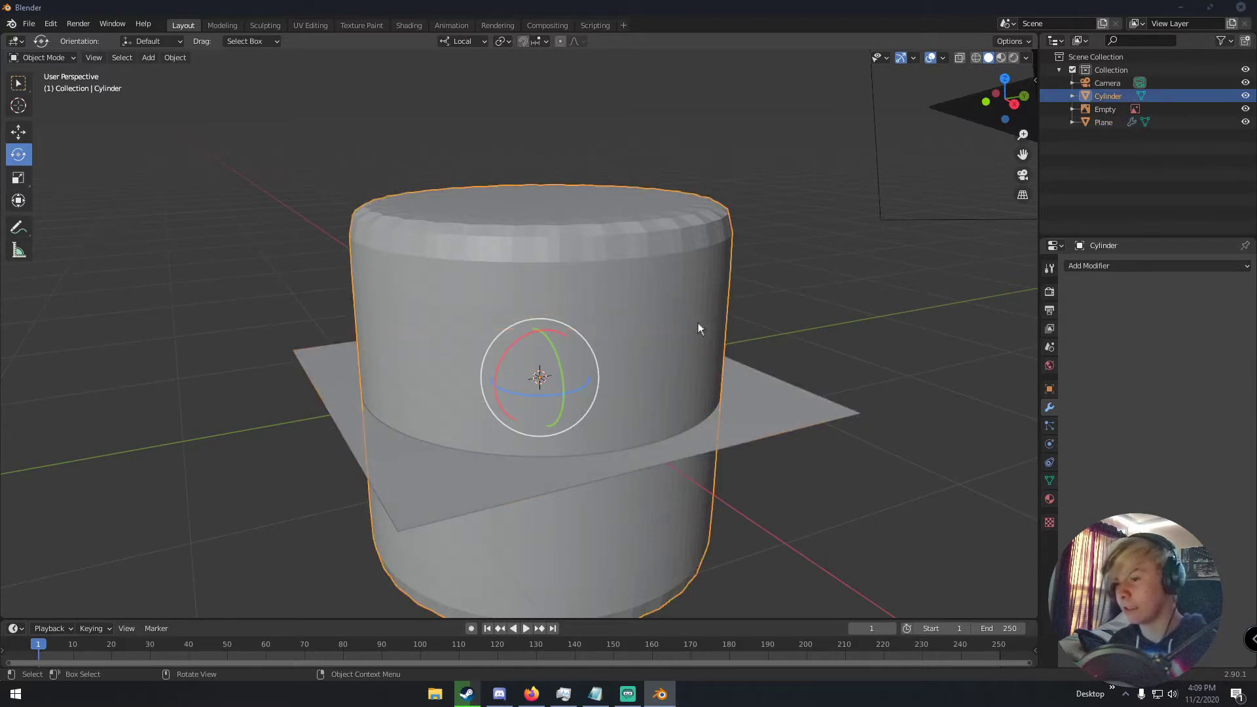
{"action": "key", "text": "Tab"}
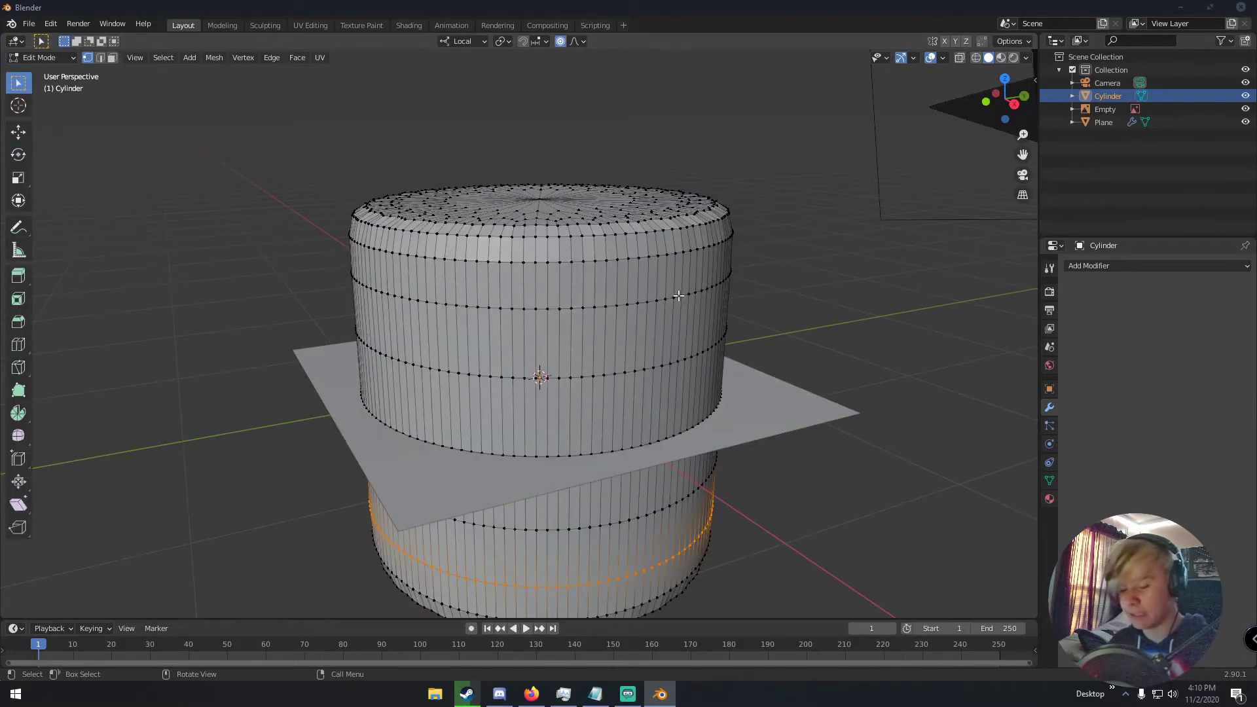
{"action": "key", "text": "ctrl+a"}
{"action": "left_click", "coordinate": [676, 295]}
{"action": "key", "text": "ctrl+a"}
{"action": "left_click", "coordinate": [673, 295]}
{"action": "middle_click_drag", "start_coordinate": [674, 296], "coordinate": [669, 298]}
{"action": "key", "text": "a"}
{"action": "key", "text": "a"}
{"action": "key", "text": "a"}
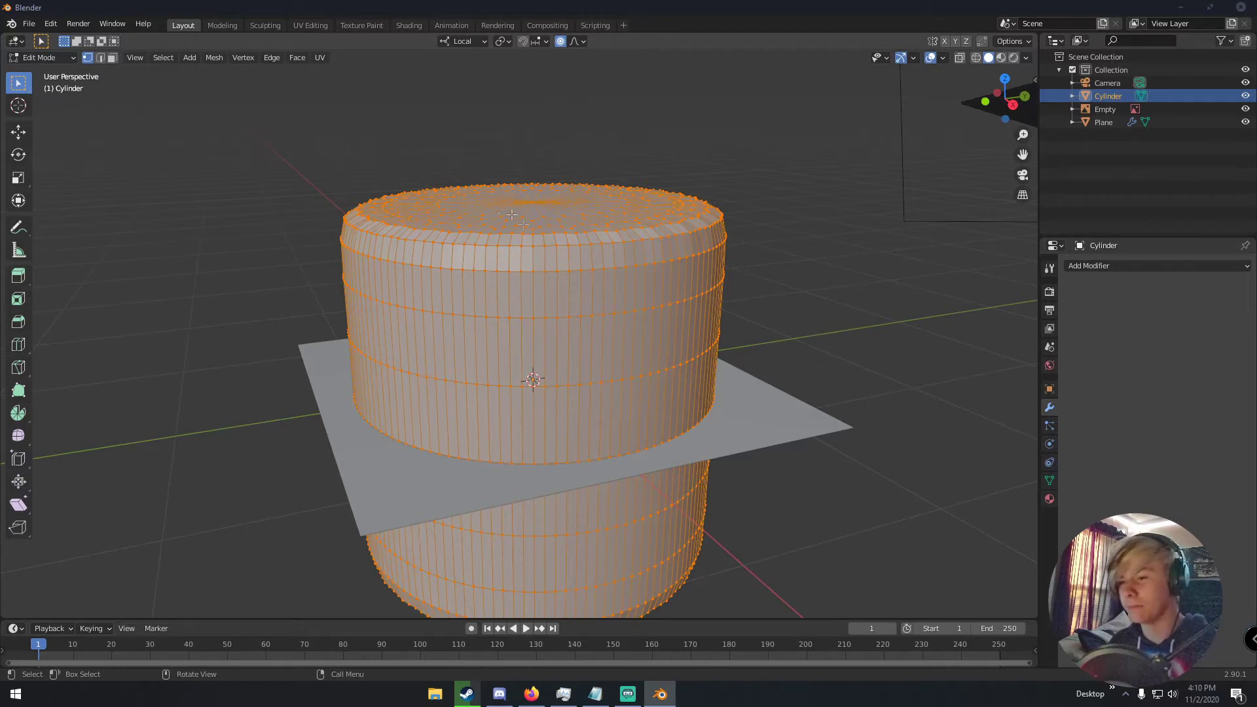
{"action": "left_click", "coordinate": [215, 58]}
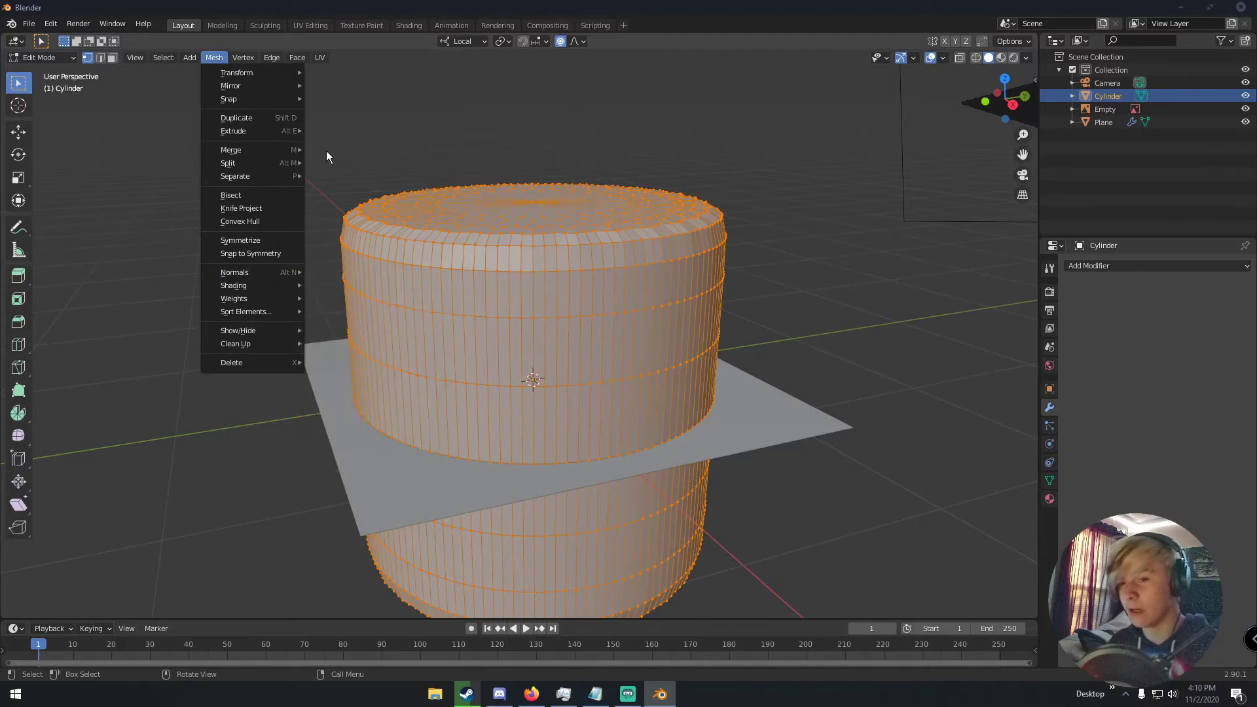
{"action": "key", "text": "Escape"}
{"action": "key", "text": "Tab"}
{"action": "middle_click_drag", "start_coordinate": [444, 208], "coordinate": [371, 208]}
{"action": "scroll", "coordinate": [370, 208], "scroll_direction": "down", "scroll_amount": 5}
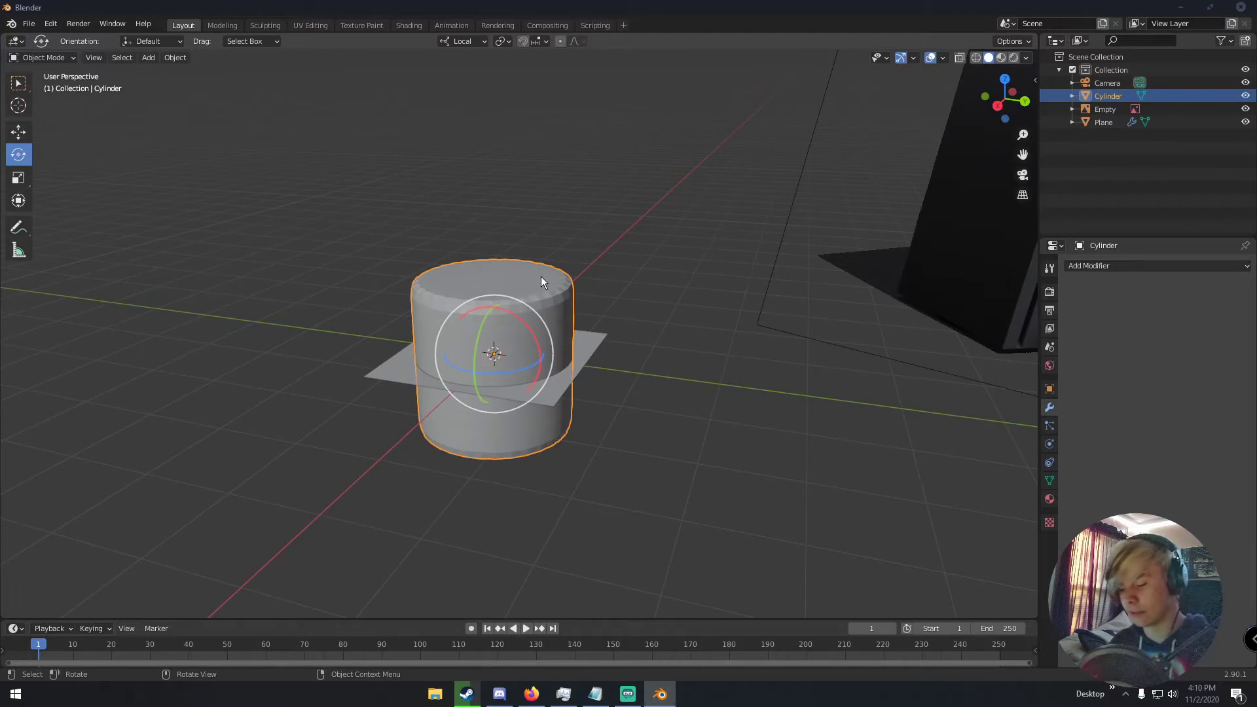
Step: Apply the Boolean modifier on the plane so the round cut becomes real geometry
{"action": "key", "text": "Delete"}
{"action": "key", "text": "ctrl+z"}
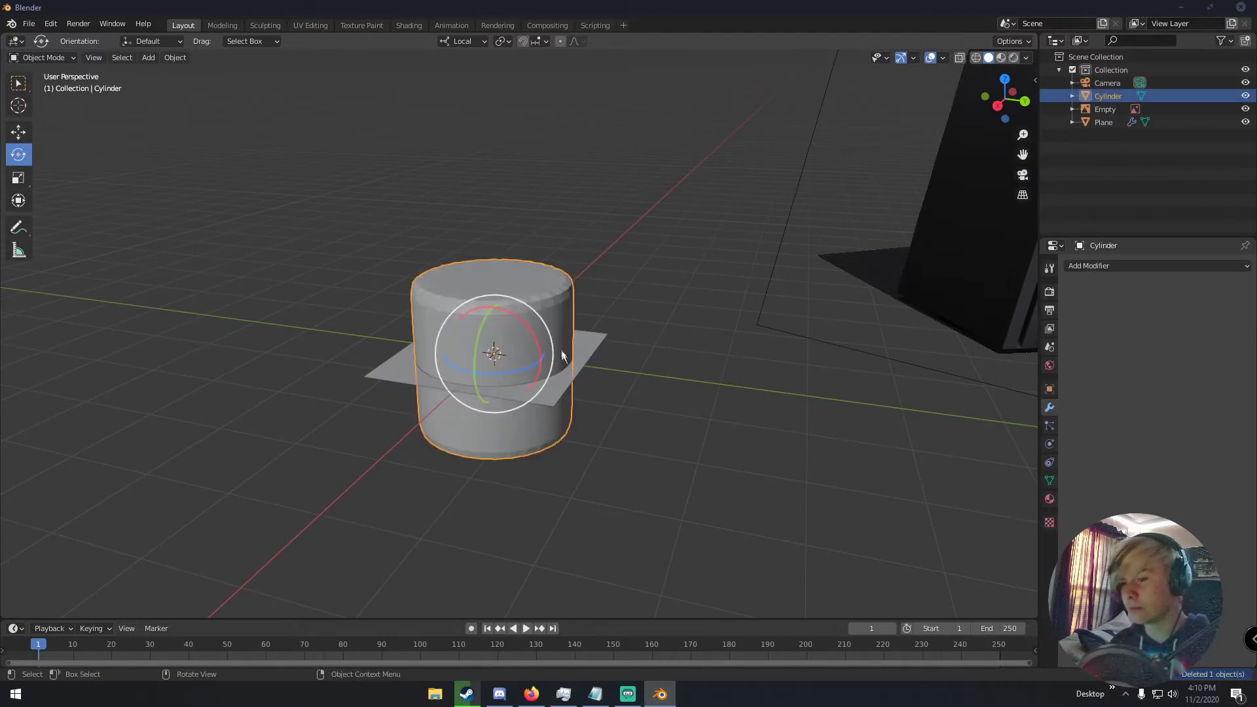
{"action": "left_click", "coordinate": [590, 355]}
{"action": "left_click", "coordinate": [1230, 325]}
{"action": "left_click", "coordinate": [1229, 325]}
{"action": "left_click", "coordinate": [537, 282]}
{"action": "middle_click_drag", "start_coordinate": [586, 308], "coordinate": [1161, 309]}
{"action": "left_click", "coordinate": [1215, 289]}
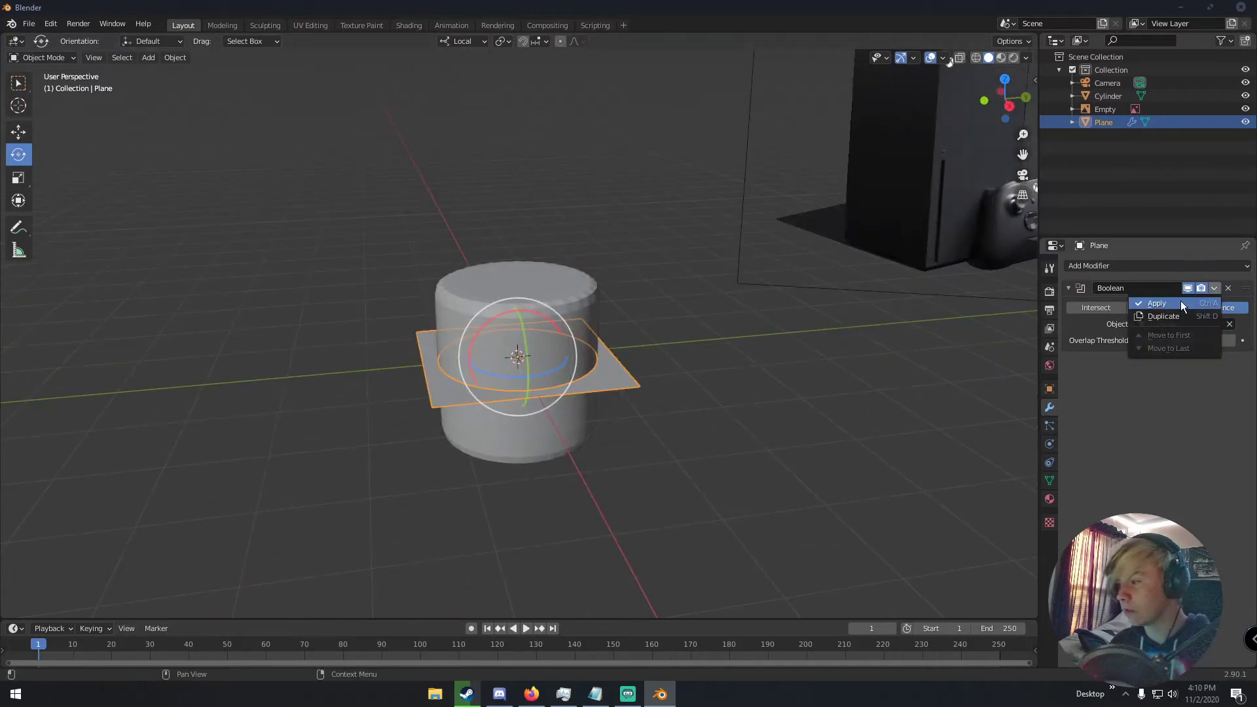
{"action": "left_click", "coordinate": [1179, 302]}
Step: Delete the cutter cylinder and select the plane with the round hole
{"action": "left_click", "coordinate": [594, 285]}
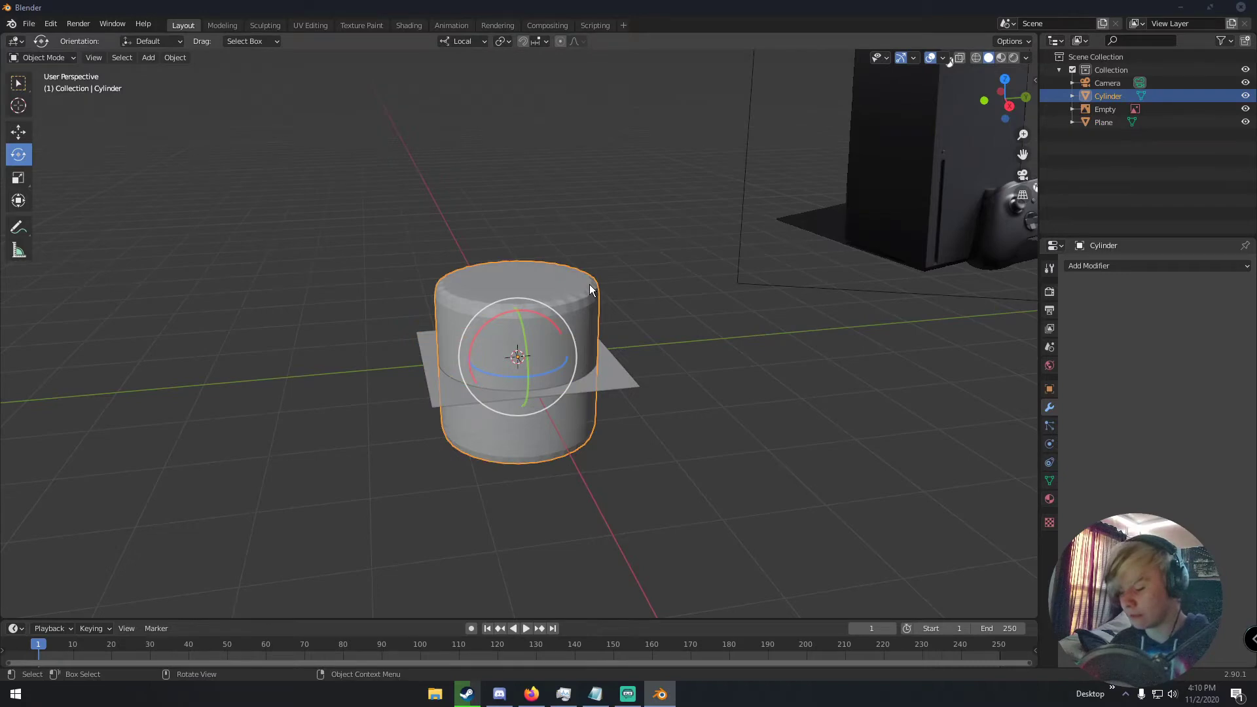
{"action": "key", "text": "Delete"}
{"action": "middle_click_drag", "start_coordinate": [589, 284], "coordinate": [683, 382]}
{"action": "left_click", "coordinate": [579, 337]}
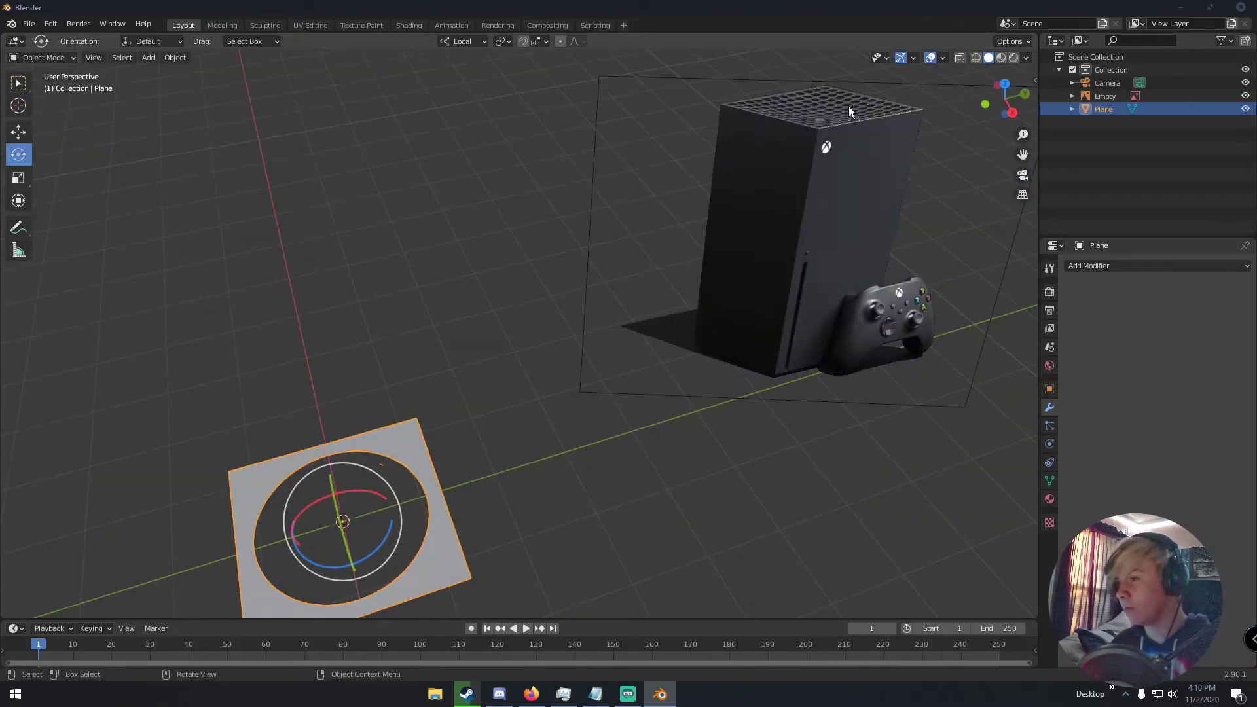
{"action": "middle_click_drag", "start_coordinate": [685, 463], "coordinate": [820, 278]}
{"action": "middle_click_drag", "start_coordinate": [620, 339], "coordinate": [635, 385]}
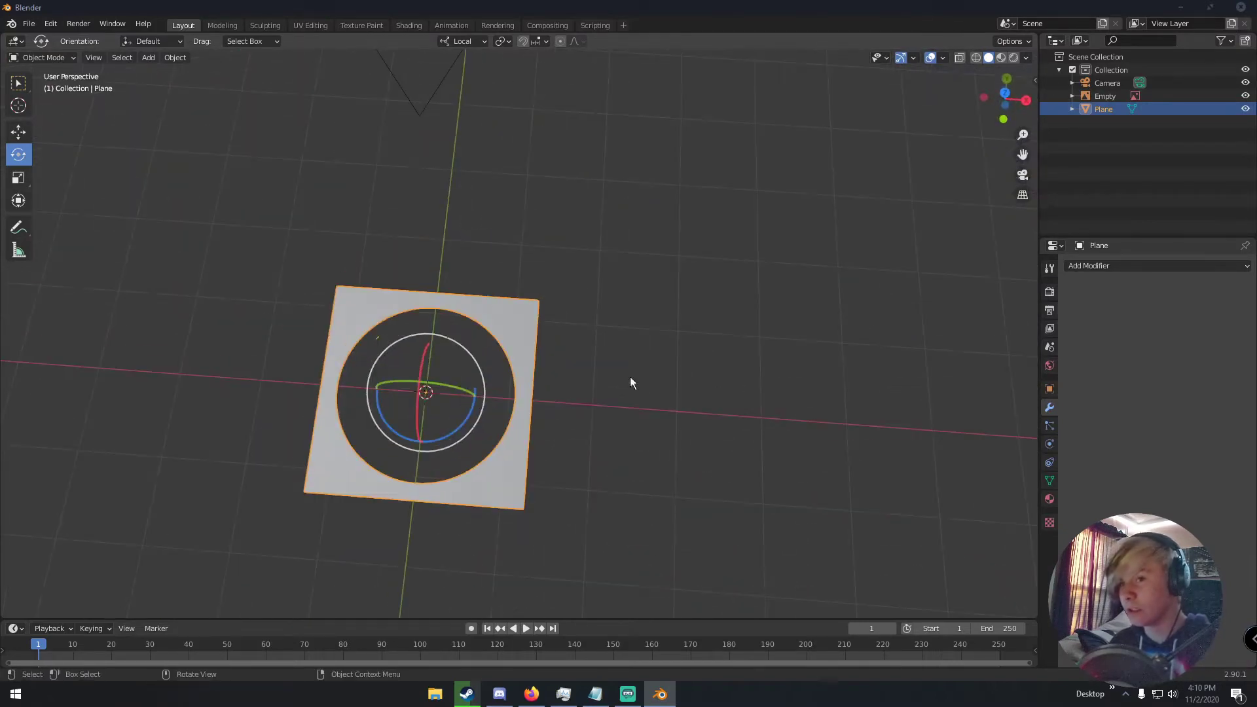
Step: Try to bevel all the edges of the plane's mesh
{"action": "key", "text": "Tab"}
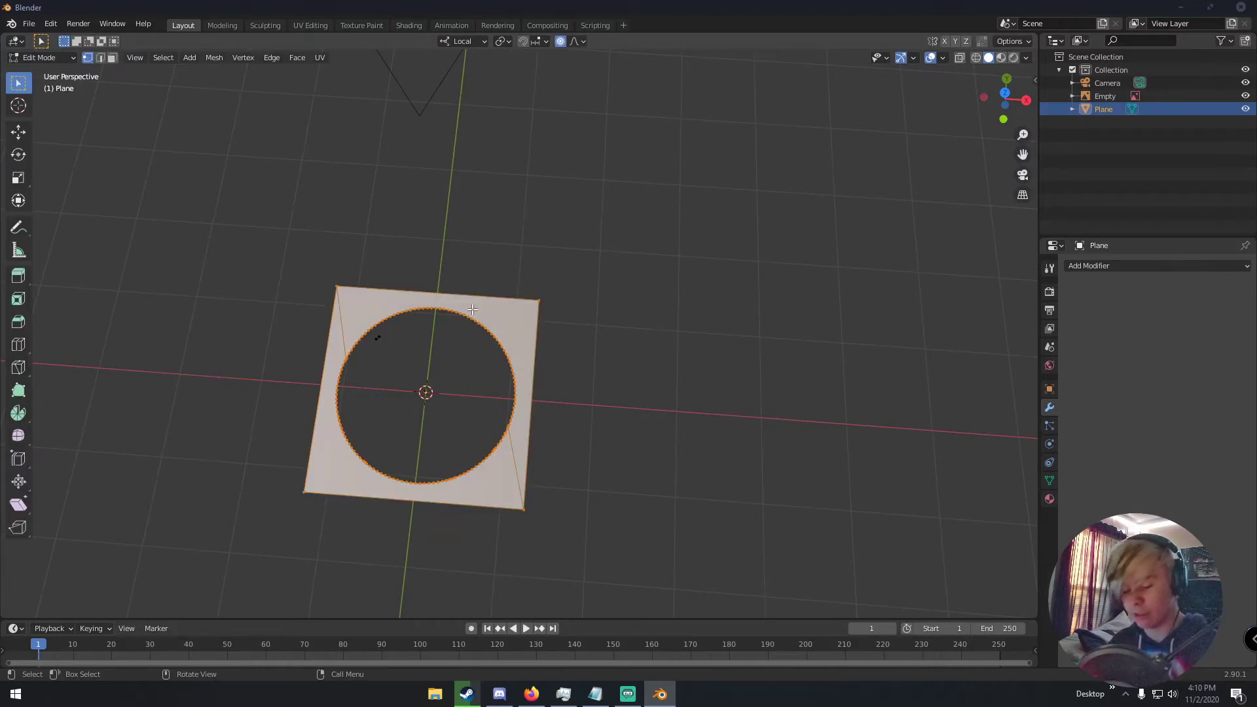
{"action": "key", "text": "ctrl+b"}
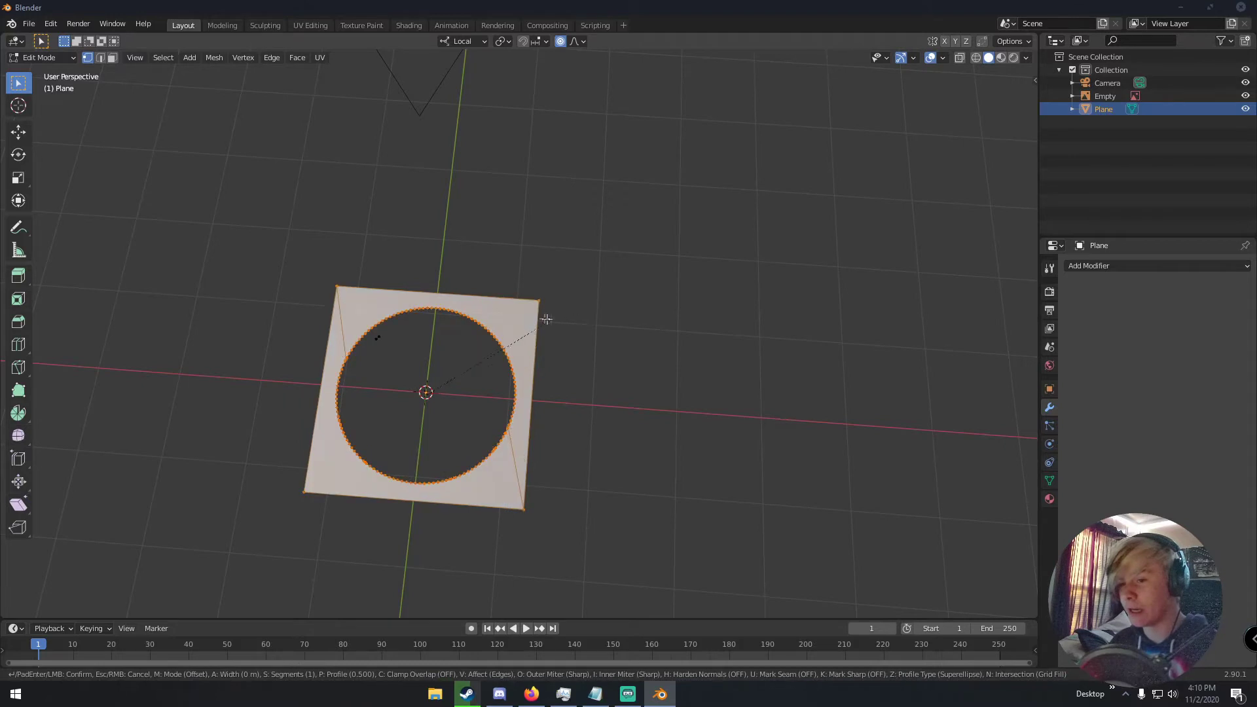
{"action": "left_click", "coordinate": [538, 319]}
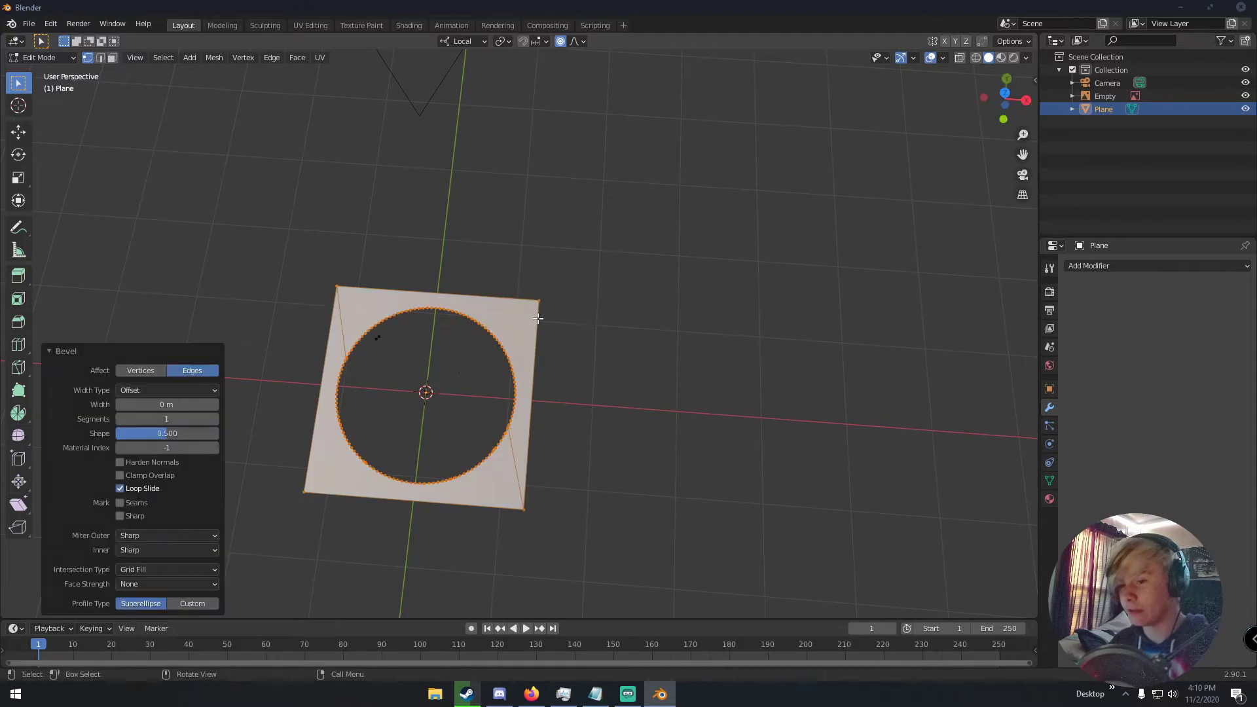
{"action": "left_click", "coordinate": [116, 354]}
{"action": "key", "text": "Tab"}
Step: Delete the stray vertices left inside the plane's round hole
{"action": "middle_click_drag", "start_coordinate": [455, 330], "coordinate": [489, 281]}
{"action": "key", "text": "Tab"}
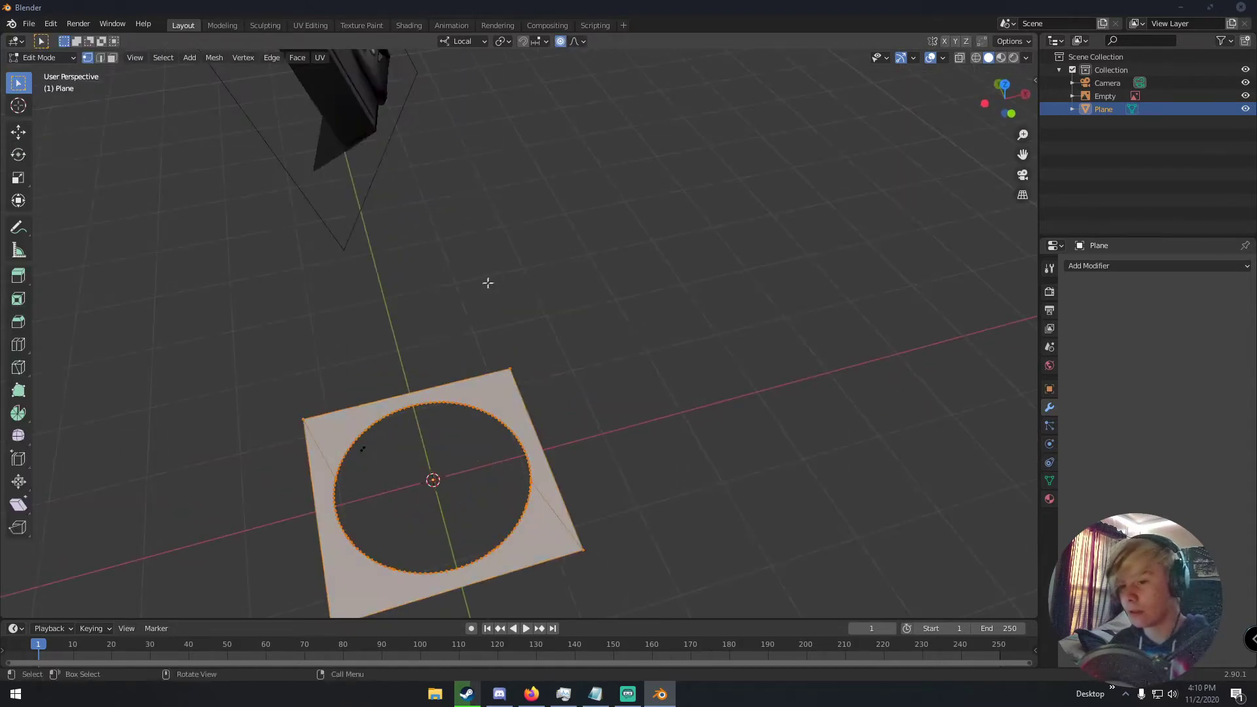
{"action": "middle_click_drag", "start_coordinate": [444, 336], "coordinate": [550, 197], "text": "shift"}
{"action": "scroll", "coordinate": [509, 339], "scroll_direction": "up", "scroll_amount": 4}
{"action": "middle_click_drag", "start_coordinate": [538, 295], "coordinate": [750, 375]}
{"action": "left_click", "coordinate": [368, 336]}
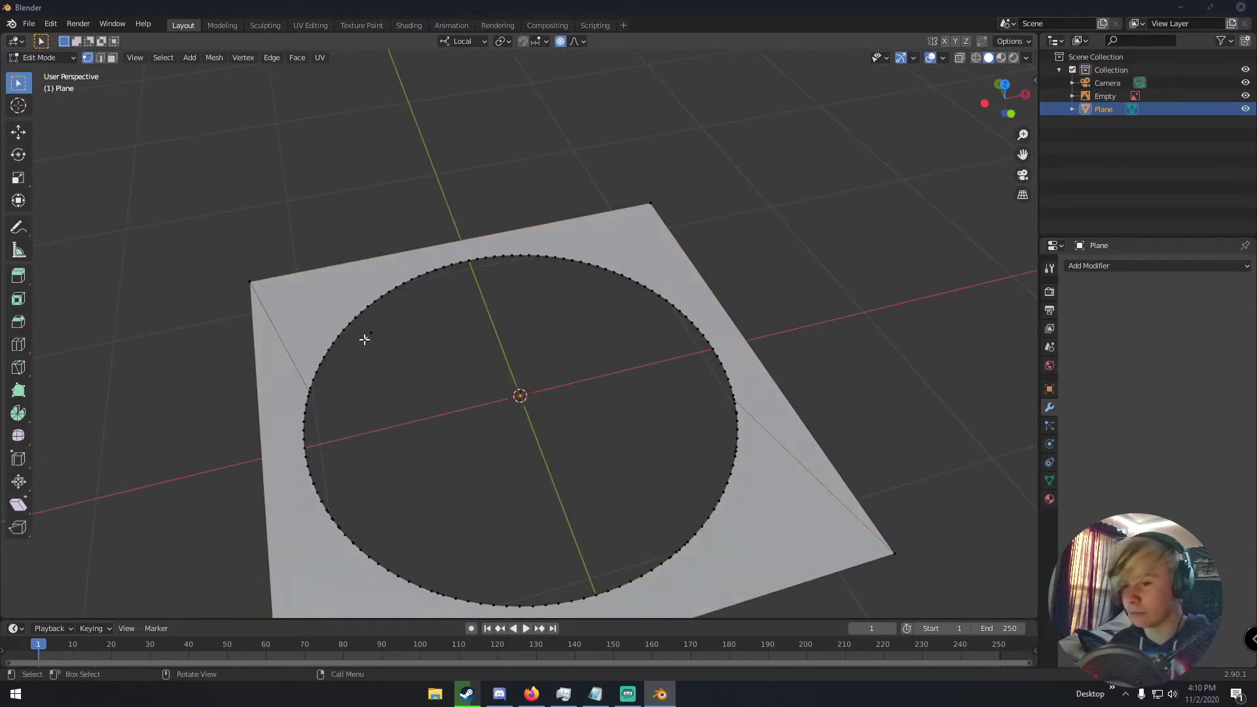
{"action": "key", "text": "x"}
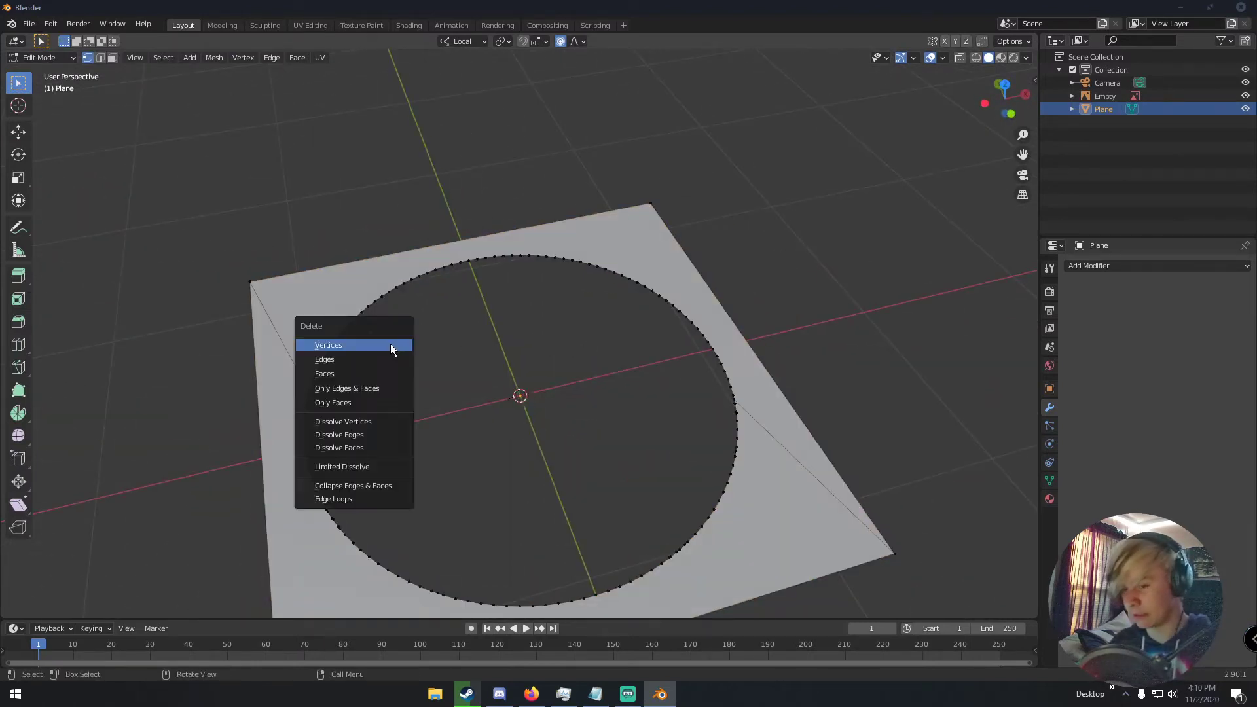
{"action": "left_click", "coordinate": [379, 339]}
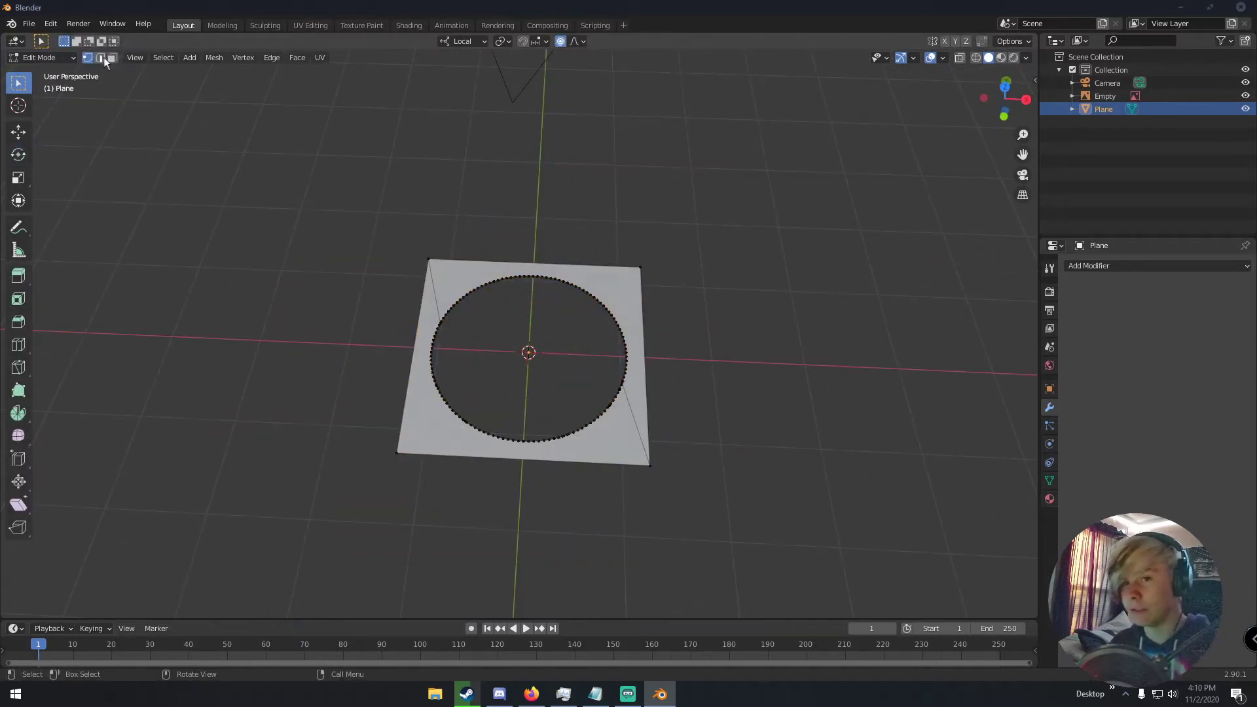
Step: Try to dissolve the two faces around the hole into a single face
{"action": "left_click", "coordinate": [108, 57]}
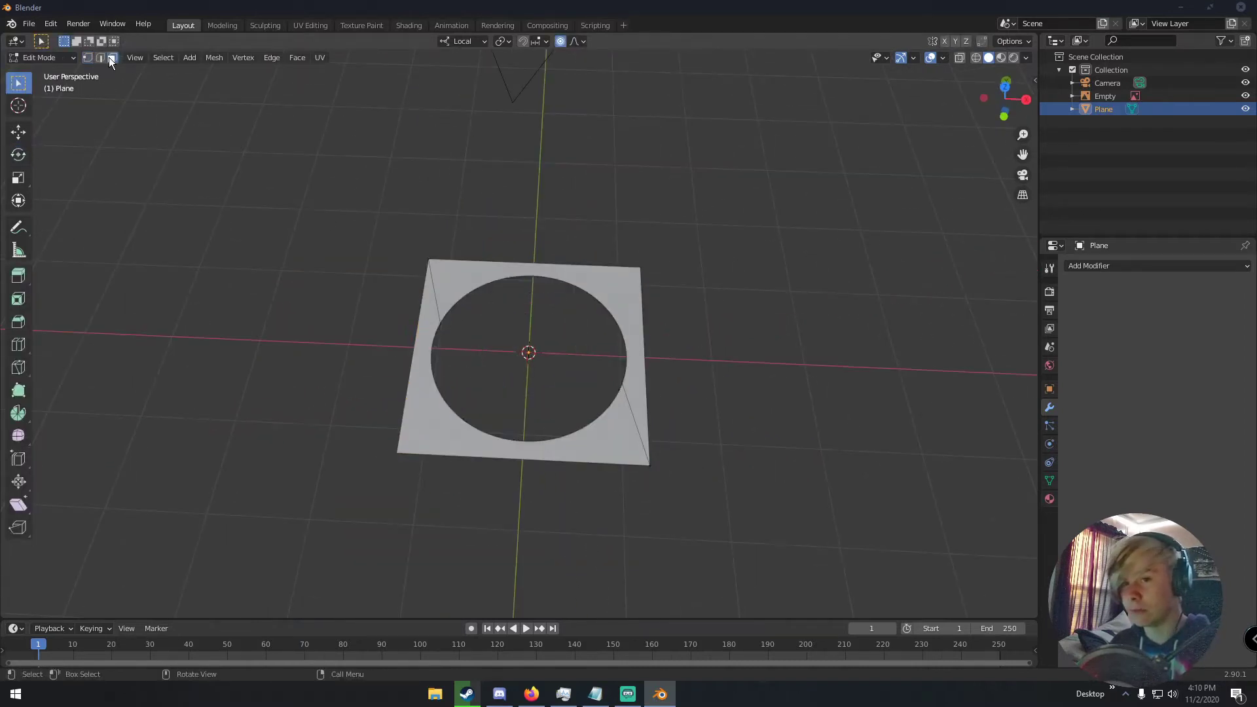
{"action": "left_click", "coordinate": [444, 263]}
{"action": "left_click", "coordinate": [421, 327], "text": "shift"}
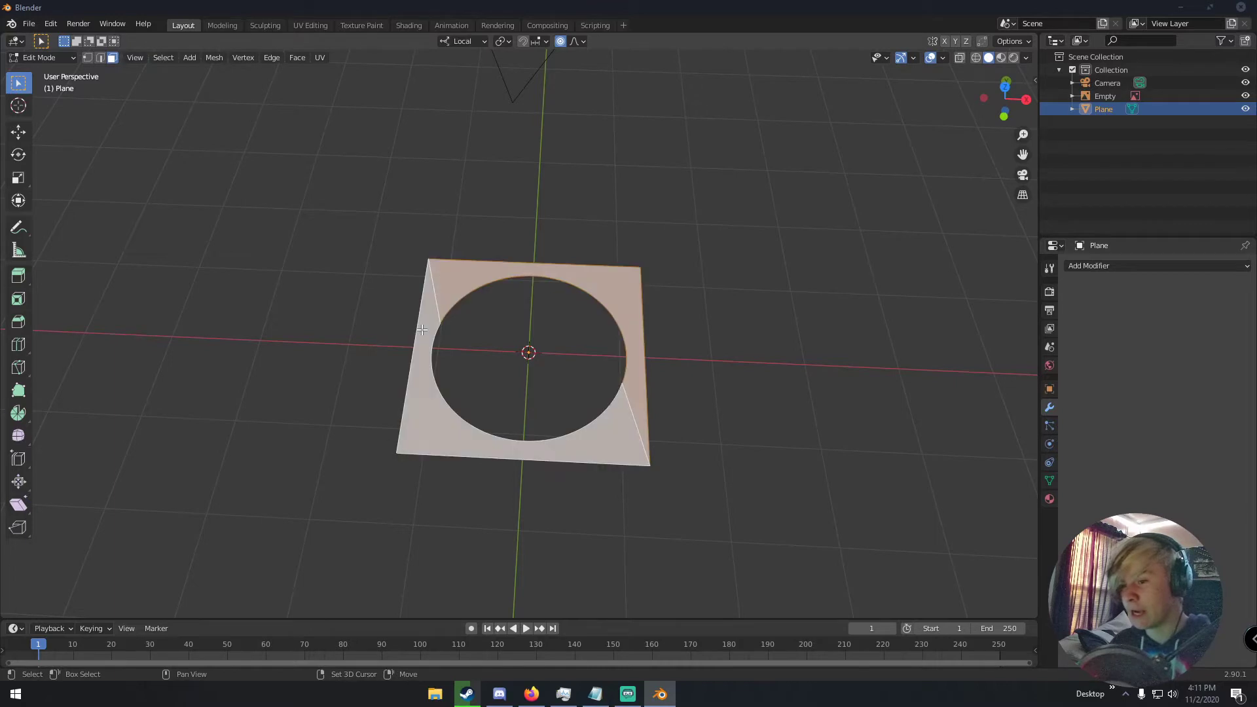
{"action": "right_click", "coordinate": [422, 328]}
{"action": "left_click", "coordinate": [379, 582]}
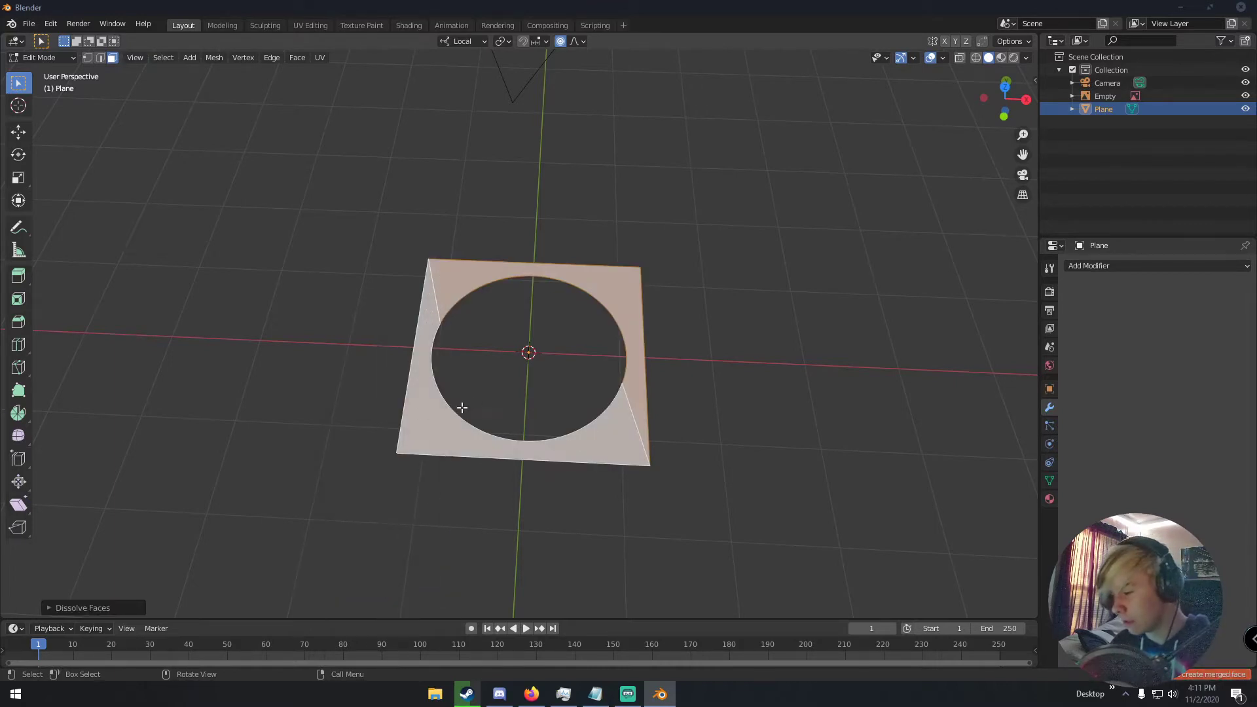
{"action": "scroll", "coordinate": [462, 407], "scroll_direction": "up", "scroll_amount": 4}
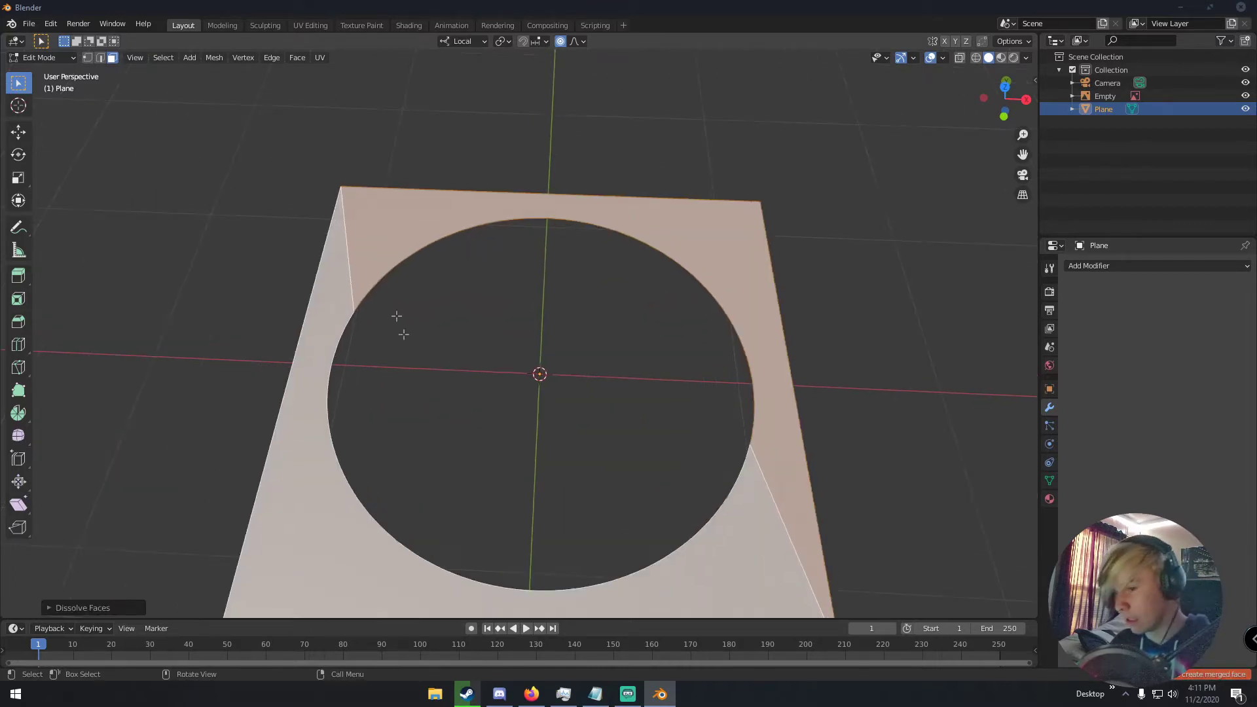
{"action": "right_click", "coordinate": [363, 214]}
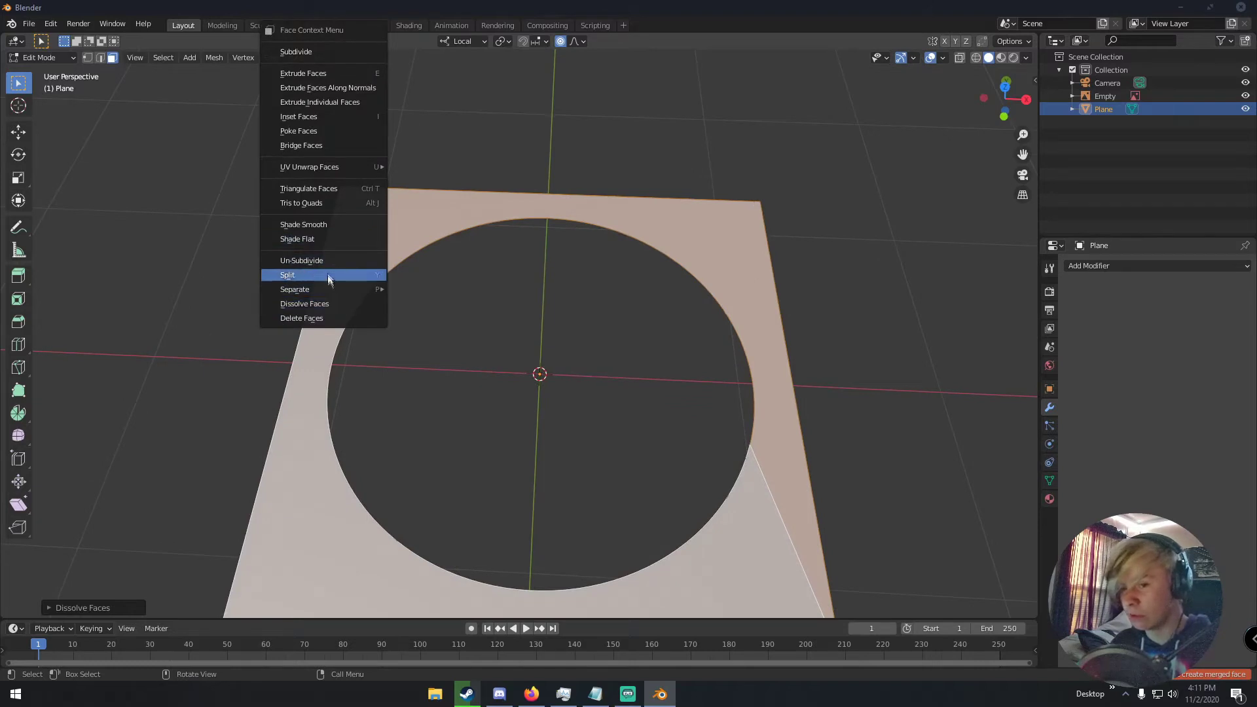
{"action": "left_click", "coordinate": [182, 261]}
Step: Examine the plane's hole and remaining edges, and compare it with the perforated top of the console in the reference image
{"action": "key", "text": "Tab"}
{"action": "key", "text": "Tab"}
{"action": "middle_click_drag", "start_coordinate": [354, 260], "coordinate": [476, 252]}
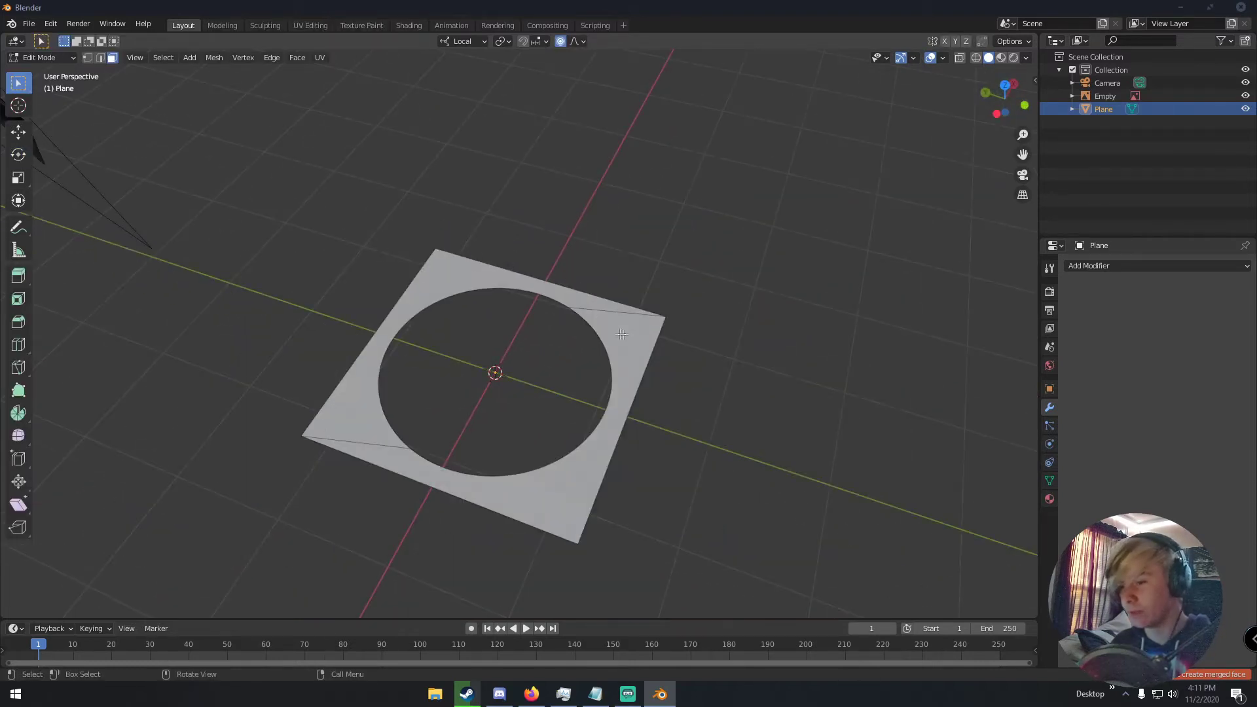
{"action": "scroll", "coordinate": [634, 334], "scroll_direction": "up", "scroll_amount": 1}
{"action": "scroll", "coordinate": [603, 308], "scroll_direction": "down", "scroll_amount": 2}
{"action": "scroll", "coordinate": [606, 304], "scroll_direction": "up", "scroll_amount": 5}
{"action": "middle_click_drag", "start_coordinate": [607, 303], "coordinate": [441, 267]}
{"action": "key", "text": "Tab"}
{"action": "scroll", "coordinate": [546, 339], "scroll_direction": "down", "scroll_amount": 3}
{"action": "scroll", "coordinate": [546, 339], "scroll_direction": "down", "scroll_amount": 4}
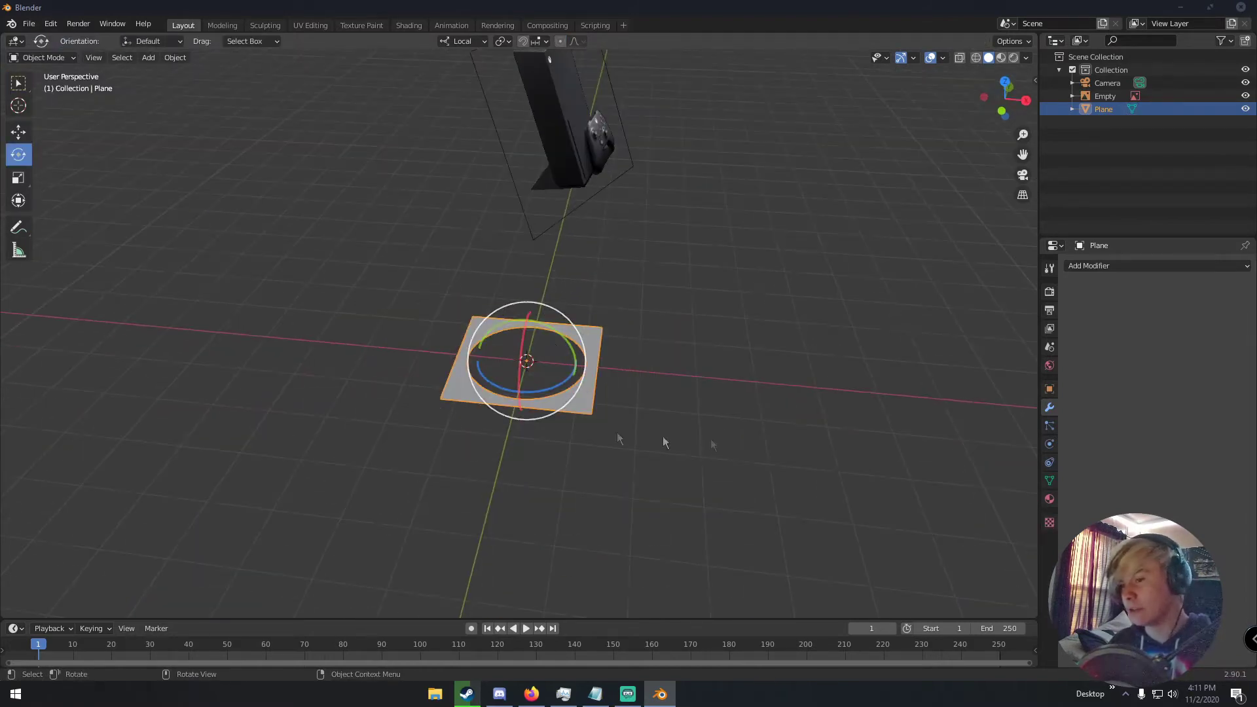
{"action": "scroll", "coordinate": [613, 391], "scroll_direction": "up", "scroll_amount": 5}
{"action": "middle_click_drag", "start_coordinate": [699, 325], "coordinate": [594, 344]}
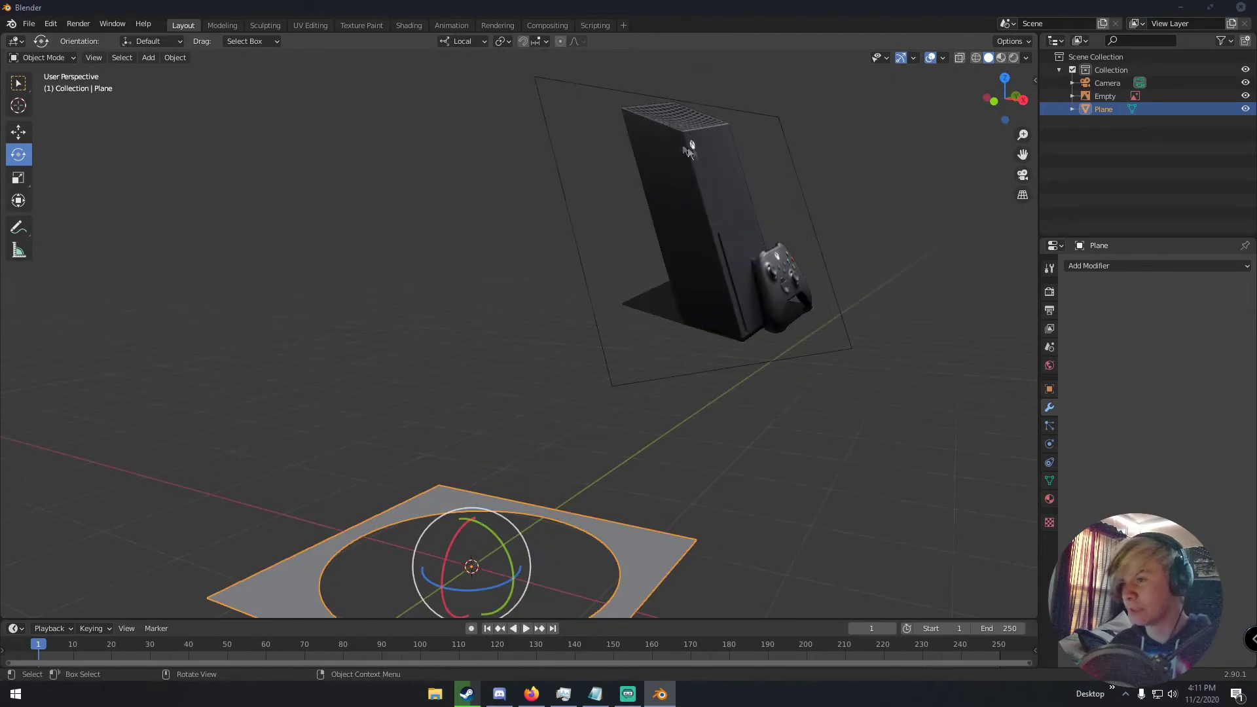
{"action": "scroll", "coordinate": [658, 305], "scroll_direction": "down", "scroll_amount": 3}
{"action": "middle_click_drag", "start_coordinate": [604, 412], "coordinate": [636, 454]}
Step: Add an Array modifier to the plane with a count of 12 and a relative X offset of 1
{"action": "left_click", "coordinate": [1082, 267]}
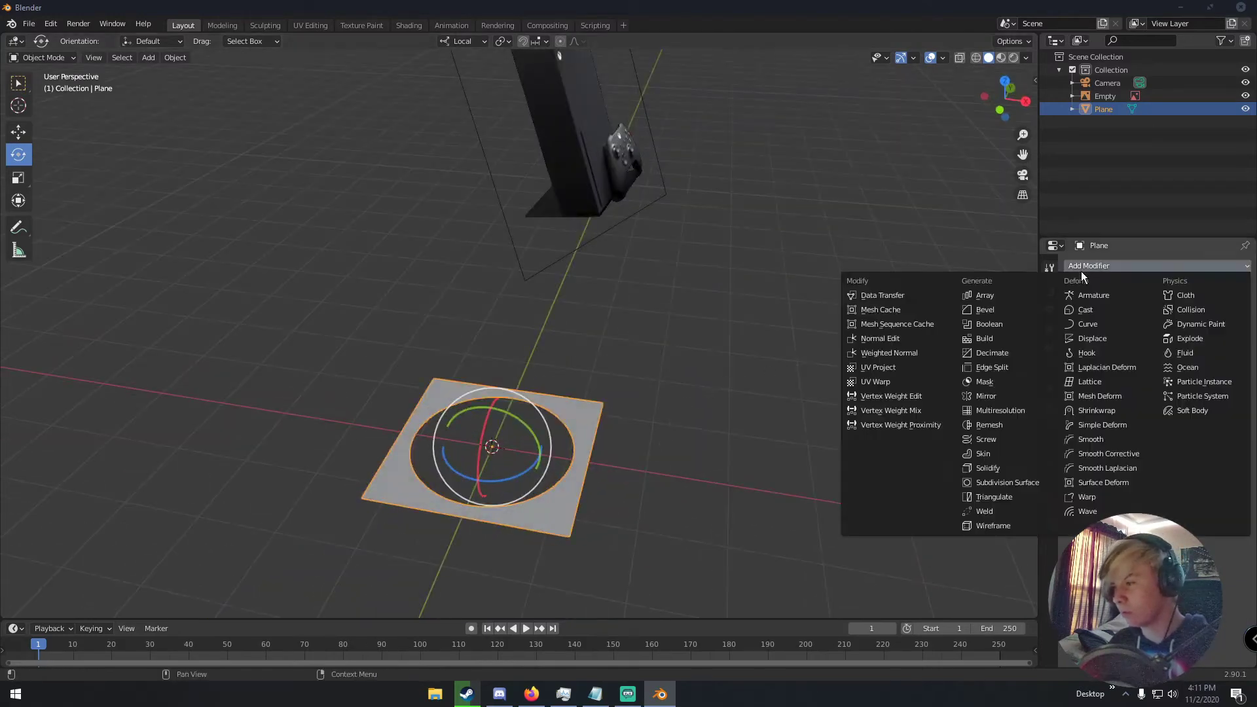
{"action": "left_click", "coordinate": [965, 293]}
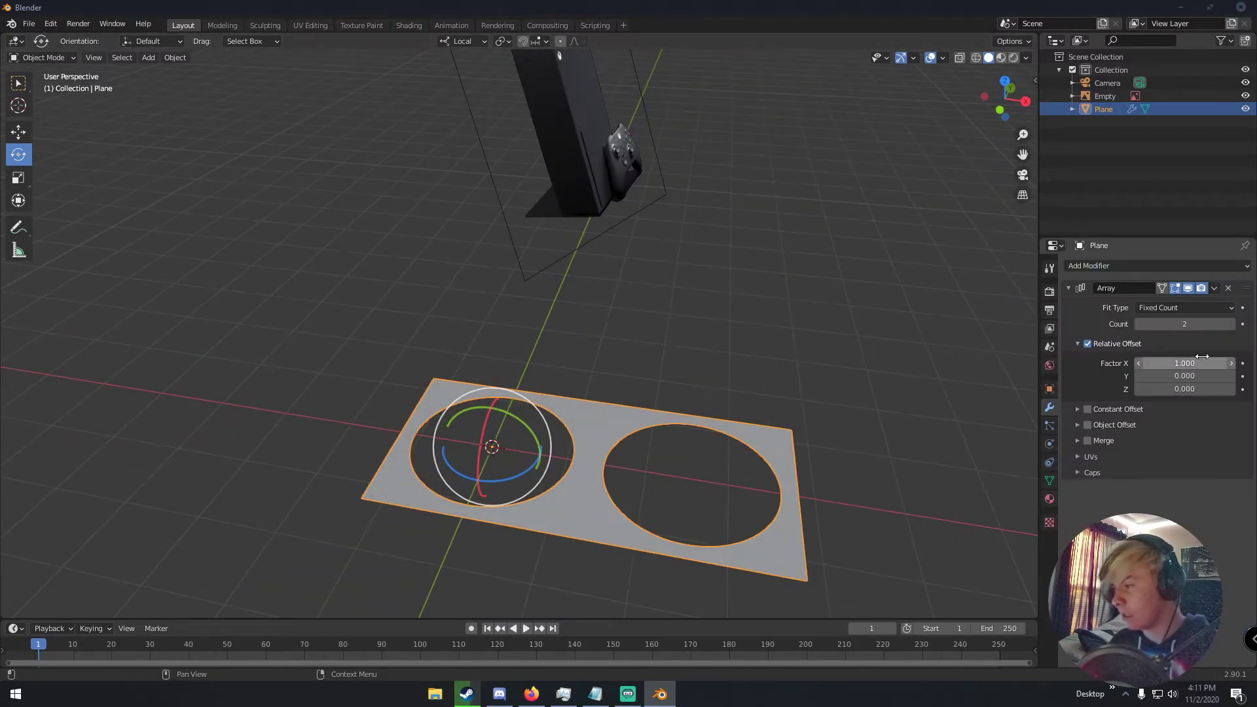
{"action": "left_click", "coordinate": [1231, 325]}
{"action": "left_click", "coordinate": [1231, 325]}
{"action": "left_click", "coordinate": [1231, 325]}
{"action": "left_click", "coordinate": [1230, 325]}
{"action": "left_click", "coordinate": [1231, 325]}
{"action": "left_click", "coordinate": [1231, 325]}
{"action": "scroll", "coordinate": [941, 376], "scroll_direction": "down", "scroll_amount": 6}
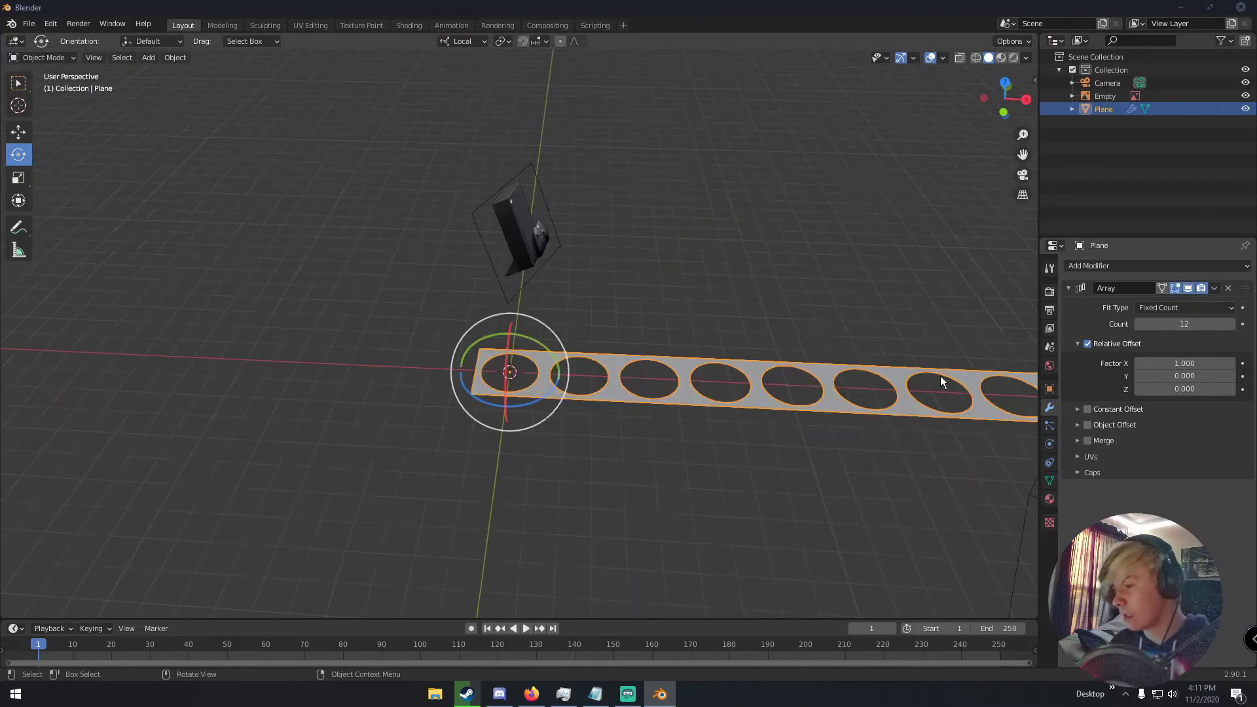
{"action": "middle_click_drag", "start_coordinate": [940, 376], "coordinate": [808, 359]}
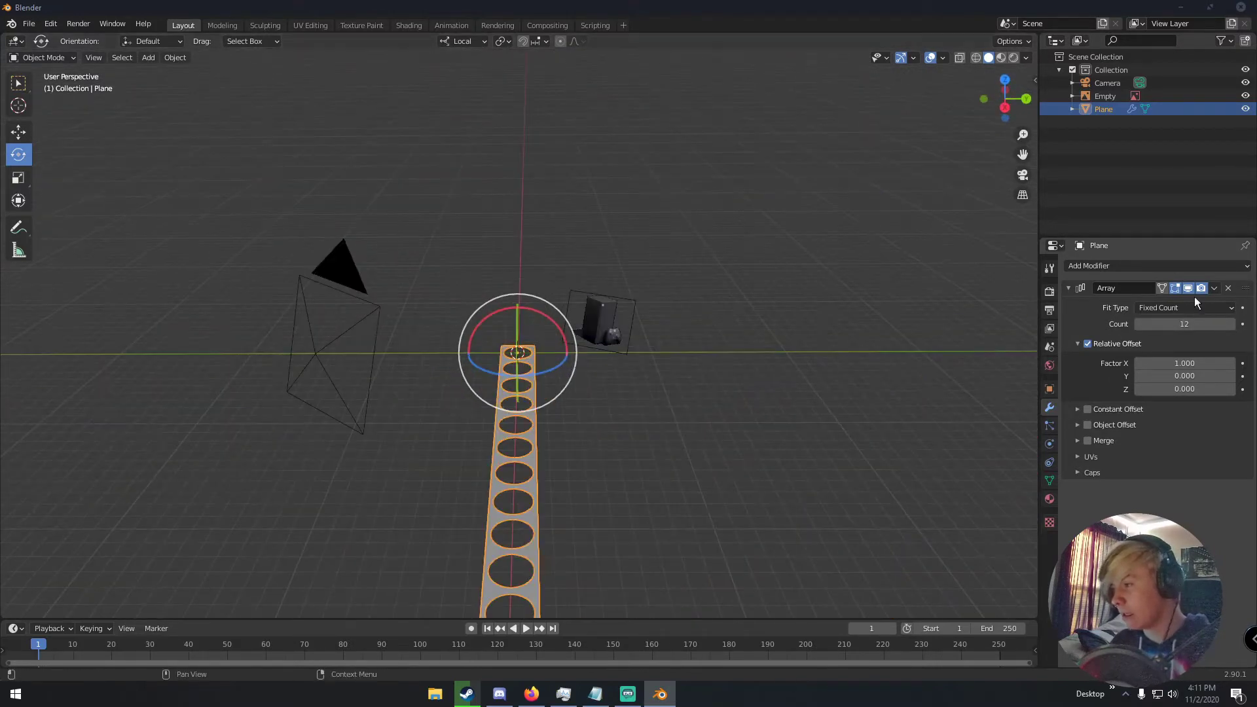
Step: Extrude all faces of the plane's mesh to give the row of holes a small thickness
{"action": "key", "text": "Tab"}
{"action": "middle_click_drag", "start_coordinate": [758, 418], "coordinate": [676, 359]}
{"action": "key", "text": "Tab"}
{"action": "key", "text": "Tab"}
{"action": "scroll", "coordinate": [673, 360], "scroll_direction": "up", "scroll_amount": 3}
{"action": "key", "text": "a"}
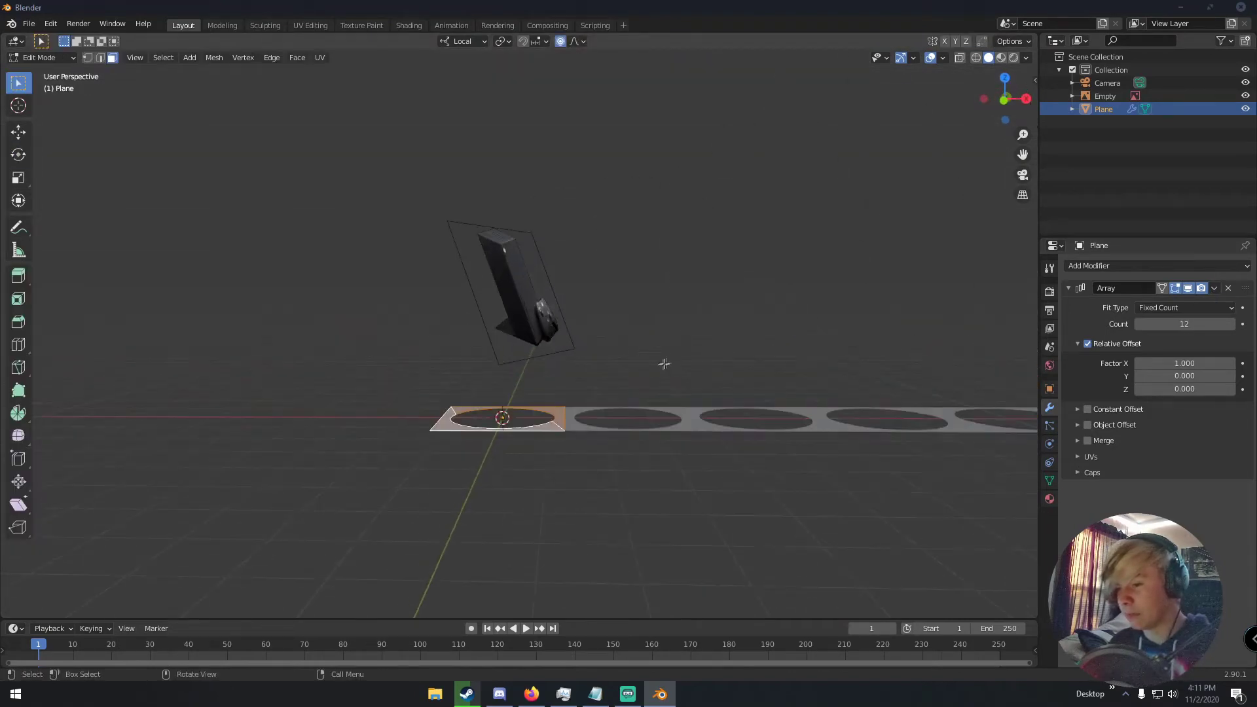
{"action": "key", "text": "e"}
{"action": "left_click", "coordinate": [665, 356]}
{"action": "middle_click_drag", "start_coordinate": [664, 356], "coordinate": [713, 410]}
{"action": "key", "text": "Tab"}
Step: Apply the Array modifier to the thickened row of holes
{"action": "middle_click_drag", "start_coordinate": [742, 334], "coordinate": [681, 367]}
{"action": "left_click", "coordinate": [1213, 289]}
{"action": "left_click", "coordinate": [1189, 308]}
Step: Add a second Array modifier with relative offsets X 0 and Y 1 and a count of 12
{"action": "left_click", "coordinate": [1107, 266]}
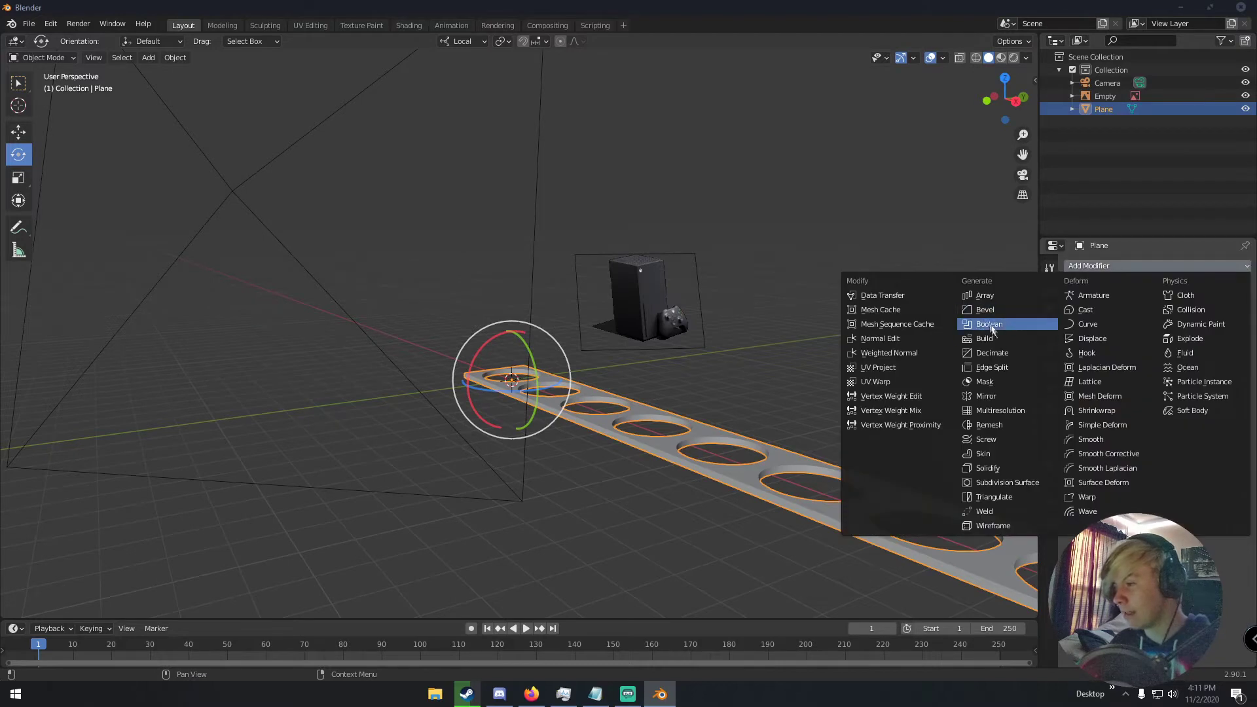
{"action": "left_click", "coordinate": [1002, 299]}
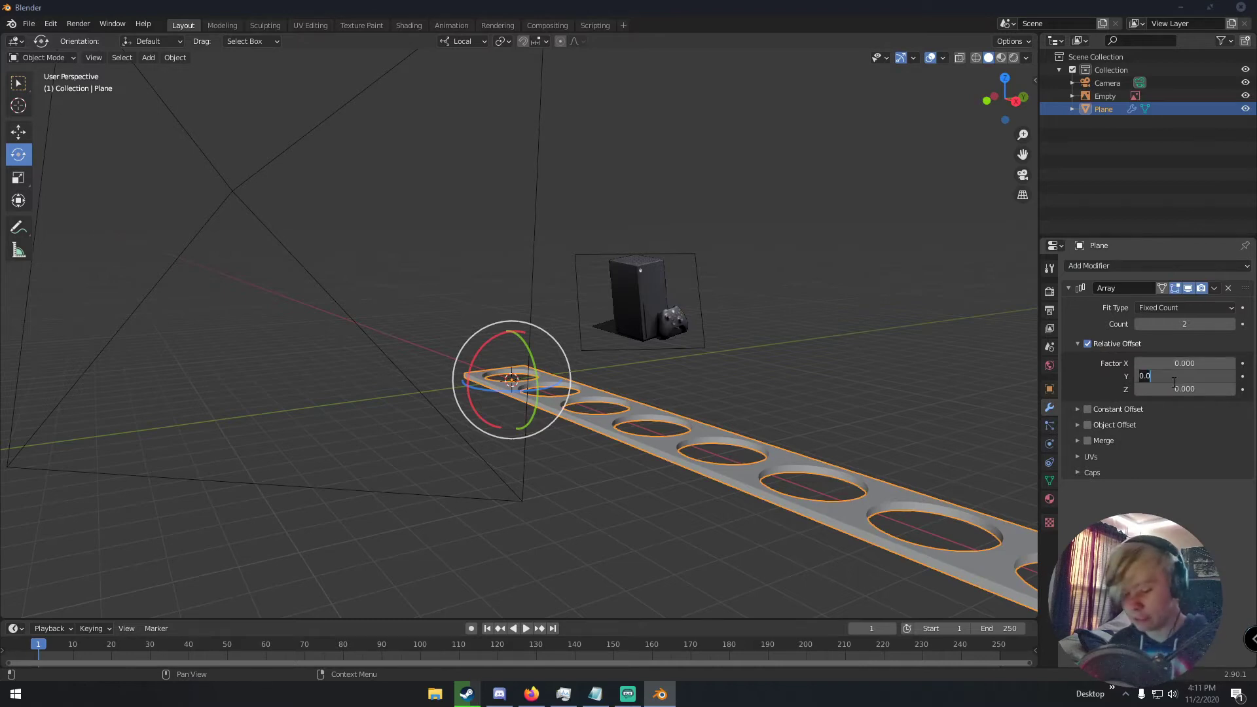
{"action": "type", "text": "1"}
{"action": "key", "text": "Return"}
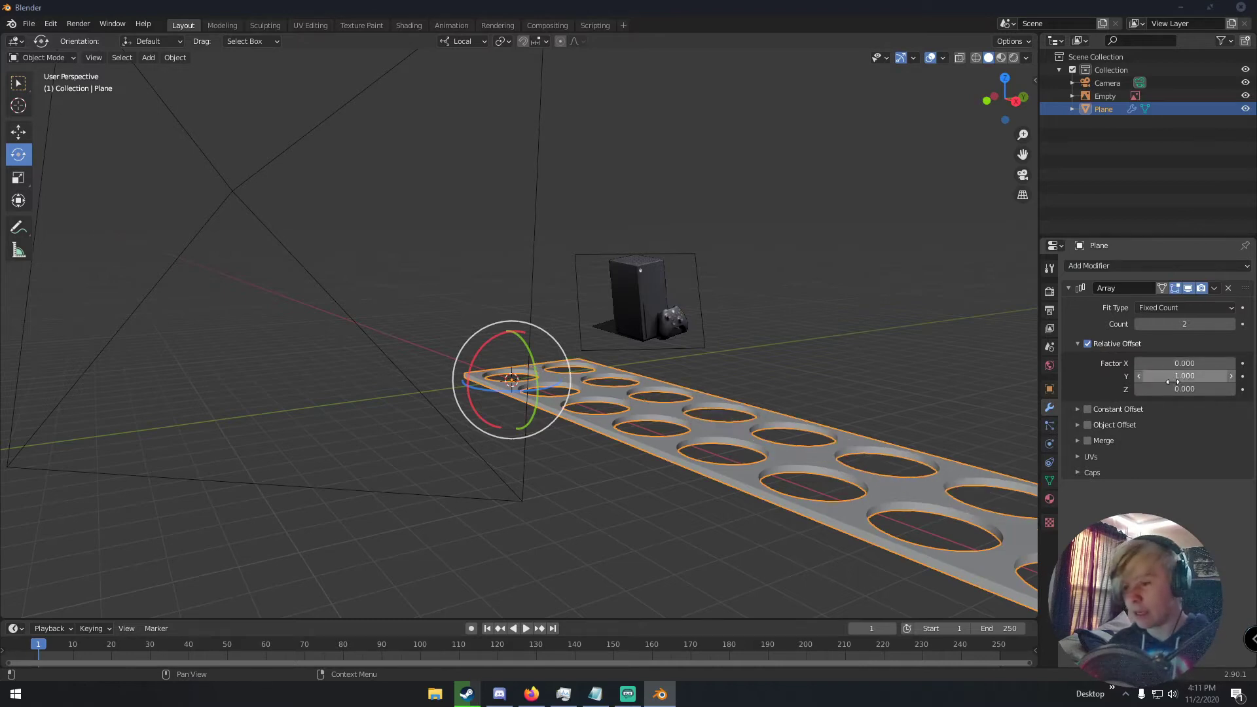
{"action": "left_click", "coordinate": [1232, 325]}
{"action": "left_click", "coordinate": [1231, 325]}
{"action": "left_click", "coordinate": [1232, 324]}
{"action": "left_click", "coordinate": [1232, 325]}
{"action": "left_click", "coordinate": [1232, 324]}
{"action": "left_click", "coordinate": [1232, 324]}
{"action": "left_click", "coordinate": [1232, 324]}
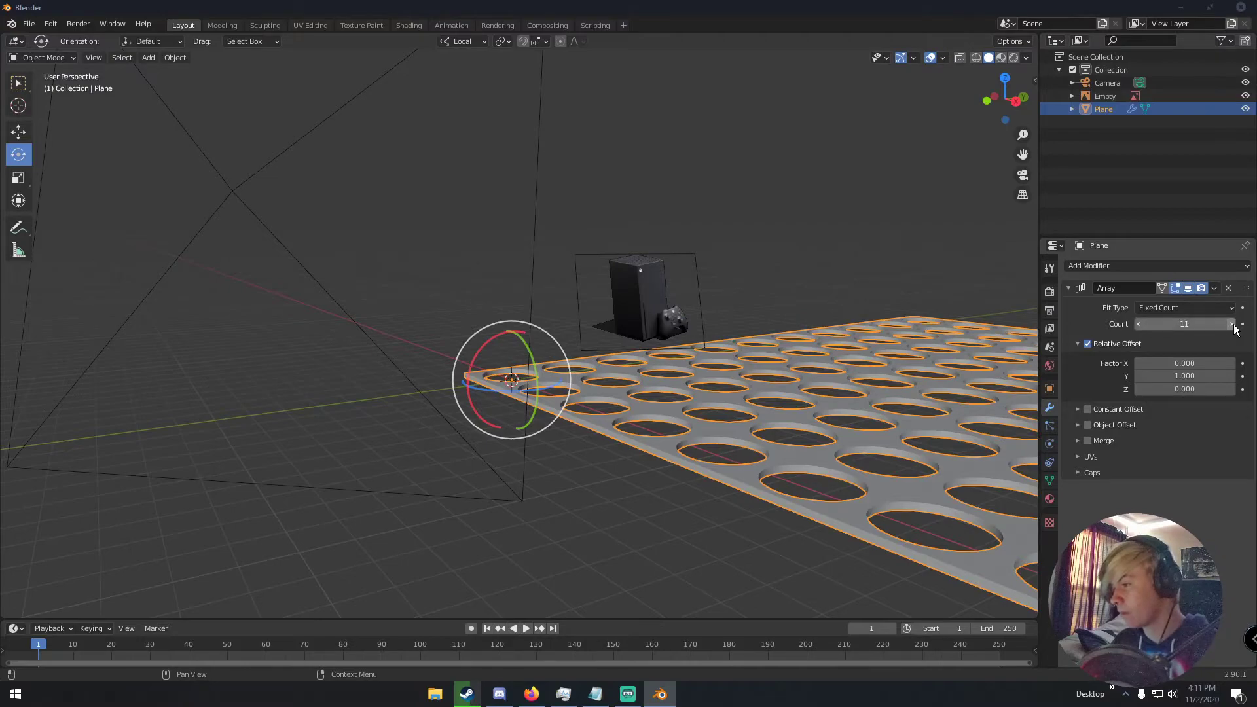
Step: Scale the whole perforated grid down uniformly to about two-thirds of its size
{"action": "scroll", "coordinate": [825, 355], "scroll_direction": "down", "scroll_amount": 5}
{"action": "key", "text": "s"}
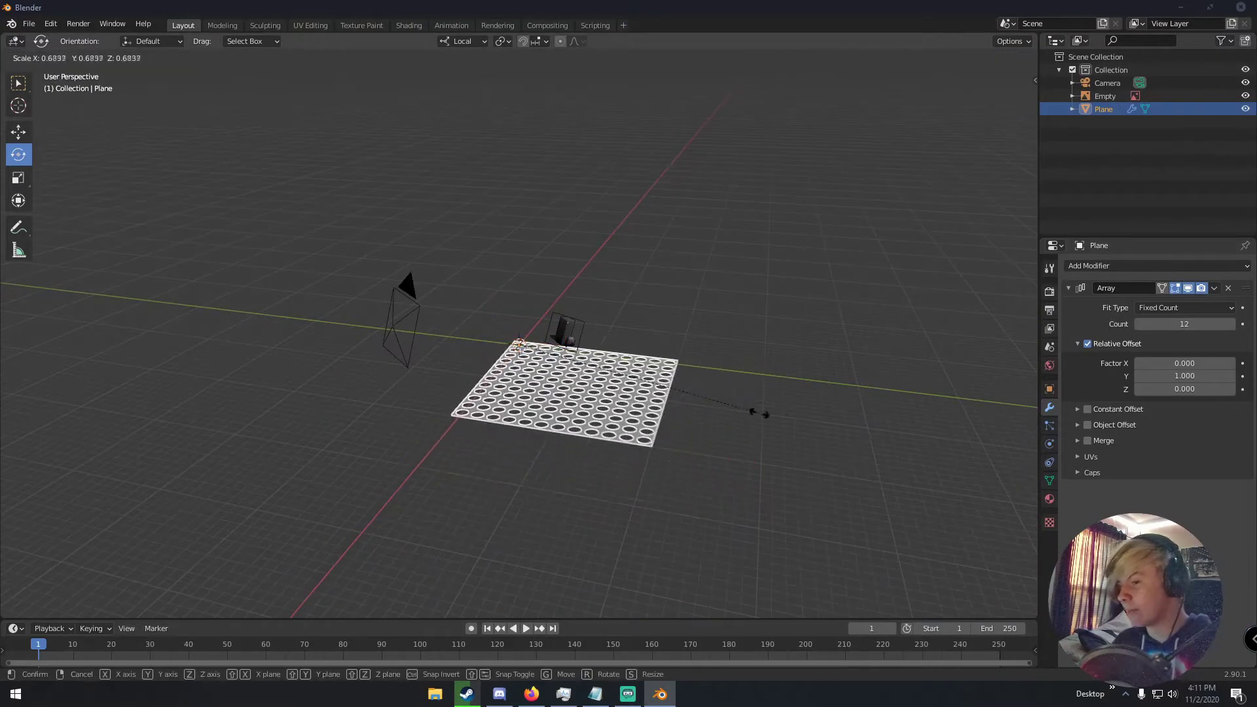
{"action": "left_click", "coordinate": [732, 411]}
{"action": "scroll", "coordinate": [732, 406], "scroll_direction": "up", "scroll_amount": 8}
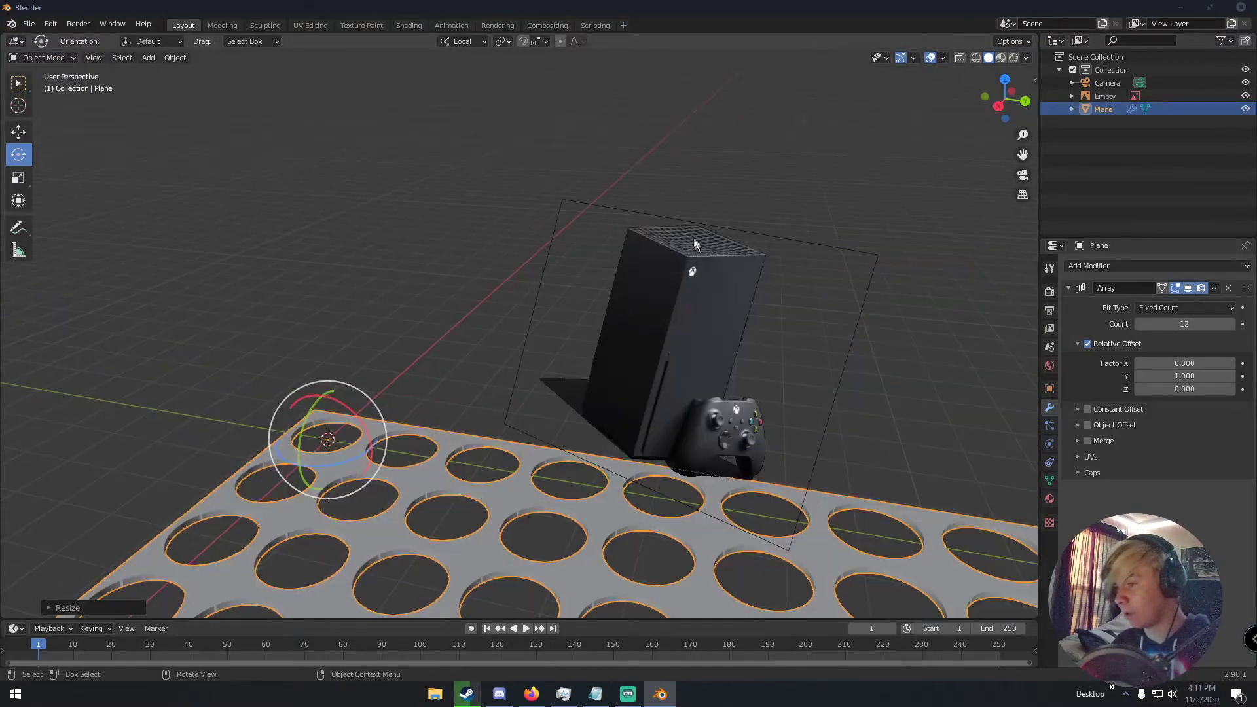
Step: Apply the Y-direction Array modifier to the perforated grid
{"action": "key", "text": "Tab"}
{"action": "key", "text": "Tab"}
{"action": "left_click", "coordinate": [1213, 289]}
{"action": "left_click", "coordinate": [1167, 303]}
{"action": "scroll", "coordinate": [727, 413], "scroll_direction": "down", "scroll_amount": 3}
Step: Clear the selection on the grid's mesh in vertex select mode and toggle proportional editing
{"action": "key", "text": "Tab"}
{"action": "middle_click_drag", "start_coordinate": [719, 411], "coordinate": [687, 406]}
{"action": "scroll", "coordinate": [684, 403], "scroll_direction": "up", "scroll_amount": 5}
{"action": "scroll", "coordinate": [684, 408], "scroll_direction": "up", "scroll_amount": 3}
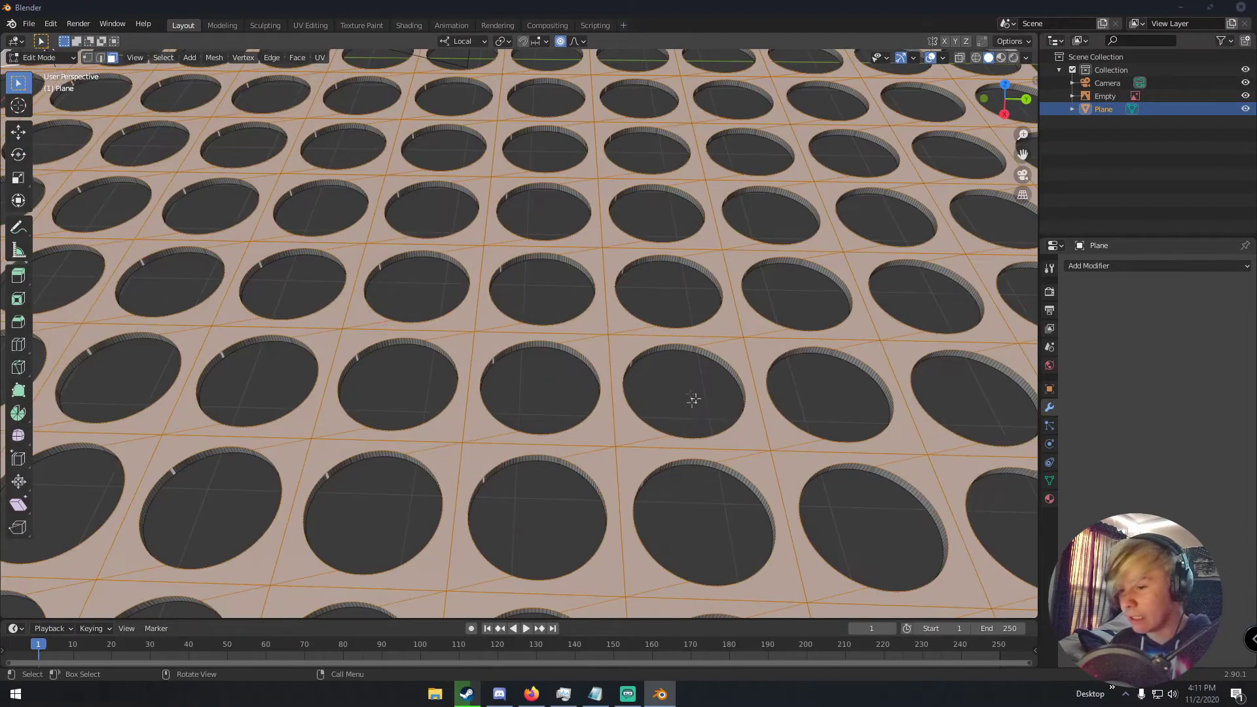
{"action": "scroll", "coordinate": [248, 134], "scroll_direction": "down", "scroll_amount": 4}
{"action": "key", "text": "1"}
{"action": "key", "text": "alt+a"}
{"action": "scroll", "coordinate": [484, 386], "scroll_direction": "down", "scroll_amount": 6}
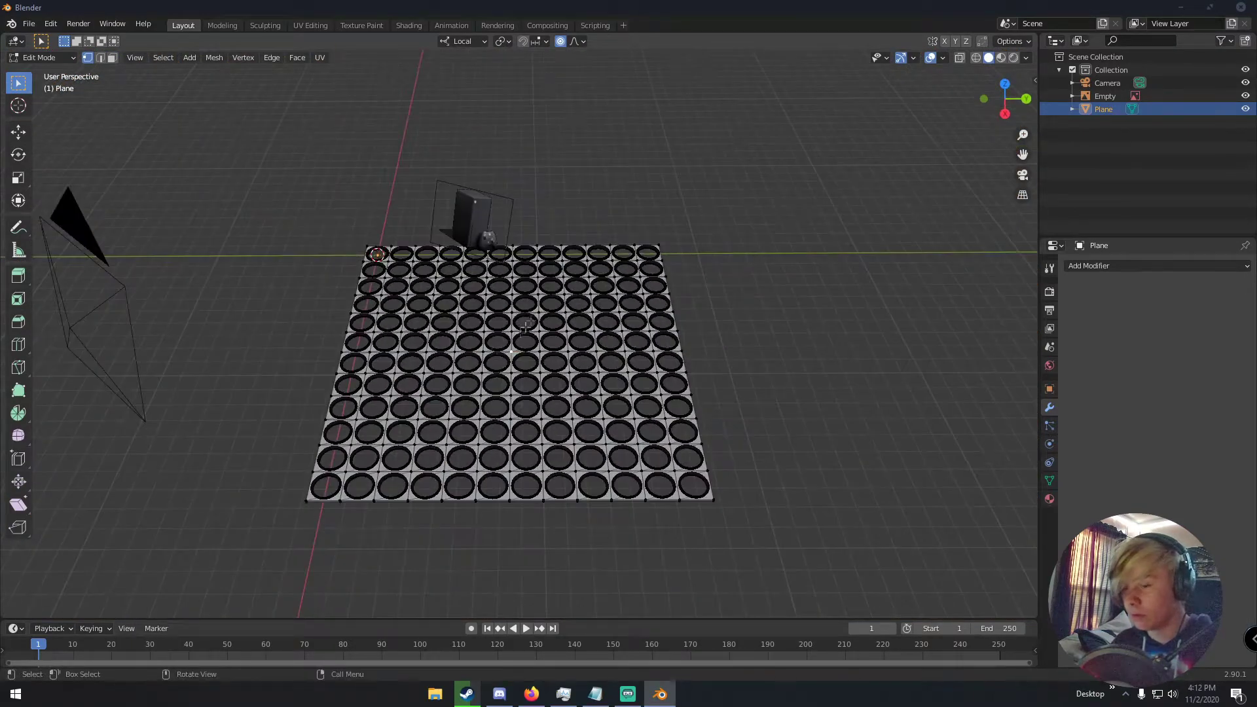
{"action": "middle_click_drag", "start_coordinate": [526, 326], "coordinate": [543, 302]}
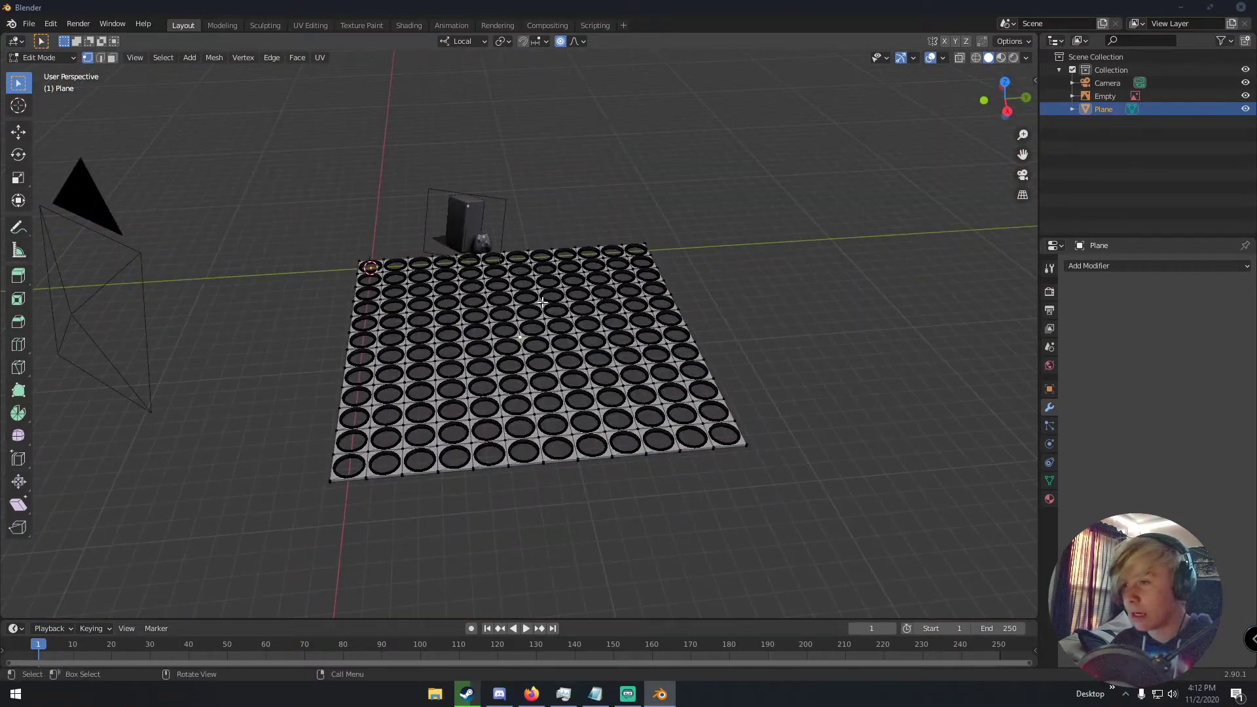
{"action": "left_click", "coordinate": [560, 42]}
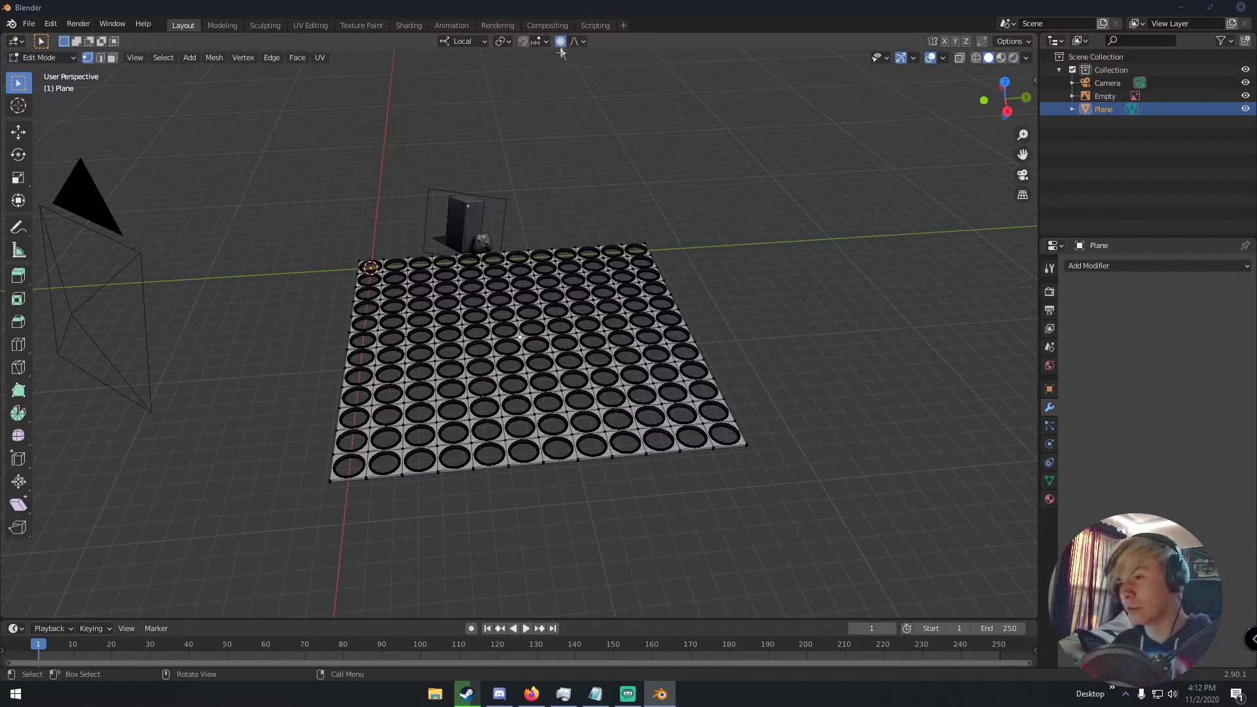
Step: Lower the grid's centre vertex about 0.8 m along its Z axis, using smooth proportional editing with a size of about 12
{"action": "middle_click_drag", "start_coordinate": [548, 211], "coordinate": [551, 228]}
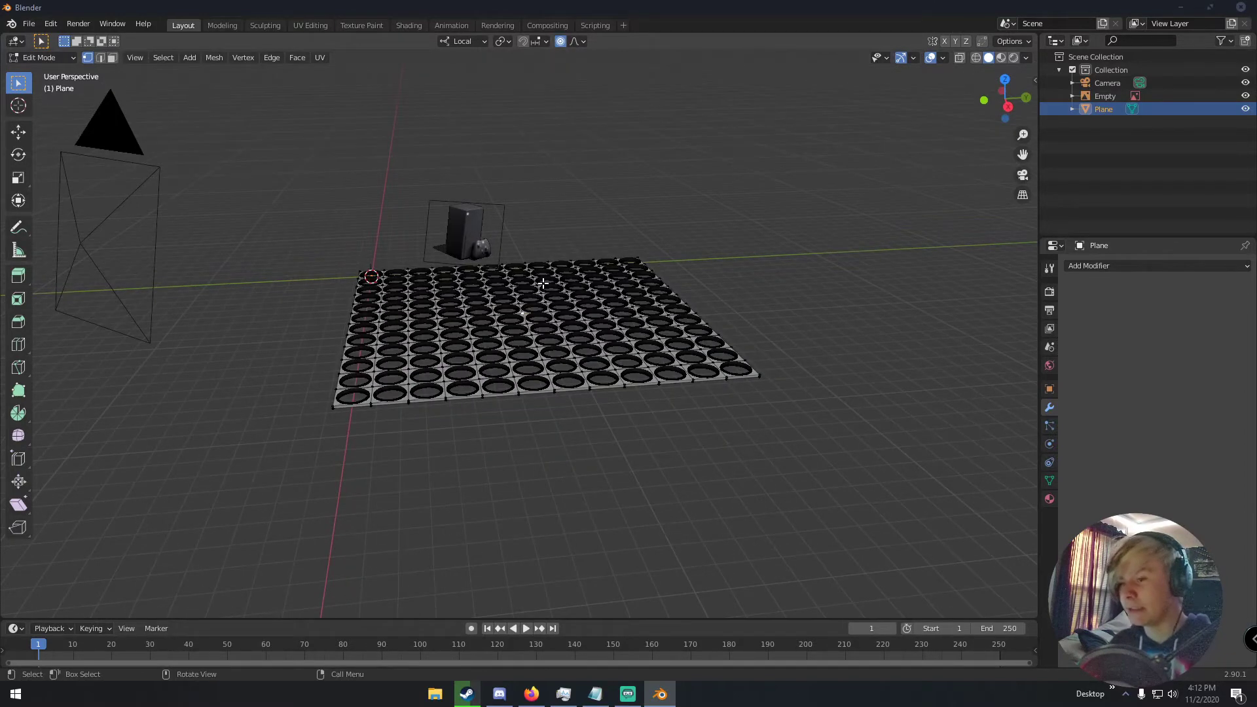
{"action": "key", "text": "g"}
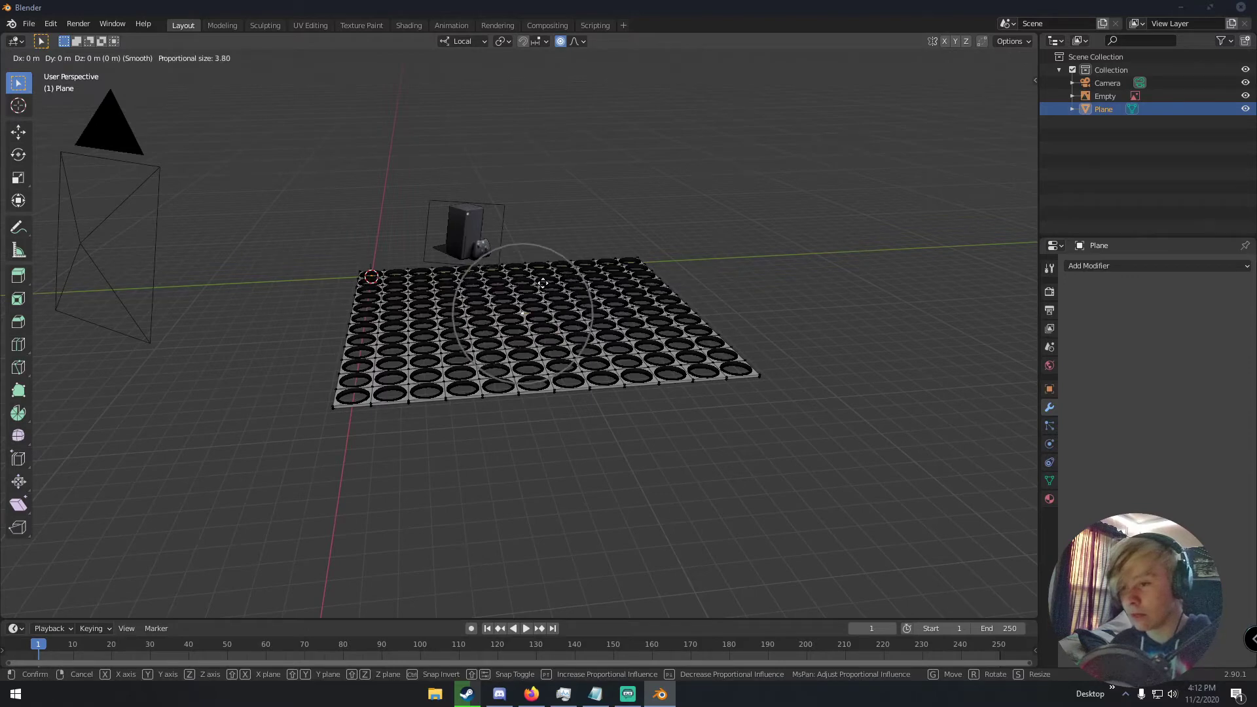
{"action": "scroll", "coordinate": [541, 289], "scroll_direction": "down", "scroll_amount": 10}
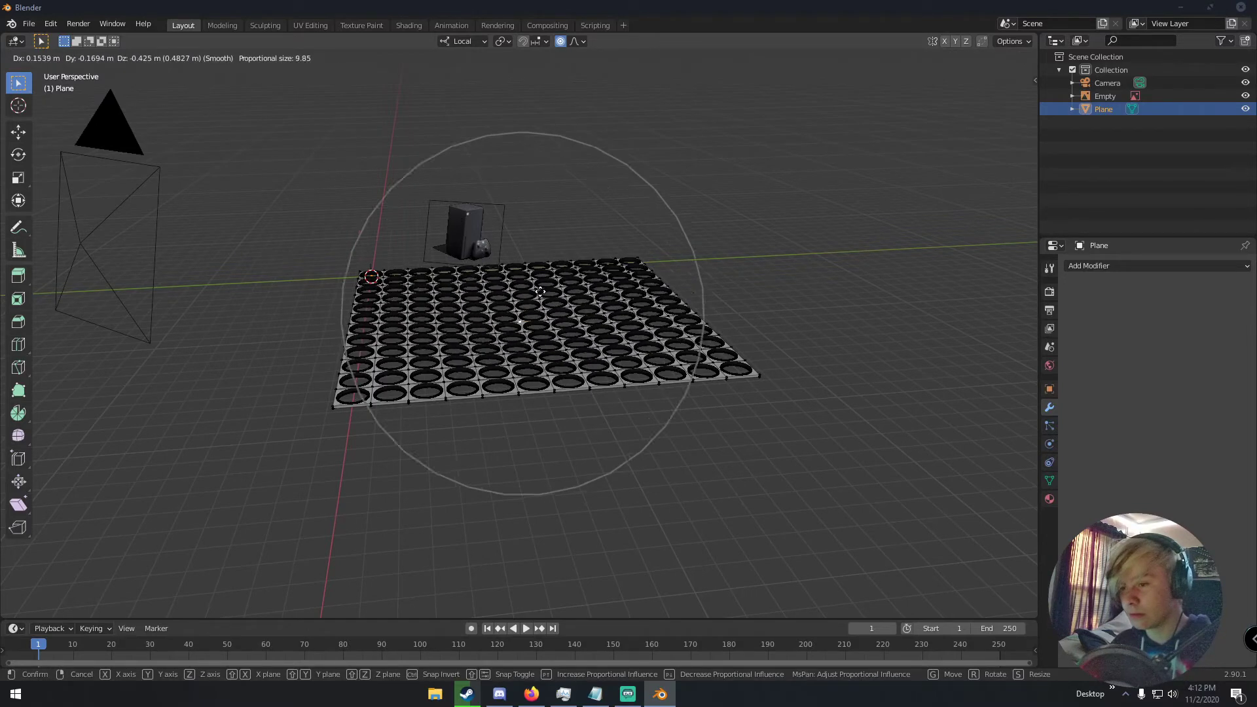
{"action": "scroll", "coordinate": [540, 292], "scroll_direction": "down", "scroll_amount": 3}
{"action": "key", "text": "z"}
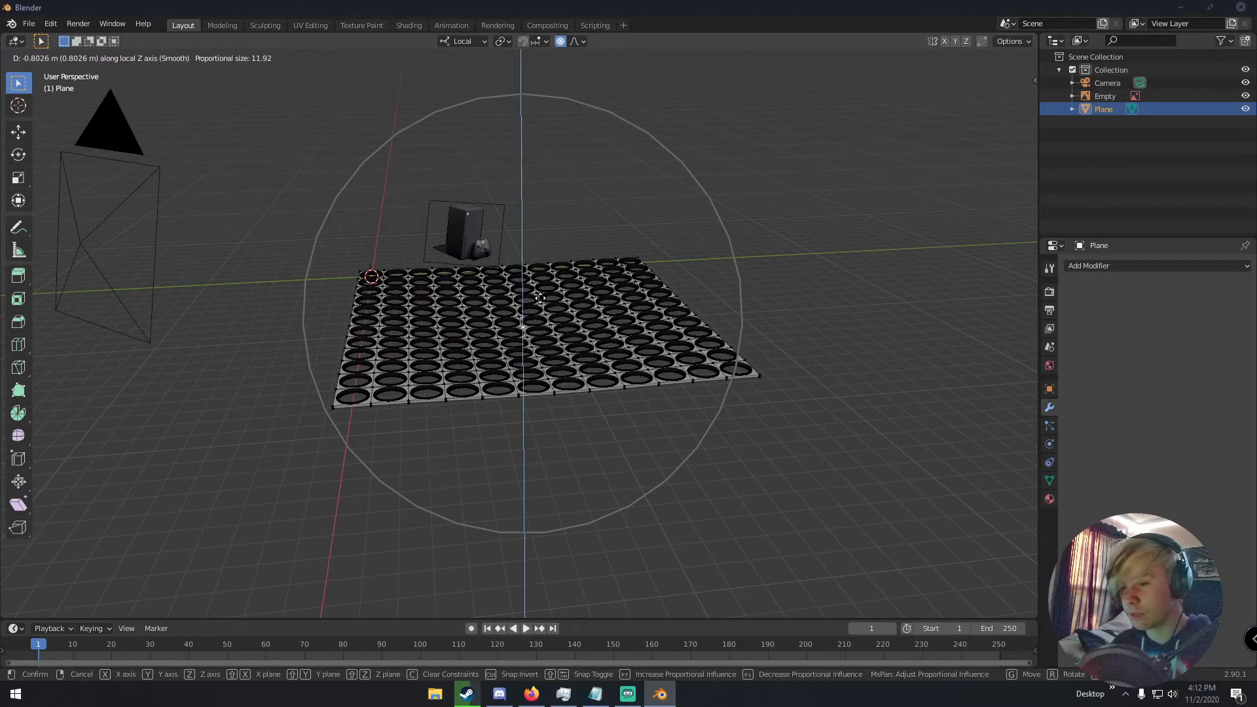
{"action": "left_click", "coordinate": [540, 300]}
{"action": "mouse_move", "coordinate": [540, 300]}
{"action": "middle_mouse_down"}
{"action": "mouse_move", "coordinate": [670, 273]}
{"action": "mouse_move", "coordinate": [500, 284]}
{"action": "mouse_move", "coordinate": [547, 280]}
{"action": "middle_mouse_up"}
{"action": "key", "text": "Tab"}
{"action": "key", "text": "Tab"}
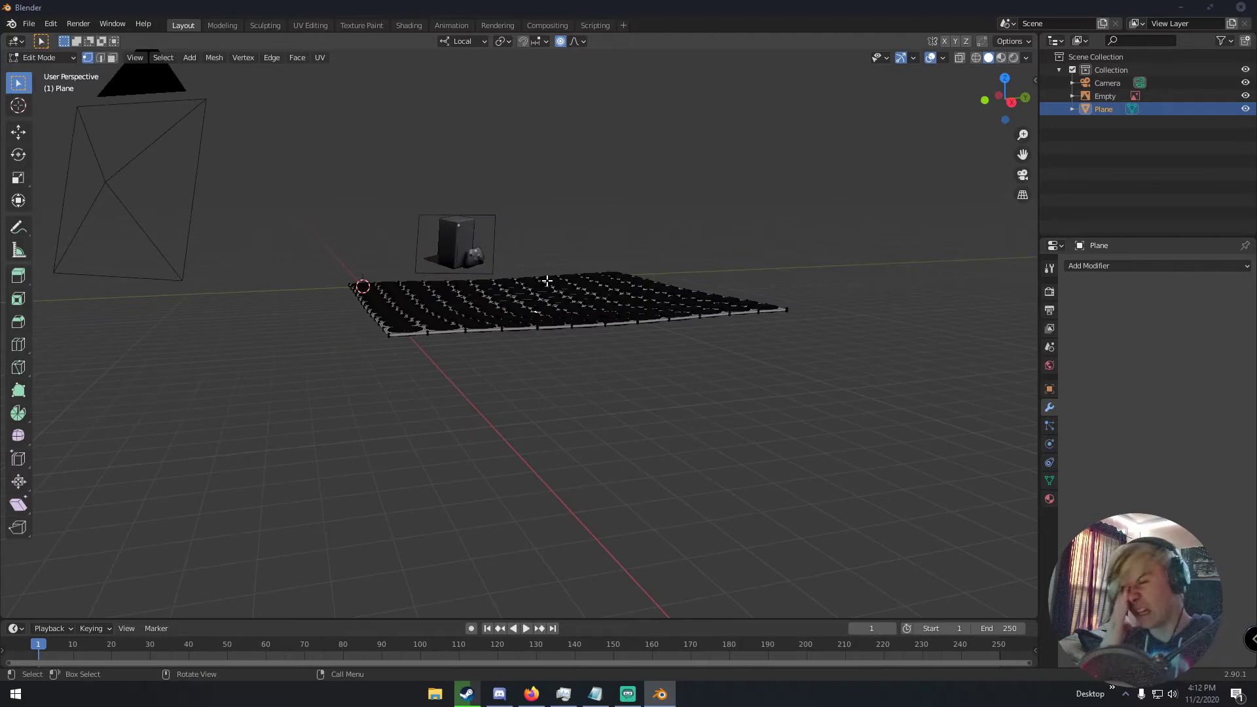
{"action": "key", "text": "Tab"}
{"action": "key", "text": "Tab"}
{"action": "middle_click_drag", "start_coordinate": [539, 273], "coordinate": [519, 264]}
{"action": "key", "text": "g"}
{"action": "key", "text": "z"}
{"action": "key", "text": "z"}
{"action": "key", "text": "Escape"}
{"action": "key", "text": "Tab"}
{"action": "key", "text": "Tab"}
Step: Lower the grid's centre vertex another 0.43 m or so along Z, using a proportional size of about 7.4
{"action": "key", "text": "g"}
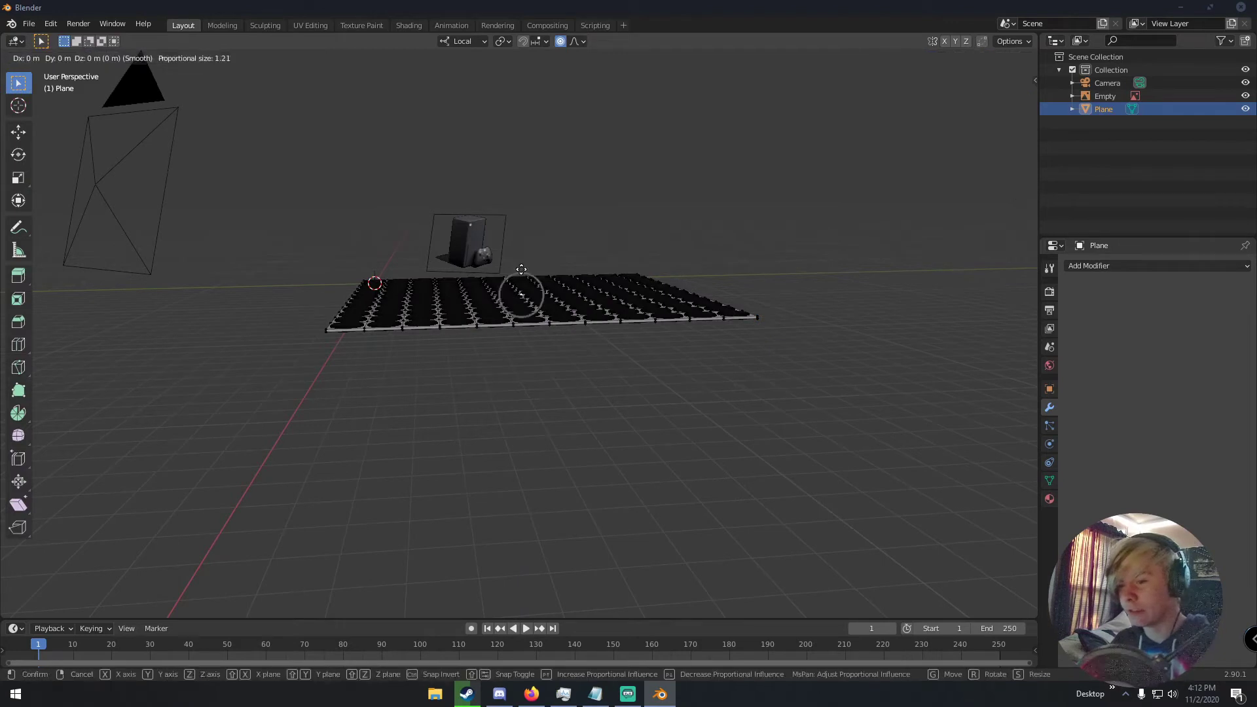
{"action": "scroll", "coordinate": [521, 269], "scroll_direction": "down", "scroll_amount": 3}
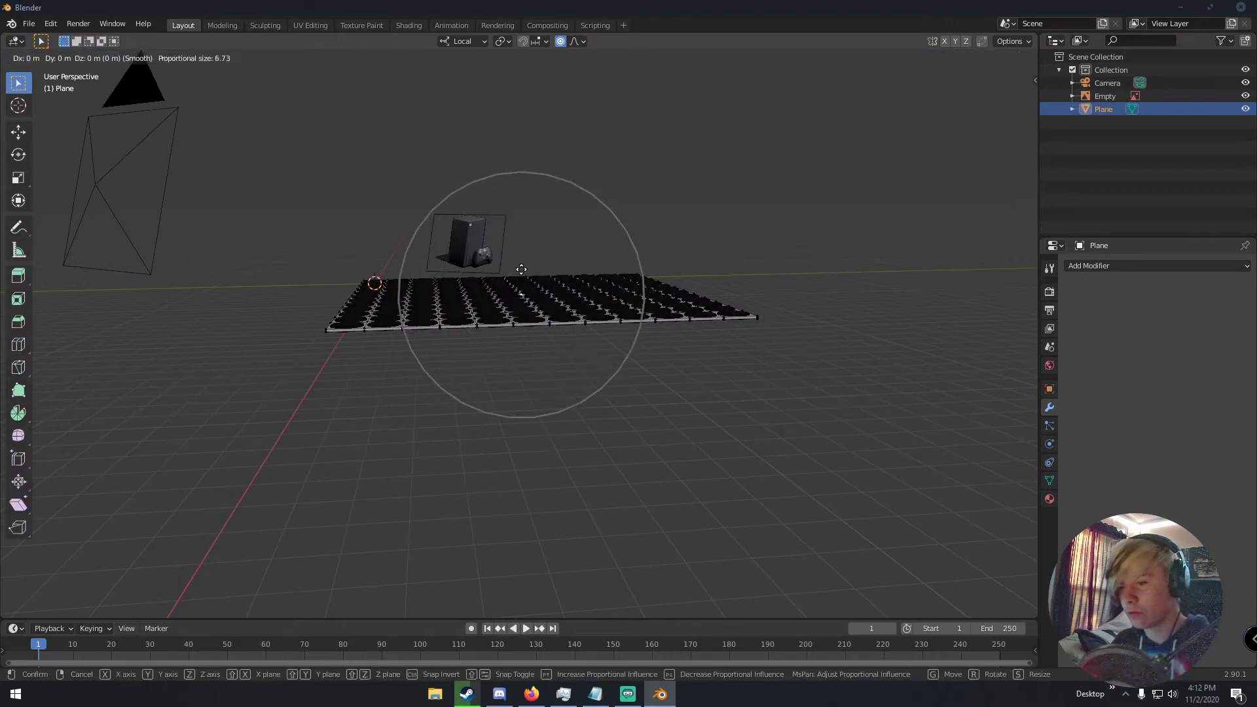
{"action": "key", "text": "z"}
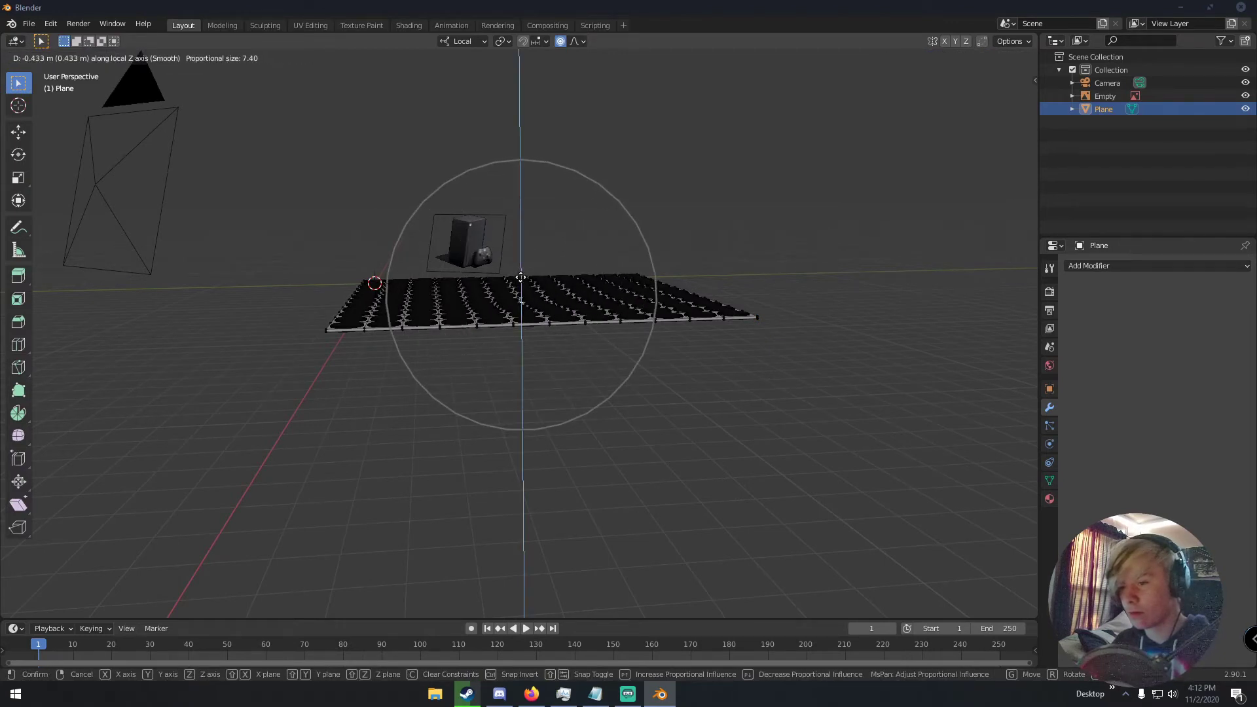
{"action": "left_click", "coordinate": [521, 277]}
{"action": "key", "text": "Tab"}
{"action": "middle_click_drag", "start_coordinate": [528, 286], "coordinate": [633, 297]}
{"action": "scroll", "coordinate": [614, 328], "scroll_direction": "up", "scroll_amount": 1}
{"action": "scroll", "coordinate": [565, 293], "scroll_direction": "up", "scroll_amount": 2}
{"action": "scroll", "coordinate": [634, 298], "scroll_direction": "up", "scroll_amount": 5}
{"action": "middle_click_drag", "start_coordinate": [498, 275], "coordinate": [657, 440], "text": "shift"}
{"action": "middle_click_drag", "start_coordinate": [514, 328], "coordinate": [469, 317]}
{"action": "scroll", "coordinate": [563, 333], "scroll_direction": "down", "scroll_amount": 6}
Step: Move the grid's centre vertex along Z with an enlarged proportional editing radius and return to Object Mode
{"action": "key", "text": "Tab"}
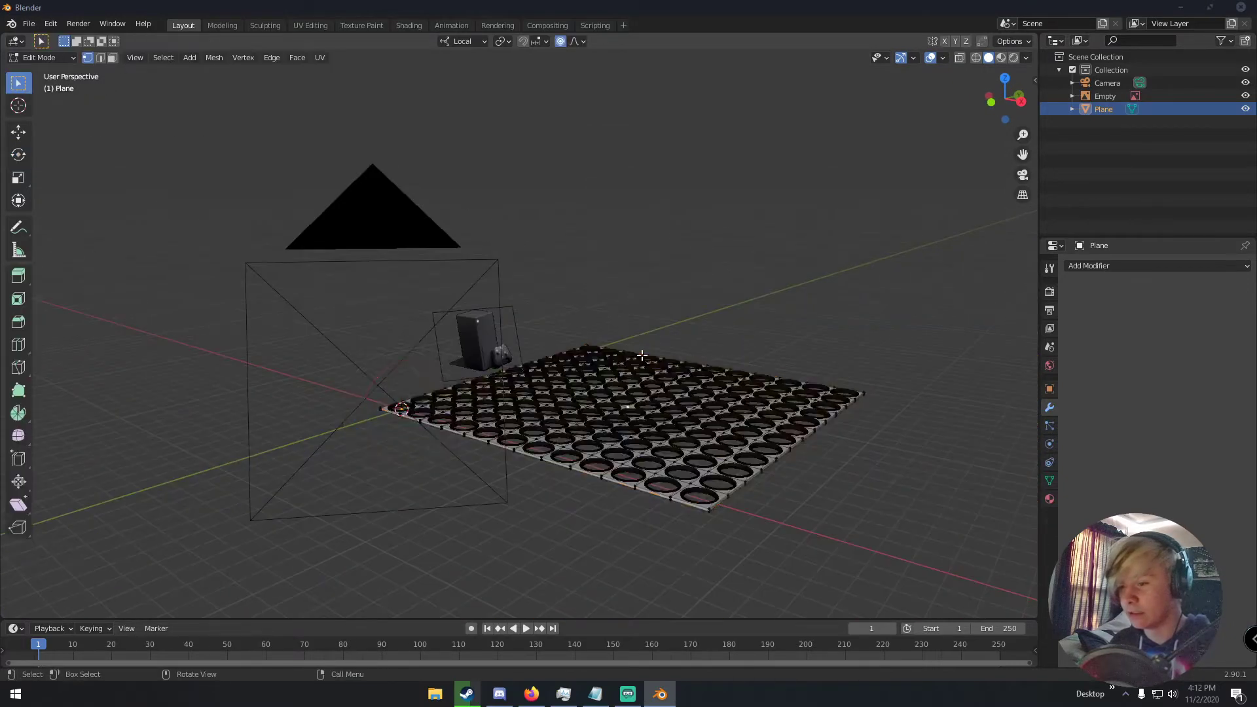
{"action": "middle_click_drag", "start_coordinate": [641, 356], "coordinate": [578, 347]}
{"action": "scroll", "coordinate": [578, 348], "scroll_direction": "down", "scroll_amount": 3}
{"action": "key", "text": "g"}
{"action": "key", "text": "z"}
{"action": "scroll", "coordinate": [579, 350], "scroll_direction": "down", "scroll_amount": 4}
{"action": "left_click", "coordinate": [579, 350]}
{"action": "key", "text": "Tab"}
Step: Move the whole perforated grid aside, away from the world origin, and deselect it
{"action": "middle_click_drag", "start_coordinate": [580, 351], "coordinate": [611, 395]}
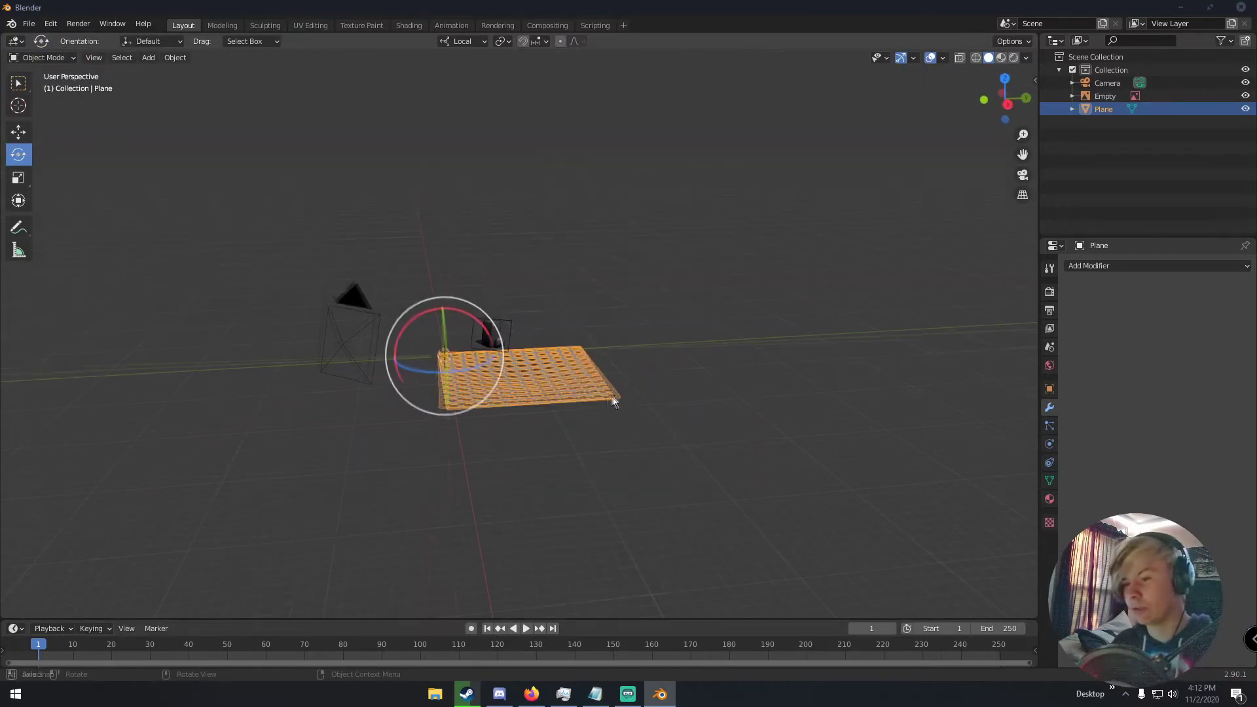
{"action": "key", "text": "g"}
{"action": "left_click", "coordinate": [823, 317]}
{"action": "middle_click_drag", "start_coordinate": [704, 337], "coordinate": [574, 338]}
{"action": "left_click", "coordinate": [575, 338]}
Step: Add a mesh cube at the world origin for the console body
{"action": "key", "text": "shift+a"}
{"action": "mouse_move", "coordinate": [545, 283]}
{"action": "left_click", "coordinate": [603, 292]}
{"action": "mouse_move", "coordinate": [593, 292]}
{"action": "middle_mouse_down"}
{"action": "mouse_move", "coordinate": [643, 300]}
{"action": "mouse_move", "coordinate": [709, 364]}
{"action": "mouse_move", "coordinate": [627, 365]}
{"action": "mouse_move", "coordinate": [734, 377]}
{"action": "mouse_move", "coordinate": [592, 308]}
{"action": "middle_mouse_up"}
Step: Try to stretch the cube along its X axis, and undo the scaling
{"action": "key", "text": "s"}
{"action": "key", "text": "x"}
{"action": "key", "text": "x"}
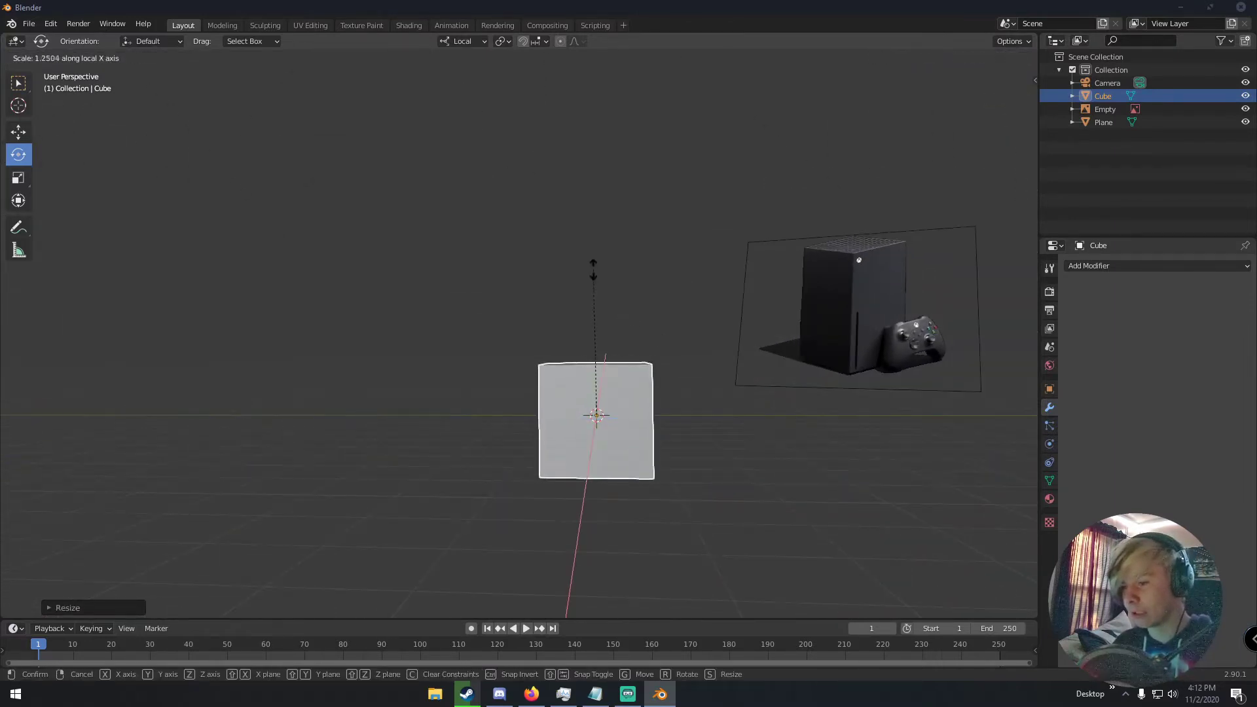
{"action": "left_click", "coordinate": [584, 222]}
{"action": "key", "text": "ctrl+z"}
Step: Stretch the cube to about twice its height along Z and raise it so it stands on the ground plane
{"action": "middle_click_drag", "start_coordinate": [622, 324], "coordinate": [538, 301]}
{"action": "key", "text": "s"}
{"action": "key", "text": "z"}
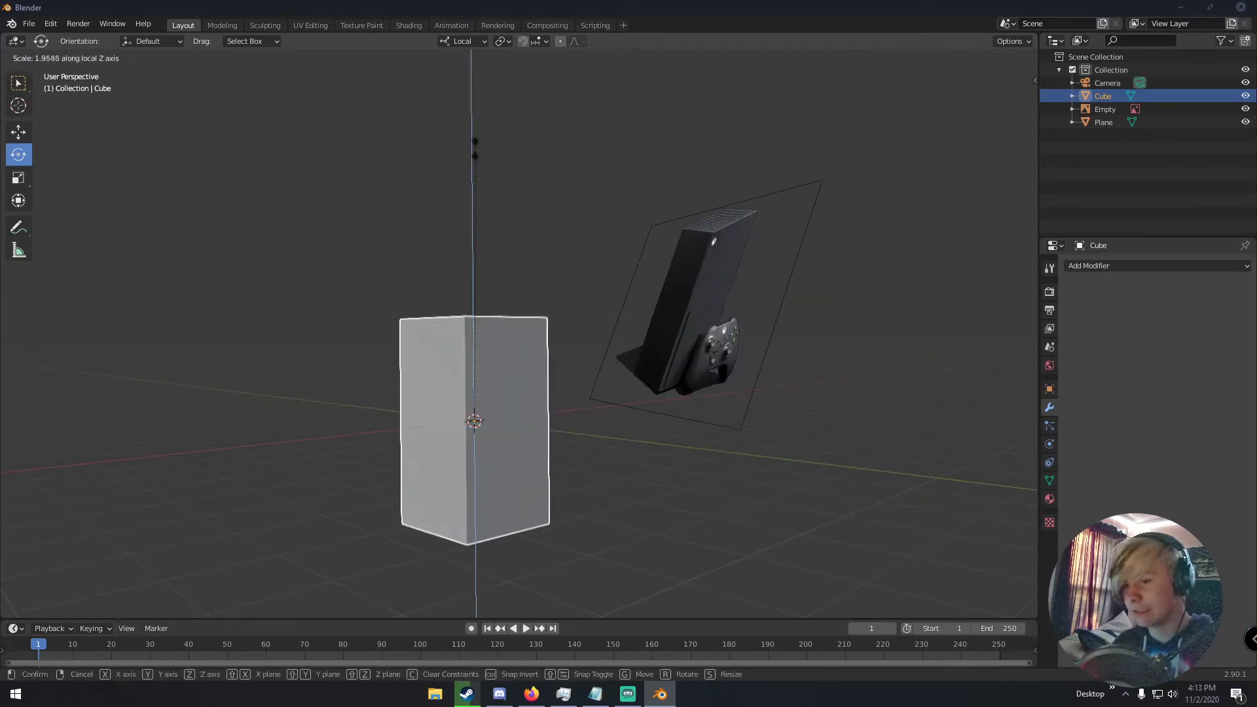
{"action": "left_click", "coordinate": [478, 174]}
{"action": "key", "text": "g"}
{"action": "key", "text": "z"}
{"action": "left_click", "coordinate": [504, 164]}
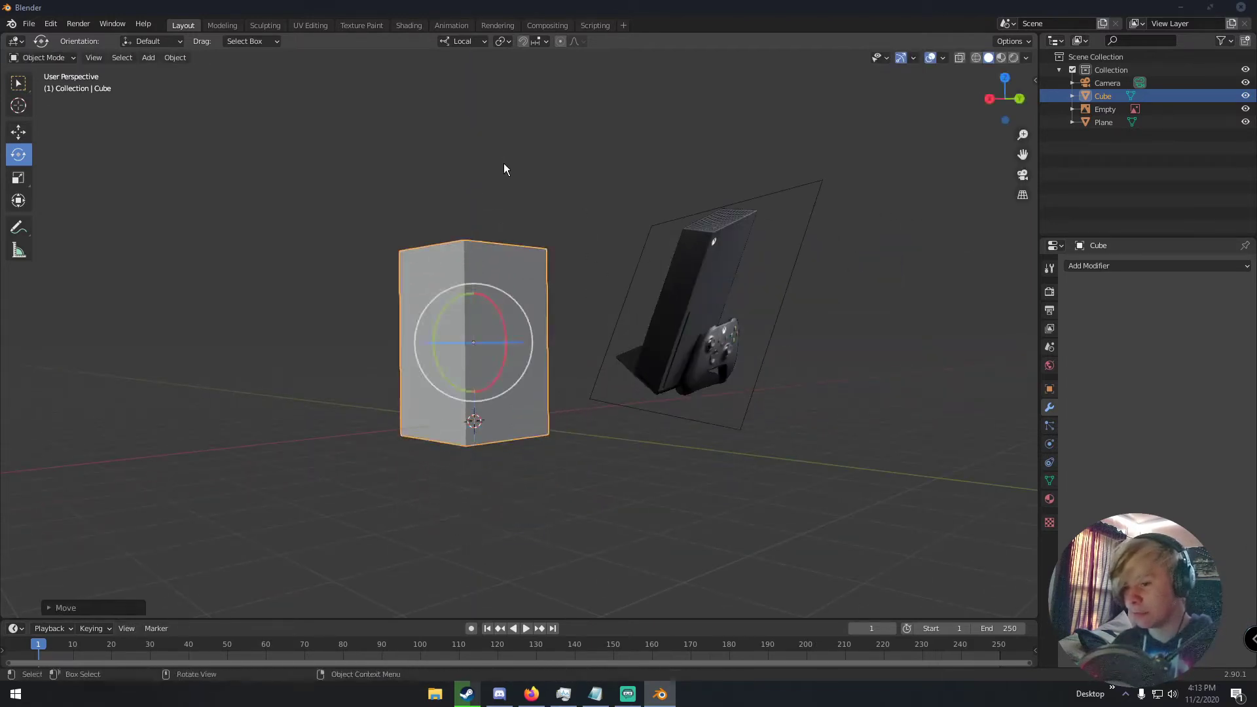
Step: Add nine evenly spaced vertical loop cuts across the width of the tall box, without sliding them
{"action": "middle_click_drag", "start_coordinate": [505, 164], "coordinate": [613, 233]}
{"action": "middle_click_drag", "start_coordinate": [721, 313], "coordinate": [666, 326]}
{"action": "scroll", "coordinate": [750, 319], "scroll_direction": "up", "scroll_amount": 8}
{"action": "key", "text": "Tab"}
{"action": "key", "text": "ctrl+r"}
{"action": "scroll", "coordinate": [593, 269], "scroll_direction": "up", "scroll_amount": 8}
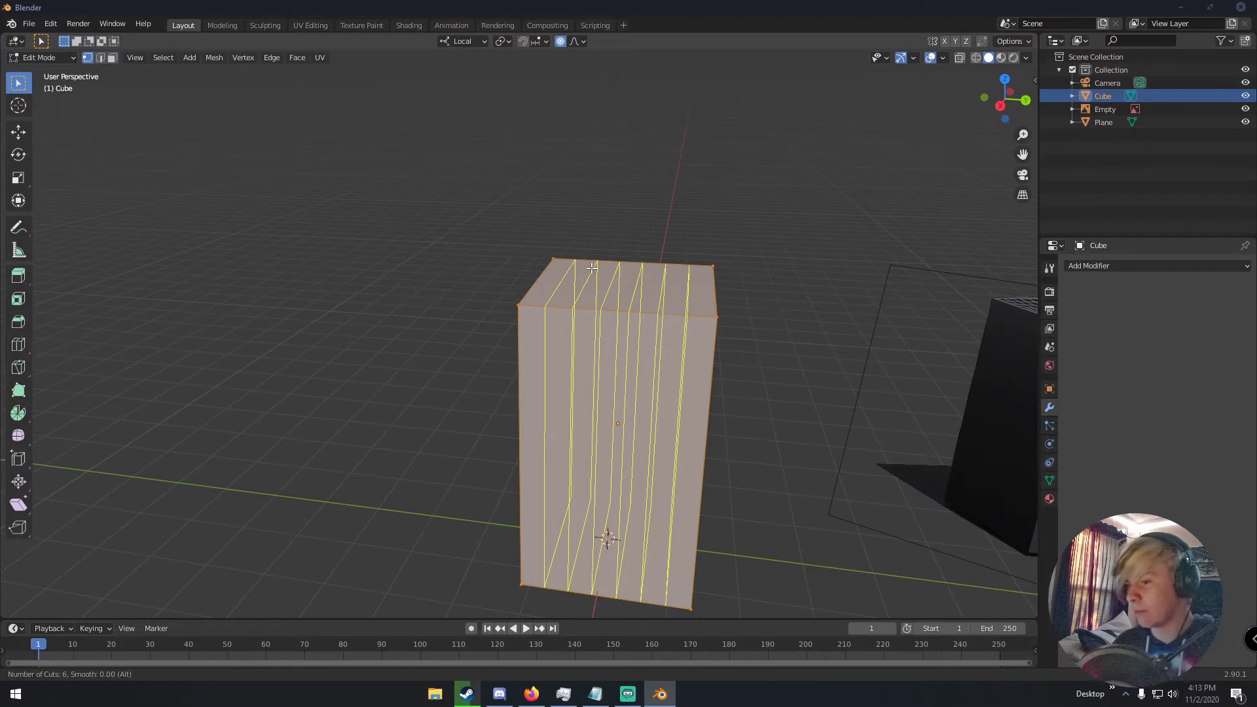
{"action": "left_click", "coordinate": [592, 269]}
{"action": "right_click", "coordinate": [593, 269]}
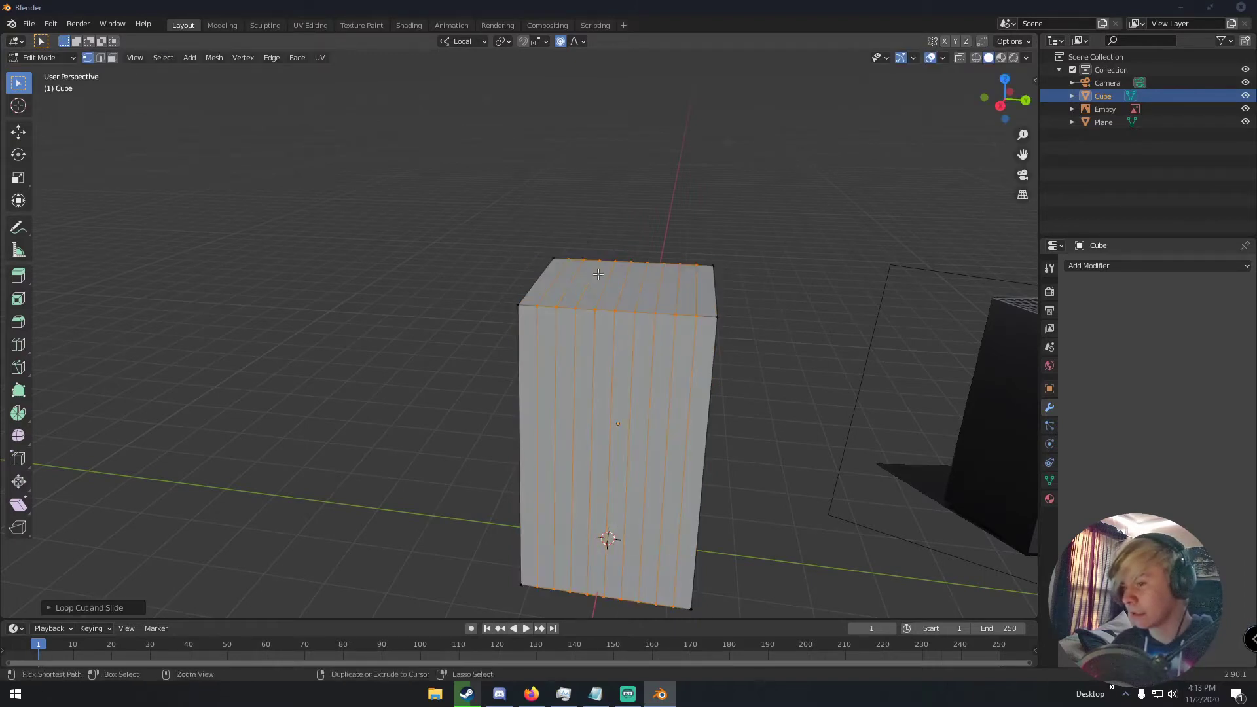
Step: Add evenly spaced loop cuts in the perpendicular direction so the top face of the box becomes a grid
{"action": "key", "text": "ctrl+r"}
{"action": "scroll", "coordinate": [599, 275], "scroll_direction": "up", "scroll_amount": 7}
{"action": "left_click", "coordinate": [598, 274]}
{"action": "right_click", "coordinate": [598, 273]}
{"action": "middle_click_drag", "start_coordinate": [598, 275], "coordinate": [584, 293]}
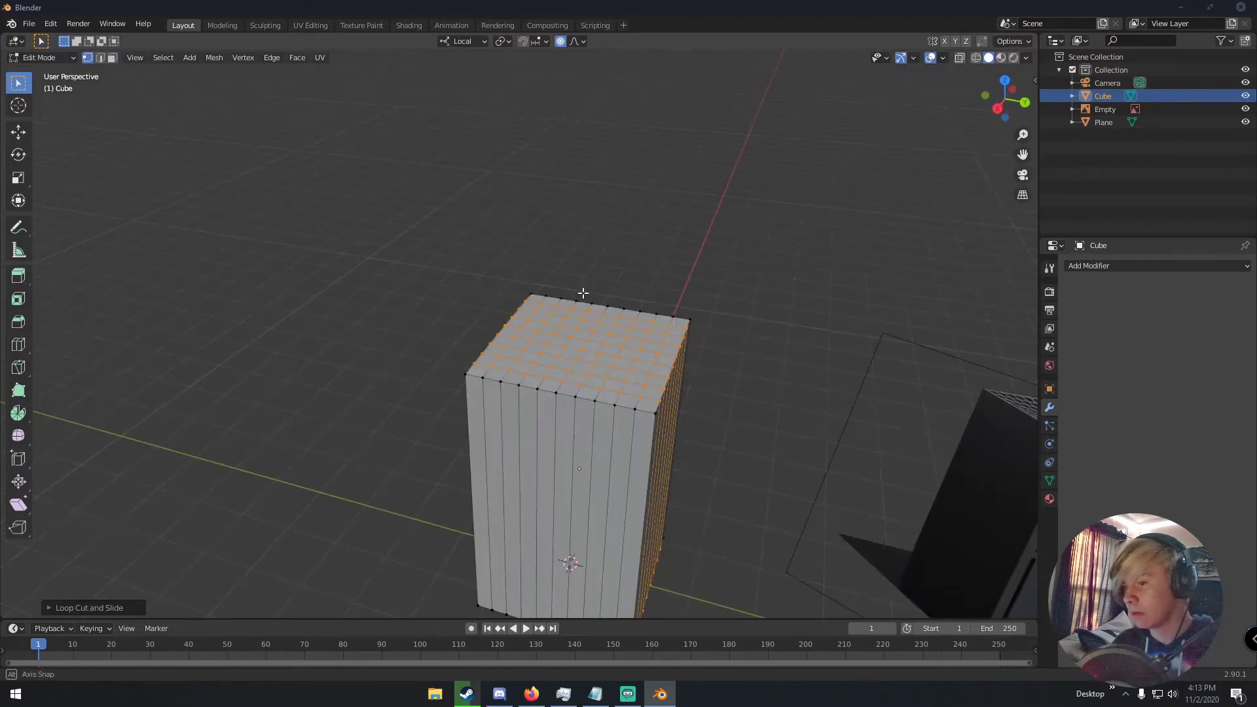
Step: Lower the centre vertex of the box's top about 0.09 m along Z with smooth proportional editing, size 2.14
{"action": "left_click", "coordinate": [587, 337]}
{"action": "middle_click_drag", "start_coordinate": [587, 337], "coordinate": [661, 250]}
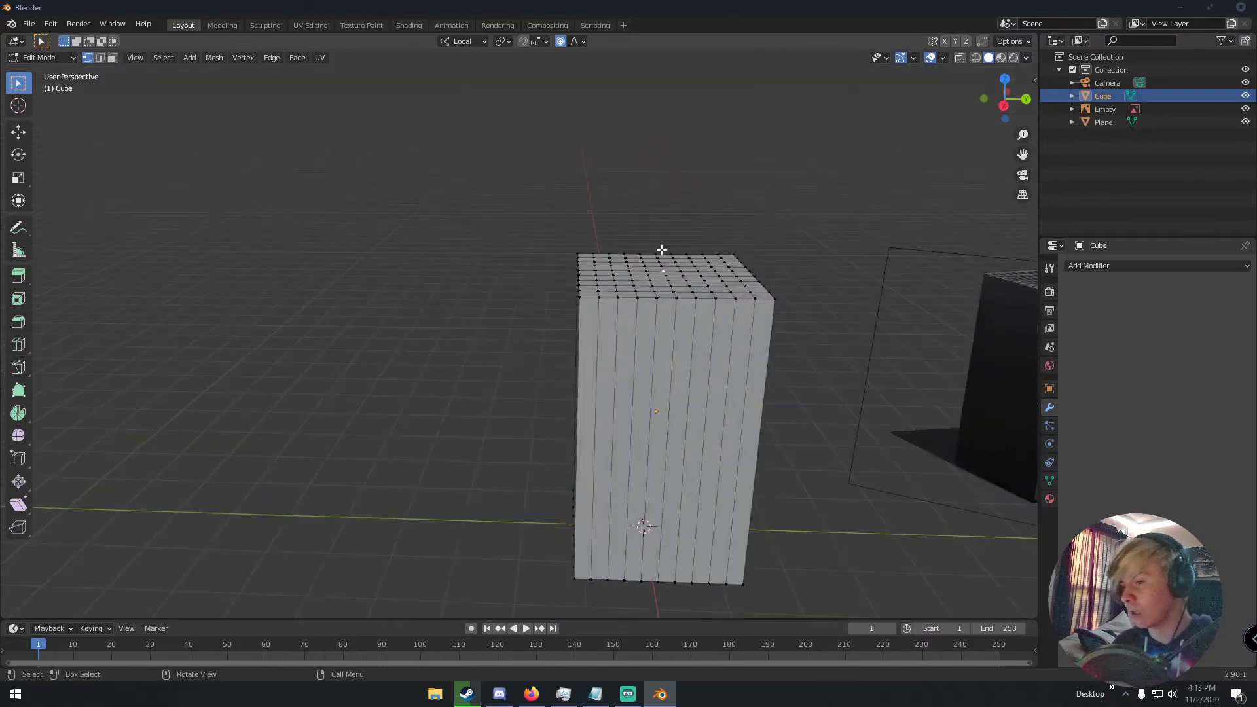
{"action": "key", "text": "g"}
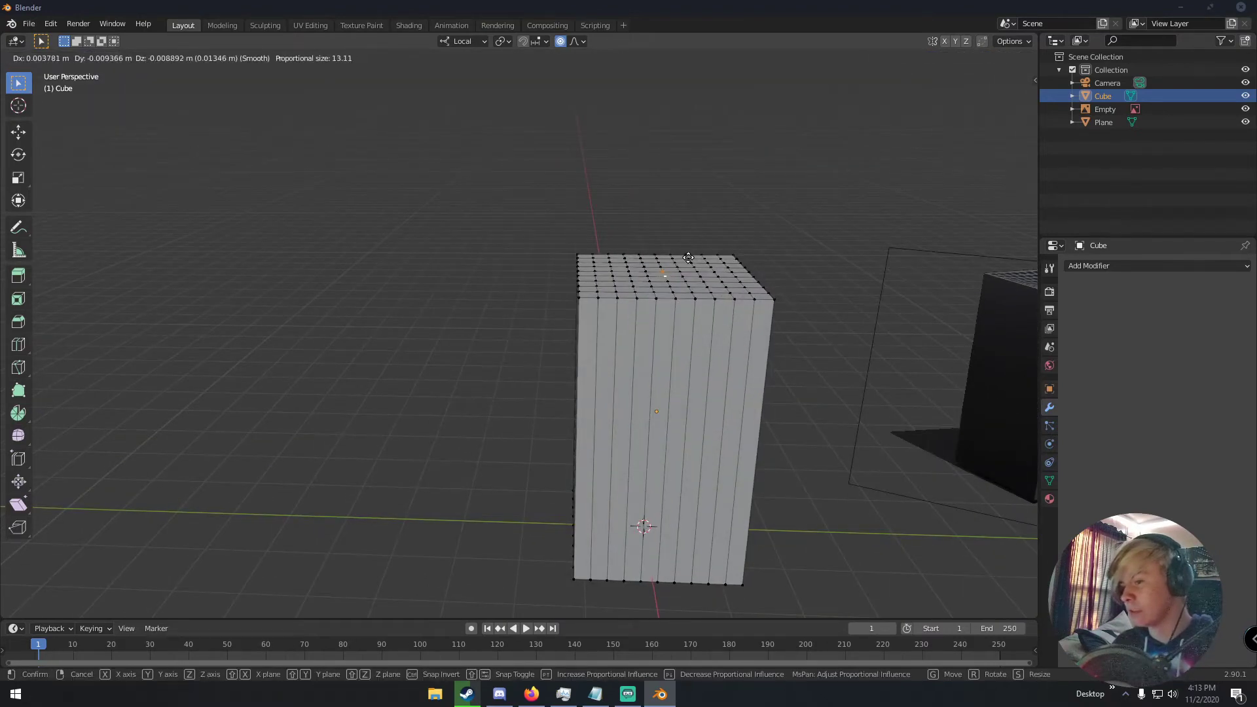
{"action": "scroll", "coordinate": [688, 258], "scroll_direction": "up", "scroll_amount": 16}
{"action": "key", "text": "z"}
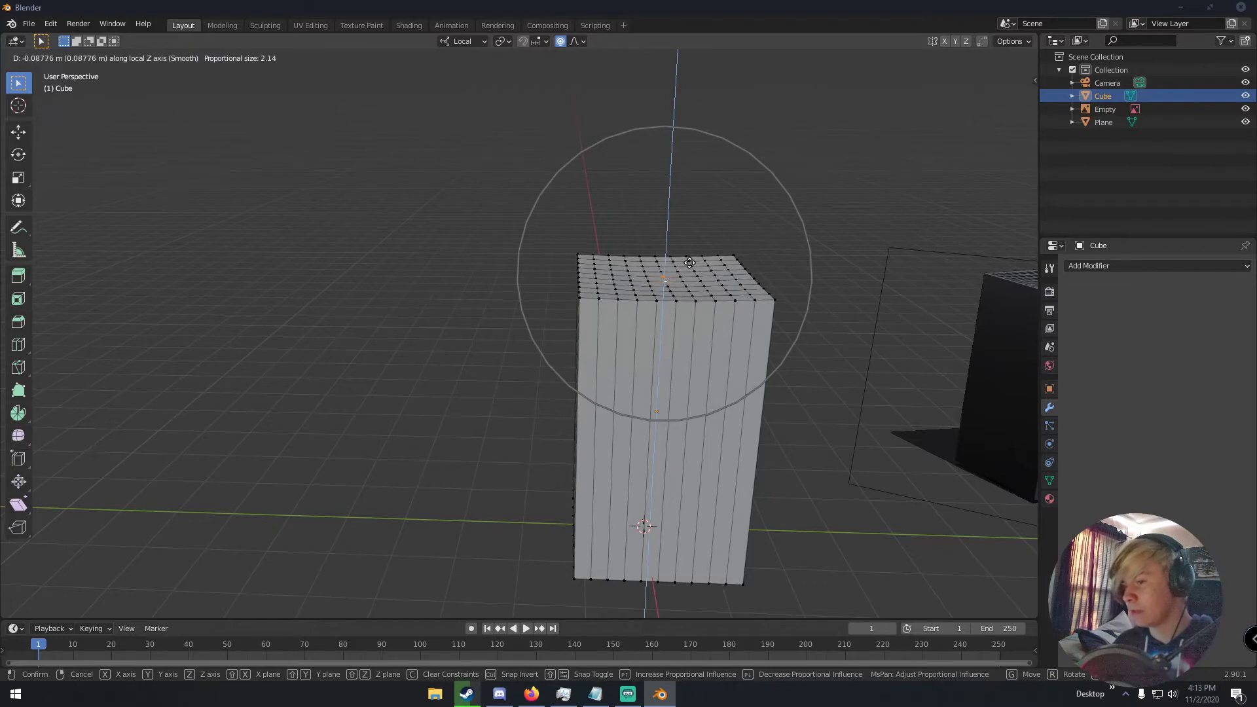
{"action": "left_click", "coordinate": [689, 262]}
{"action": "key", "text": "Tab"}
Step: Select the perforated grid, scale it down uniformly and move it toward the box
{"action": "middle_click_drag", "start_coordinate": [690, 262], "coordinate": [704, 232]}
{"action": "scroll", "coordinate": [796, 253], "scroll_direction": "down", "scroll_amount": 4}
{"action": "scroll", "coordinate": [906, 234], "scroll_direction": "down", "scroll_amount": 4}
{"action": "left_click", "coordinate": [966, 288]}
{"action": "middle_click_drag", "start_coordinate": [967, 288], "coordinate": [915, 282]}
{"action": "middle_click_drag", "start_coordinate": [943, 460], "coordinate": [1012, 504]}
{"action": "key", "text": "g"}
{"action": "left_click", "coordinate": [636, 386]}
{"action": "key", "text": "s"}
{"action": "left_click", "coordinate": [562, 288]}
{"action": "key", "text": "g"}
{"action": "left_click", "coordinate": [637, 351]}
Step: Move the perforated grid closer to the top of the box and scale it to roughly the top's width
{"action": "middle_click_drag", "start_coordinate": [639, 354], "coordinate": [777, 280]}
{"action": "key", "text": "g"}
{"action": "left_click", "coordinate": [583, 279]}
{"action": "scroll", "coordinate": [581, 271], "scroll_direction": "up", "scroll_amount": 4}
{"action": "key", "text": "KP_Decimal"}
{"action": "middle_click_drag", "start_coordinate": [609, 275], "coordinate": [576, 314]}
{"action": "key", "text": "s"}
{"action": "left_click", "coordinate": [549, 309]}
Step: Move the perforated grid up onto the top of the box, aligning one edge with the box's side
{"action": "key", "text": "g"}
{"action": "left_click", "coordinate": [595, 358]}
{"action": "middle_click_drag", "start_coordinate": [537, 399], "coordinate": [672, 363]}
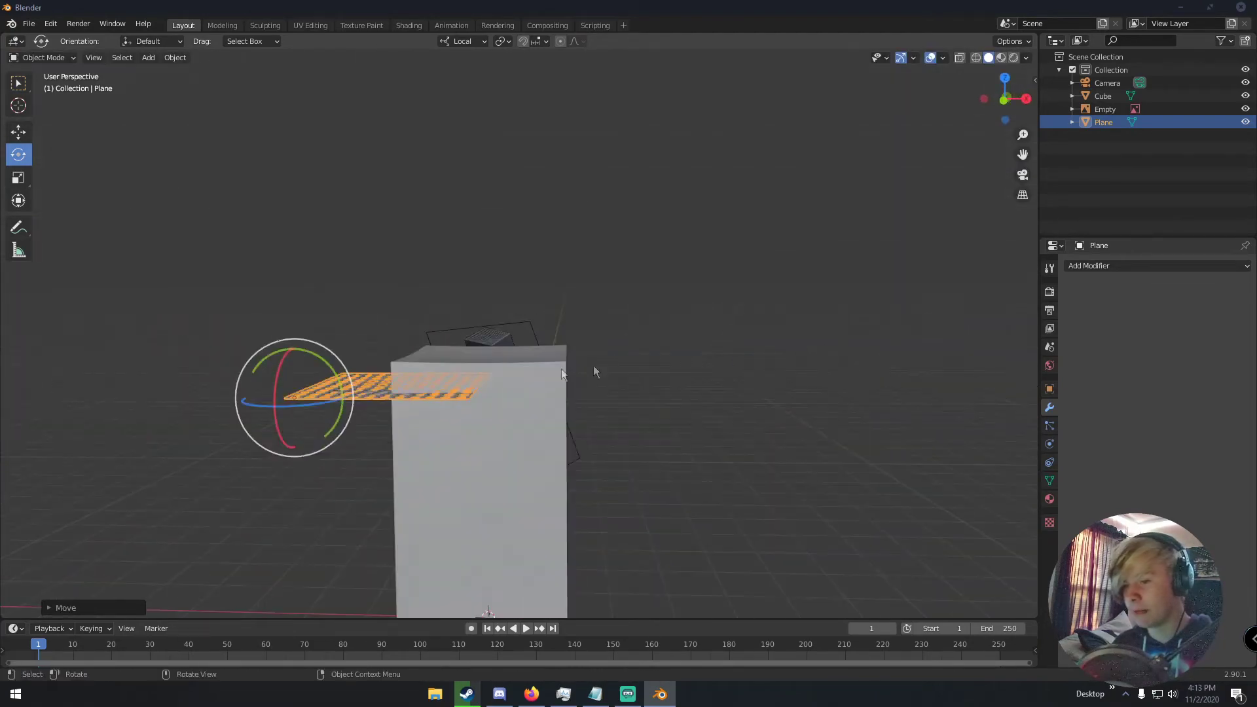
{"action": "key", "text": "g"}
{"action": "left_click", "coordinate": [616, 339]}
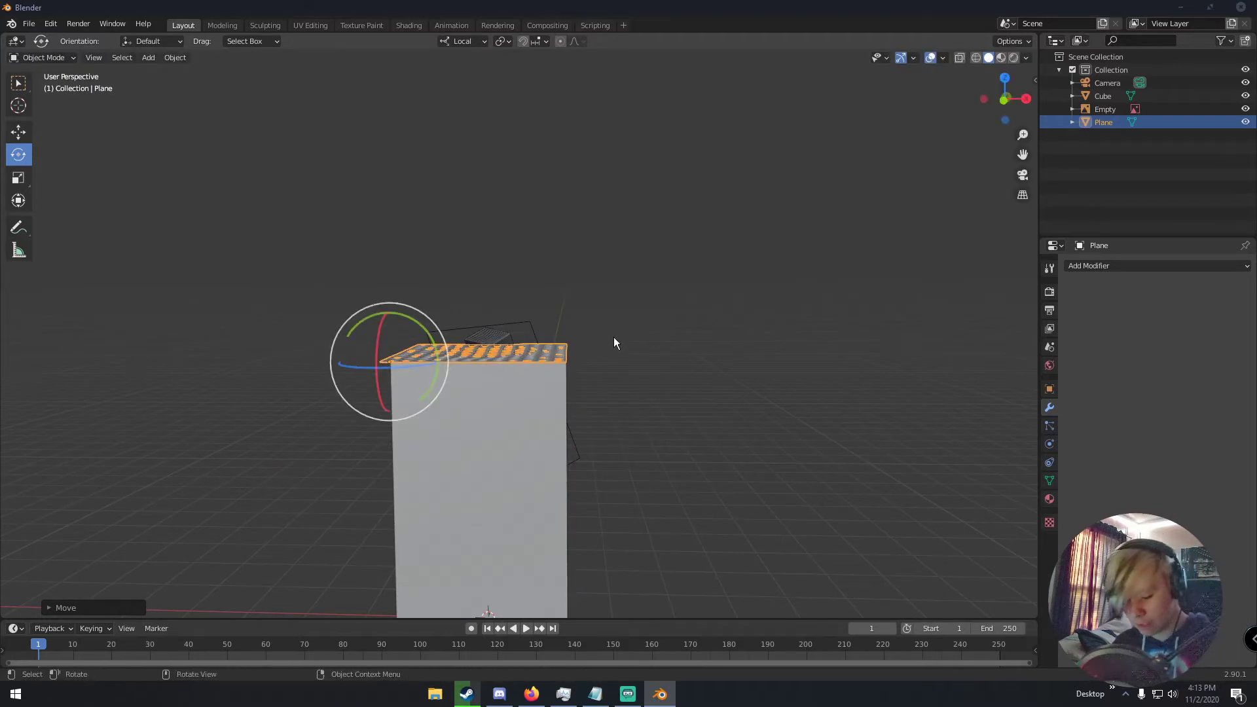
Step: Set the perforated grid's origin to its geometry
{"action": "key", "text": "F3"}
{"action": "type", "text": "origin"}
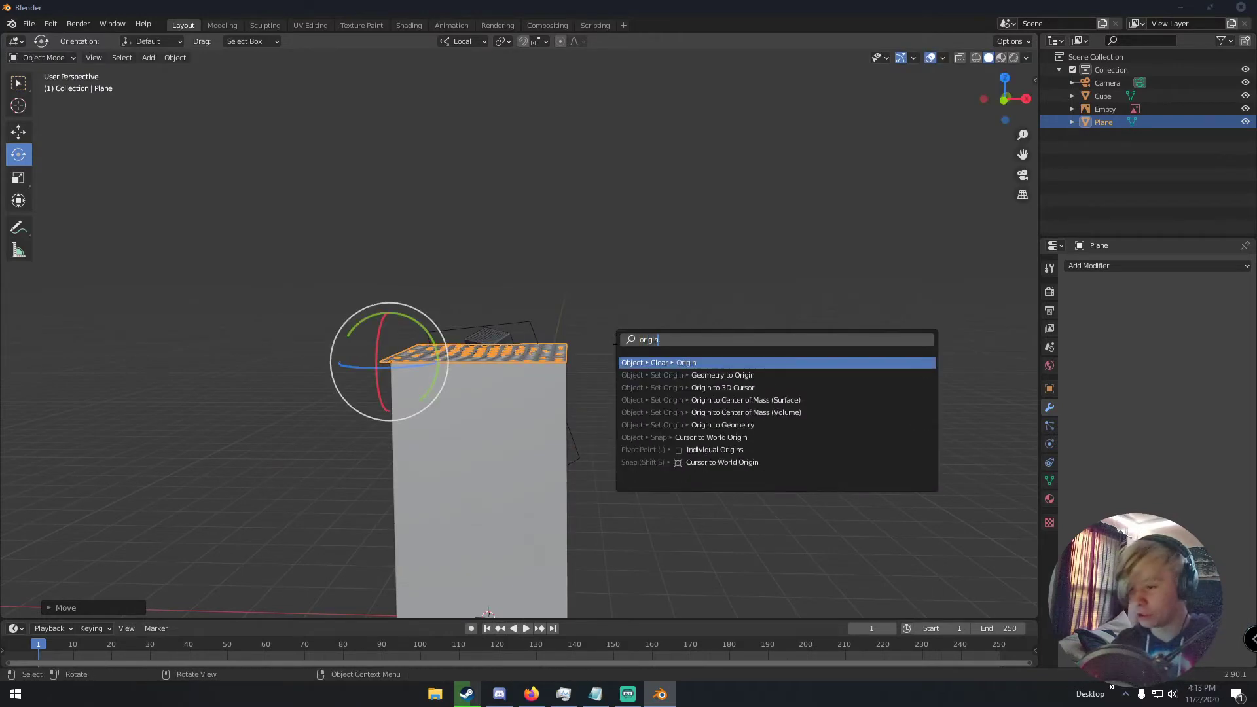
{"action": "left_click", "coordinate": [723, 425]}
Step: Scale the perforated grid down slightly to fit the box's top and move it over that face
{"action": "middle_click_drag", "start_coordinate": [722, 423], "coordinate": [630, 410]}
{"action": "scroll", "coordinate": [626, 407], "scroll_direction": "up", "scroll_amount": 3}
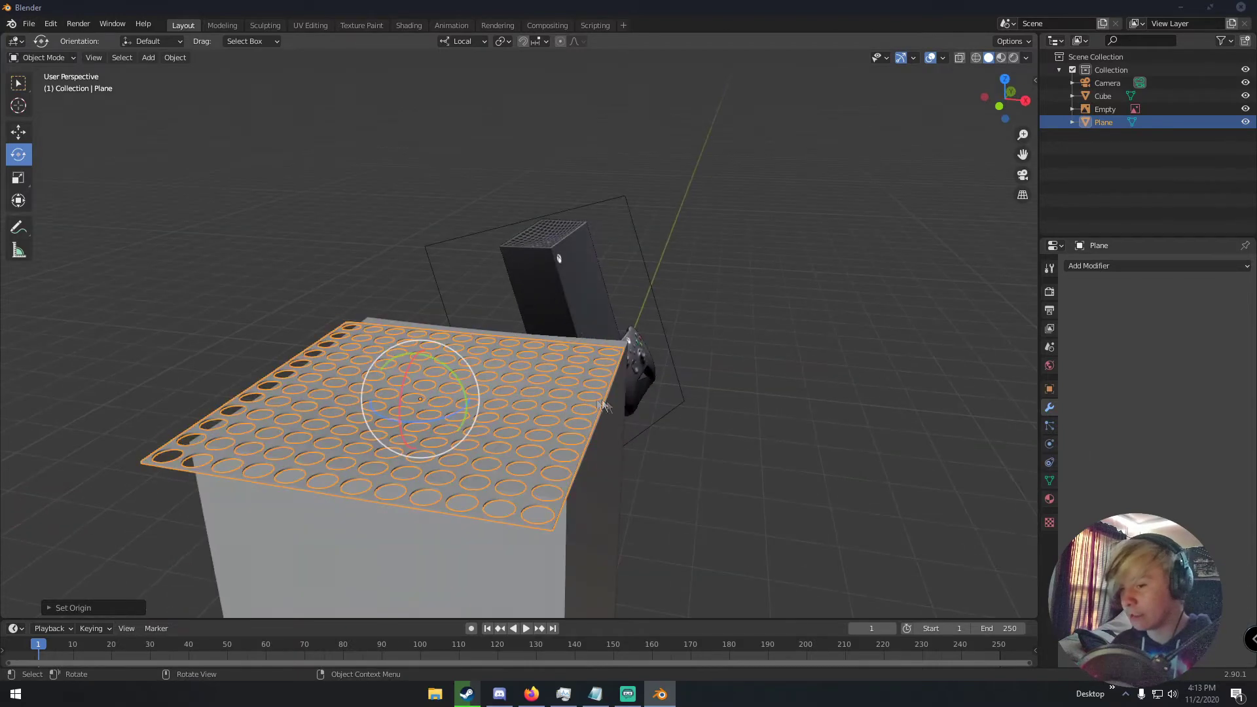
{"action": "key", "text": "g"}
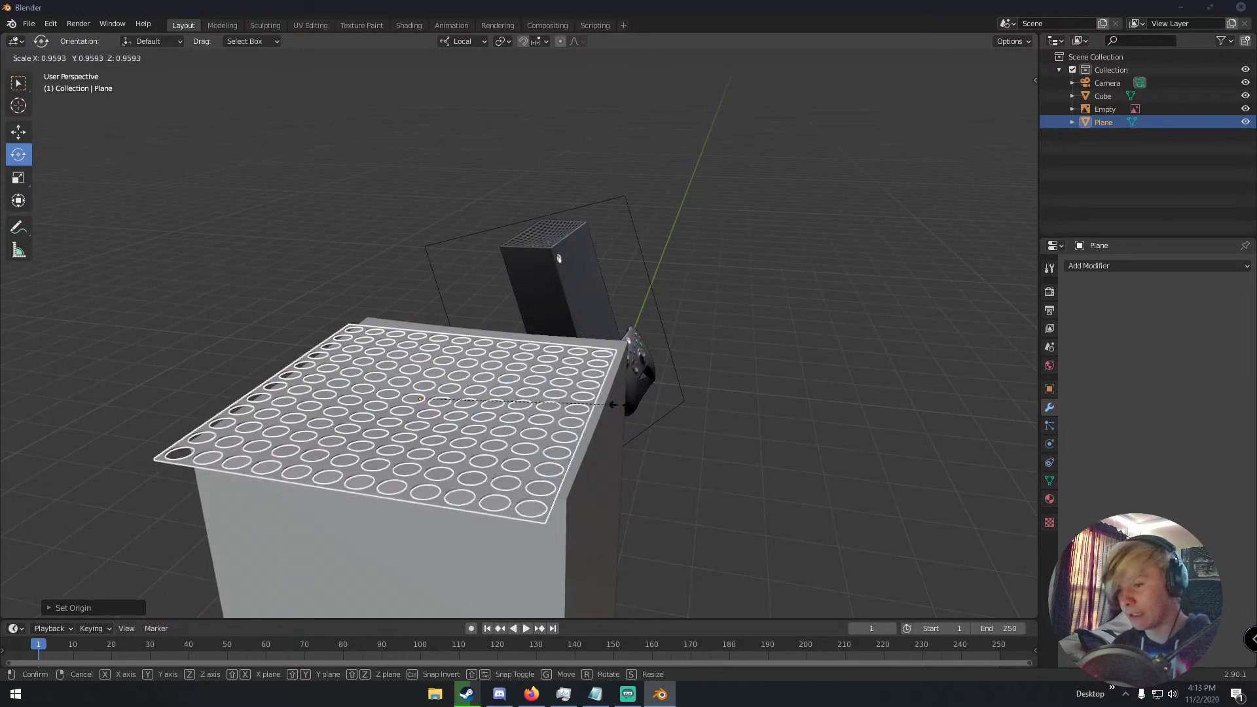
{"action": "left_click", "coordinate": [623, 394]}
{"action": "middle_click_drag", "start_coordinate": [624, 394], "coordinate": [523, 371]}
{"action": "key", "text": "g"}
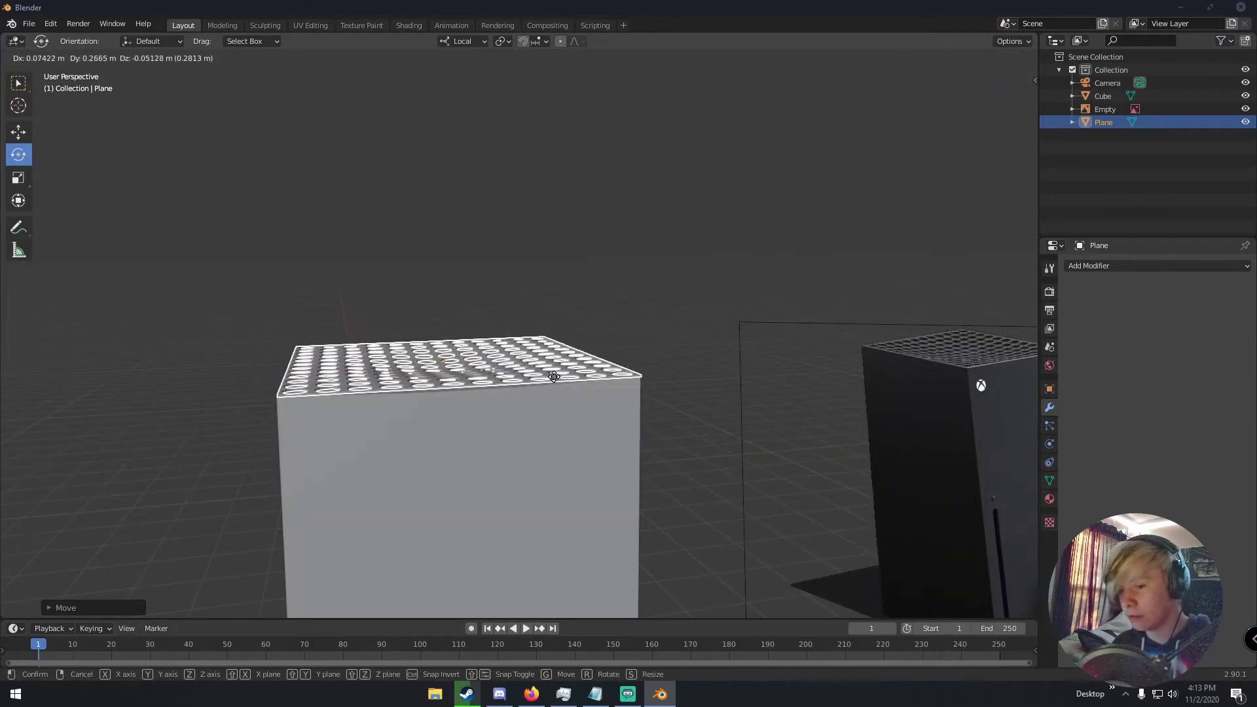
{"action": "left_click", "coordinate": [553, 377]}
Step: Shift the perforated grid along its X axis to line it up with the box's side edges
{"action": "middle_click_drag", "start_coordinate": [553, 378], "coordinate": [679, 399]}
{"action": "key", "text": "g"}
{"action": "key", "text": "x"}
{"action": "left_click", "coordinate": [666, 393]}
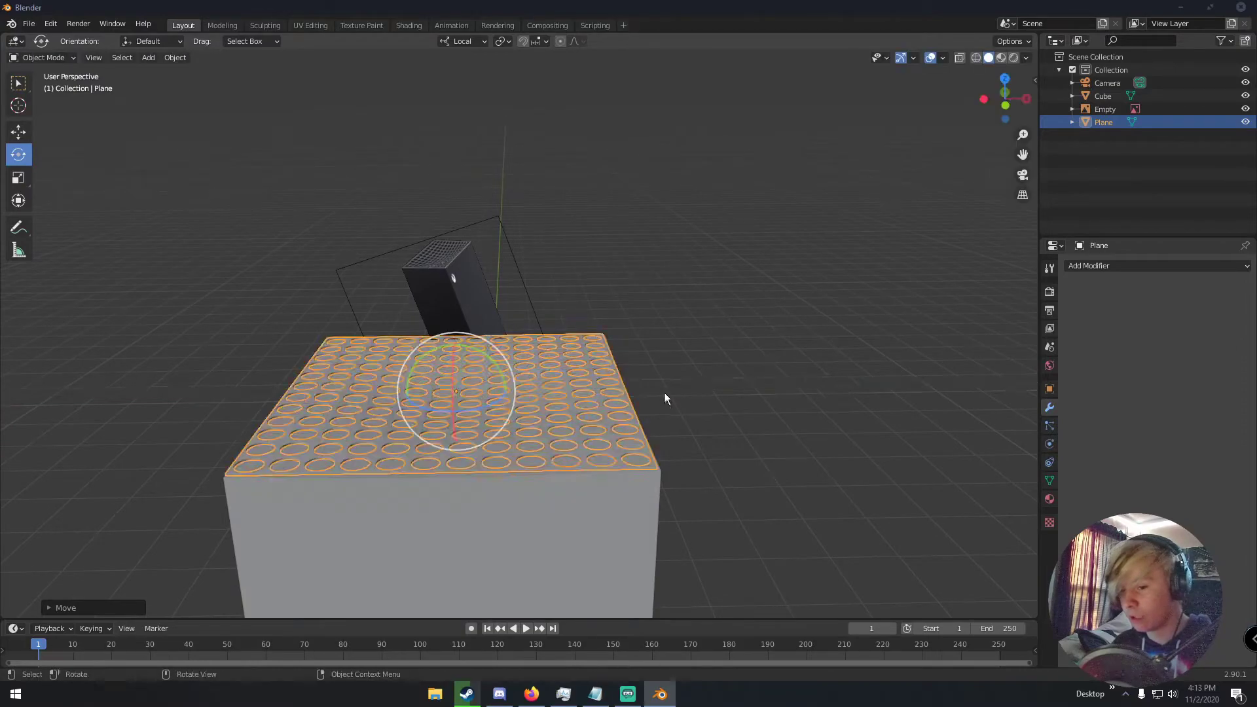
Step: Try to shift the perforated grid along its Y axis, and undo the move
{"action": "middle_click_drag", "start_coordinate": [666, 393], "coordinate": [706, 356]}
{"action": "key", "text": "g"}
{"action": "key", "text": "y"}
{"action": "left_click", "coordinate": [761, 360]}
{"action": "key", "text": "ctrl+z"}
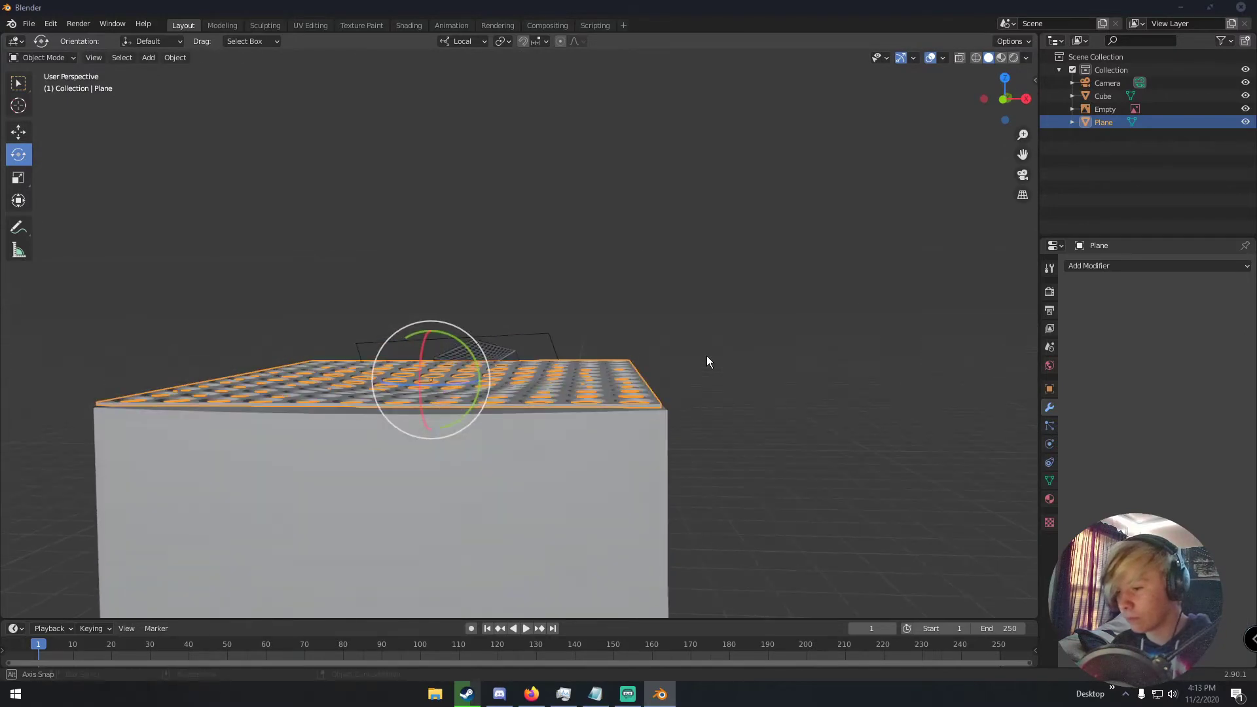
Step: Lower the perforated grid about 0.04 m along Z so it sits flush on the box's top
{"action": "key", "text": "g"}
{"action": "key", "text": "z"}
{"action": "key", "text": "z"}
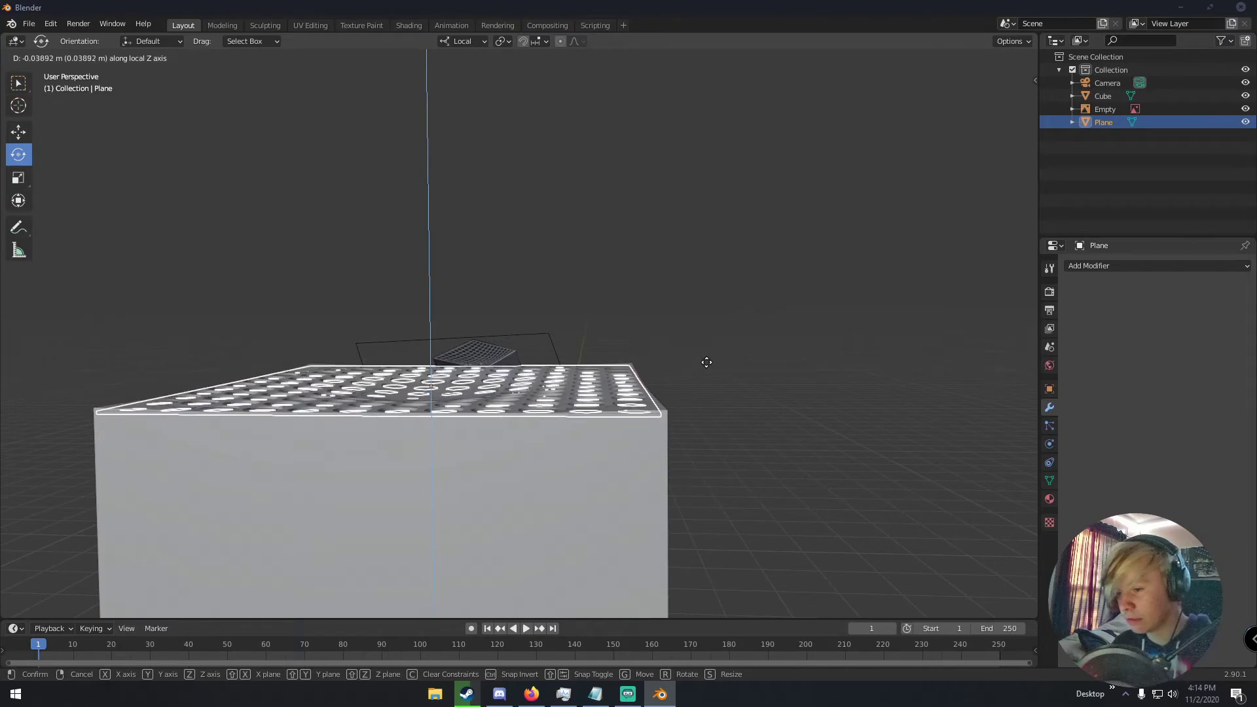
{"action": "left_click", "coordinate": [707, 361]}
Step: Nudge the grid's centre vertex slightly upward with smooth proportional editing, return to Object Mode and deselect everything
{"action": "middle_click_drag", "start_coordinate": [707, 361], "coordinate": [676, 381]}
{"action": "key", "text": "alt+a"}
{"action": "scroll", "coordinate": [575, 373], "scroll_direction": "down", "scroll_amount": 2}
{"action": "left_click", "coordinate": [503, 368]}
{"action": "scroll", "coordinate": [541, 373], "scroll_direction": "up", "scroll_amount": 4}
{"action": "key", "text": "Tab"}
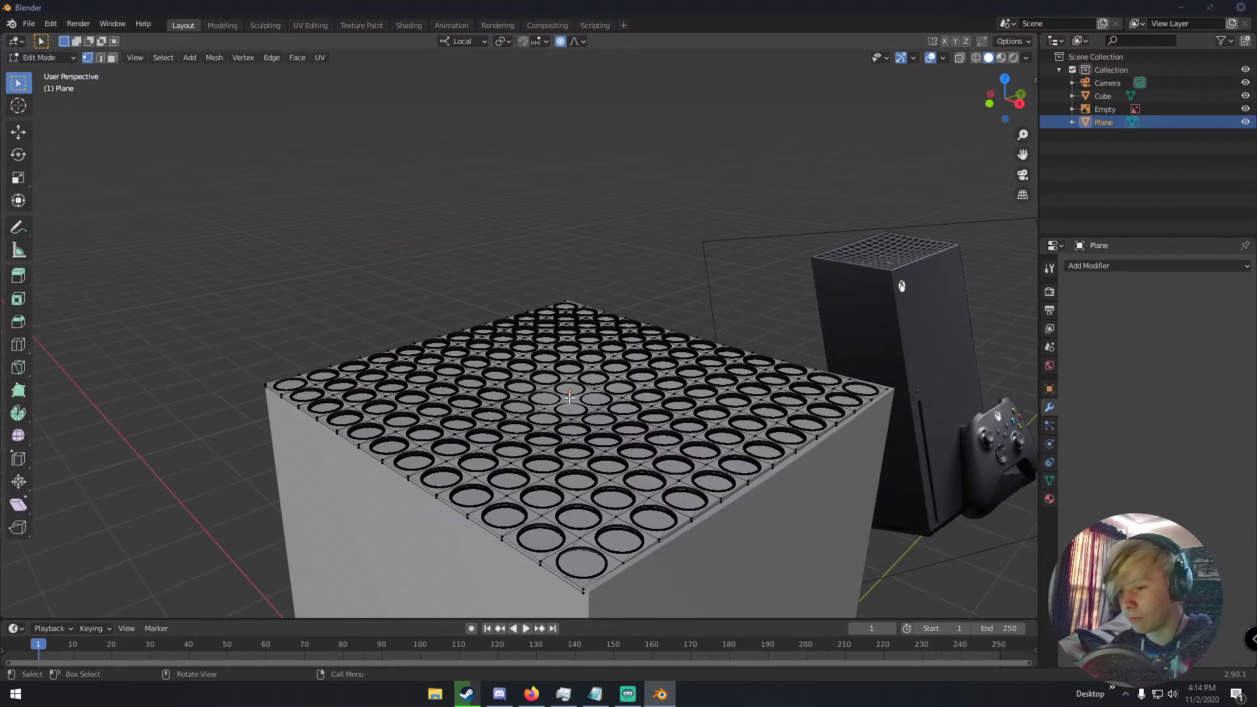
{"action": "key", "text": "g"}
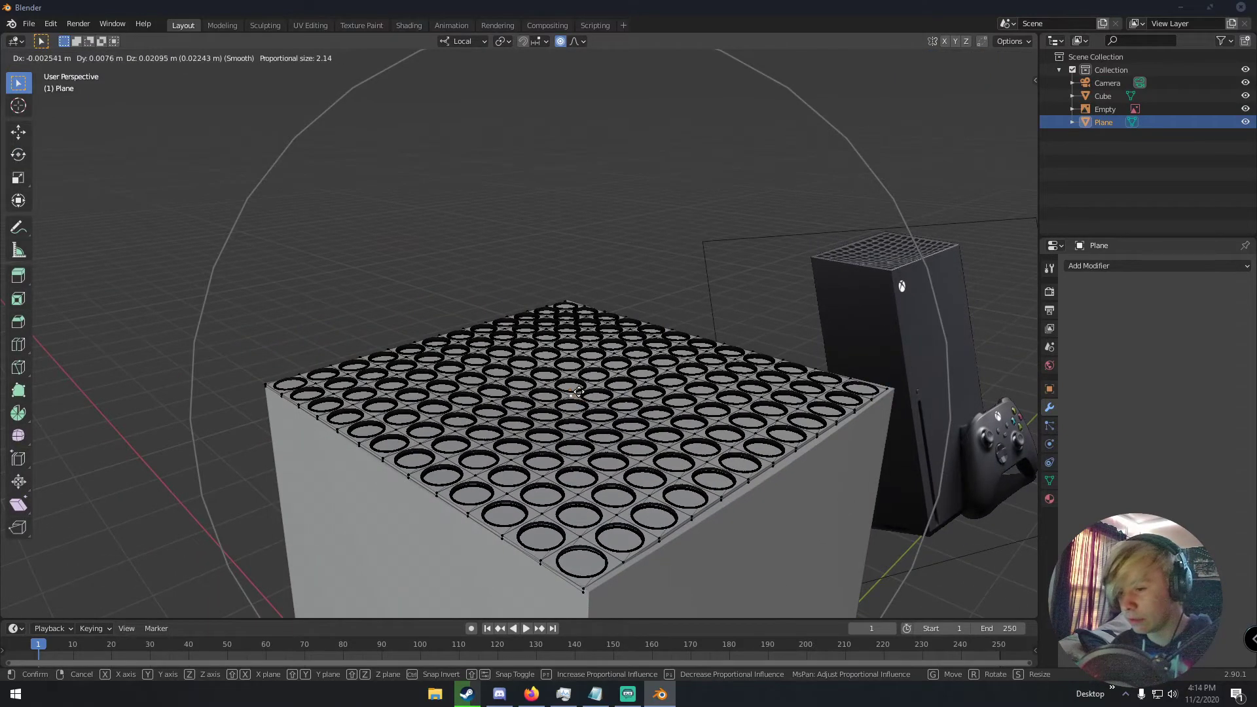
{"action": "left_click", "coordinate": [577, 389]}
{"action": "key", "text": "Tab"}
{"action": "middle_click_drag", "start_coordinate": [626, 392], "coordinate": [631, 422]}
{"action": "scroll", "coordinate": [590, 372], "scroll_direction": "down", "scroll_amount": 4}
{"action": "key", "text": "a"}
{"action": "key", "text": "a"}
Step: Compare the modelled box and perforated top with the console in the reference image
{"action": "scroll", "coordinate": [648, 399], "scroll_direction": "down", "scroll_amount": 5}
{"action": "scroll", "coordinate": [632, 422], "scroll_direction": "up", "scroll_amount": 5}
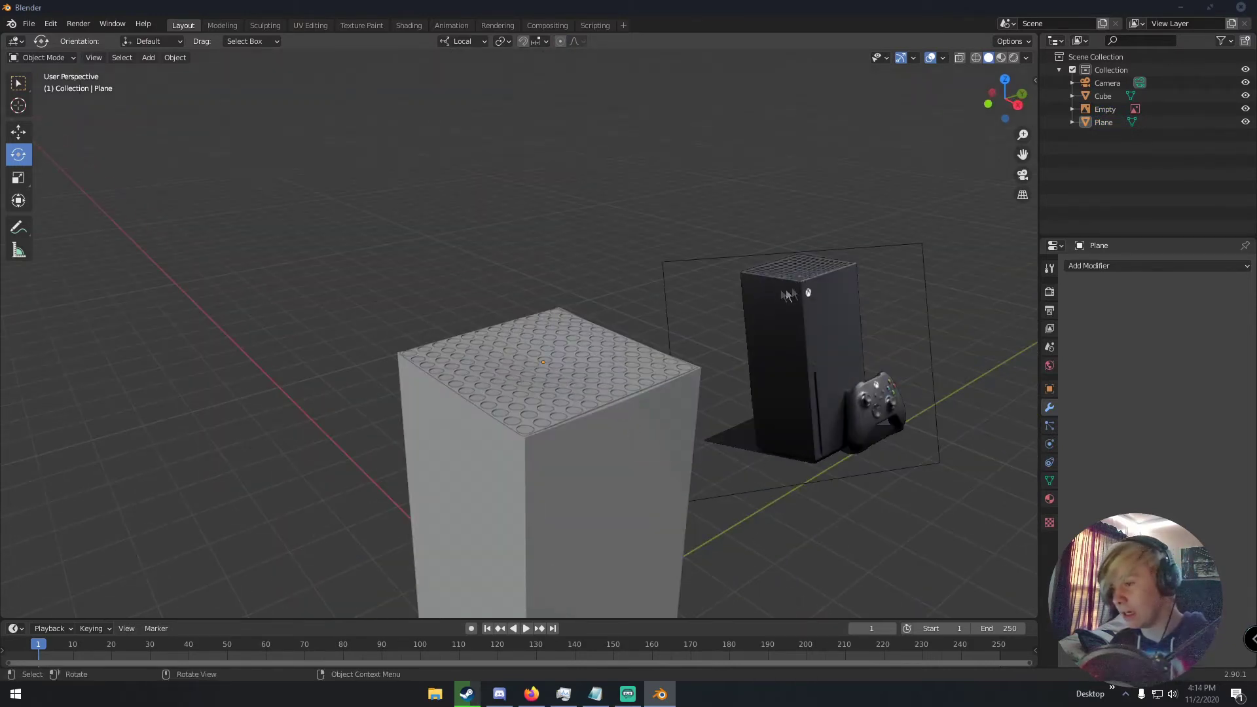
{"action": "scroll", "coordinate": [787, 315], "scroll_direction": "up", "scroll_amount": 3}
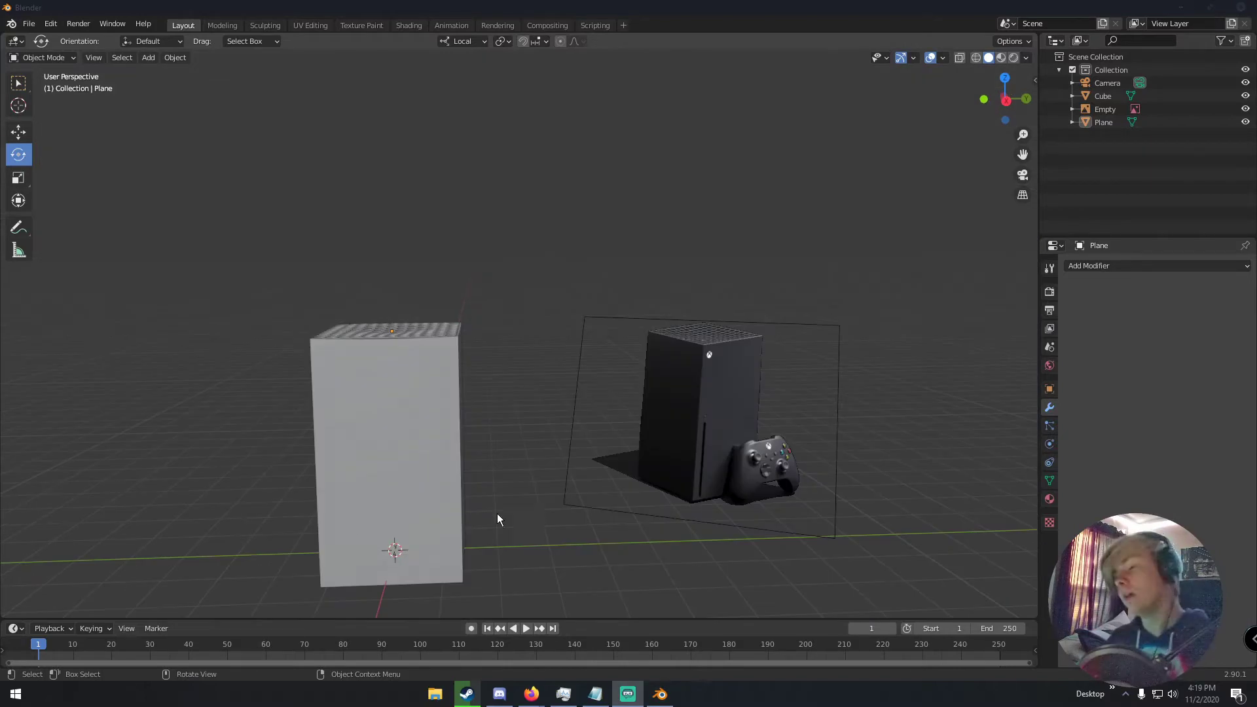
{"action": "middle_click_drag", "start_coordinate": [498, 515], "coordinate": [564, 516]}
{"action": "scroll", "coordinate": [564, 516], "scroll_direction": "up", "scroll_amount": 3}
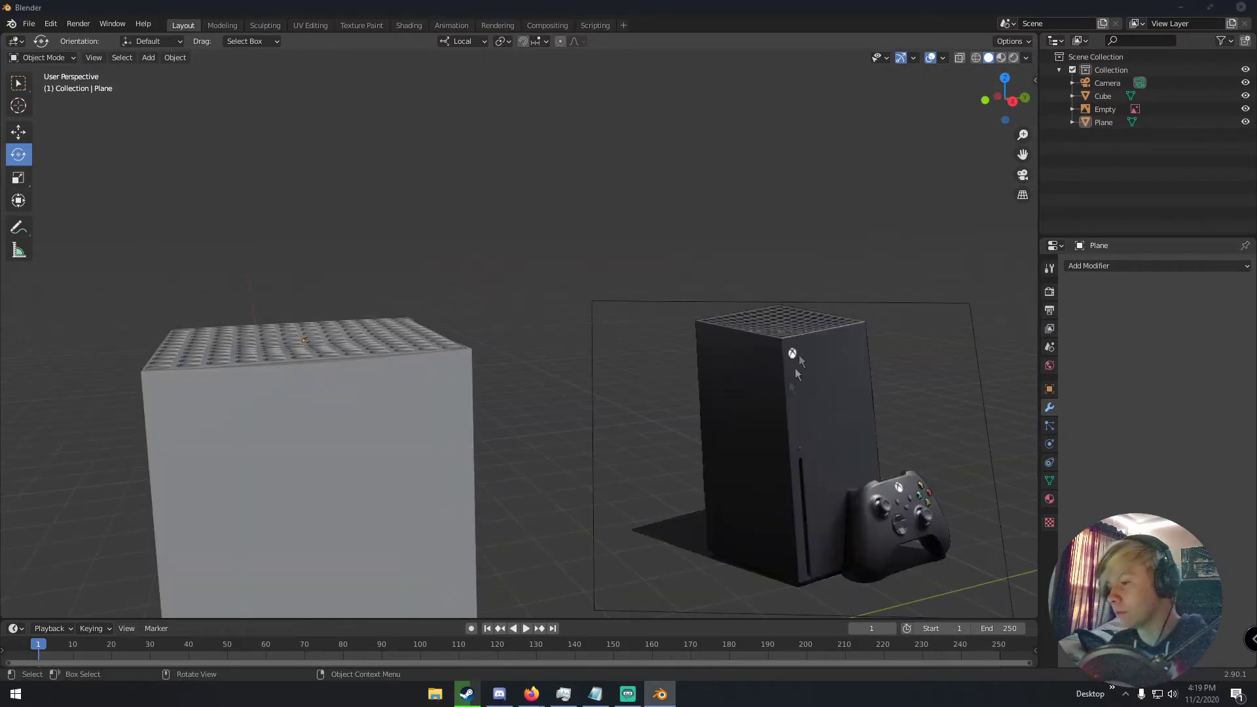
{"action": "scroll", "coordinate": [758, 431], "scroll_direction": "down", "scroll_amount": 3}
{"action": "scroll", "coordinate": [700, 395], "scroll_direction": "up", "scroll_amount": 2}
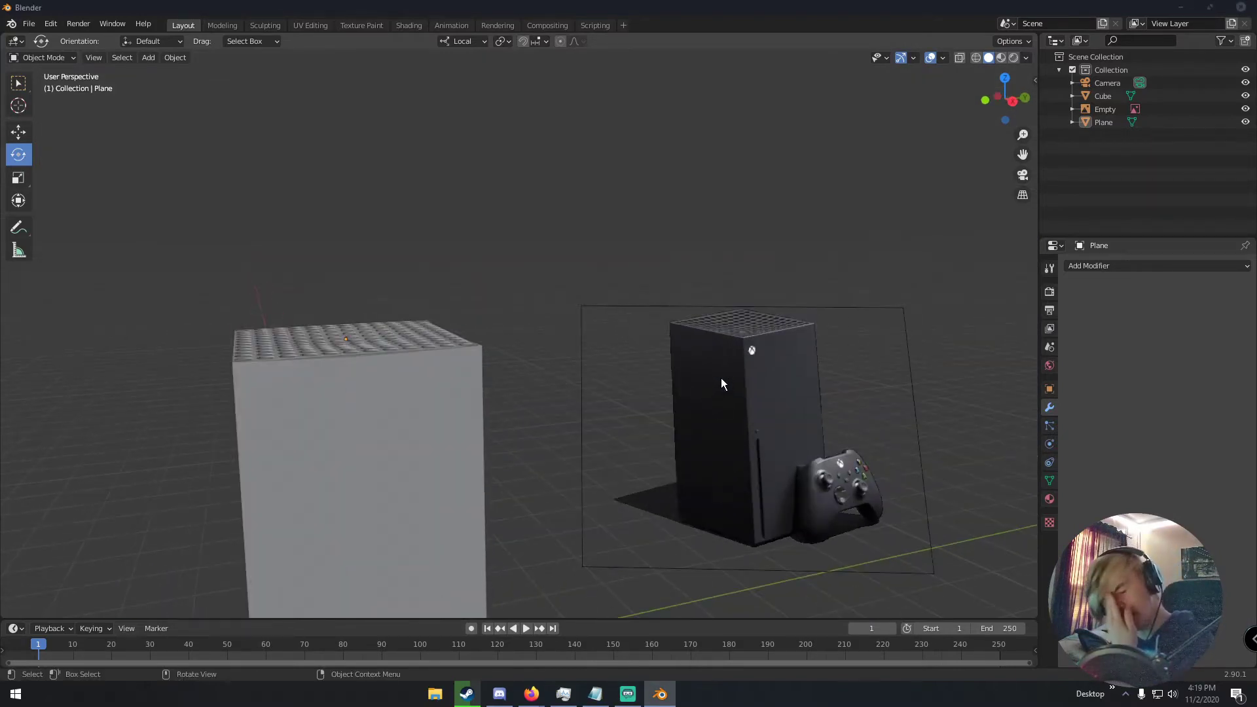
{"action": "scroll", "coordinate": [724, 401], "scroll_direction": "down", "scroll_amount": 3}
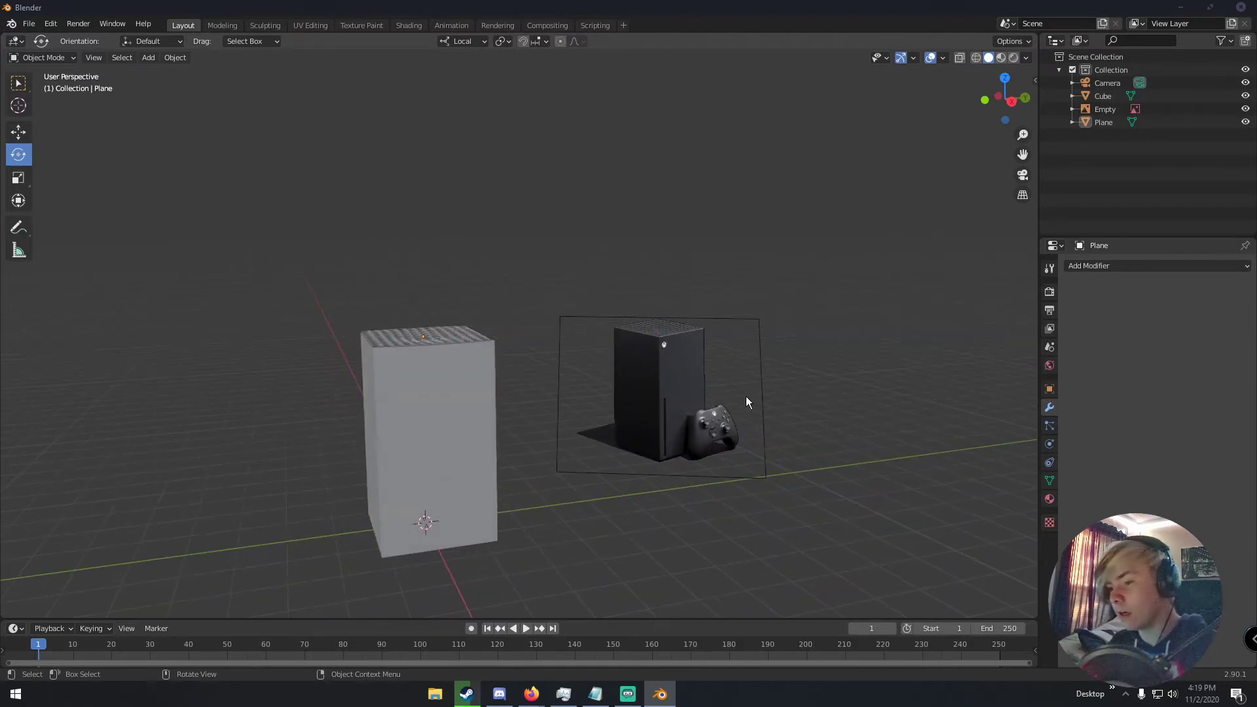
Step: Import the Xbox logo file xbox-logo-svgrepo-com.svg from Main Drive (E:) as a Scalable Vector Graphic
{"action": "scroll", "coordinate": [589, 413], "scroll_direction": "up", "scroll_amount": 4}
{"action": "middle_click_drag", "start_coordinate": [485, 388], "coordinate": [427, 367]}
{"action": "scroll", "coordinate": [512, 399], "scroll_direction": "down", "scroll_amount": 3}
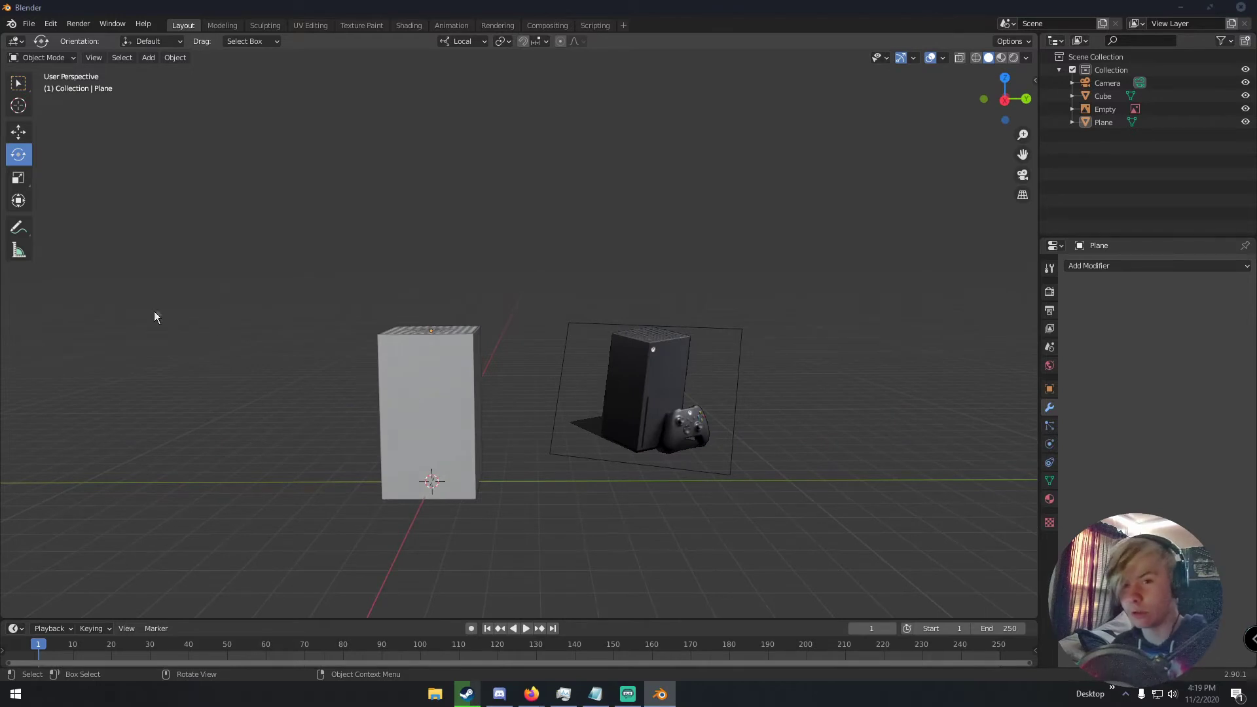
{"action": "left_click", "coordinate": [28, 28]}
{"action": "mouse_move", "coordinate": [54, 201]}
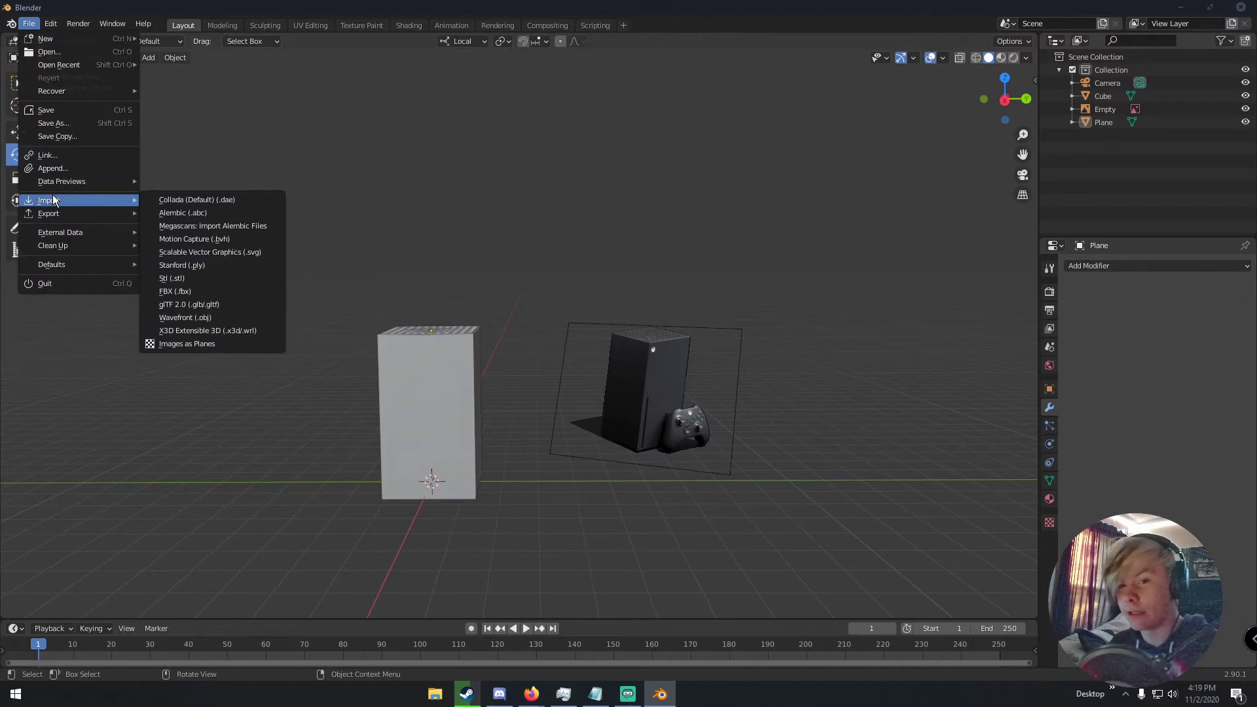
{"action": "left_click", "coordinate": [193, 257]}
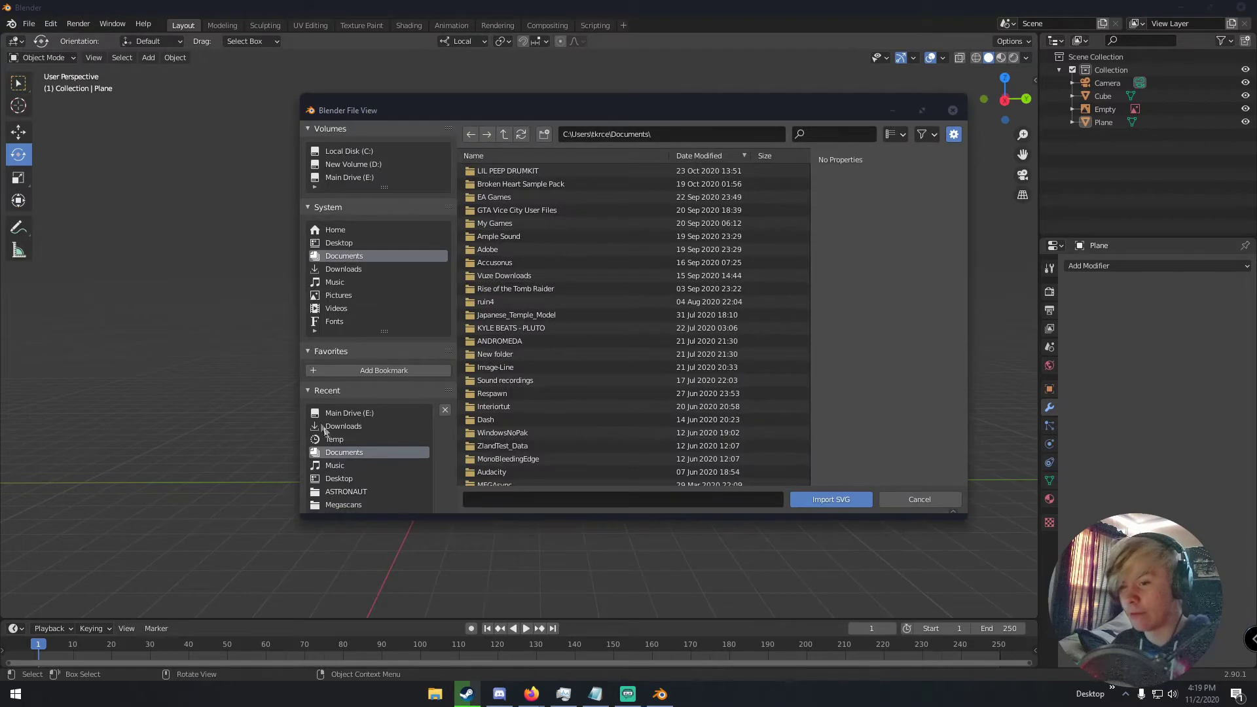
{"action": "left_click", "coordinate": [342, 413]}
{"action": "scroll", "coordinate": [578, 435], "scroll_direction": "down", "scroll_amount": 5}
{"action": "double_click", "coordinate": [560, 479]}
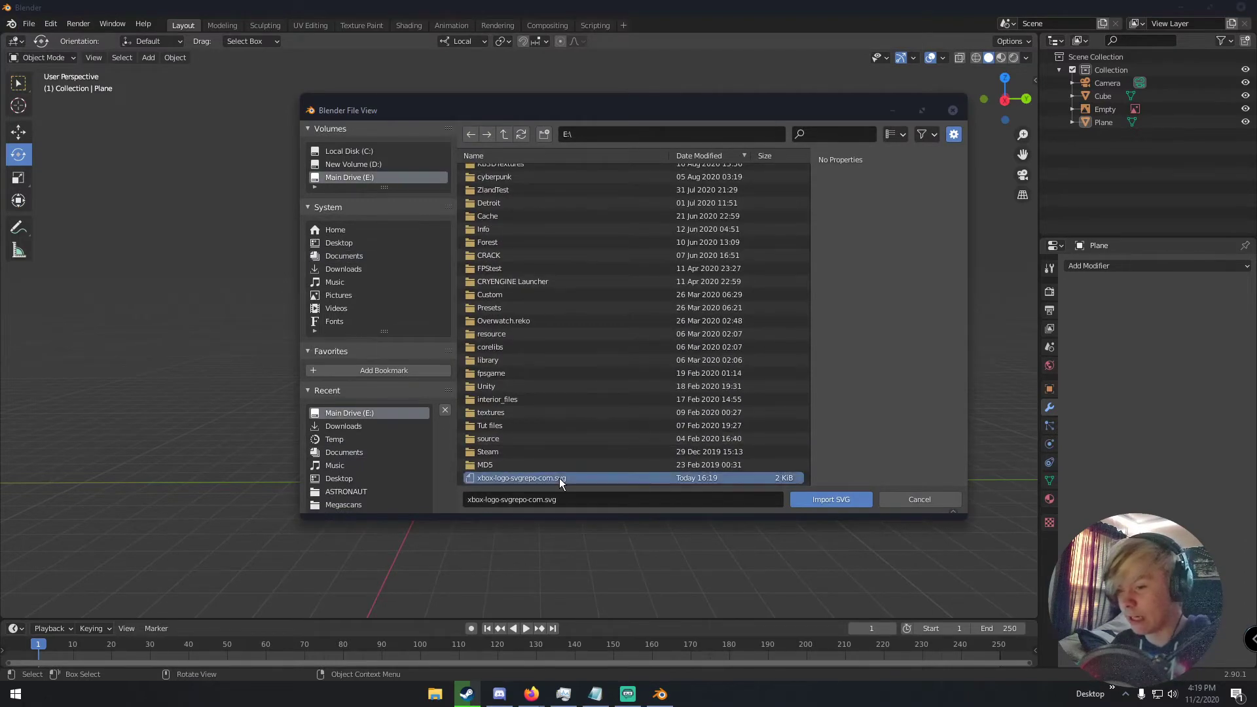
Step: Move all five imported logo curves away from their original spot and scale them up twice, the second time by about 5.35
{"action": "middle_click_drag", "start_coordinate": [555, 477], "coordinate": [495, 494]}
{"action": "scroll", "coordinate": [495, 494], "scroll_direction": "down", "scroll_amount": 3}
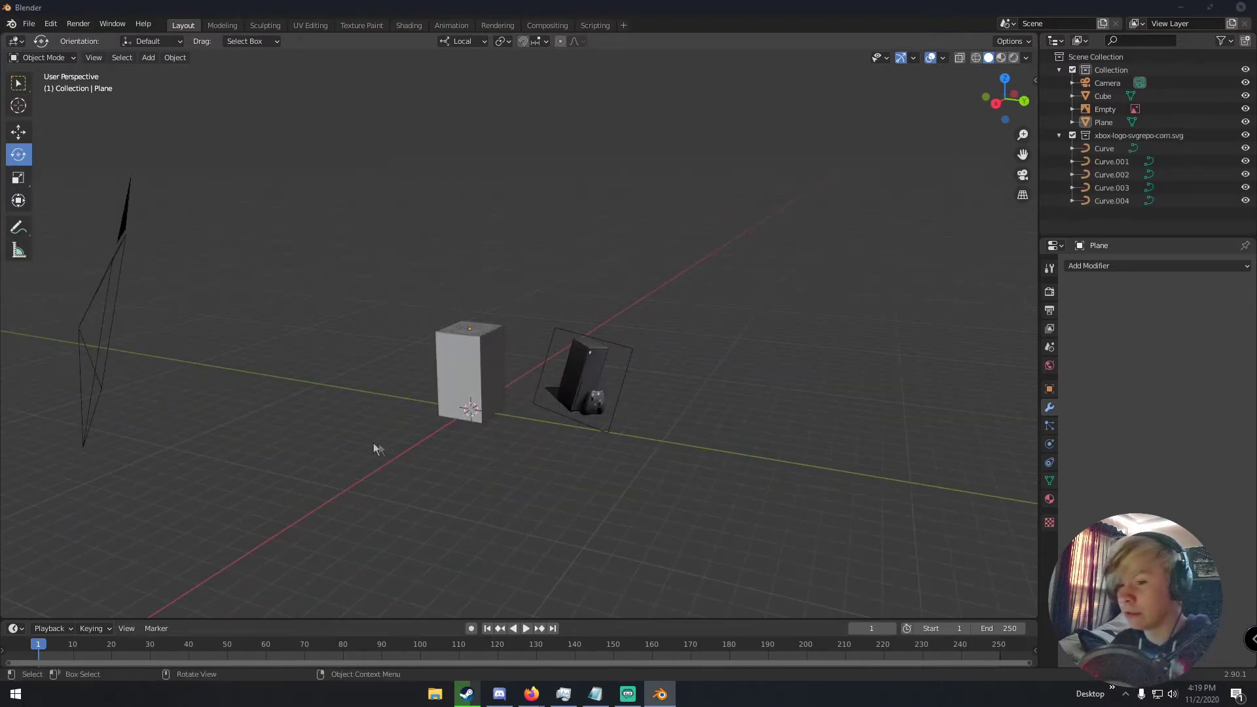
{"action": "left_click", "coordinate": [1108, 149]}
{"action": "left_click", "coordinate": [1110, 162], "text": "shift"}
{"action": "left_click", "coordinate": [1112, 201], "text": "shift"}
{"action": "key", "text": "g"}
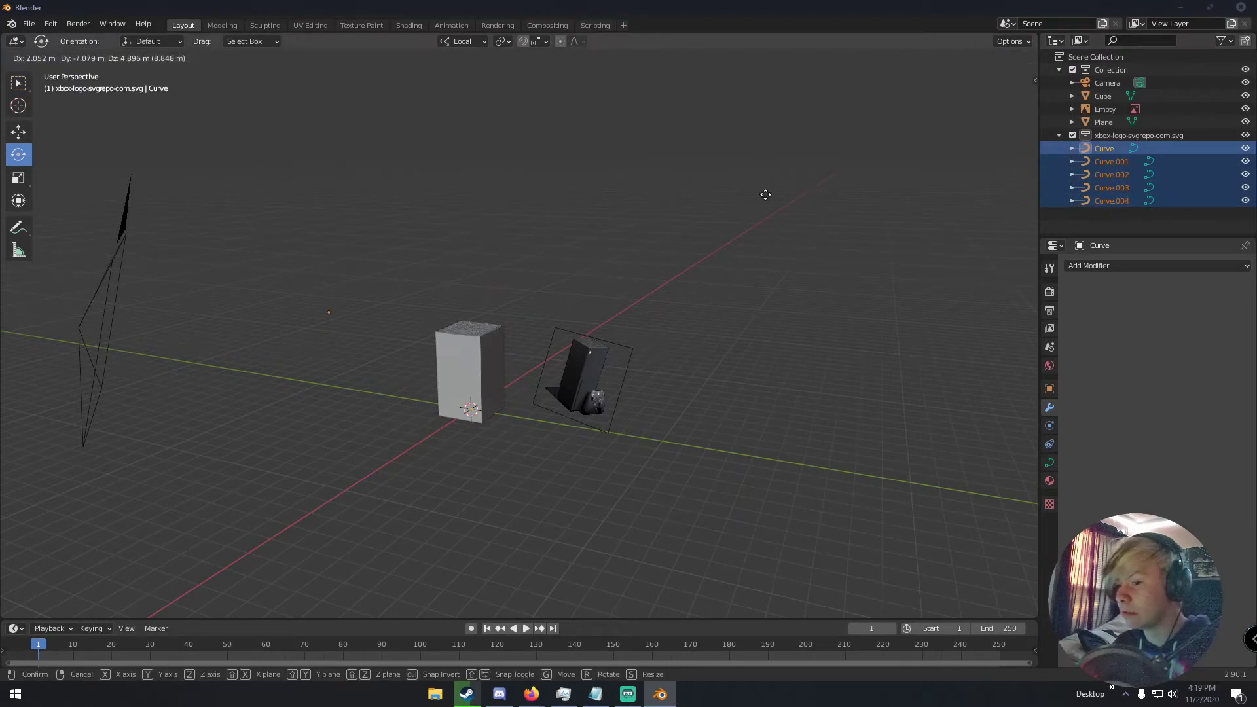
{"action": "left_click", "coordinate": [765, 195]}
{"action": "key", "text": "s"}
{"action": "left_click", "coordinate": [377, 367]}
{"action": "key", "text": "s"}
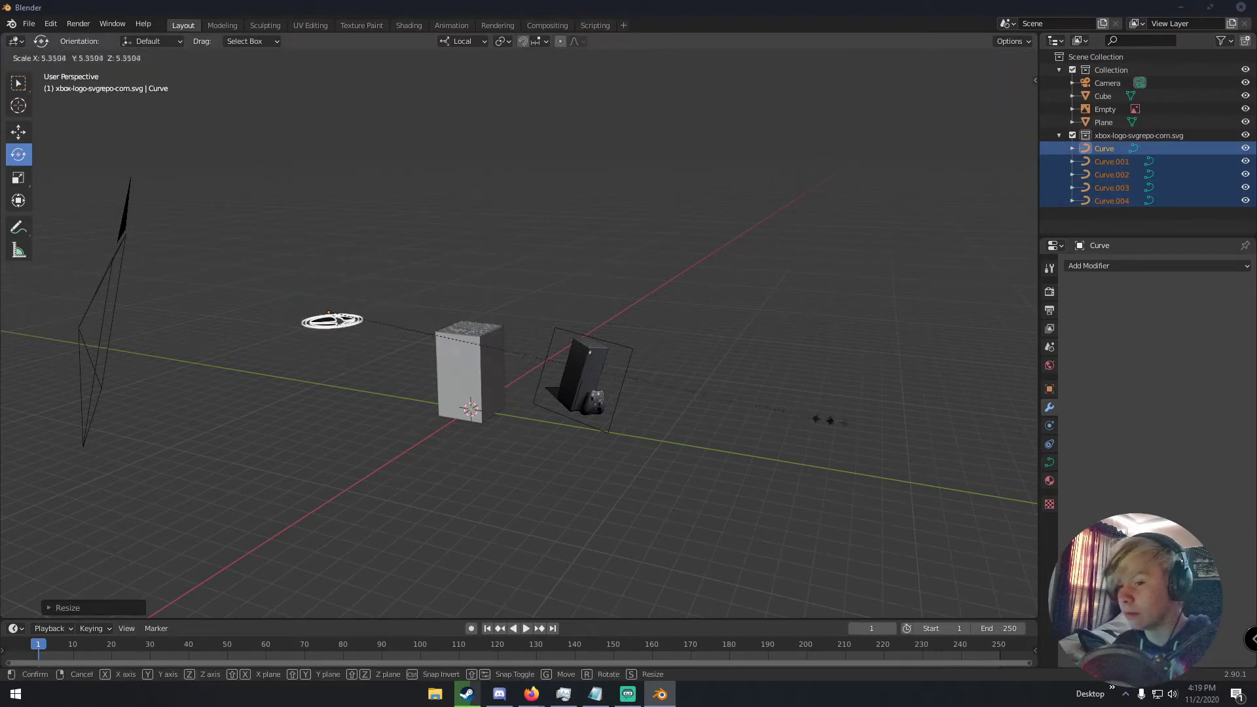
{"action": "left_click", "coordinate": [823, 420]}
Step: Delete the curve that forms the logo's outer ring
{"action": "middle_click_drag", "start_coordinate": [524, 371], "coordinate": [702, 359]}
{"action": "scroll", "coordinate": [615, 524], "scroll_direction": "up", "scroll_amount": 3}
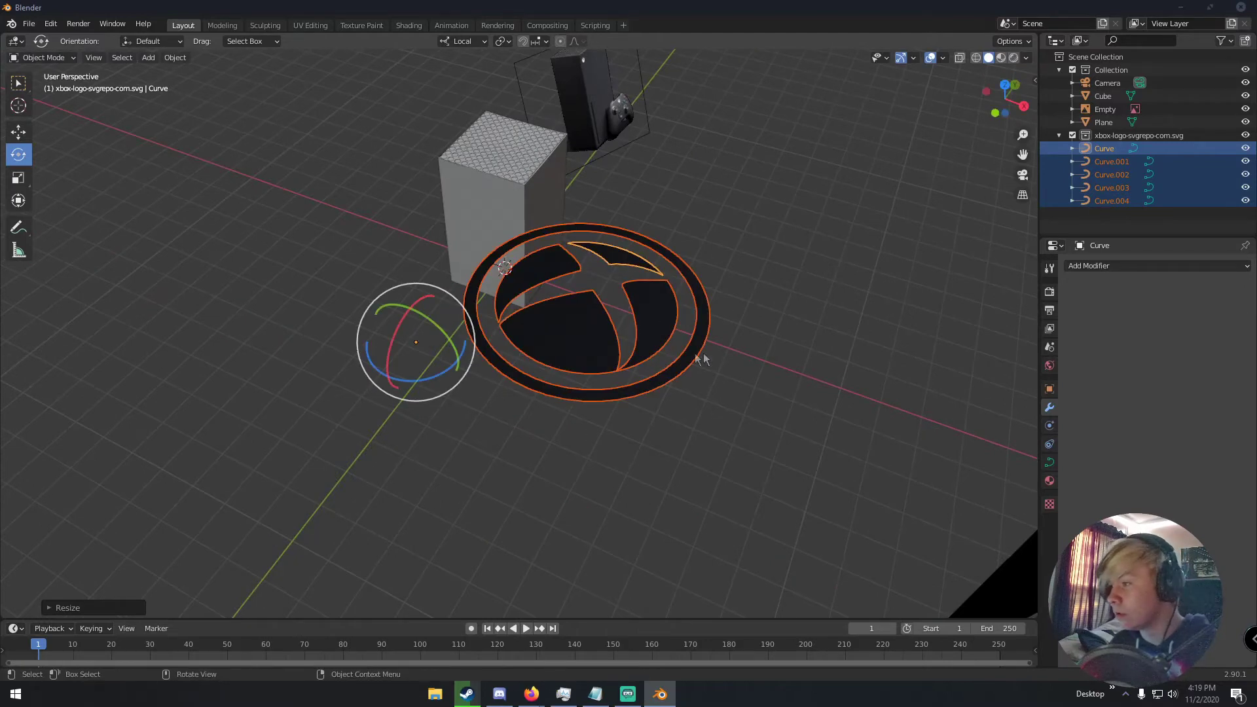
{"action": "left_click", "coordinate": [694, 278]}
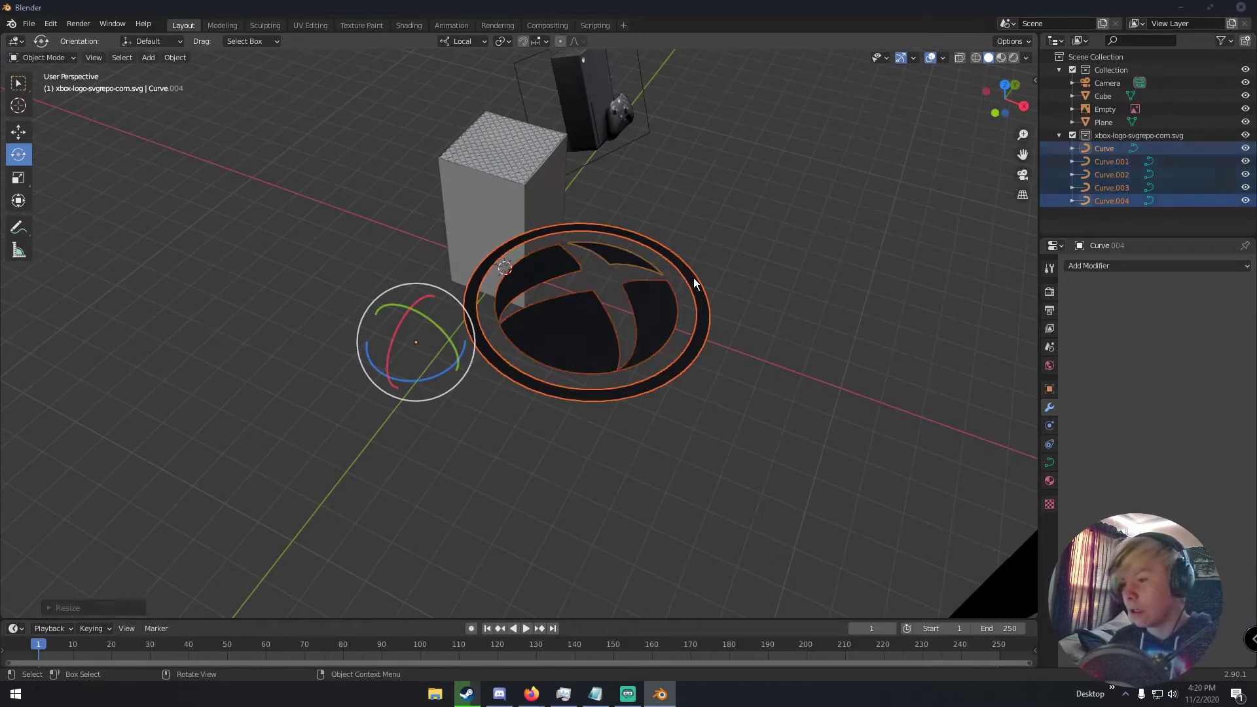
{"action": "key", "text": "Delete"}
Step: Convert the four remaining logo curves to meshes
{"action": "left_click", "coordinate": [636, 265]}
{"action": "left_click", "coordinate": [652, 309], "text": "shift"}
{"action": "left_click", "coordinate": [584, 325], "text": "shift"}
{"action": "left_click", "coordinate": [560, 261], "text": "shift"}
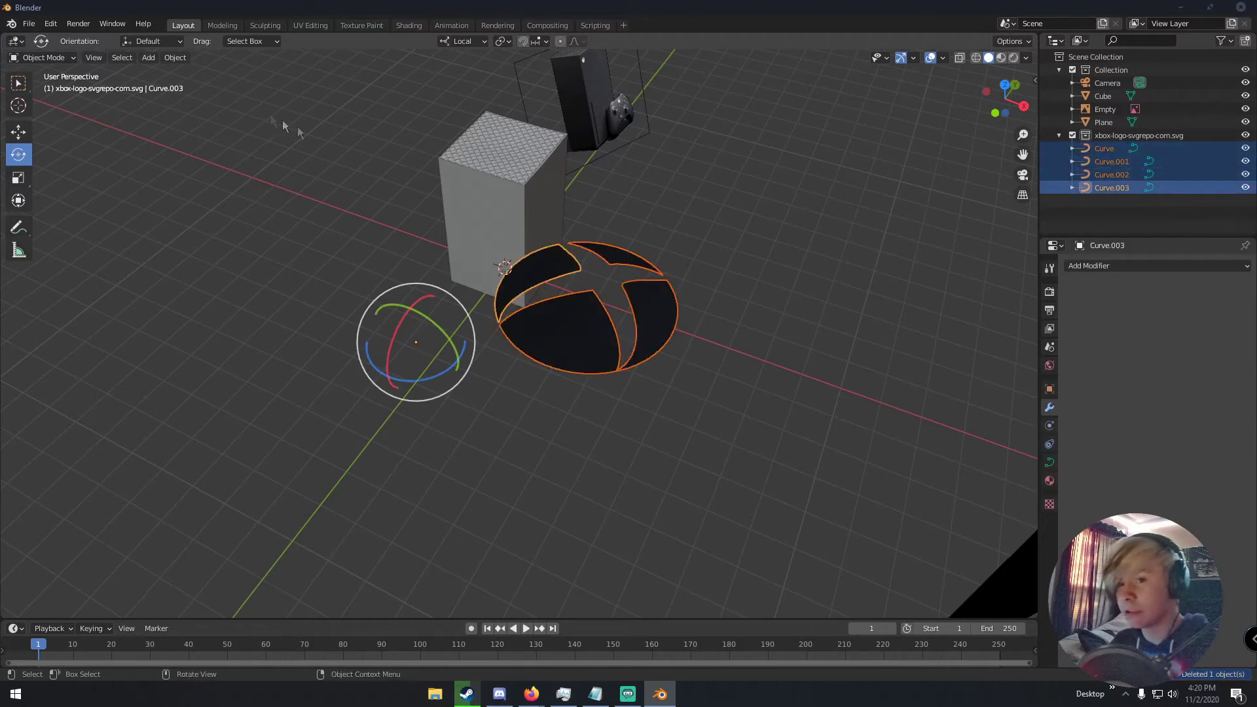
{"action": "left_click", "coordinate": [187, 57]}
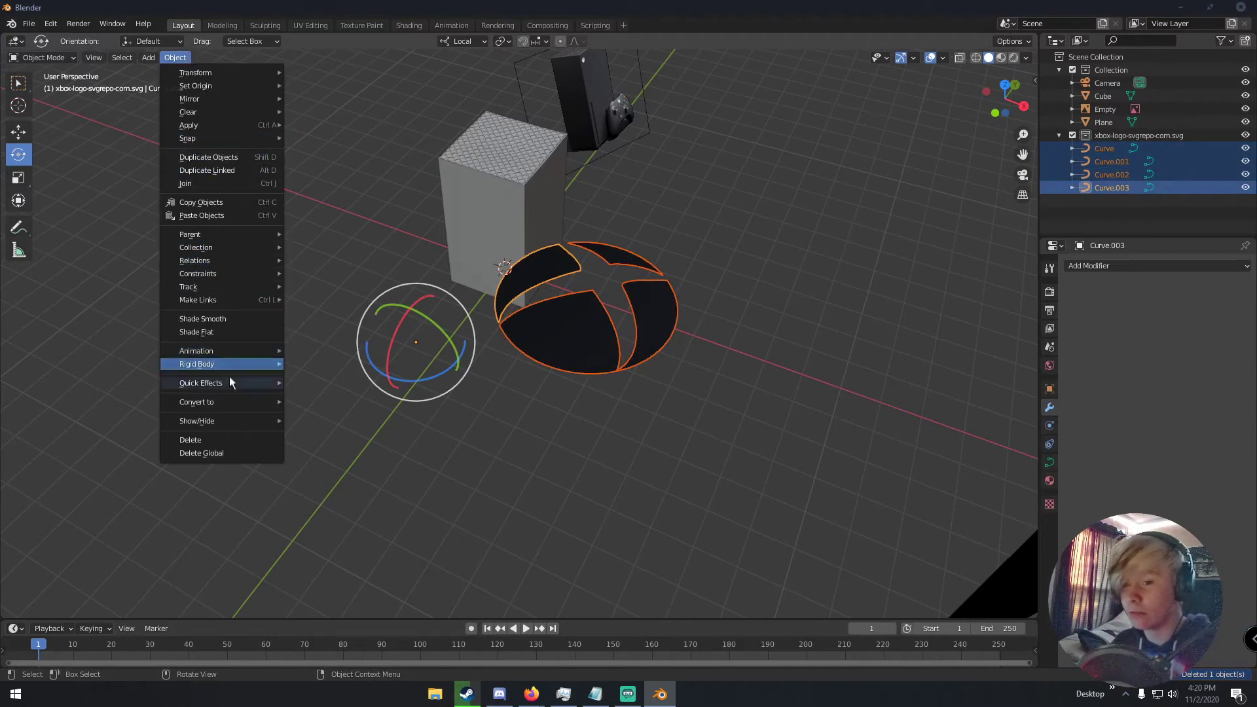
{"action": "mouse_move", "coordinate": [230, 400]}
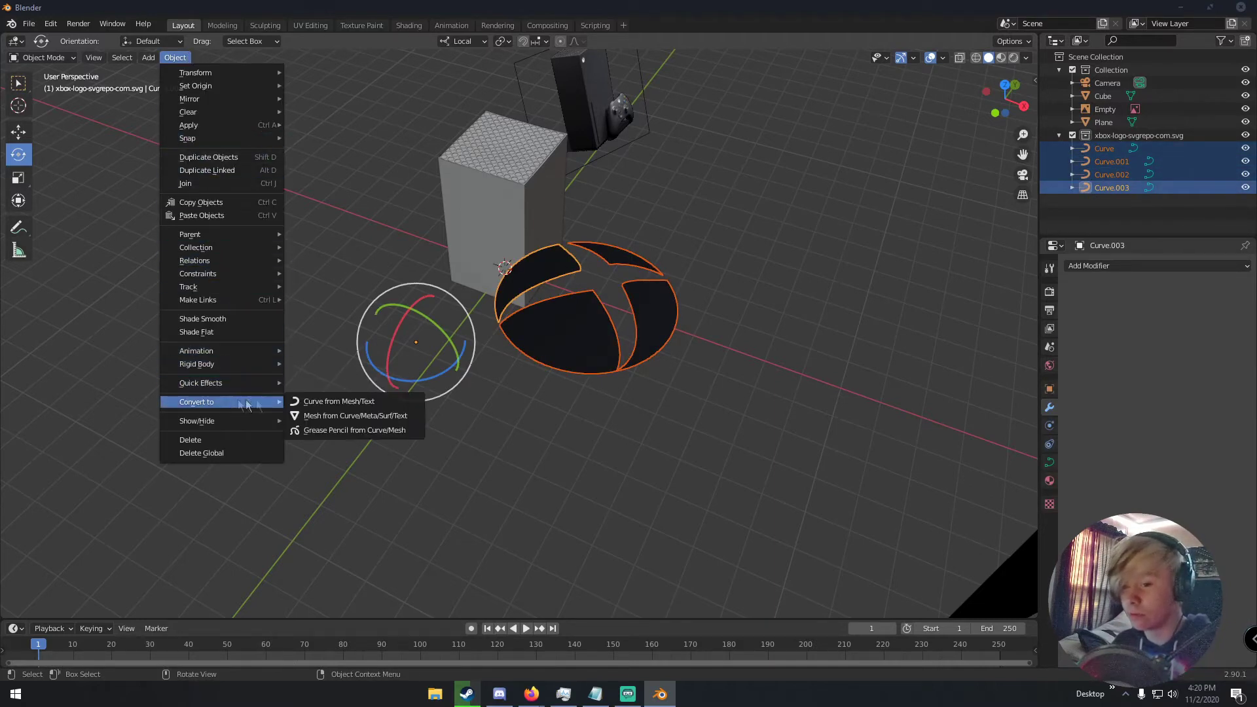
{"action": "left_click", "coordinate": [354, 419]}
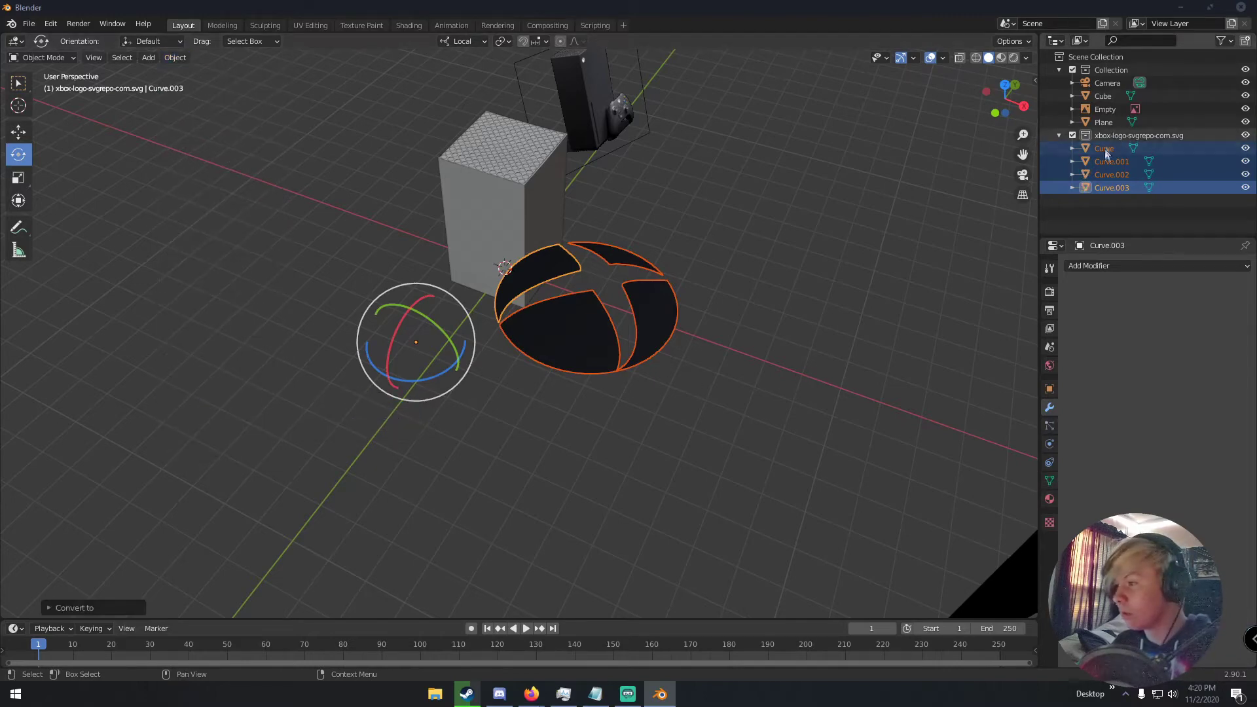
Step: Set the origins of the four logo pieces to their geometry and move the logo to a clear spot beside the box
{"action": "middle_click_drag", "start_coordinate": [740, 276], "coordinate": [681, 267]}
{"action": "scroll", "coordinate": [788, 302], "scroll_direction": "up", "scroll_amount": 3}
{"action": "scroll", "coordinate": [788, 303], "scroll_direction": "up", "scroll_amount": 1}
{"action": "scroll", "coordinate": [681, 267], "scroll_direction": "up", "scroll_amount": 3}
{"action": "scroll", "coordinate": [681, 267], "scroll_direction": "down", "scroll_amount": 5}
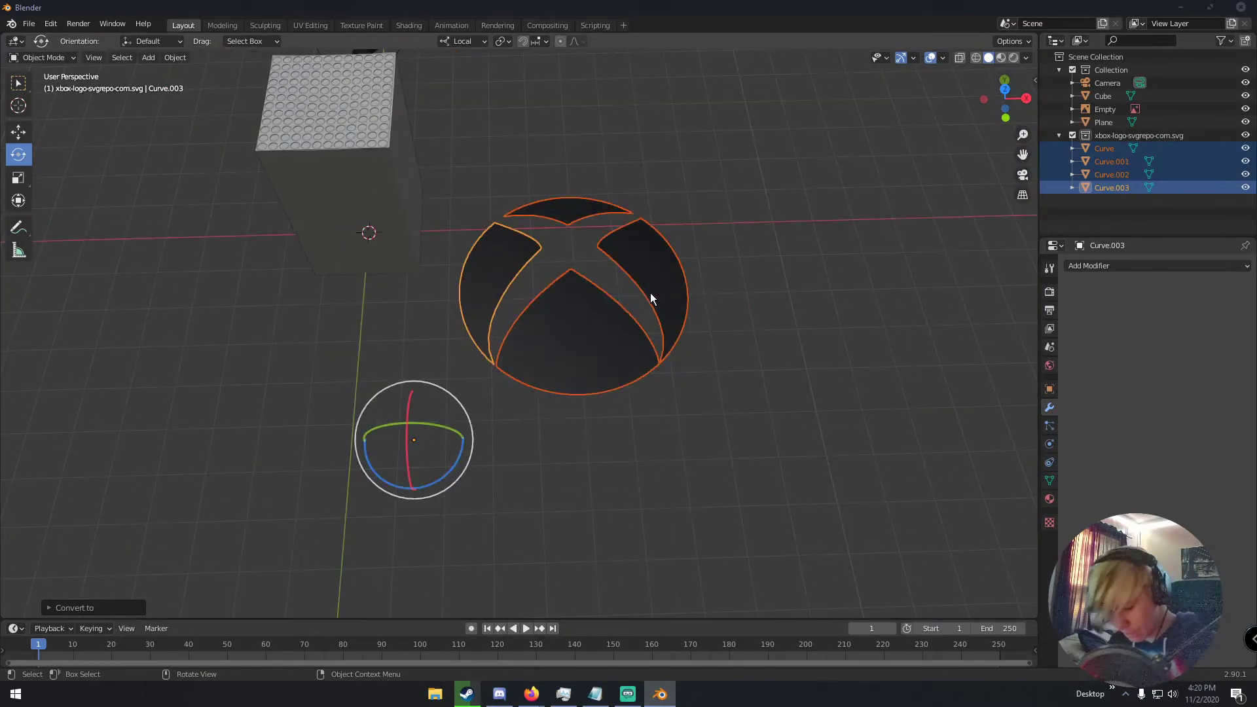
{"action": "key", "text": "F3"}
{"action": "type", "text": "ORIGIN"}
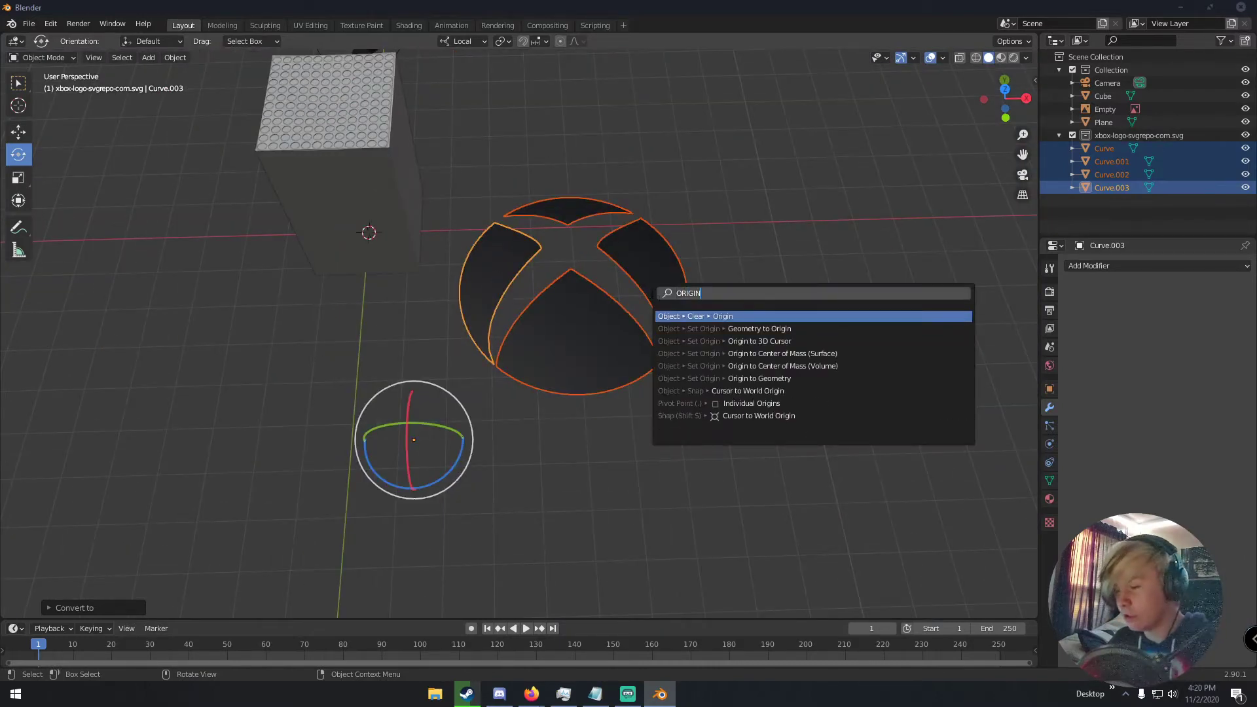
{"action": "left_click", "coordinate": [777, 378]}
{"action": "middle_click_drag", "start_coordinate": [776, 372], "coordinate": [671, 302]}
{"action": "key", "text": "g"}
{"action": "left_click", "coordinate": [753, 289]}
Step: Extrude all four logo pieces about 0.09 m to give them thickness, and return to Object Mode
{"action": "middle_click_drag", "start_coordinate": [753, 289], "coordinate": [764, 244]}
{"action": "scroll", "coordinate": [724, 252], "scroll_direction": "down", "scroll_amount": 3}
{"action": "key", "text": "Tab"}
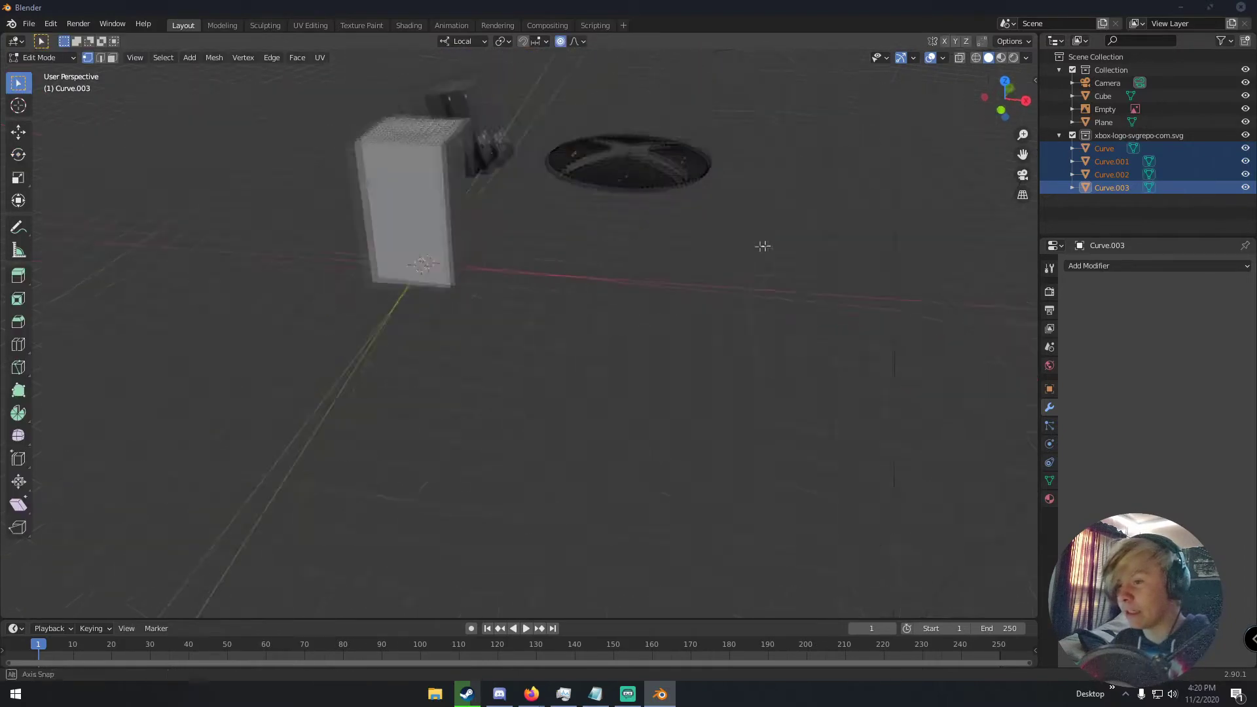
{"action": "key", "text": "a"}
{"action": "key", "text": "e"}
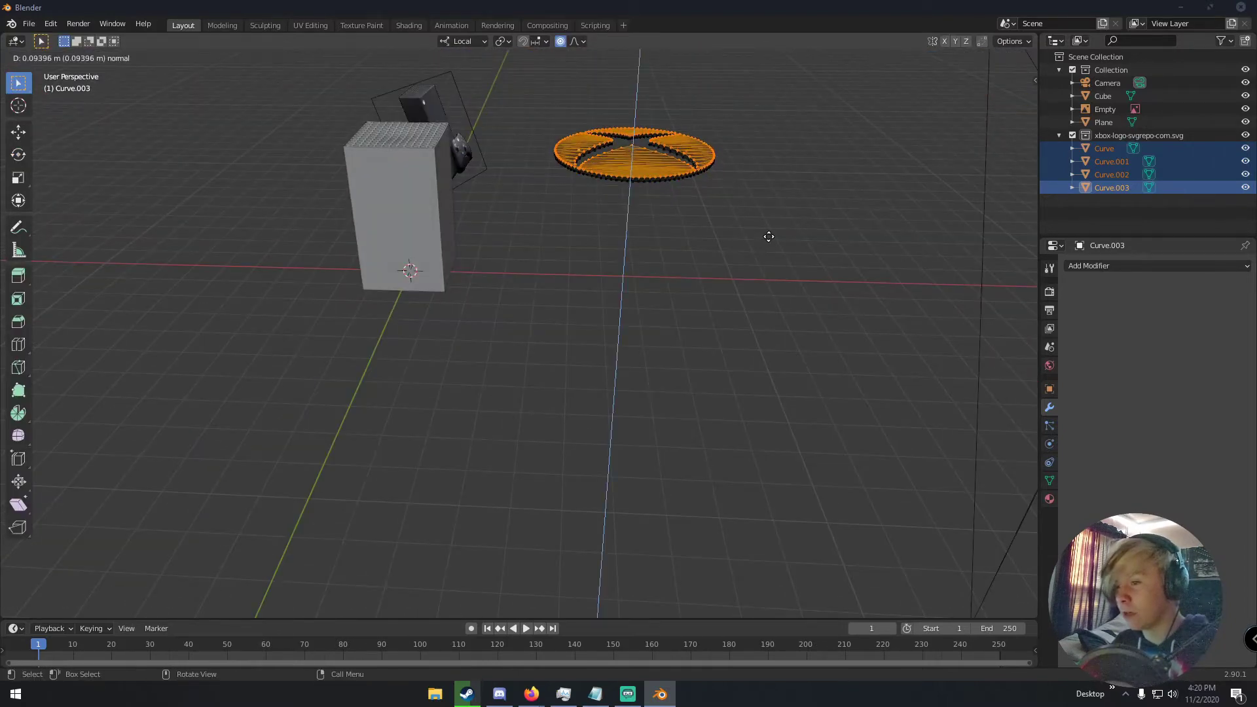
{"action": "left_click", "coordinate": [769, 236]}
{"action": "key", "text": "Tab"}
Step: Rotate the logo 90° about X and 90° about Z so it stands upright, parallel to the box's front face
{"action": "middle_click_drag", "start_coordinate": [757, 234], "coordinate": [729, 242]}
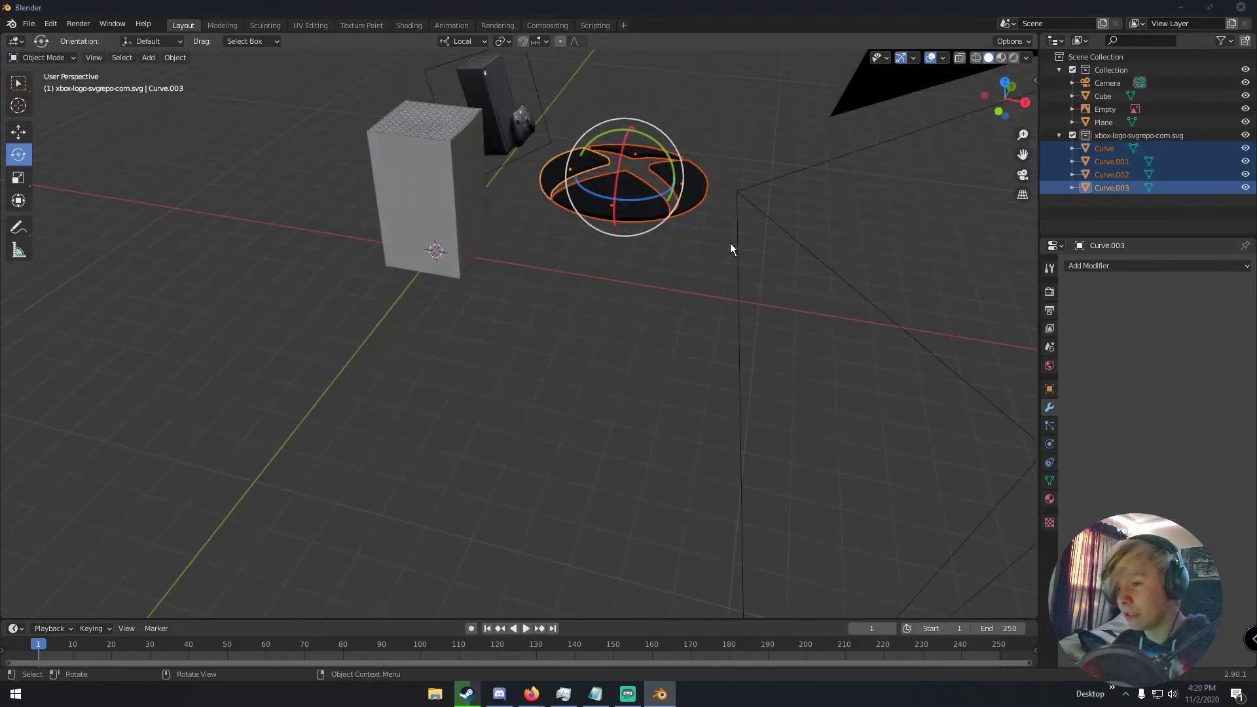
{"action": "key", "text": "r"}
{"action": "key", "text": "x"}
{"action": "key", "text": "9"}
{"action": "key", "text": "0"}
{"action": "key", "text": "Return"}
{"action": "key", "text": "r"}
{"action": "key", "text": "z"}
{"action": "key", "text": "9"}
{"action": "key", "text": "BackSpace"}
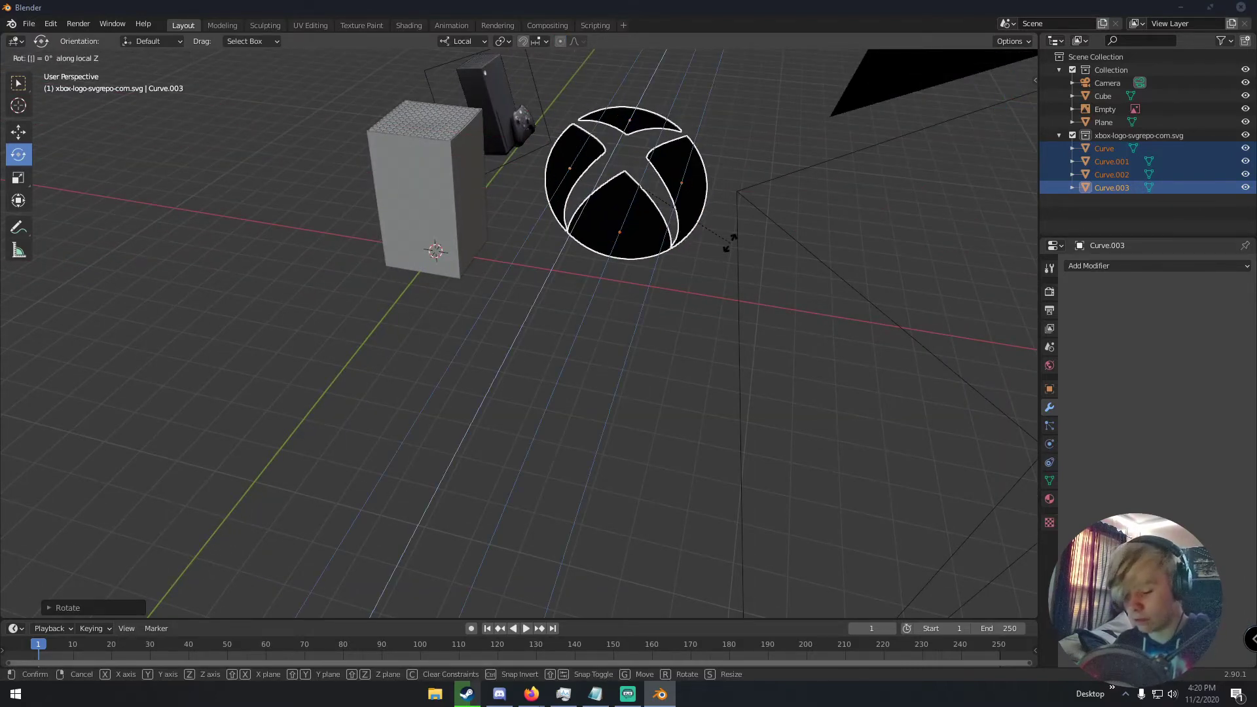
{"action": "key", "text": "9"}
{"action": "key", "text": "0"}
{"action": "key", "text": "Return"}
Step: Scale the logo down and move it to the upper corner of the box's front face
{"action": "middle_click_drag", "start_coordinate": [730, 242], "coordinate": [537, 326]}
{"action": "scroll", "coordinate": [537, 327], "scroll_direction": "down", "scroll_amount": 4}
{"action": "key", "text": "s"}
{"action": "left_click", "coordinate": [357, 261]}
{"action": "middle_click_drag", "start_coordinate": [449, 217], "coordinate": [332, 238]}
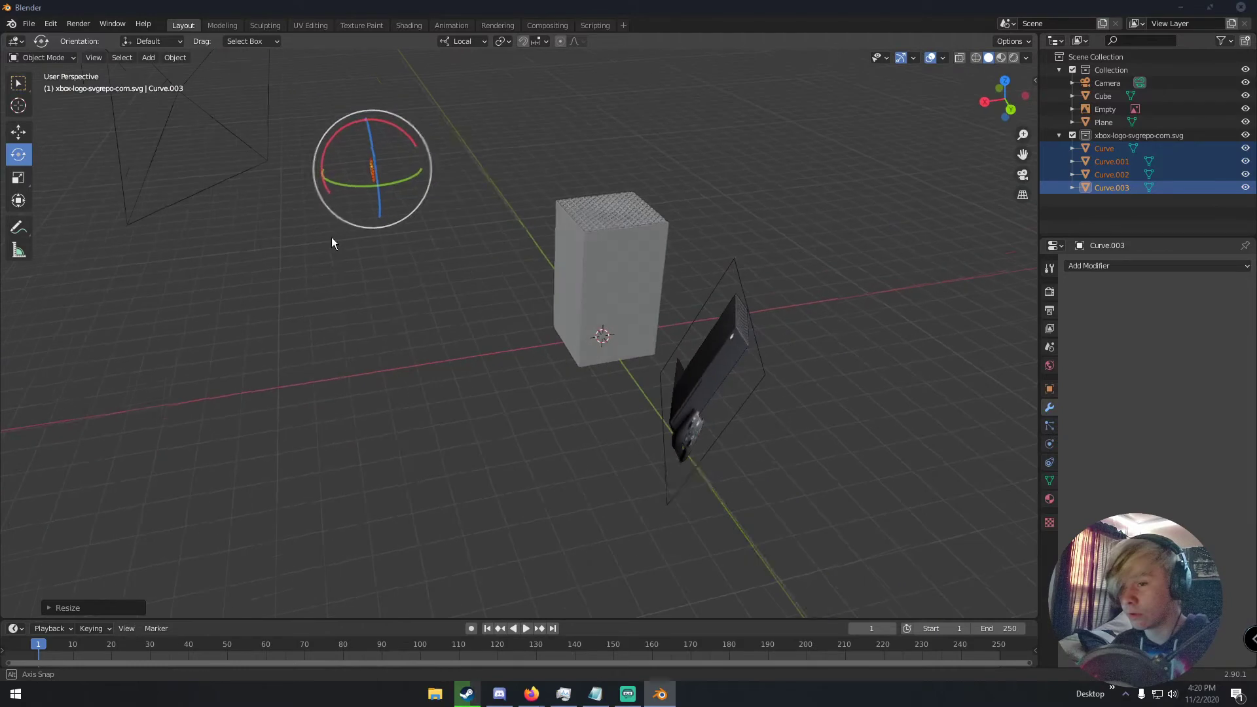
{"action": "key", "text": "g"}
{"action": "left_click", "coordinate": [532, 309]}
Step: Bring the logo closer to the box's front face and shift it about 0.26 m inward from the edge
{"action": "mouse_move", "coordinate": [532, 309]}
{"action": "middle_mouse_down"}
{"action": "mouse_move", "coordinate": [705, 277]}
{"action": "mouse_move", "coordinate": [552, 300]}
{"action": "middle_mouse_up"}
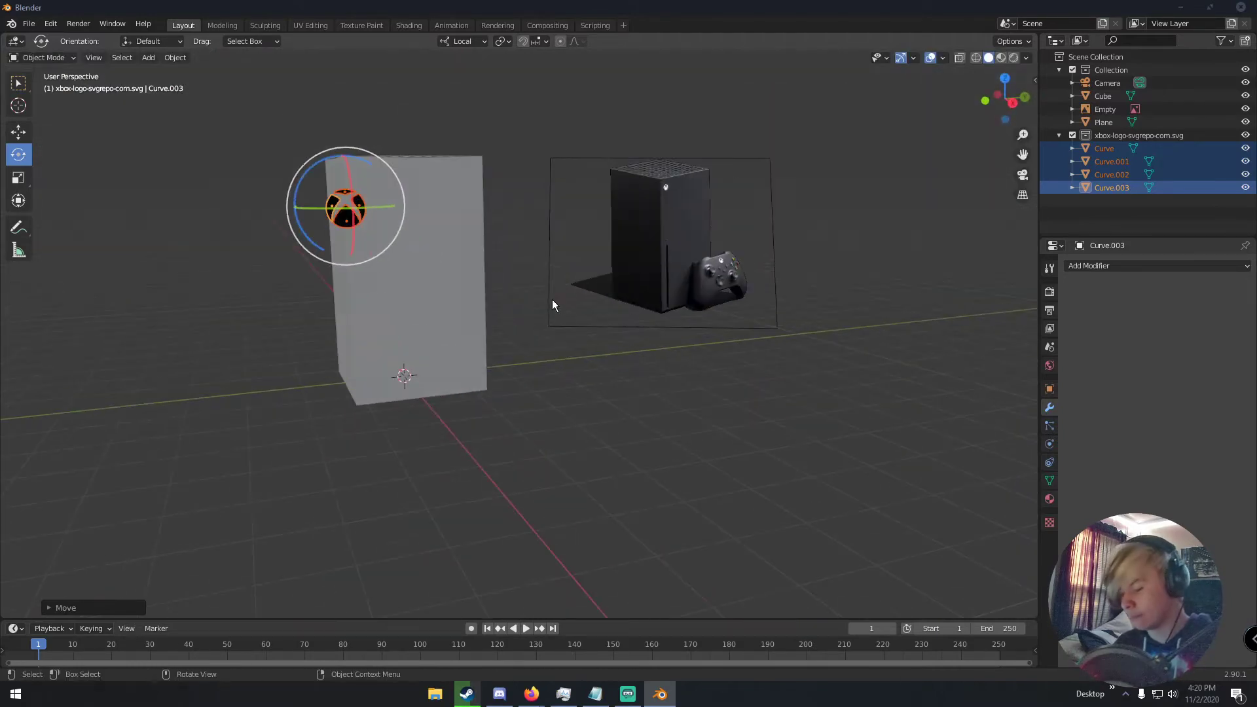
{"action": "key", "text": "KP_Decimal"}
{"action": "scroll", "coordinate": [585, 233], "scroll_direction": "down", "scroll_amount": 5}
{"action": "middle_click_drag", "start_coordinate": [585, 234], "coordinate": [485, 262]}
{"action": "key", "text": "g"}
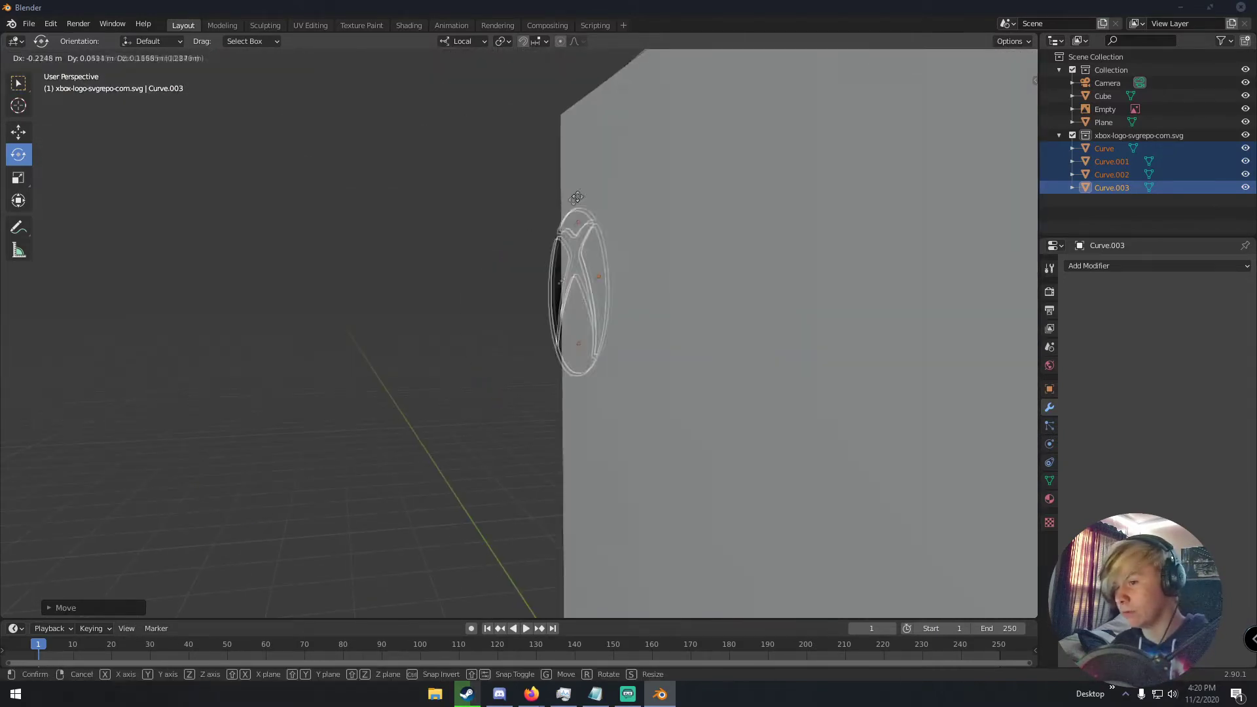
{"action": "left_click", "coordinate": [582, 177]}
{"action": "middle_click_drag", "start_coordinate": [581, 177], "coordinate": [753, 206]}
{"action": "key", "text": "g"}
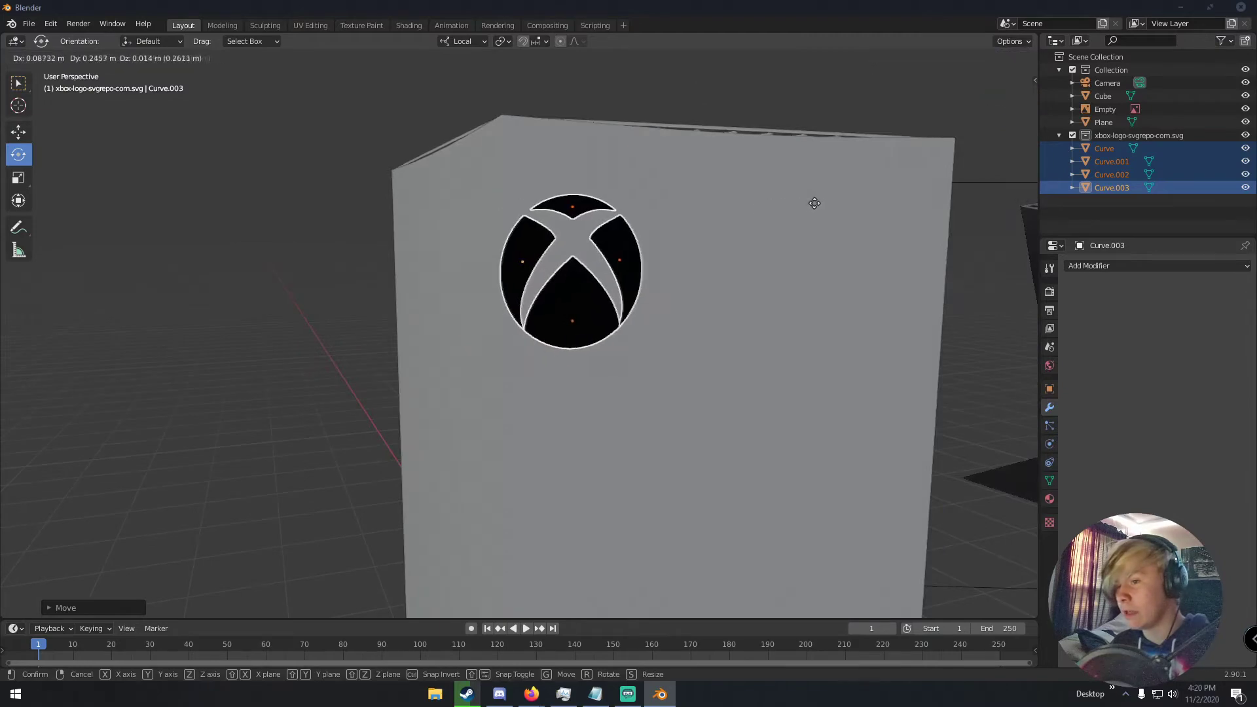
{"action": "left_click", "coordinate": [813, 204]}
Step: Set the logo against the box's front face along its local Z and slide it along X towards the corner
{"action": "middle_click_drag", "start_coordinate": [725, 253], "coordinate": [819, 276]}
{"action": "key", "text": "g"}
{"action": "key", "text": "z"}
{"action": "key", "text": "z"}
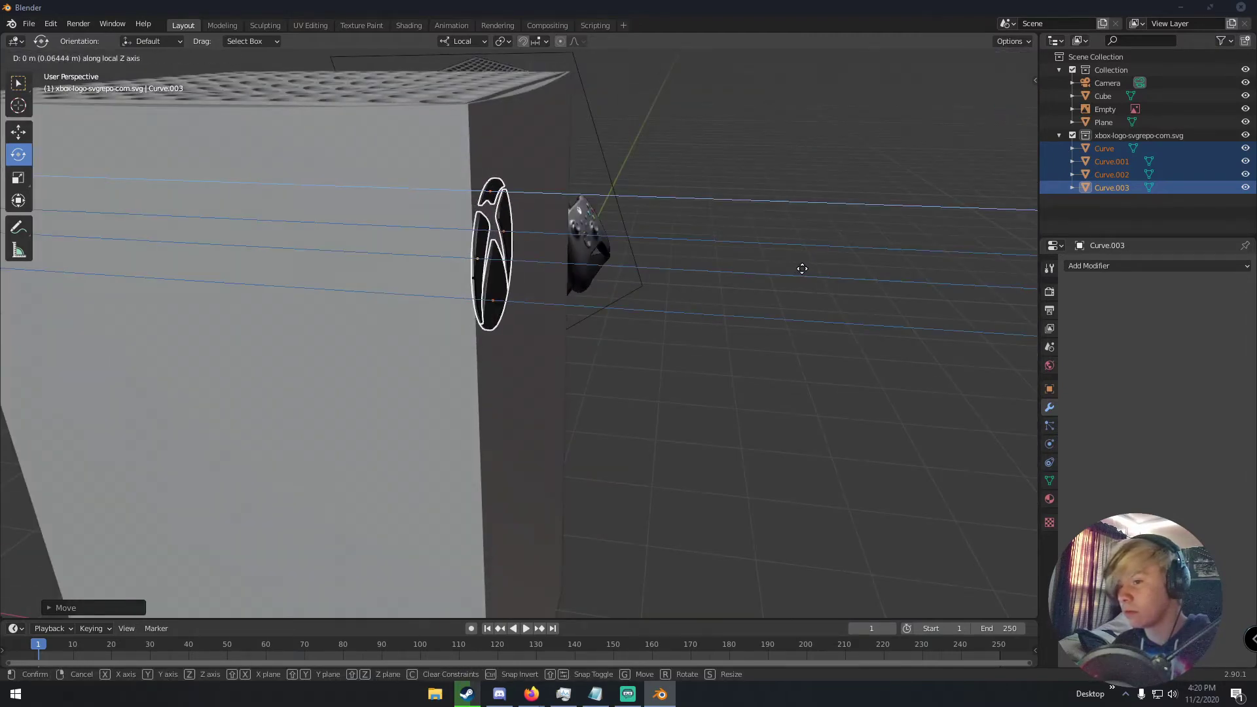
{"action": "left_click", "coordinate": [802, 268]}
{"action": "middle_click_drag", "start_coordinate": [791, 272], "coordinate": [639, 245]}
{"action": "key", "text": "g"}
{"action": "key", "text": "x"}
{"action": "left_click", "coordinate": [666, 249]}
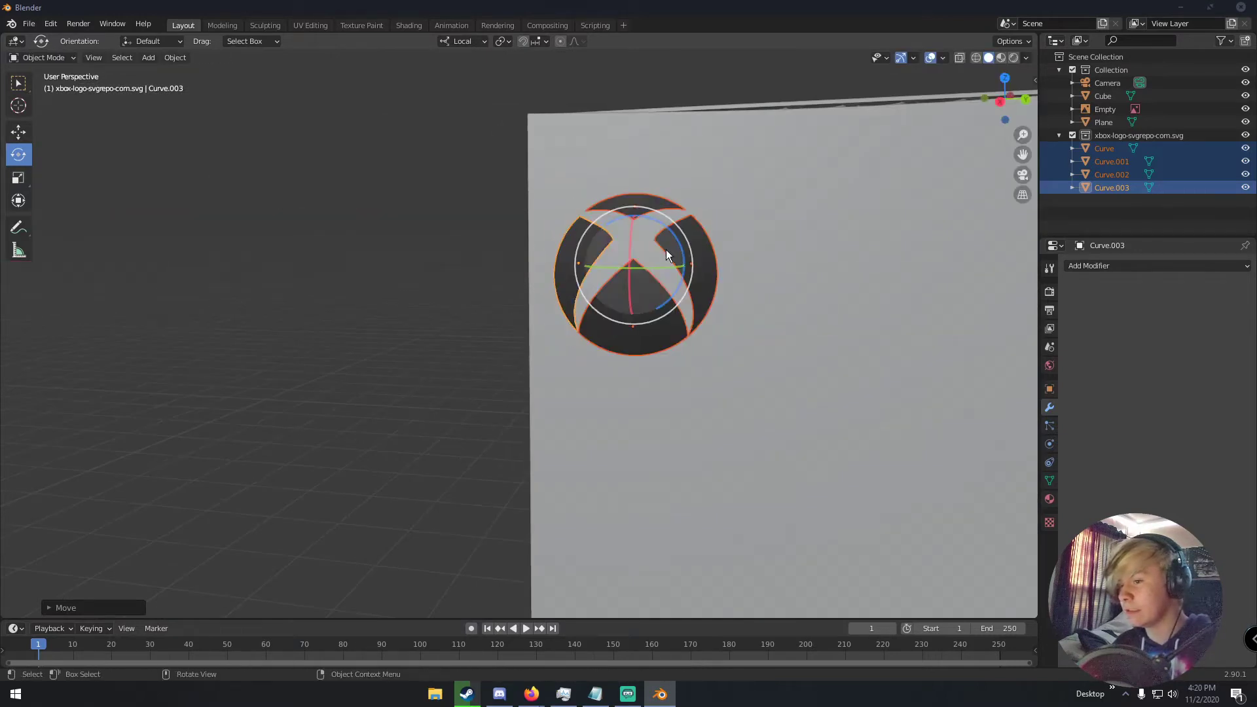
Step: Scale the logo by about 0.68 to match its proportions in the reference image
{"action": "scroll", "coordinate": [666, 249], "scroll_direction": "down", "scroll_amount": 8}
{"action": "key", "text": "s"}
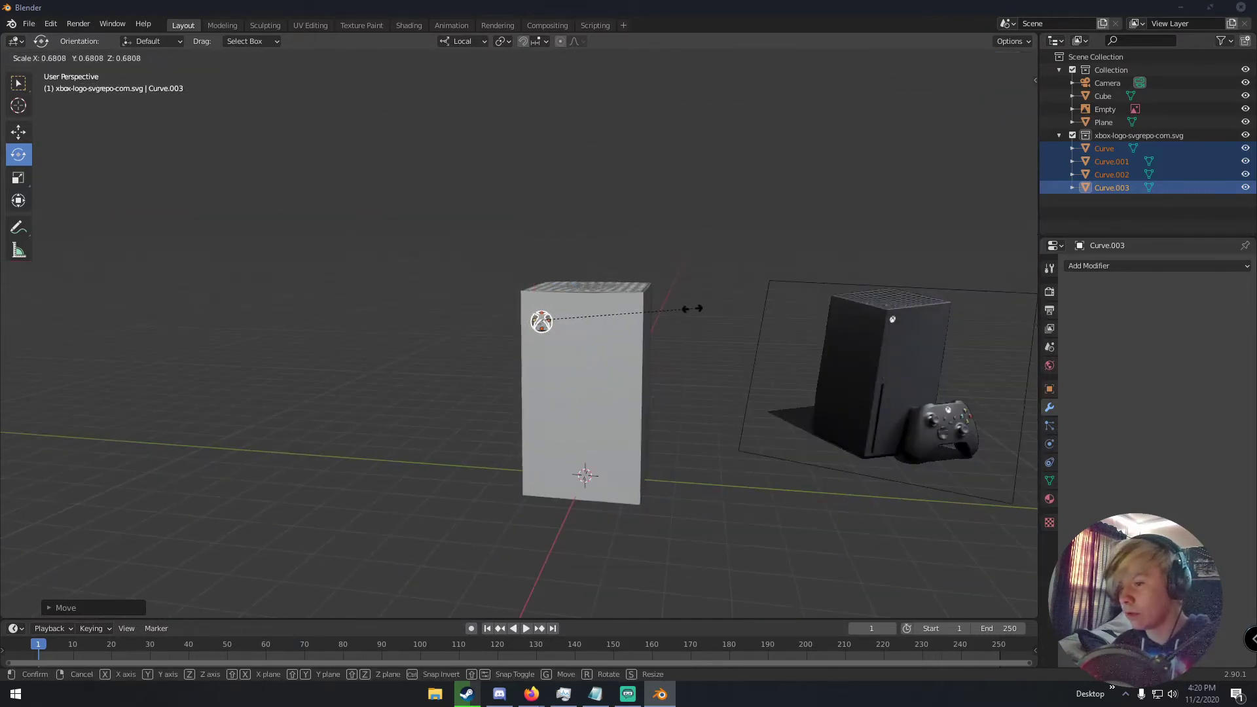
{"action": "left_click", "coordinate": [685, 309]}
Step: Fine-tune the smaller logo's position along Z and X near the upper corner of the box's front face
{"action": "scroll", "coordinate": [572, 301], "scroll_direction": "up", "scroll_amount": 6}
{"action": "key", "text": "g"}
{"action": "key", "text": "z"}
{"action": "key", "text": "z"}
{"action": "left_click", "coordinate": [571, 302]}
{"action": "middle_click_drag", "start_coordinate": [571, 301], "coordinate": [693, 331]}
{"action": "key", "text": "g"}
{"action": "key", "text": "x"}
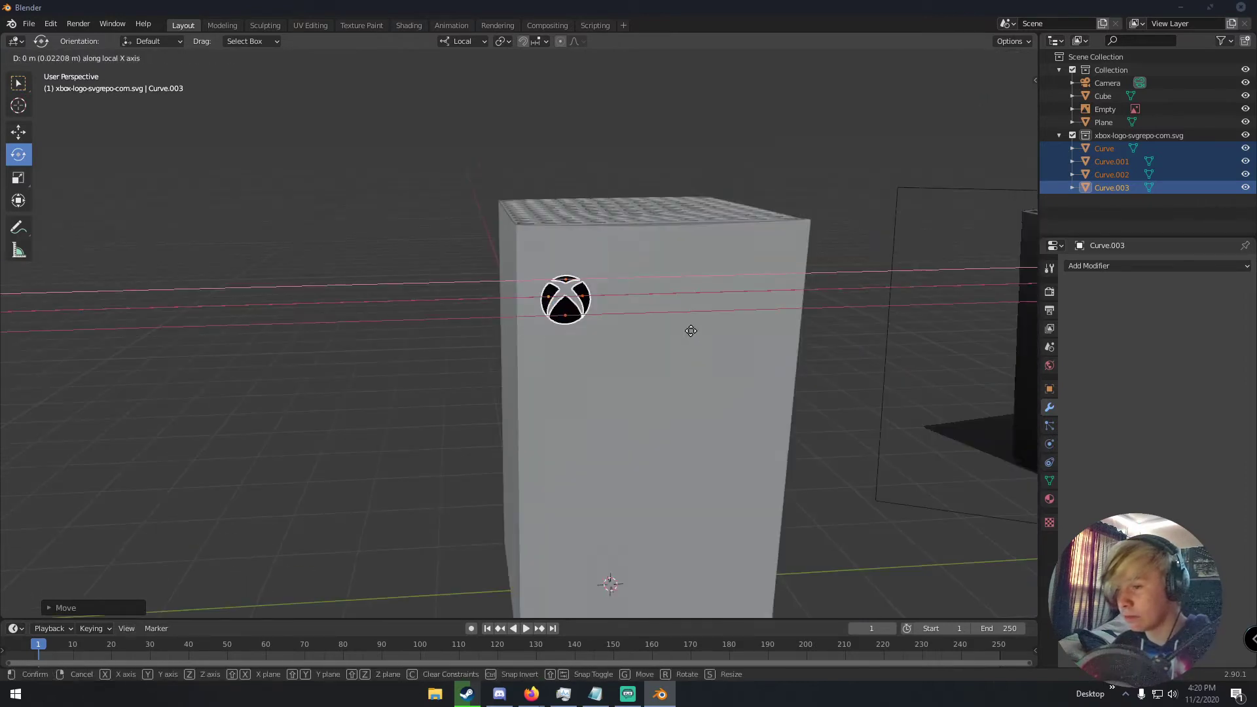
{"action": "left_click", "coordinate": [682, 329]}
{"action": "middle_click_drag", "start_coordinate": [813, 317], "coordinate": [598, 269]}
{"action": "key", "text": "g"}
{"action": "left_click", "coordinate": [682, 265]}
Step: Stretch the box along Z by about 1.19 and shift it slightly down
{"action": "left_click", "coordinate": [556, 363]}
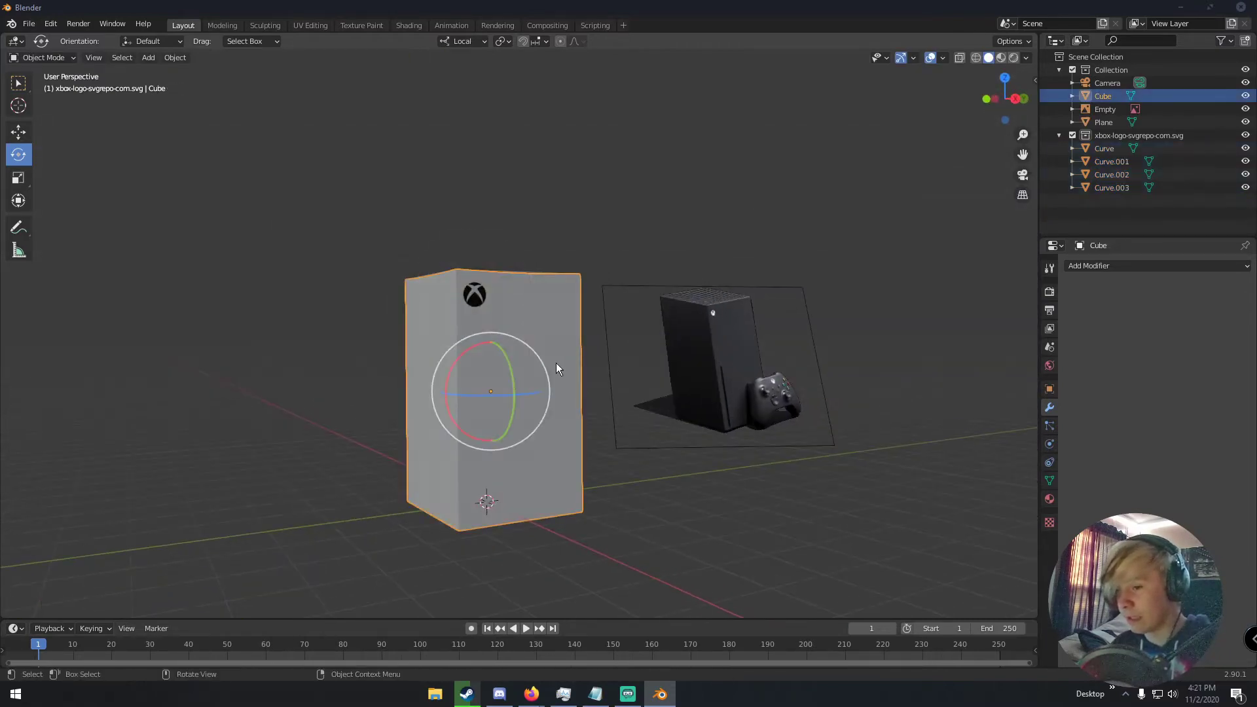
{"action": "key", "text": "s"}
{"action": "key", "text": "z"}
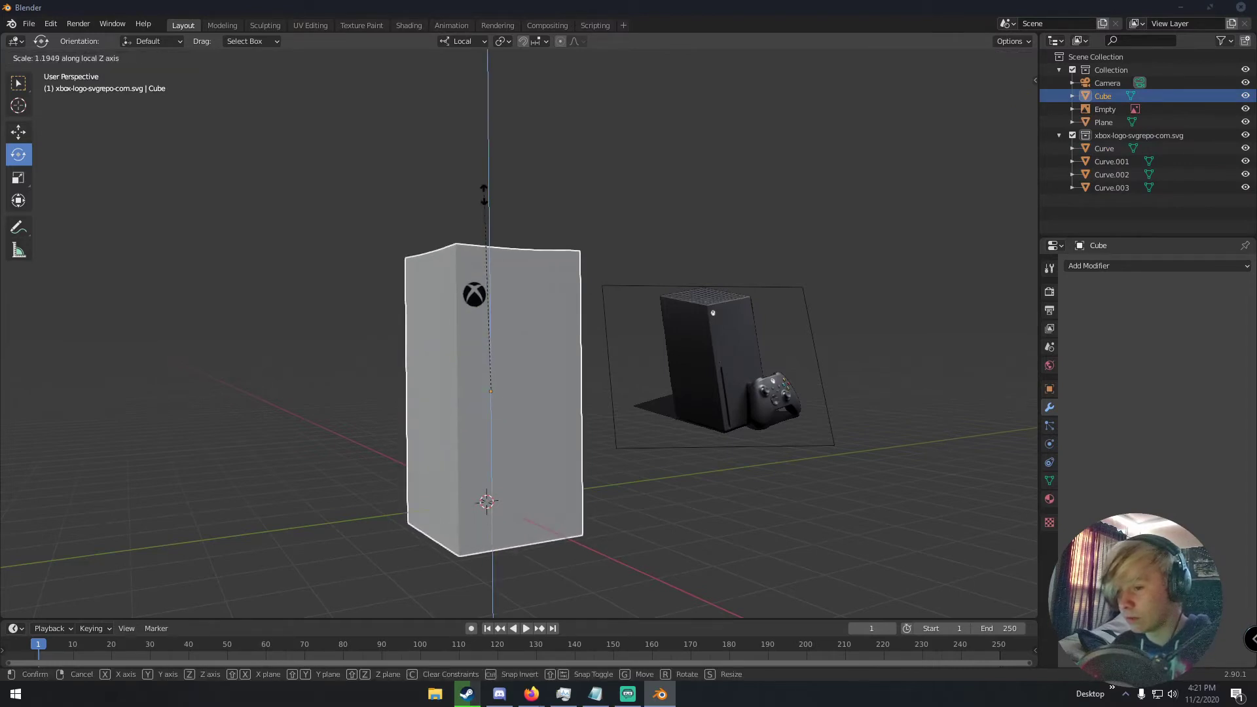
{"action": "left_click", "coordinate": [482, 196]}
{"action": "key", "text": "g"}
{"action": "key", "text": "z"}
{"action": "left_click", "coordinate": [482, 214]}
{"action": "middle_click_drag", "start_coordinate": [482, 214], "coordinate": [482, 243]}
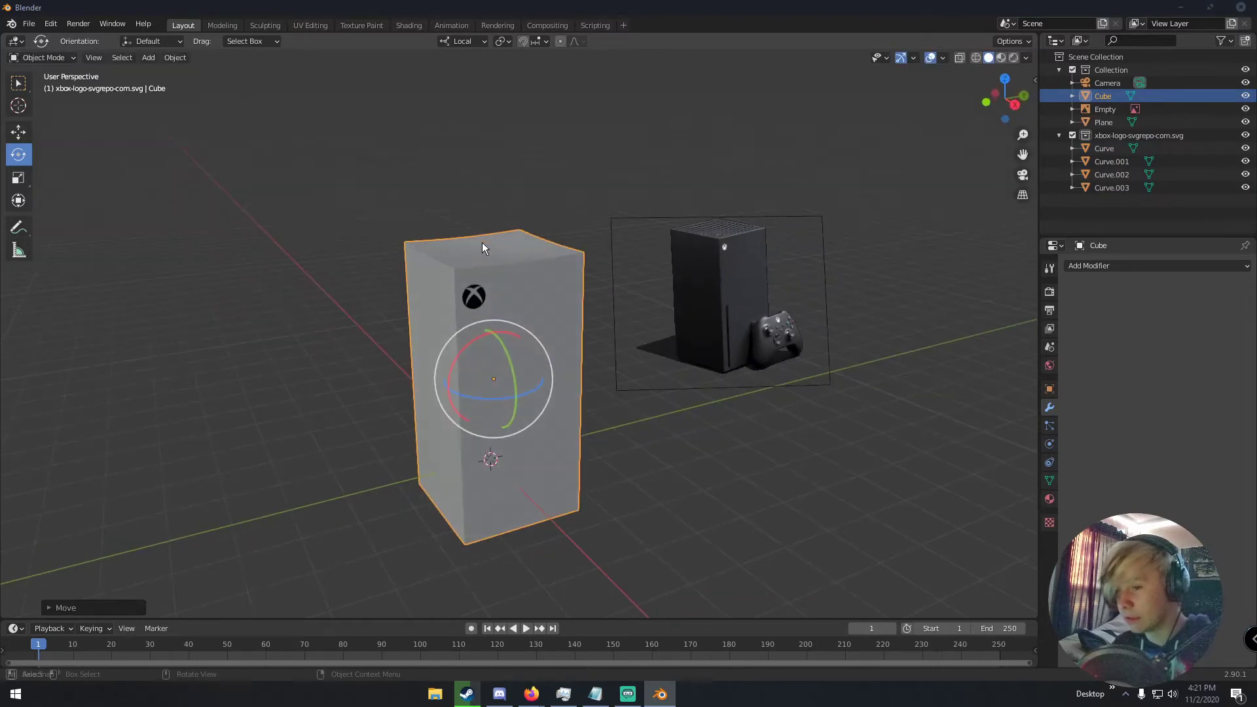
Step: Try to move the box freely, and undo the move
{"action": "key", "text": "g"}
{"action": "left_click", "coordinate": [482, 243]}
{"action": "key", "text": "ctrl+z"}
Step: Adjust the stretched box's height position along Z relative to the perforated top
{"action": "middle_click_drag", "start_coordinate": [485, 243], "coordinate": [471, 288]}
{"action": "key", "text": "g"}
{"action": "key", "text": "z"}
{"action": "left_click", "coordinate": [540, 243]}
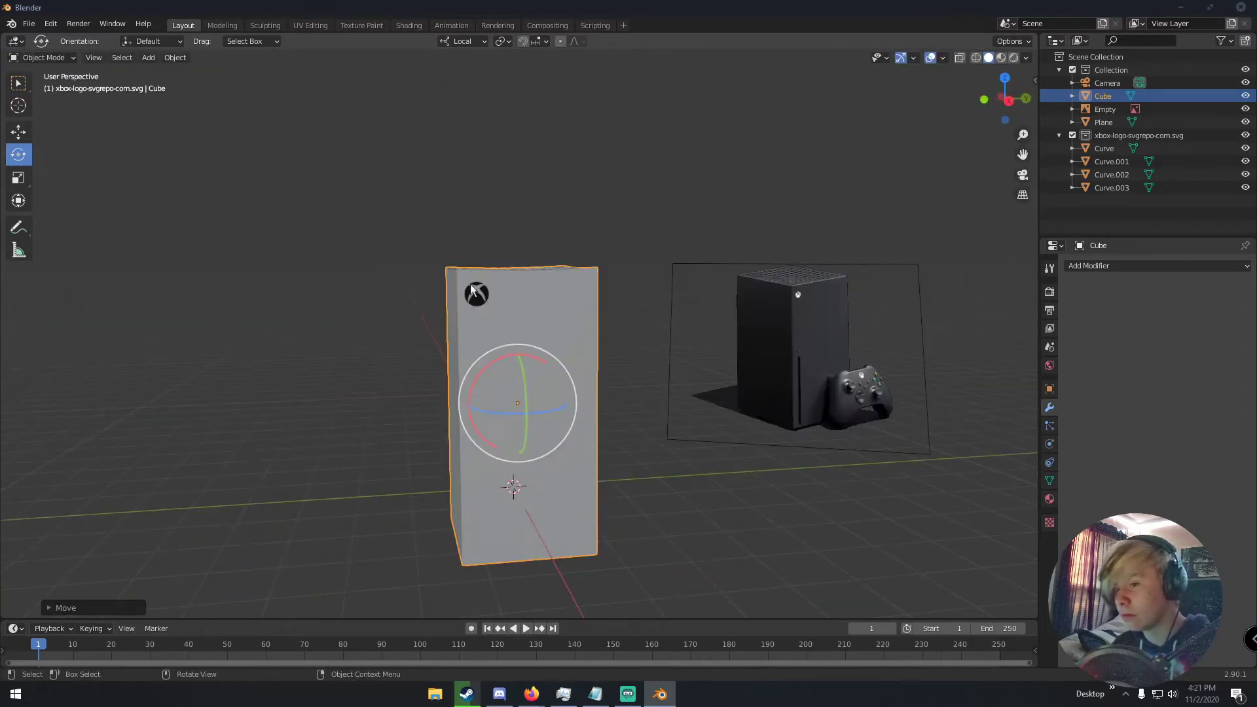
Step: Shorten the box slightly along Z and nudge it upward to meet the perforated top
{"action": "key", "text": "s"}
{"action": "key", "text": "z"}
{"action": "left_click", "coordinate": [503, 220]}
{"action": "key", "text": "g"}
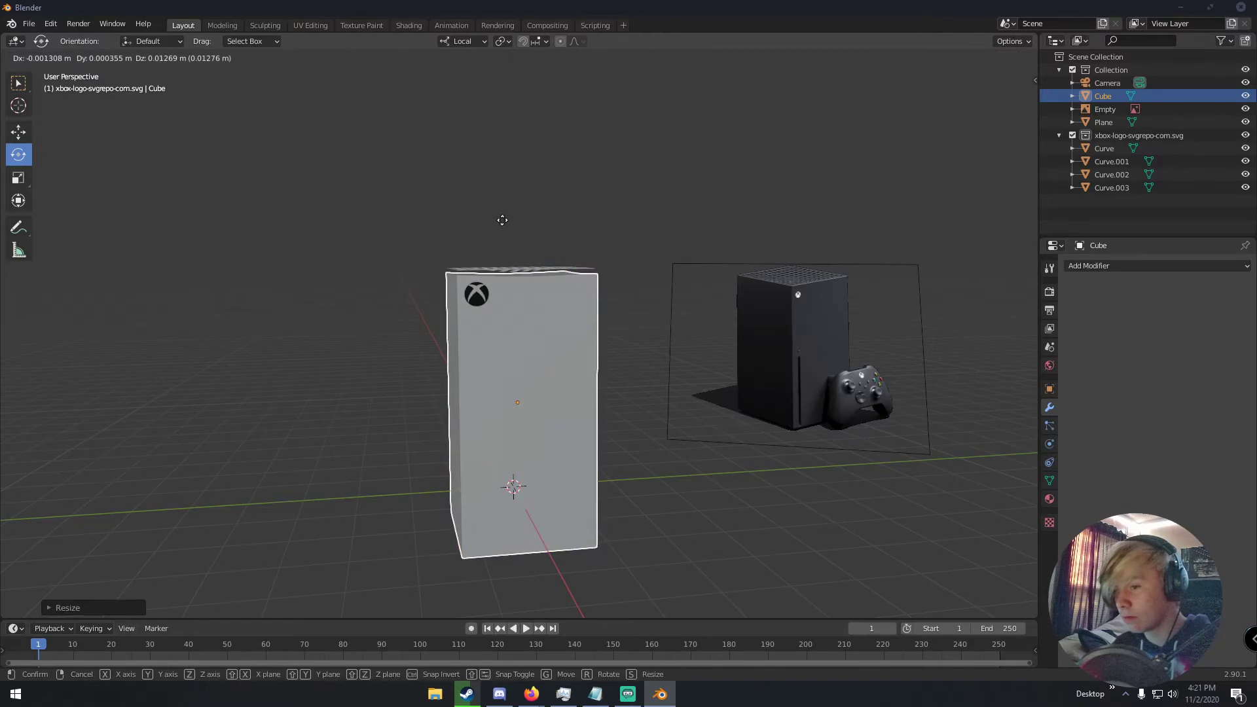
{"action": "left_click", "coordinate": [502, 215]}
Step: Nudge the box body freely by about 0.01 m to line it up with the perforated top
{"action": "middle_click_drag", "start_coordinate": [502, 215], "coordinate": [569, 233]}
{"action": "key", "text": "g"}
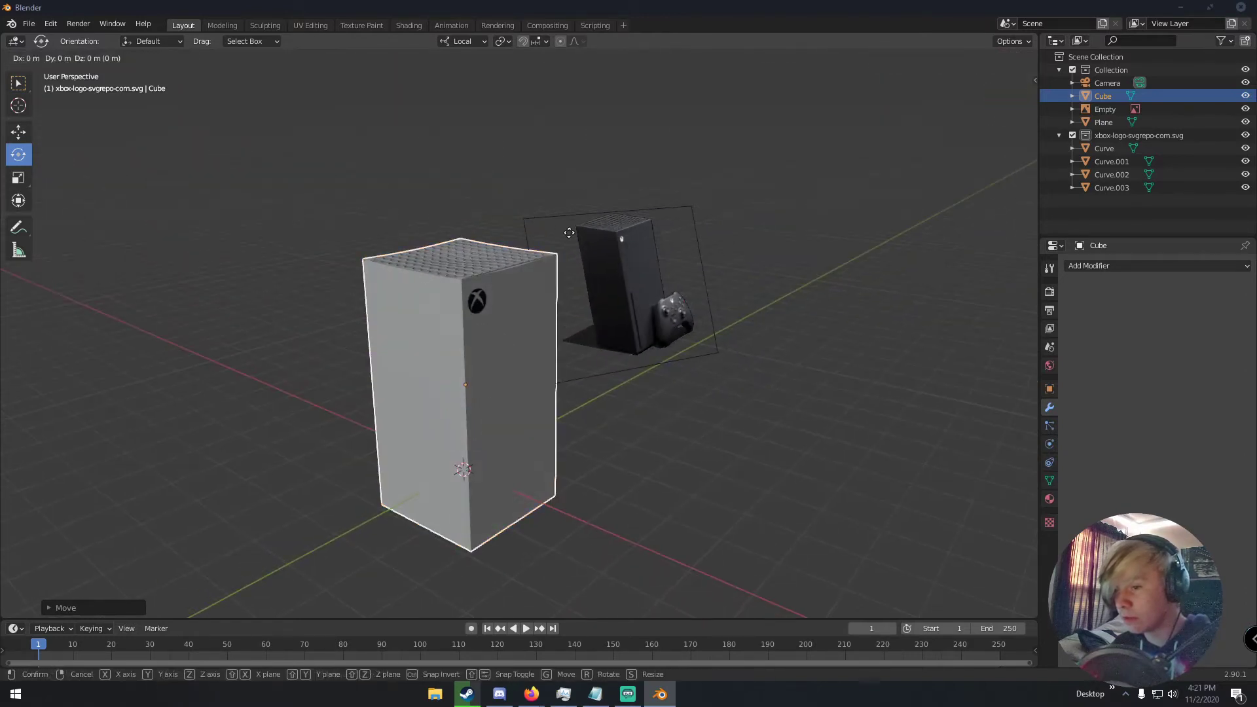
{"action": "left_click", "coordinate": [565, 240]}
{"action": "middle_click_drag", "start_coordinate": [564, 240], "coordinate": [598, 238]}
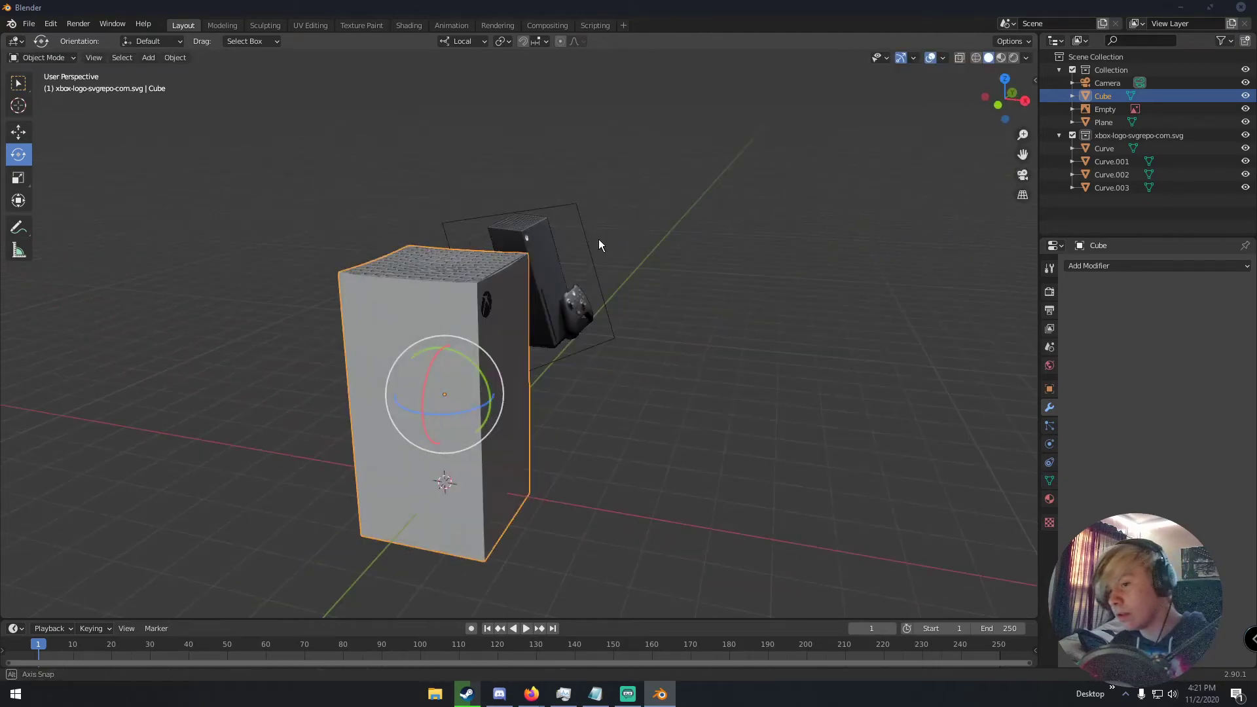
{"action": "key", "text": "g"}
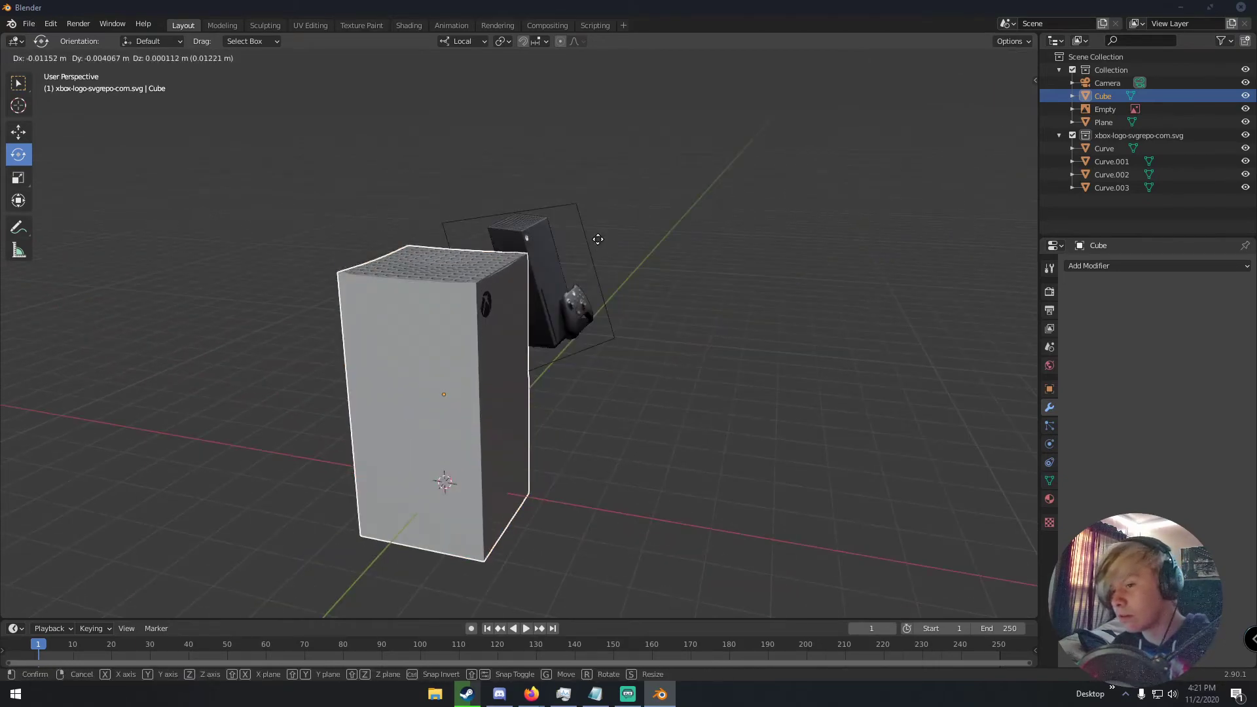
{"action": "left_click", "coordinate": [599, 240]}
{"action": "scroll", "coordinate": [598, 239], "scroll_direction": "up", "scroll_amount": 3}
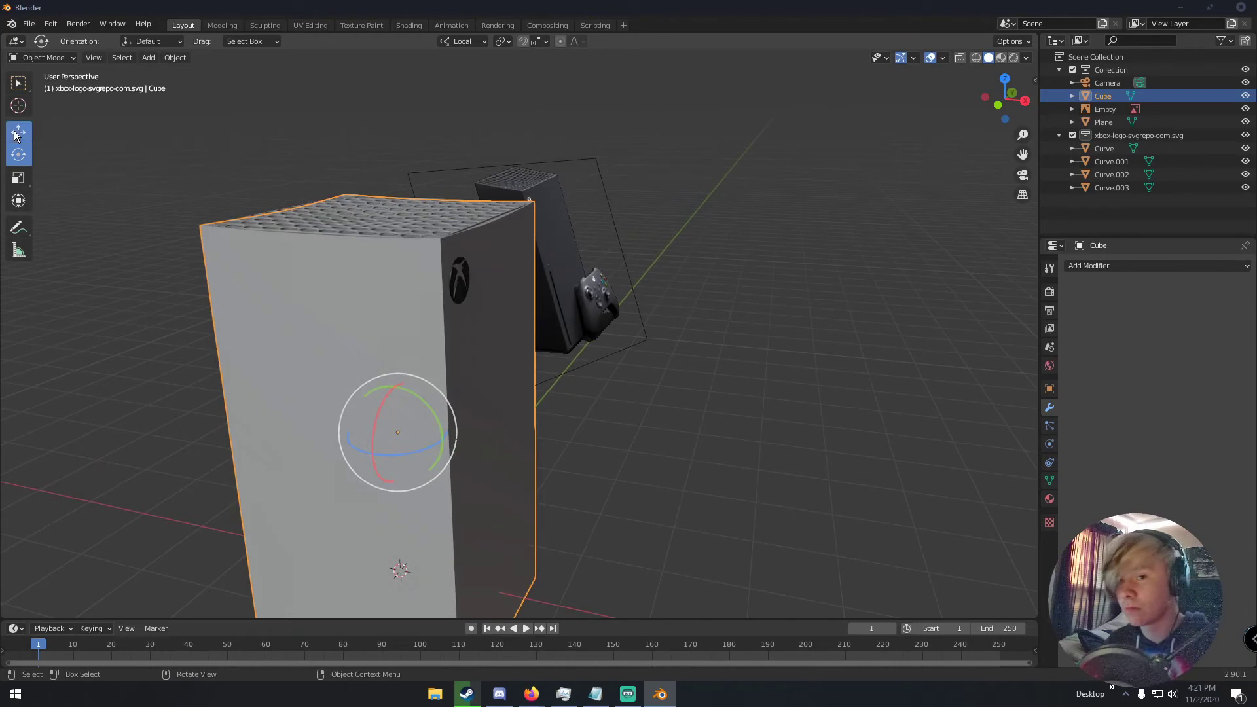
Step: Fine-tune the box body's position with further small moves so its upper edges meet the perforated top
{"action": "left_click_drag", "start_coordinate": [396, 392], "coordinate": [397, 390]}
{"action": "middle_click_drag", "start_coordinate": [509, 336], "coordinate": [479, 273]}
{"action": "scroll", "coordinate": [406, 336], "scroll_direction": "down", "scroll_amount": 2}
{"action": "scroll", "coordinate": [406, 336], "scroll_direction": "down", "scroll_amount": 1}
{"action": "left_click", "coordinate": [544, 309]}
{"action": "scroll", "coordinate": [479, 273], "scroll_direction": "up", "scroll_amount": 4}
{"action": "scroll", "coordinate": [479, 274], "scroll_direction": "up", "scroll_amount": 2}
{"action": "left_click", "coordinate": [485, 211]}
{"action": "key", "text": "g"}
{"action": "left_click", "coordinate": [485, 211]}
{"action": "middle_click_drag", "start_coordinate": [486, 216], "coordinate": [483, 163]}
Step: Shift an upper-edge vertex of the box's front face slightly, using smooth proportional editing with a size of about 1.1
{"action": "key", "text": "Tab"}
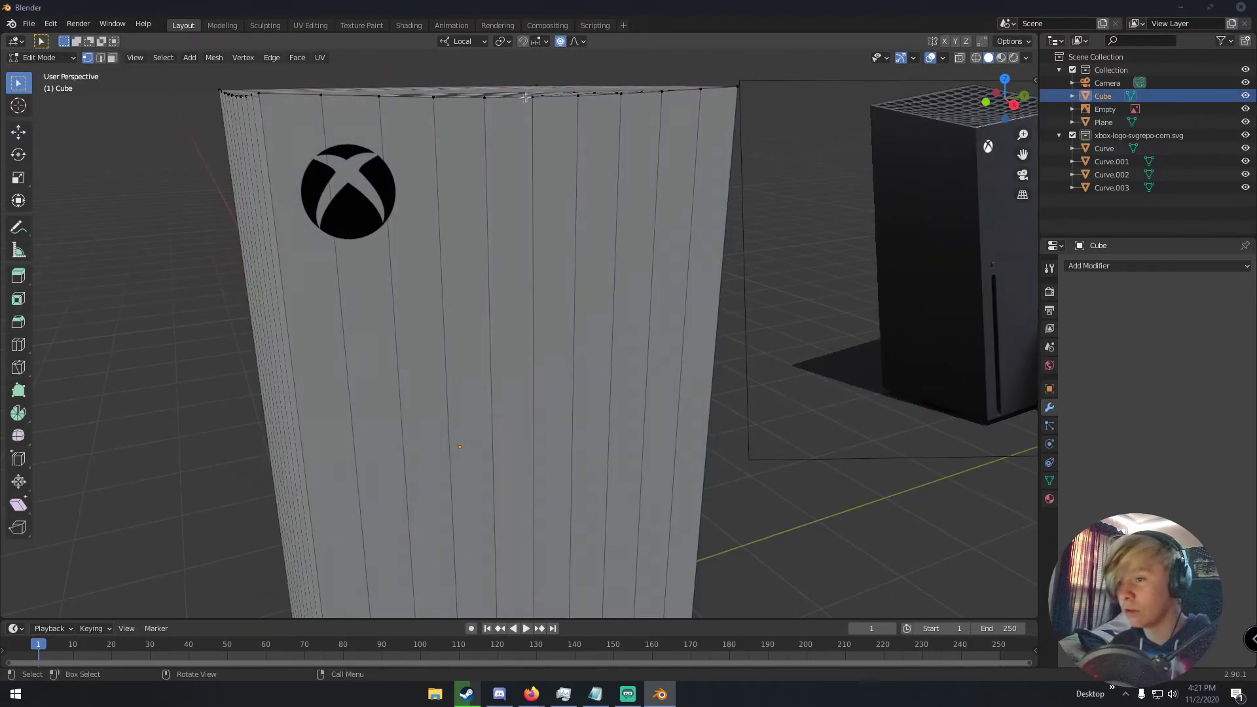
{"action": "key", "text": "g"}
{"action": "left_click", "coordinate": [529, 97]}
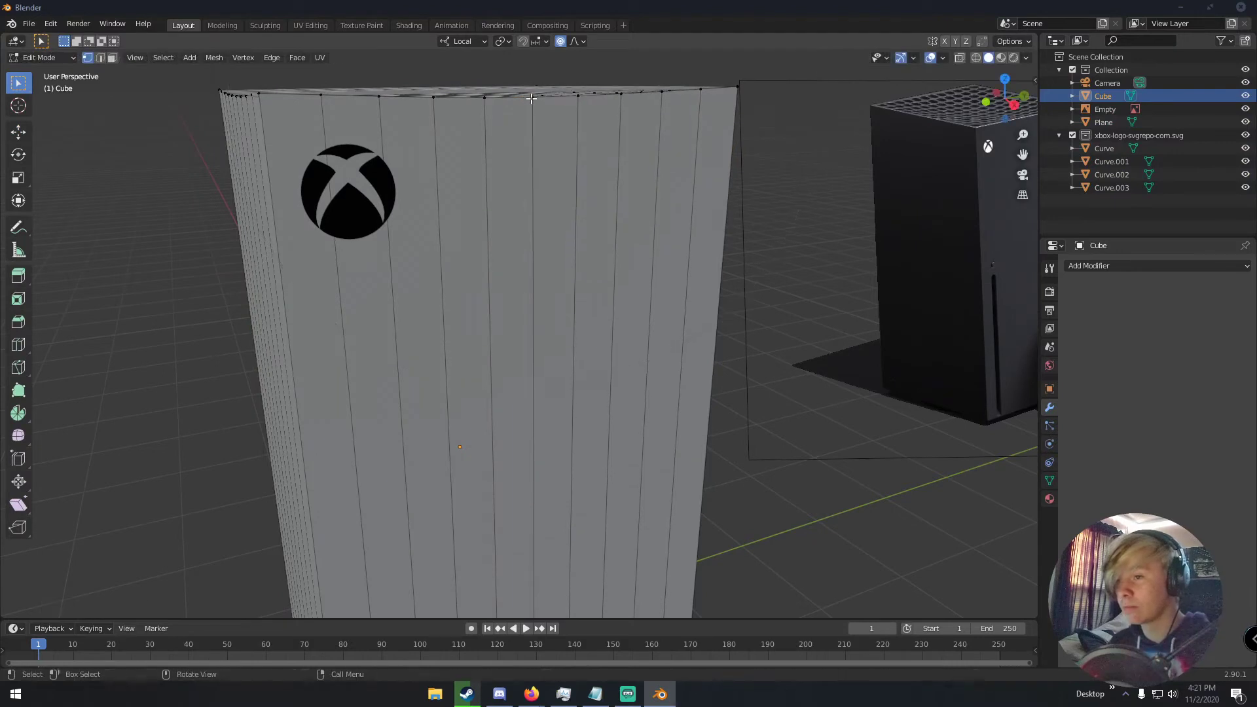
{"action": "key", "text": "g"}
{"action": "scroll", "coordinate": [530, 95], "scroll_direction": "up", "scroll_amount": 4}
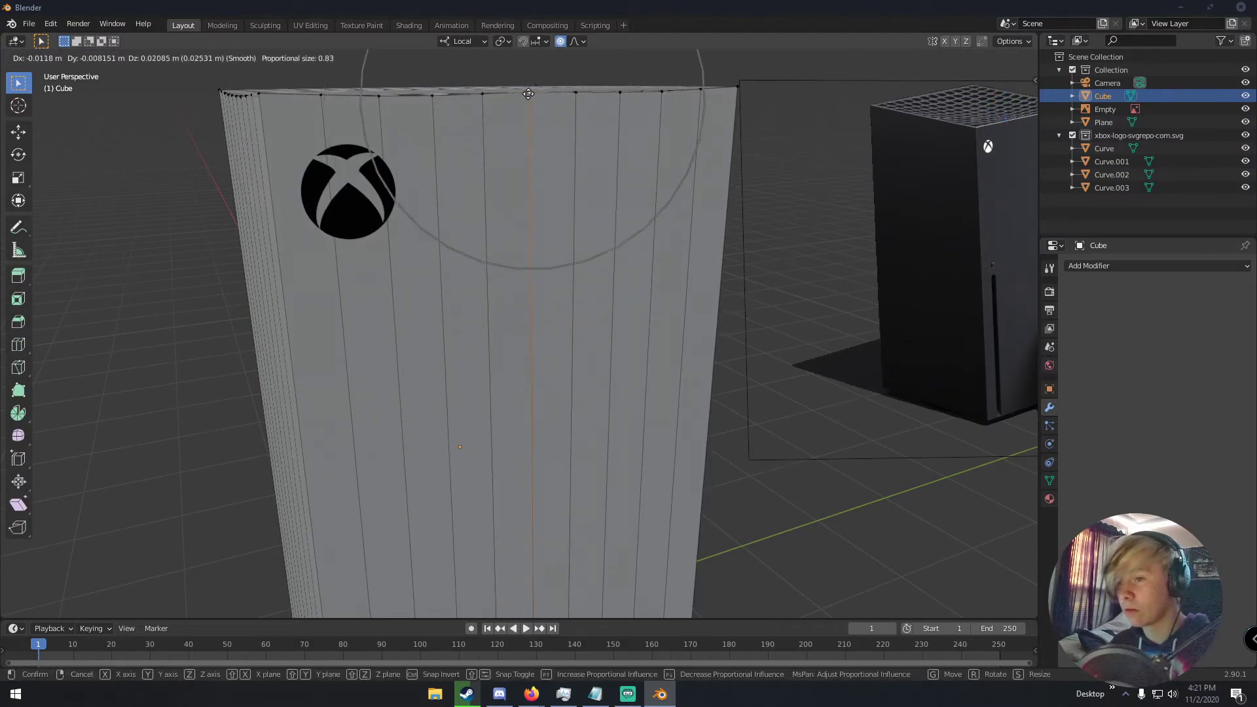
{"action": "scroll", "coordinate": [522, 98], "scroll_direction": "down", "scroll_amount": 3}
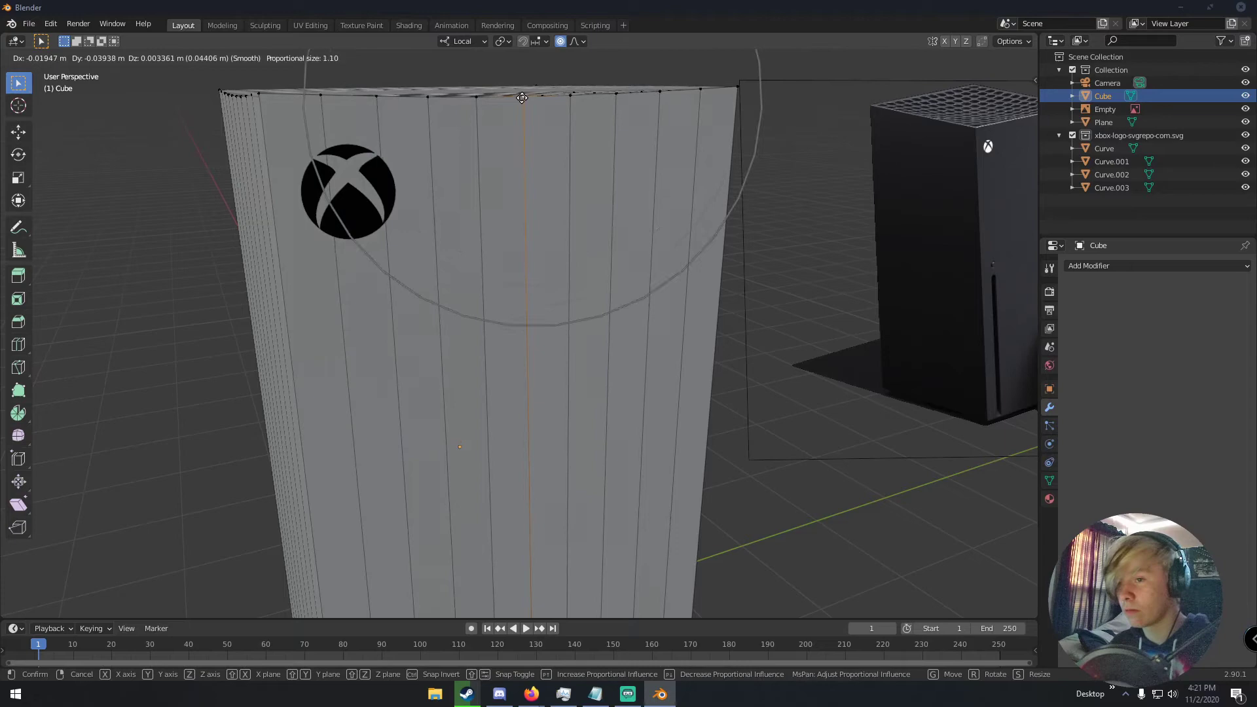
{"action": "left_click", "coordinate": [522, 93]}
{"action": "middle_click_drag", "start_coordinate": [522, 94], "coordinate": [423, 175]}
{"action": "key", "text": "Tab"}
Step: Deselect everything and examine the assembled console body against the reference image
{"action": "scroll", "coordinate": [461, 273], "scroll_direction": "up", "scroll_amount": 4}
{"action": "scroll", "coordinate": [541, 286], "scroll_direction": "down", "scroll_amount": 7}
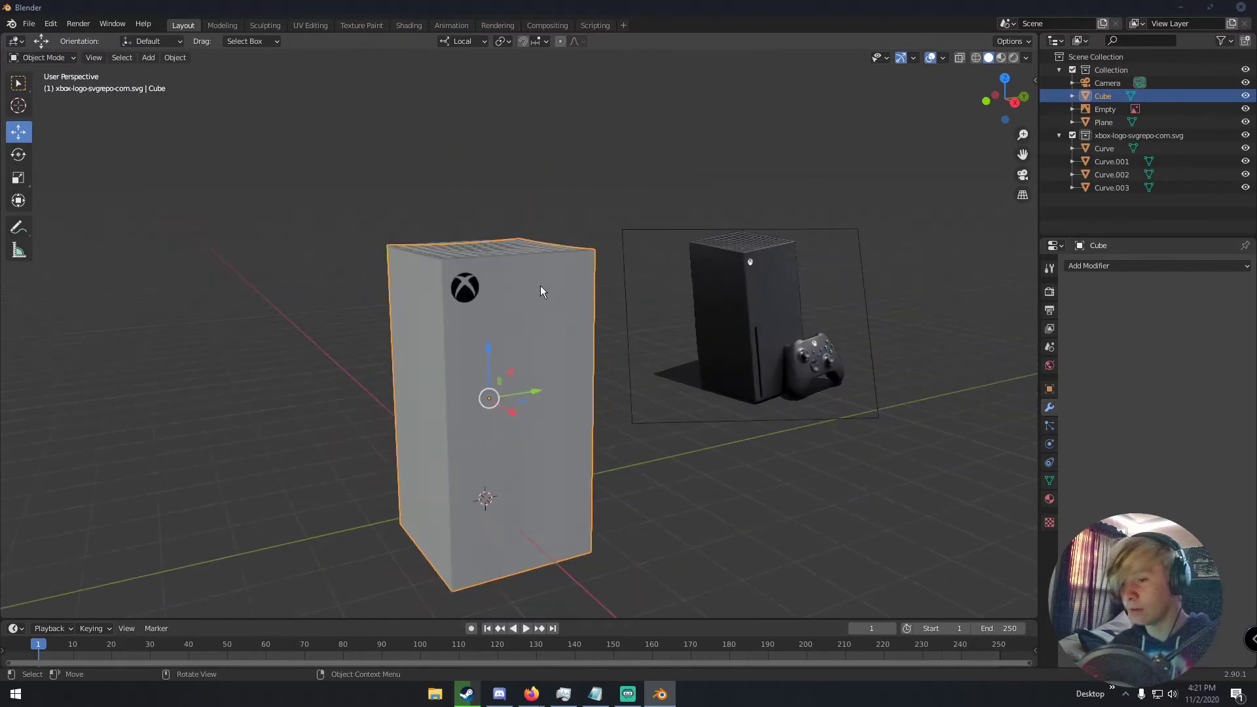
{"action": "key", "text": "alt+a"}
{"action": "scroll", "coordinate": [540, 362], "scroll_direction": "up", "scroll_amount": 4}
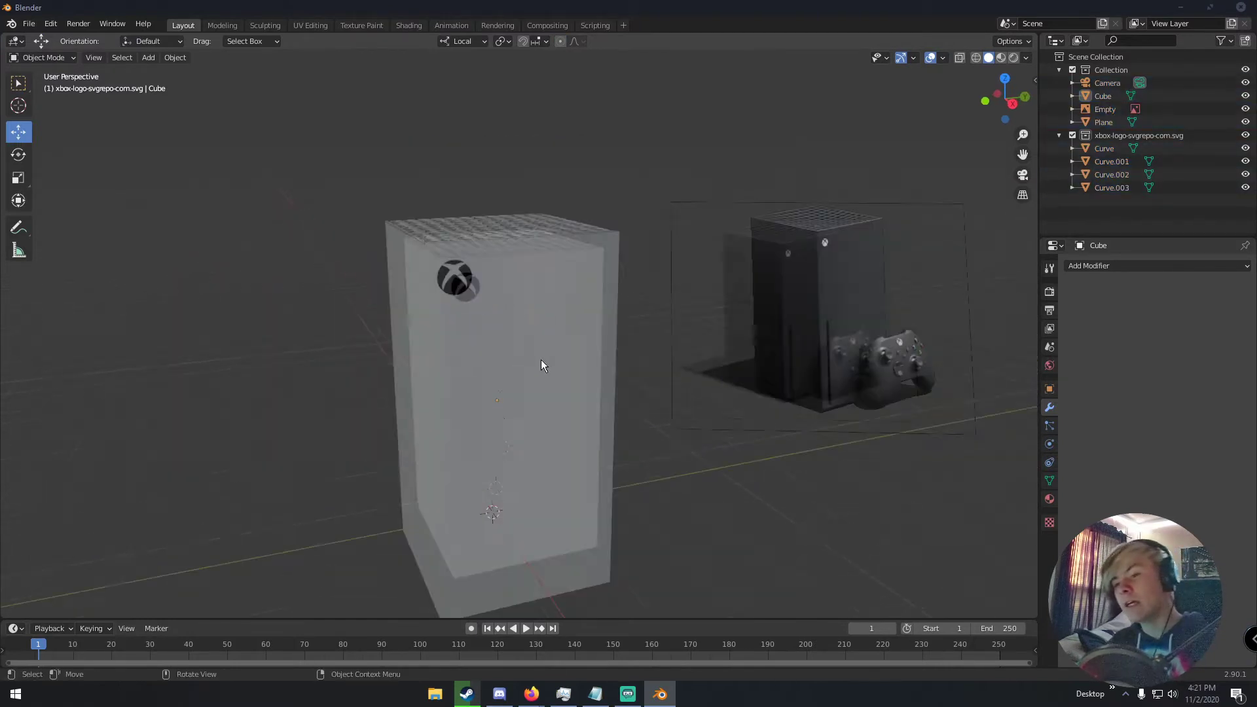
{"action": "middle_click_drag", "start_coordinate": [649, 354], "coordinate": [587, 357]}
{"action": "scroll", "coordinate": [587, 357], "scroll_direction": "down", "scroll_amount": 4}
{"action": "middle_click_drag", "start_coordinate": [894, 404], "coordinate": [747, 361], "text": "shift"}
{"action": "scroll", "coordinate": [747, 361], "scroll_direction": "up", "scroll_amount": 4}
{"action": "scroll", "coordinate": [827, 333], "scroll_direction": "down", "scroll_amount": 5}
{"action": "middle_click_drag", "start_coordinate": [412, 348], "coordinate": [498, 349]}
Step: Add a cube and move it clear of the console body
{"action": "key", "text": "shift+a"}
{"action": "mouse_move", "coordinate": [493, 344]}
{"action": "left_click", "coordinate": [532, 356]}
{"action": "scroll", "coordinate": [500, 438], "scroll_direction": "down", "scroll_amount": 4}
{"action": "key", "text": "g"}
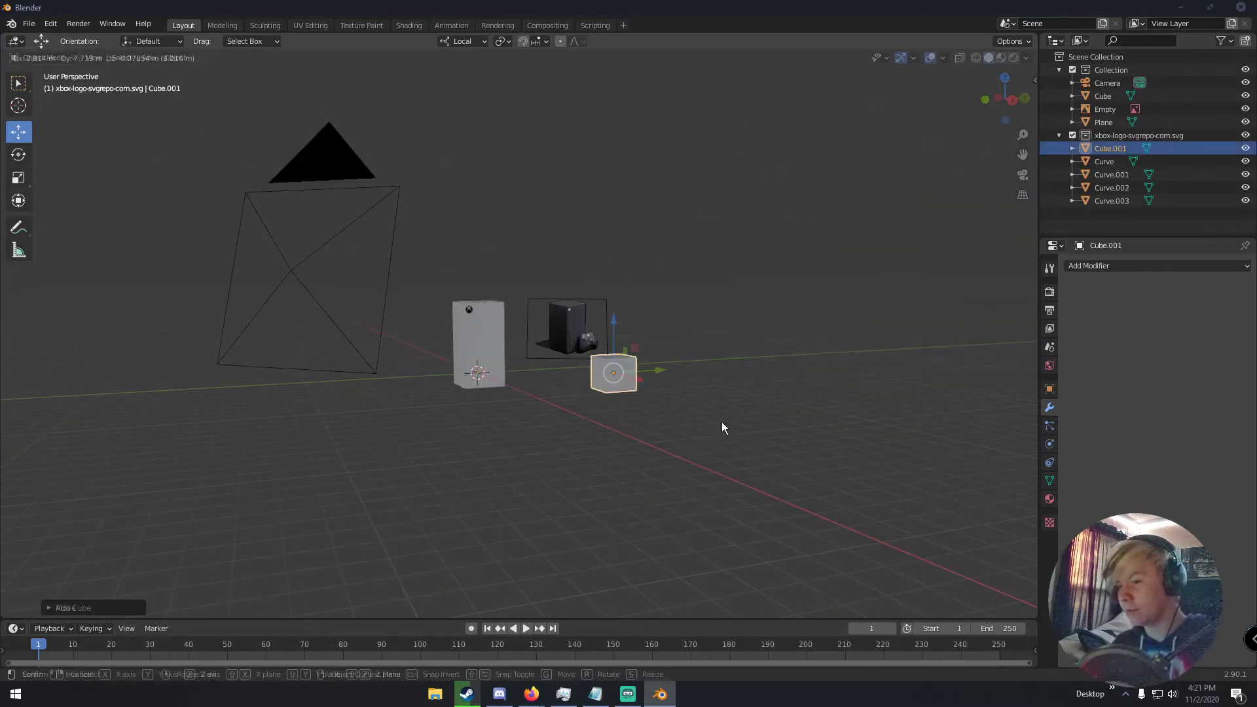
{"action": "left_click", "coordinate": [727, 424]}
Step: Scale the new cube down to a small block and move it toward the console's front face
{"action": "middle_click_drag", "start_coordinate": [740, 422], "coordinate": [688, 406]}
{"action": "scroll", "coordinate": [691, 404], "scroll_direction": "up", "scroll_amount": 2}
{"action": "key", "text": "s"}
{"action": "left_click", "coordinate": [667, 395]}
{"action": "key", "text": "g"}
{"action": "left_click", "coordinate": [462, 385]}
{"action": "middle_click_drag", "start_coordinate": [550, 384], "coordinate": [643, 379]}
{"action": "scroll", "coordinate": [643, 386], "scroll_direction": "up", "scroll_amount": 4}
{"action": "key", "text": "g"}
{"action": "left_click", "coordinate": [473, 383]}
Step: Place the small block on the console's front face near its vertical edge, refining the position along Y and X
{"action": "middle_click_drag", "start_coordinate": [473, 383], "coordinate": [536, 485]}
{"action": "key", "text": "g"}
{"action": "left_click", "coordinate": [731, 432]}
{"action": "key", "text": "g"}
{"action": "left_click", "coordinate": [552, 423]}
{"action": "key", "text": "KP_Decimal"}
{"action": "key", "text": "g"}
{"action": "key", "text": "y"}
{"action": "left_click", "coordinate": [670, 503]}
{"action": "key", "text": "g"}
{"action": "key", "text": "x"}
{"action": "left_click", "coordinate": [744, 528]}
Step: Narrow the small block to about 0.24 along its local Y axis and shift it along local Y toward the console's edge
{"action": "key", "text": "s"}
{"action": "key", "text": "y"}
{"action": "key", "text": "y"}
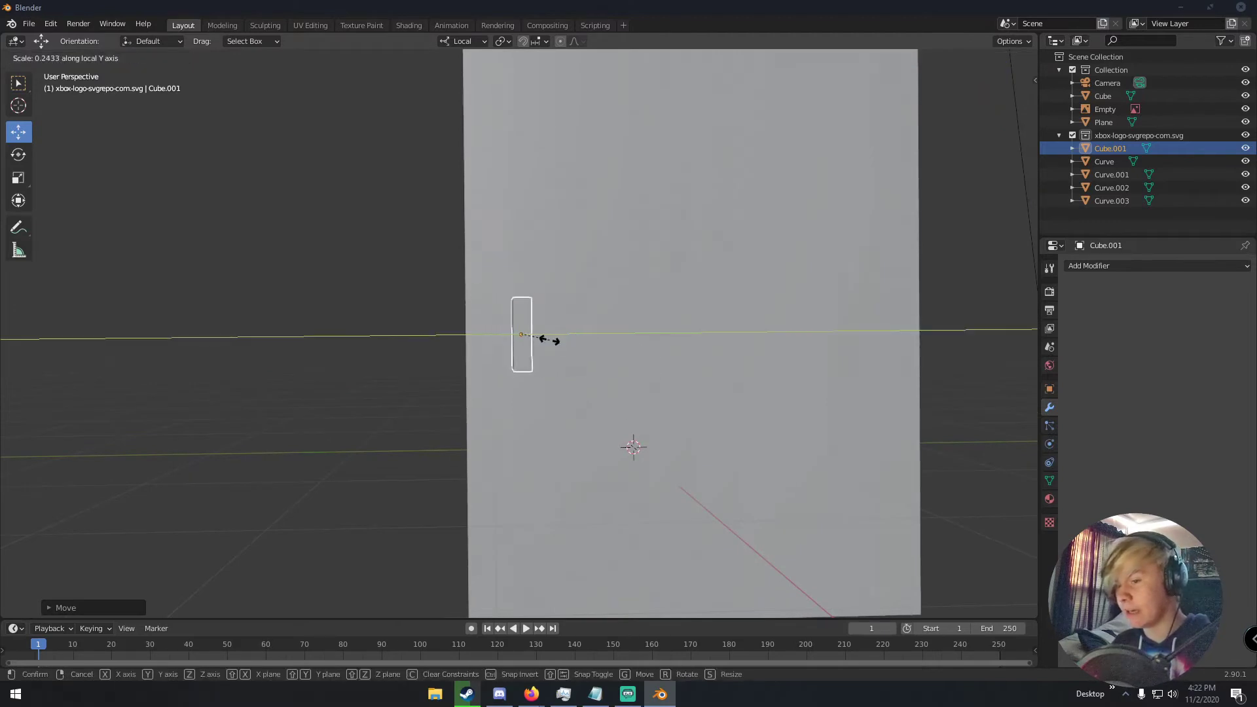
{"action": "left_click", "coordinate": [546, 344]}
{"action": "middle_click_drag", "start_coordinate": [546, 345], "coordinate": [493, 467]}
{"action": "scroll", "coordinate": [478, 369], "scroll_direction": "down", "scroll_amount": 4}
{"action": "scroll", "coordinate": [477, 370], "scroll_direction": "up", "scroll_amount": 4}
{"action": "key", "text": "g"}
{"action": "key", "text": "y"}
{"action": "key", "text": "y"}
{"action": "left_click", "coordinate": [507, 373]}
Step: Stretch the narrow block along local Z into a tall disc-slot strip and adjust its depth along X
{"action": "scroll", "coordinate": [523, 378], "scroll_direction": "down", "scroll_amount": 2}
{"action": "key", "text": "s"}
{"action": "key", "text": "z"}
{"action": "key", "text": "z"}
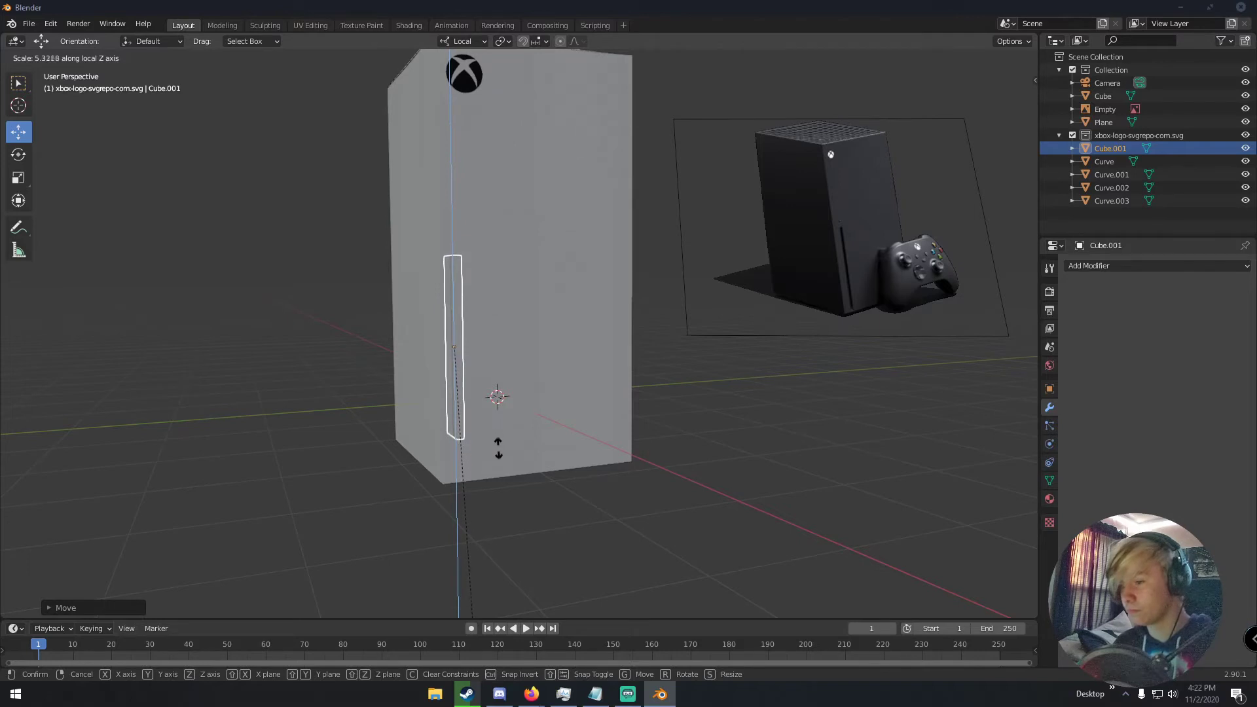
{"action": "left_click", "coordinate": [498, 128]}
{"action": "middle_click_drag", "start_coordinate": [525, 75], "coordinate": [453, 131]}
{"action": "key", "text": "g"}
{"action": "key", "text": "x"}
{"action": "left_click", "coordinate": [532, 95]}
Step: Refine the strip's length and height position along local Z to match the disc slot in the reference
{"action": "key", "text": "s"}
{"action": "key", "text": "z"}
{"action": "key", "text": "z"}
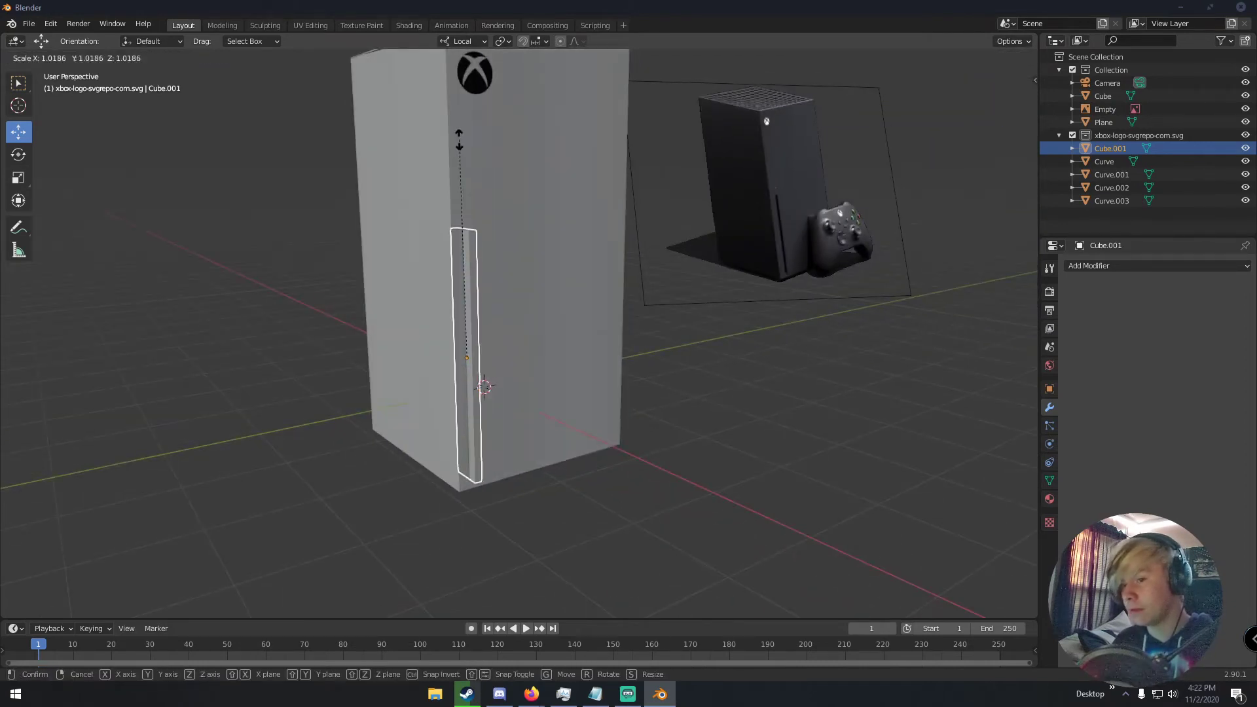
{"action": "left_click", "coordinate": [462, 131]}
{"action": "key", "text": "g"}
{"action": "key", "text": "z"}
{"action": "key", "text": "z"}
{"action": "left_click", "coordinate": [469, 140]}
{"action": "middle_click_drag", "start_coordinate": [522, 148], "coordinate": [473, 150]}
Step: Try bevelling all edges of the strip with 8 segments, and undo the bevel
{"action": "key", "text": "Tab"}
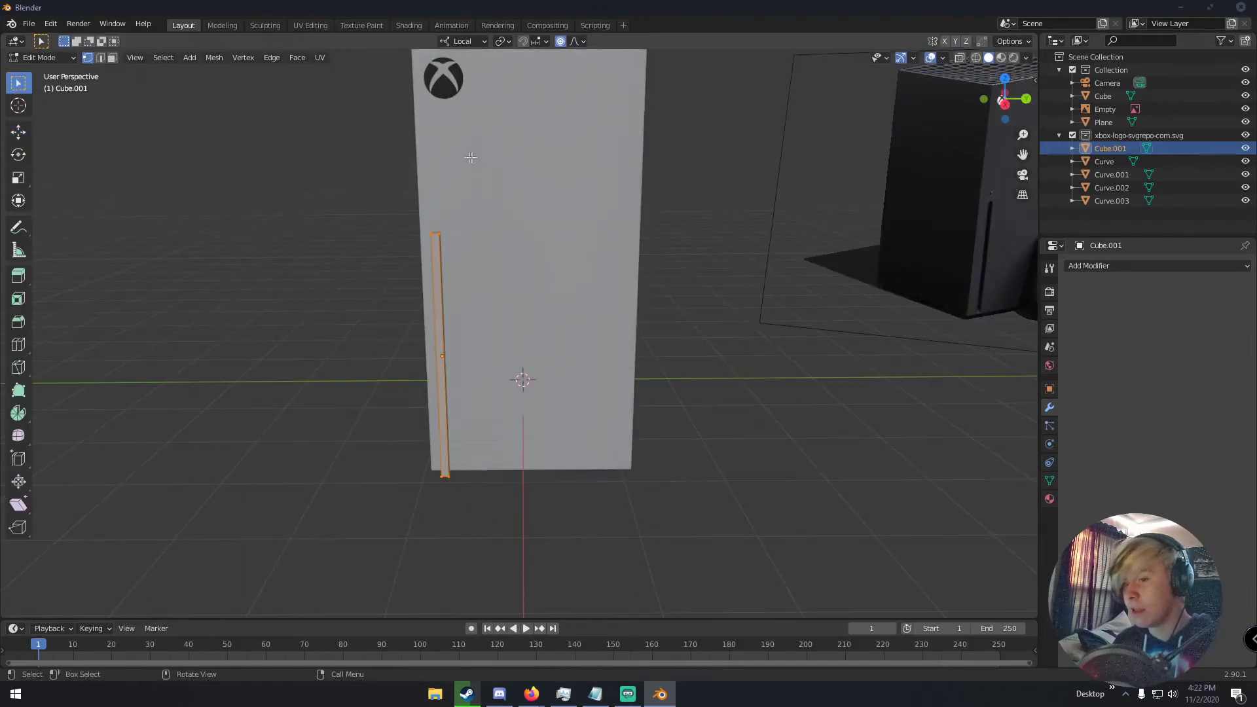
{"action": "scroll", "coordinate": [435, 191], "scroll_direction": "down", "scroll_amount": 3}
{"action": "scroll", "coordinate": [436, 191], "scroll_direction": "up", "scroll_amount": 5}
{"action": "key", "text": "ctrl+b"}
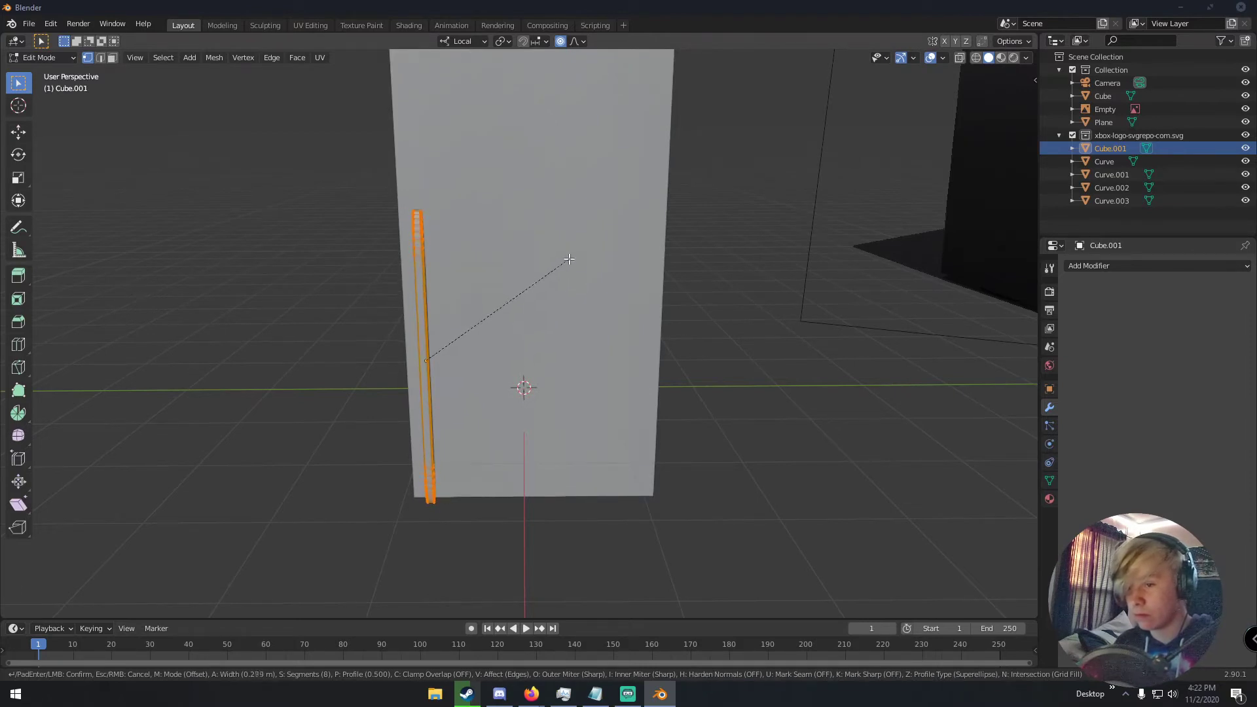
{"action": "left_click", "coordinate": [576, 238]}
{"action": "key", "text": "Tab"}
{"action": "middle_click_drag", "start_coordinate": [576, 238], "coordinate": [595, 218]}
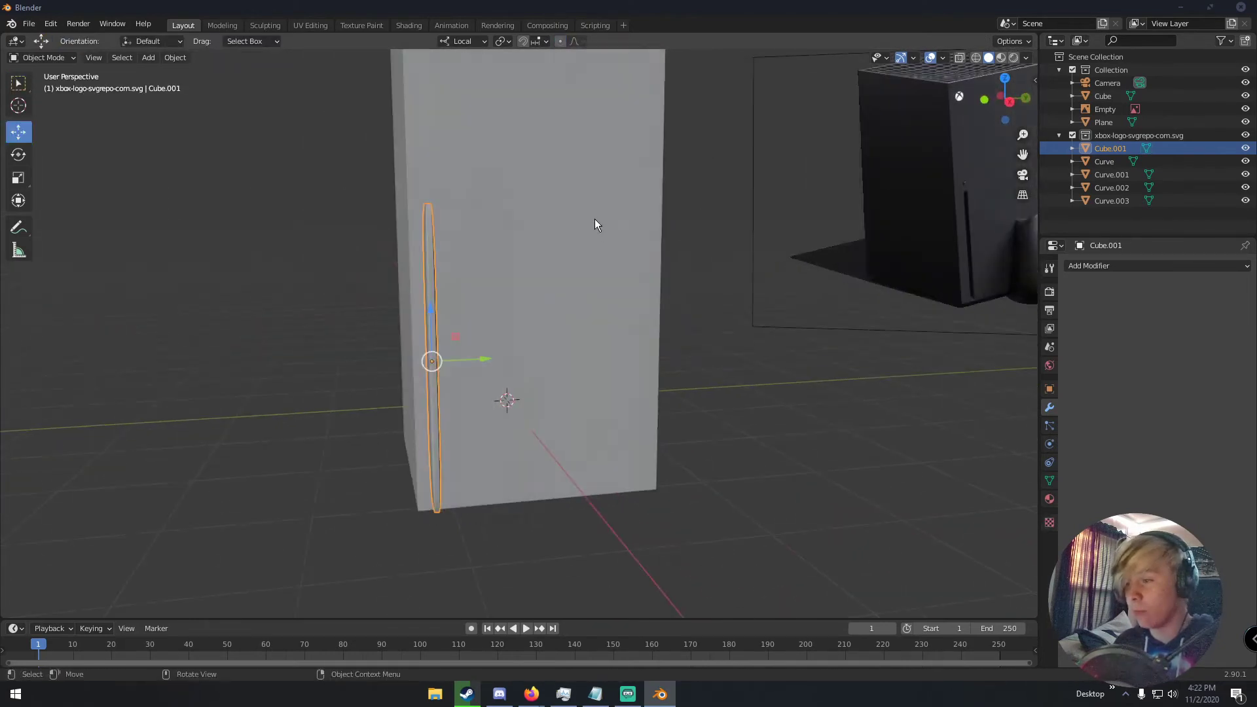
{"action": "scroll", "coordinate": [564, 212], "scroll_direction": "up", "scroll_amount": 2}
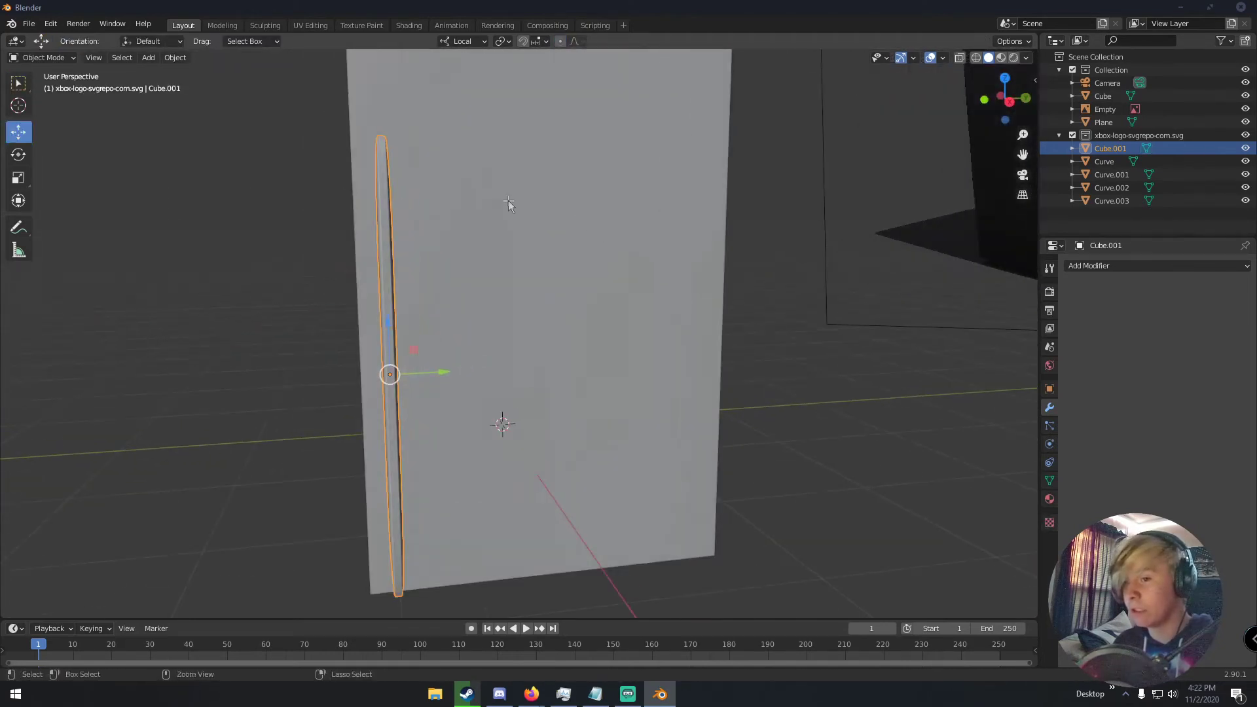
{"action": "key", "text": "Tab"}
{"action": "key", "text": "r"}
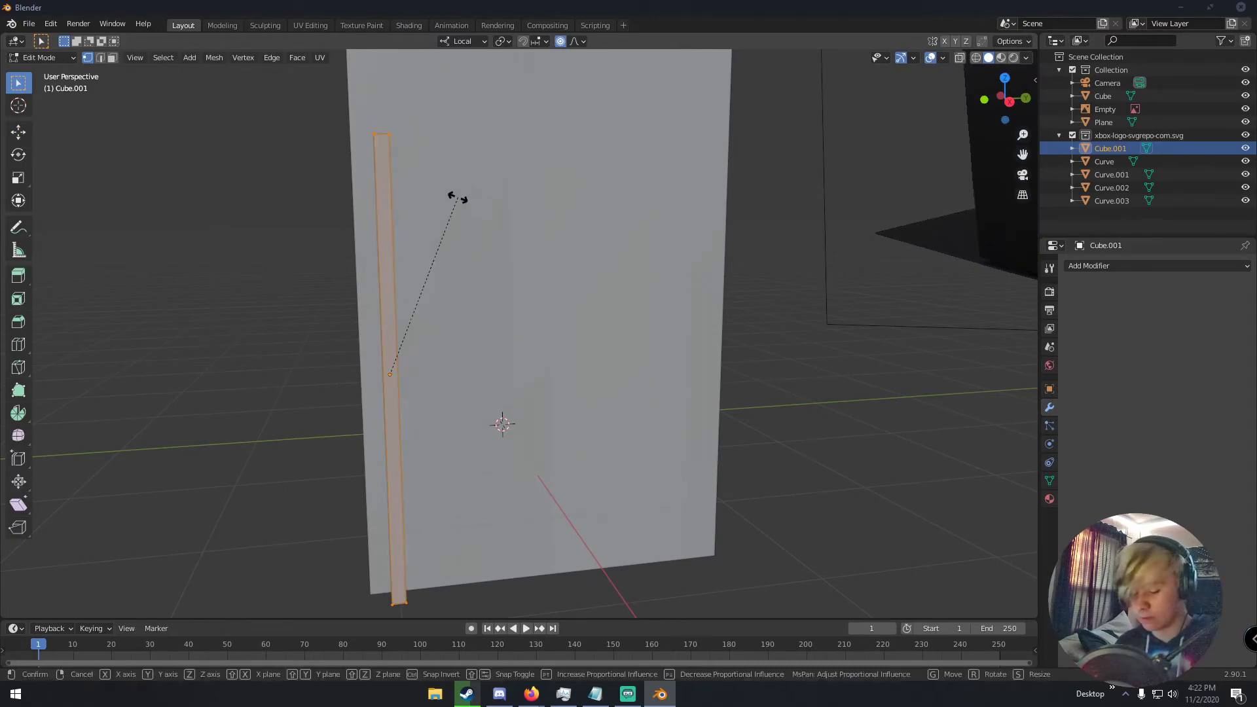
{"action": "key", "text": "Escape"}
{"action": "key", "text": "Tab"}
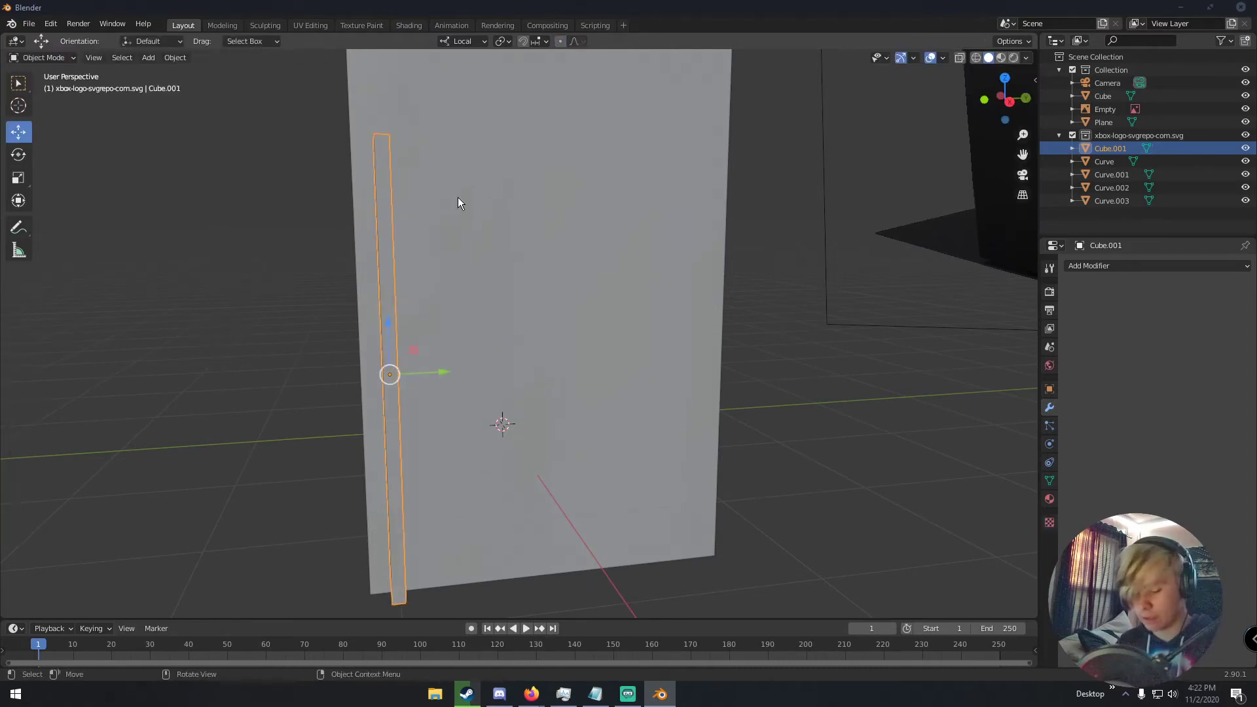
Step: Rotate the strip 90° about its local Z axis
{"action": "key", "text": "r"}
{"action": "key", "text": "x"}
{"action": "key", "text": "x"}
{"action": "type", "text": "90"}
{"action": "key", "text": "BackSpace"}
{"action": "key", "text": "BackSpace"}
{"action": "type", "text": "z"}
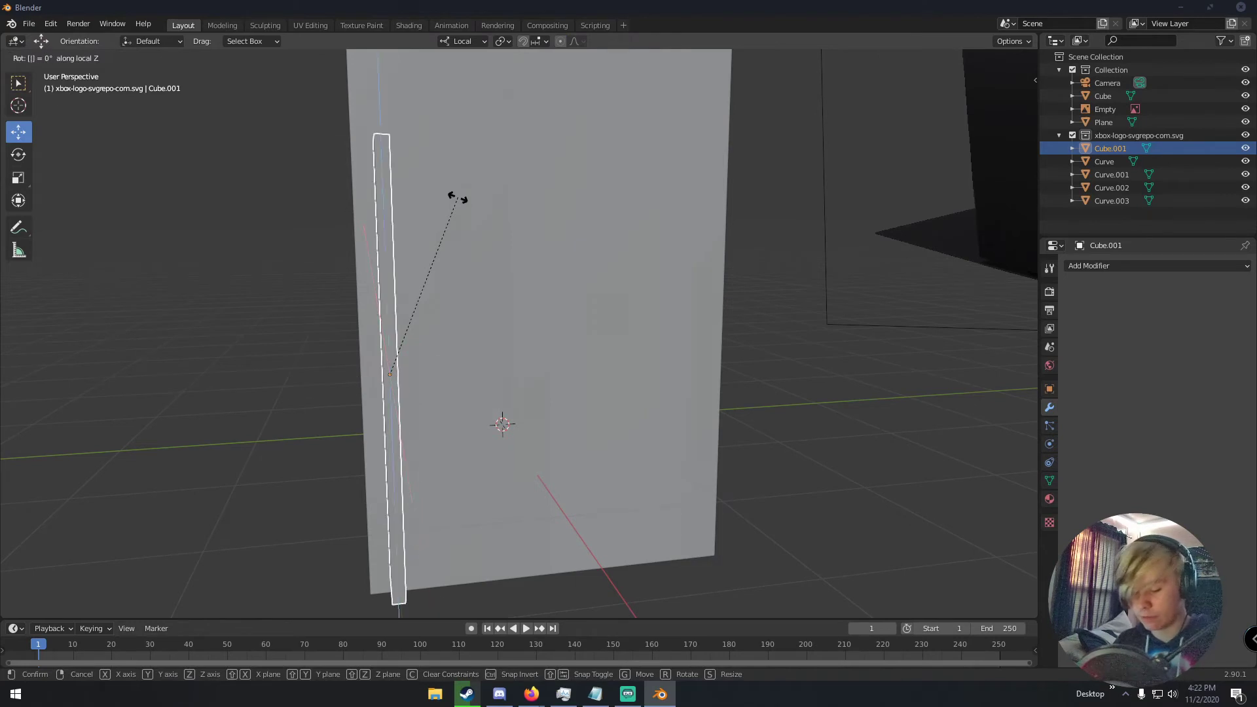
{"action": "type", "text": "90"}
{"action": "key", "text": "Return"}
Step: Thin the rotated strip along its local X axis and adjust its depth in the front face along local Y
{"action": "key", "text": "s"}
{"action": "key", "text": "x"}
{"action": "key", "text": "x"}
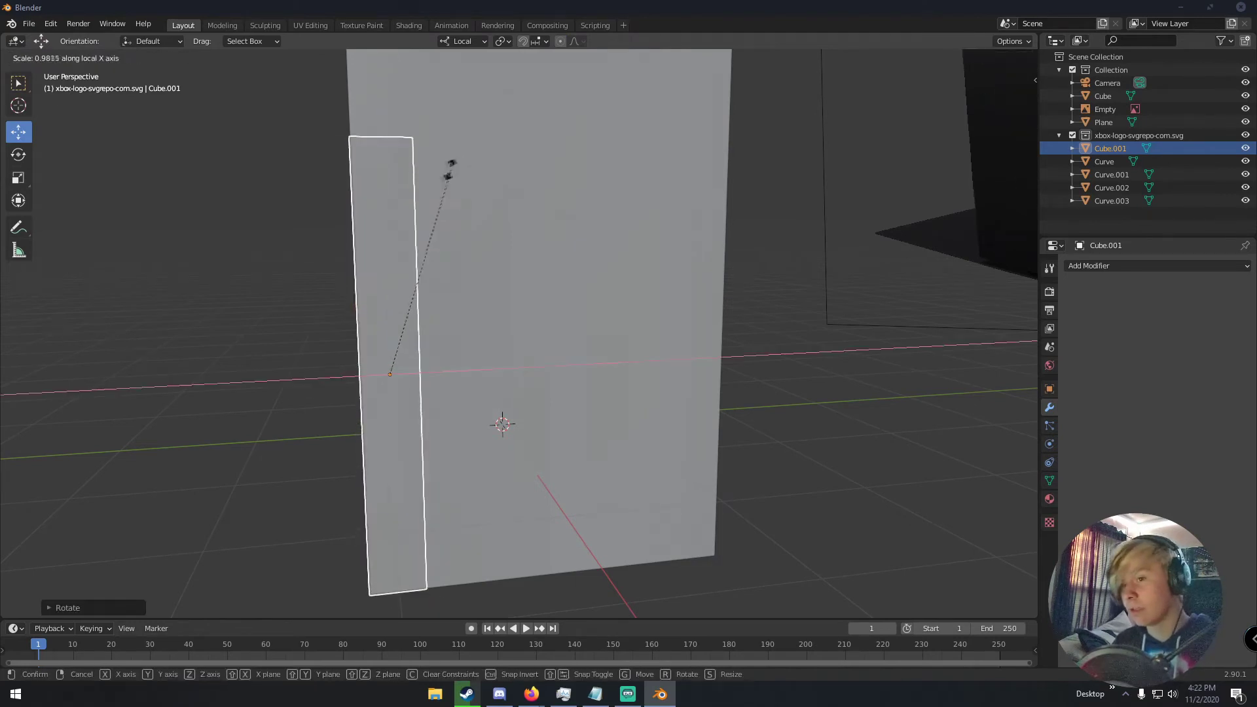
{"action": "left_click", "coordinate": [384, 321]}
{"action": "middle_click_drag", "start_coordinate": [384, 321], "coordinate": [453, 302]}
{"action": "key", "text": "g"}
{"action": "key", "text": "y"}
{"action": "key", "text": "y"}
{"action": "left_click", "coordinate": [537, 328]}
Step: Try bevelling all of the strip's edges with 8 segments and adding a loop cut, and undo both
{"action": "key", "text": "Tab"}
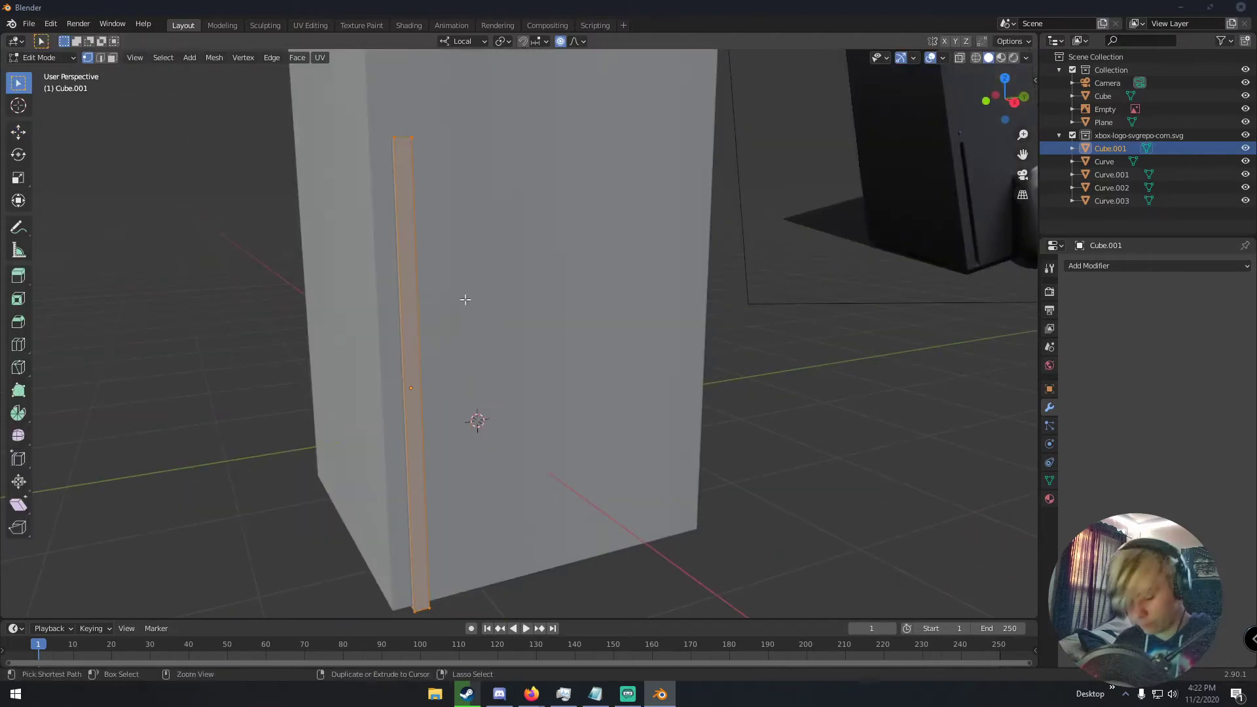
{"action": "key", "text": "ctrl+b"}
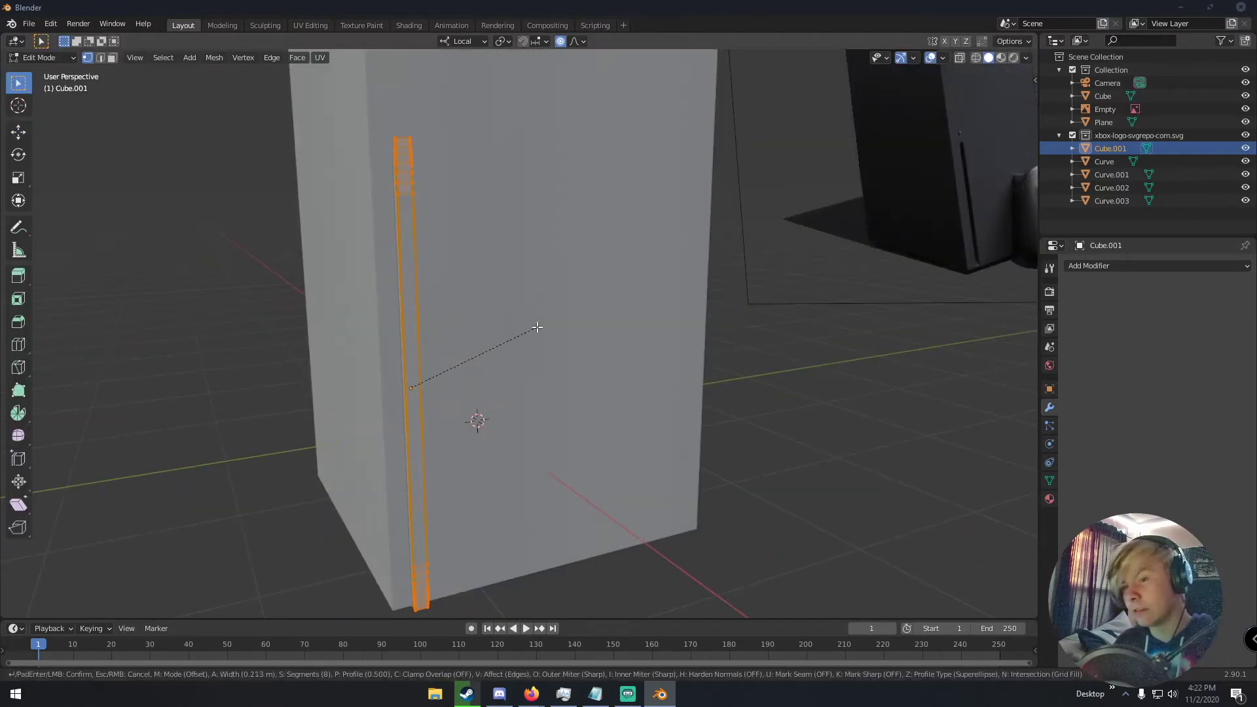
{"action": "left_click", "coordinate": [521, 329]}
{"action": "middle_click_drag", "start_coordinate": [521, 329], "coordinate": [585, 332]}
{"action": "right_click", "coordinate": [586, 332]}
{"action": "middle_click_drag", "start_coordinate": [603, 190], "coordinate": [560, 190]}
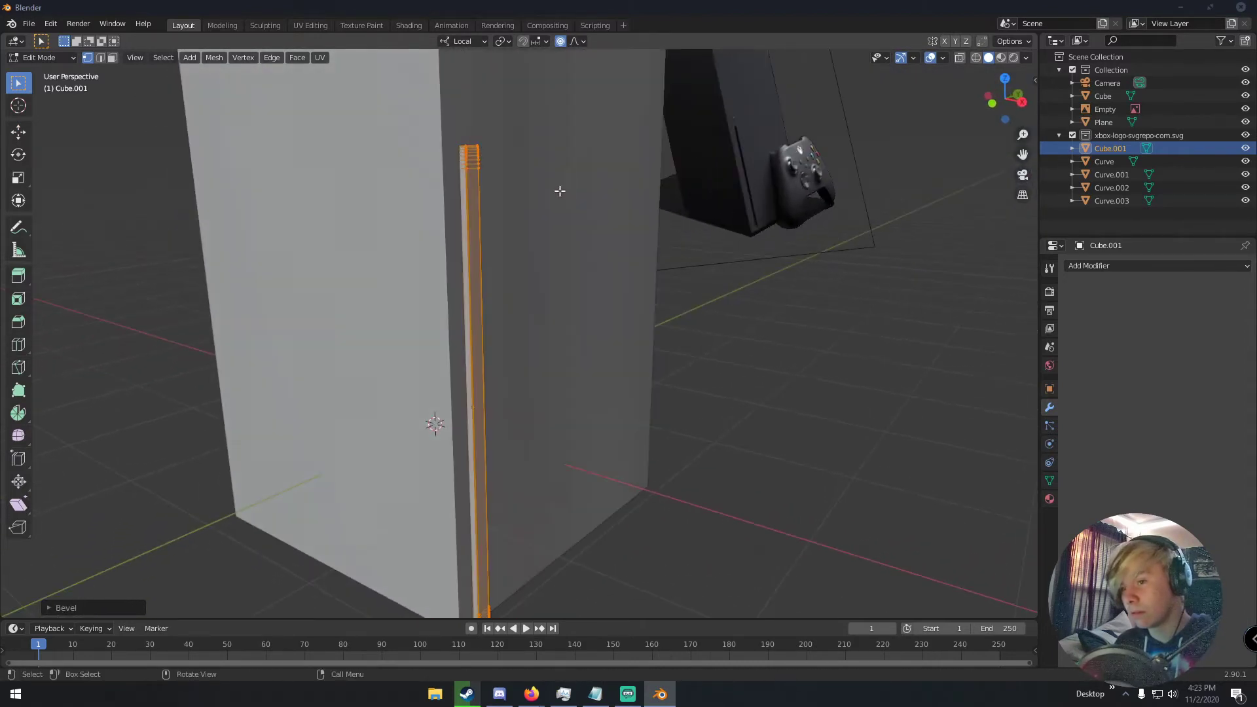
{"action": "key", "text": "ctrl+r"}
{"action": "left_click", "coordinate": [460, 147]}
{"action": "left_click", "coordinate": [459, 146]}
{"action": "key", "text": "ctrl+z"}
Step: Add a lengthwise loop cut to the strip and bevel the portion on one side of it
{"action": "key", "text": "ctrl+r"}
{"action": "scroll", "coordinate": [459, 146], "scroll_direction": "up", "scroll_amount": 2}
{"action": "left_click", "coordinate": [460, 146]}
{"action": "left_click", "coordinate": [460, 147]}
{"action": "middle_click_drag", "start_coordinate": [461, 145], "coordinate": [485, 150]}
{"action": "right_click", "coordinate": [484, 151]}
{"action": "left_click", "coordinate": [485, 149]}
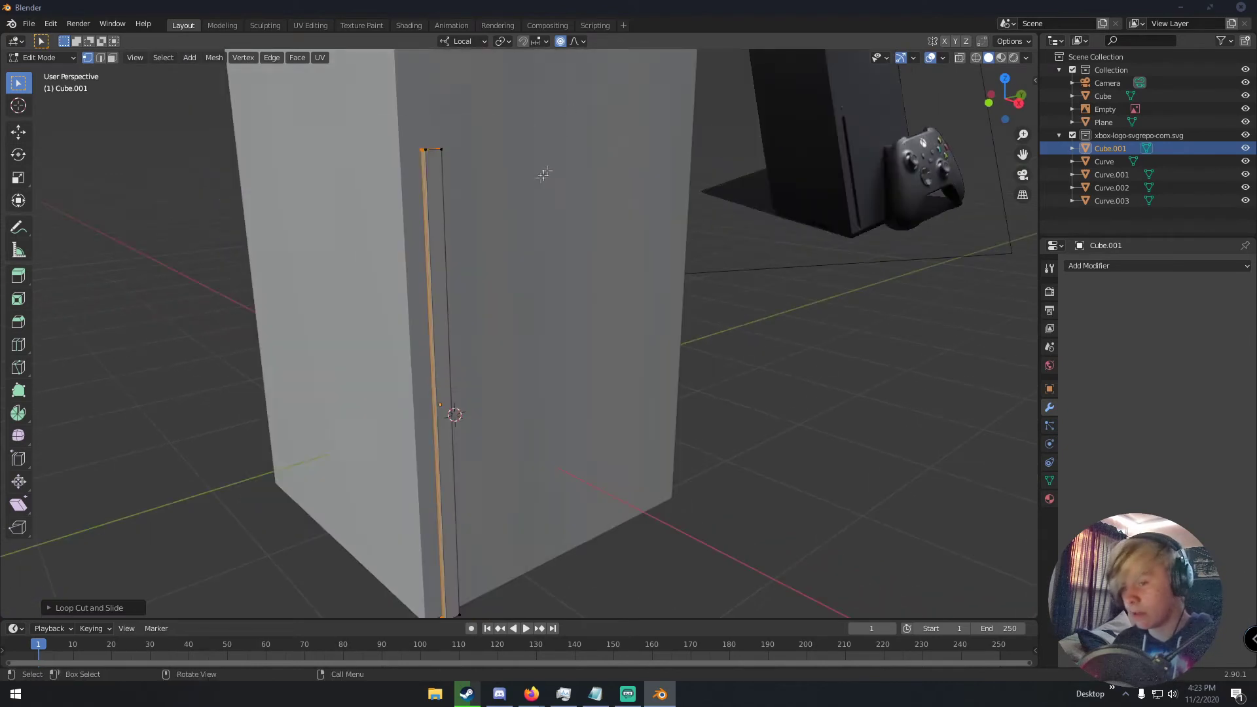
{"action": "left_click", "coordinate": [663, 214]}
{"action": "key", "text": "Tab"}
Step: Add a Boolean modifier set to Difference to the console box, with the slot strip as the cutting object
{"action": "middle_click_drag", "start_coordinate": [647, 213], "coordinate": [580, 199]}
{"action": "scroll", "coordinate": [538, 191], "scroll_direction": "up", "scroll_amount": 3}
{"action": "scroll", "coordinate": [537, 188], "scroll_direction": "down", "scroll_amount": 5}
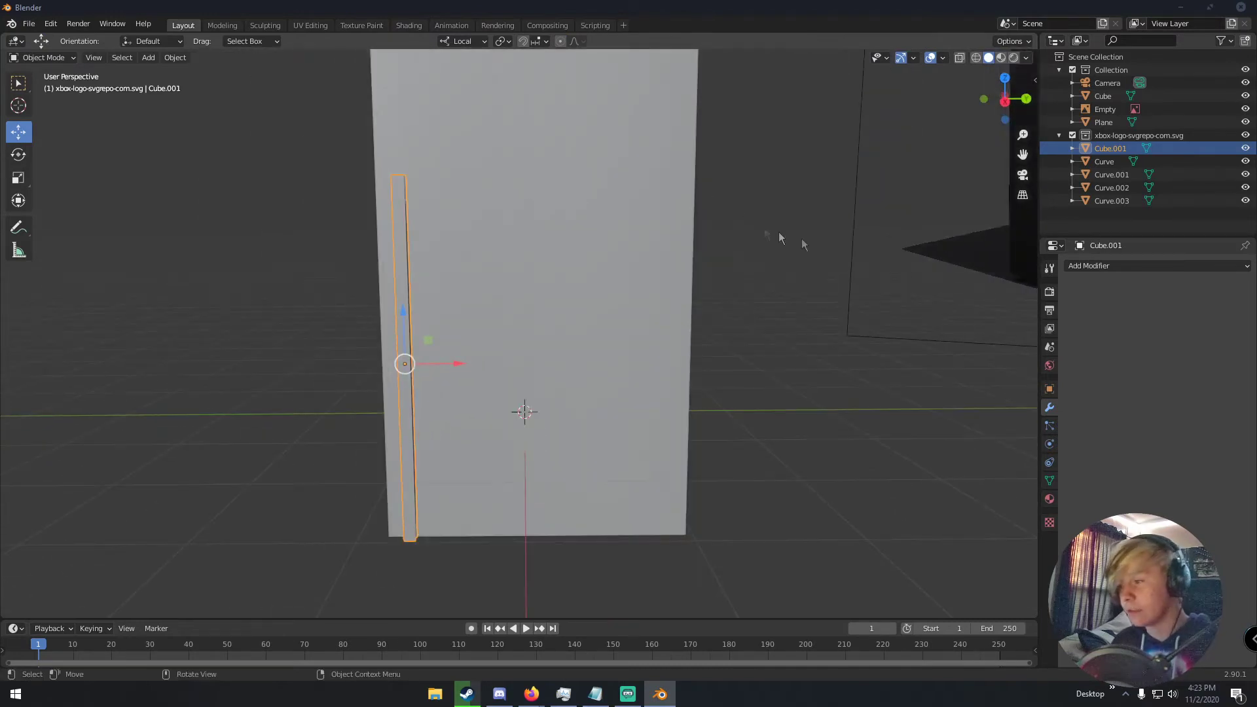
{"action": "left_click", "coordinate": [689, 258]}
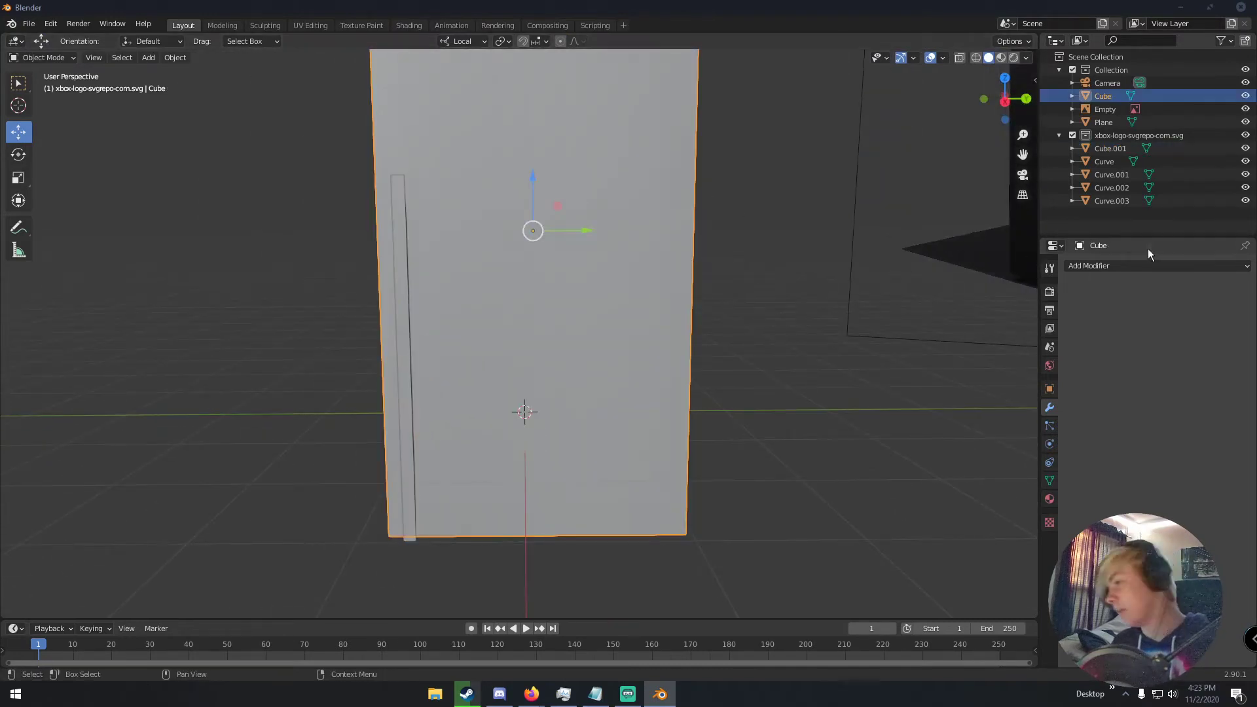
{"action": "left_click", "coordinate": [1121, 265]}
{"action": "left_click", "coordinate": [1015, 324]}
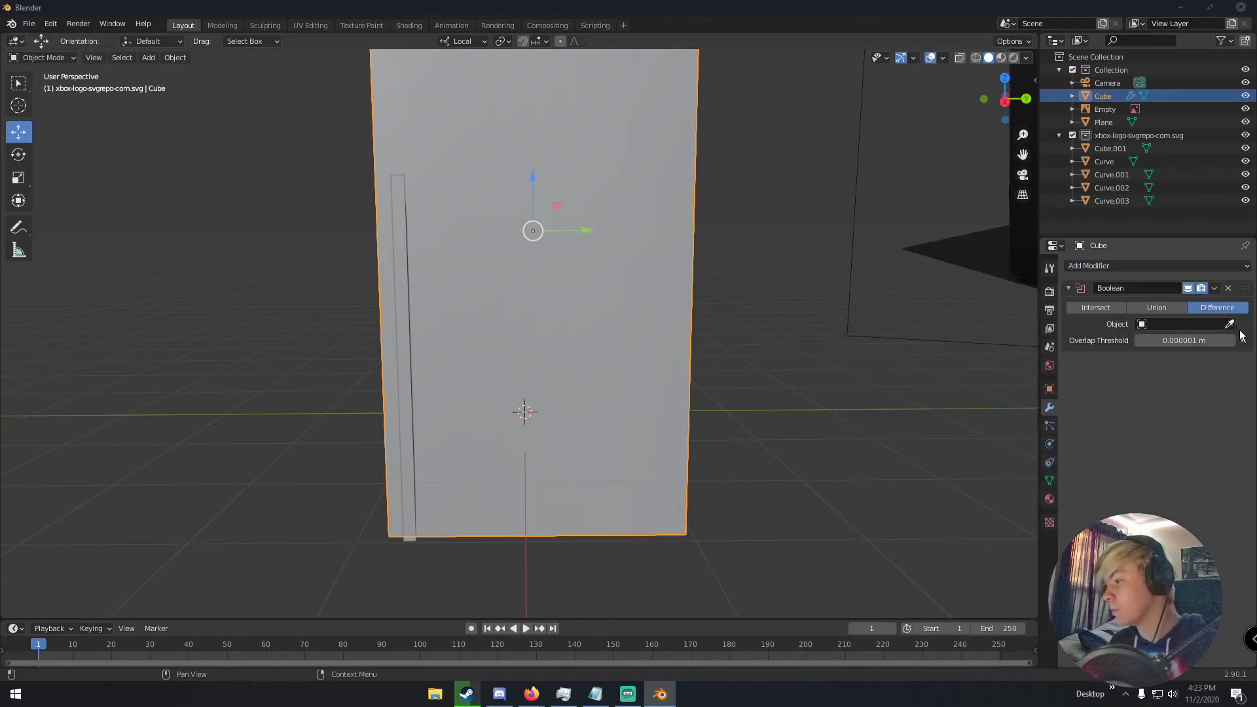
{"action": "left_click", "coordinate": [404, 230]}
Step: Reorient the normals of the slot strip's whole mesh
{"action": "middle_click_drag", "start_coordinate": [575, 238], "coordinate": [659, 249]}
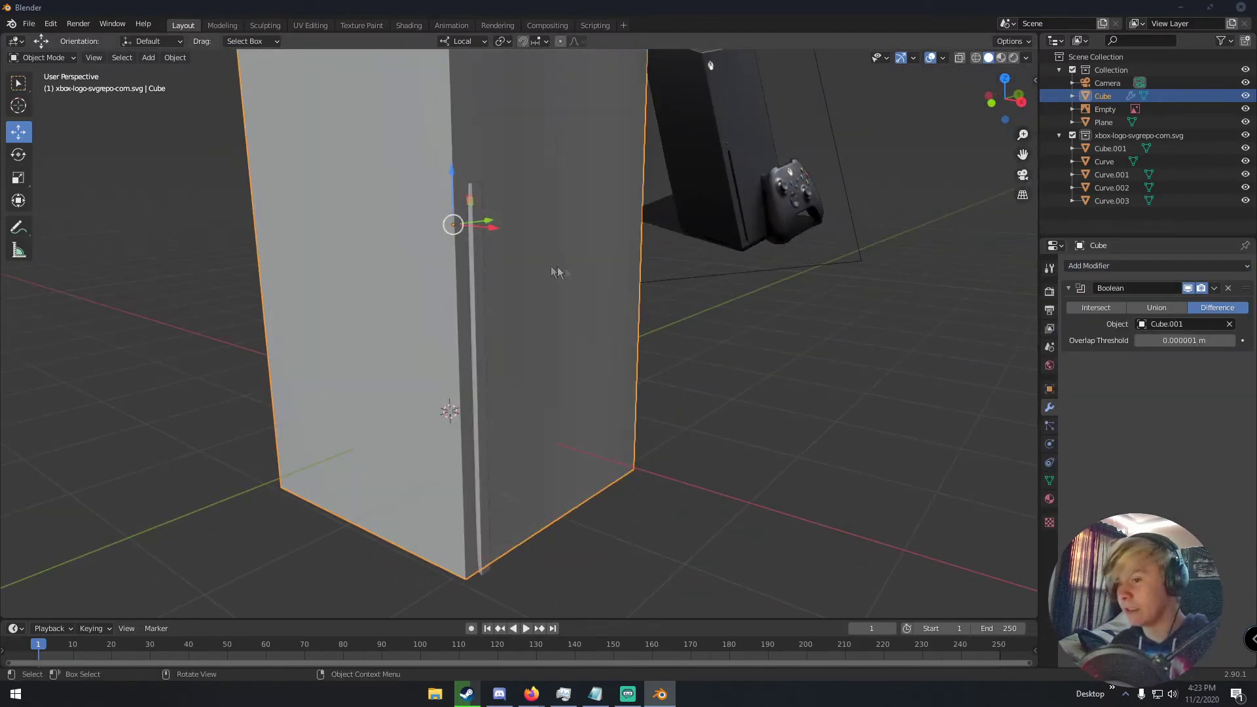
{"action": "left_click", "coordinate": [477, 268]}
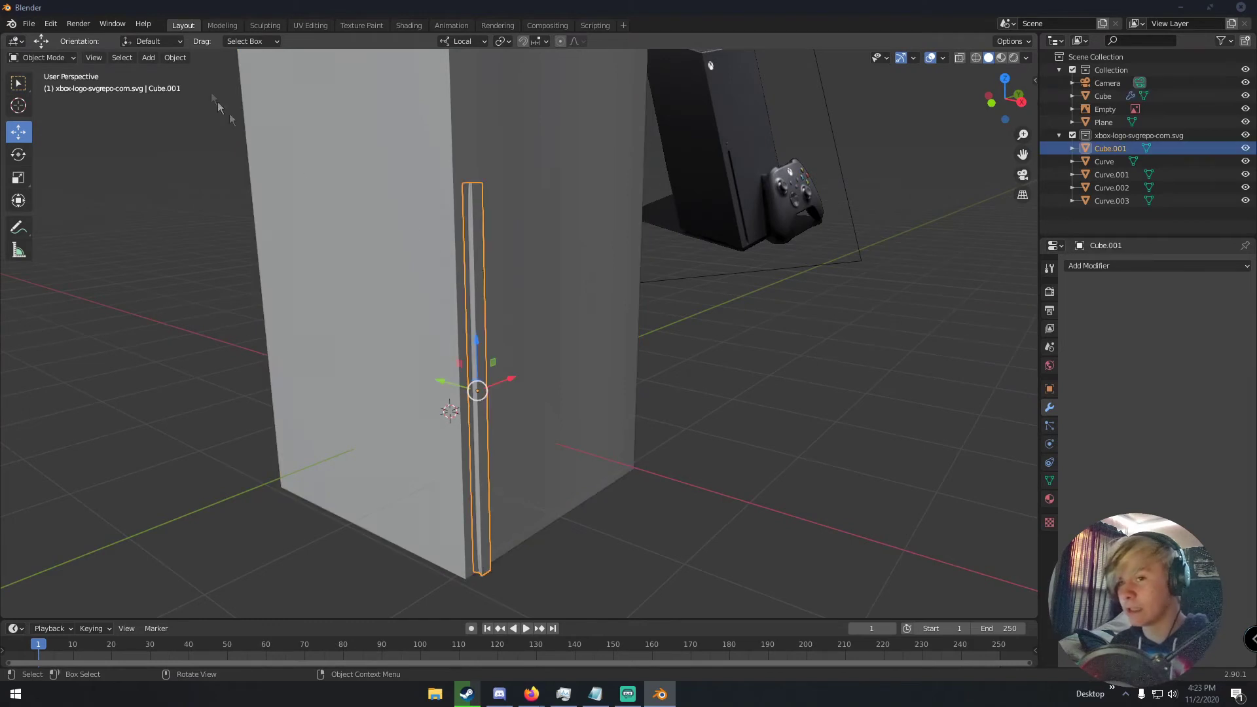
{"action": "left_click", "coordinate": [174, 58]}
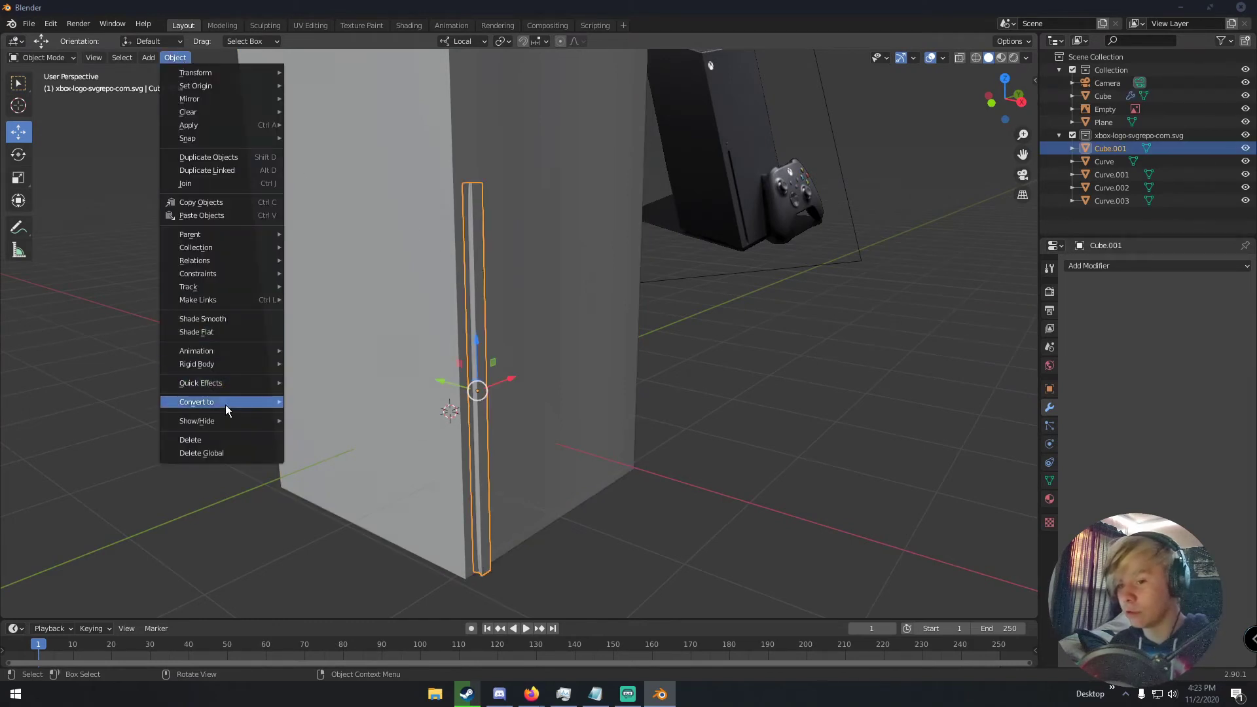
{"action": "key", "text": "Tab"}
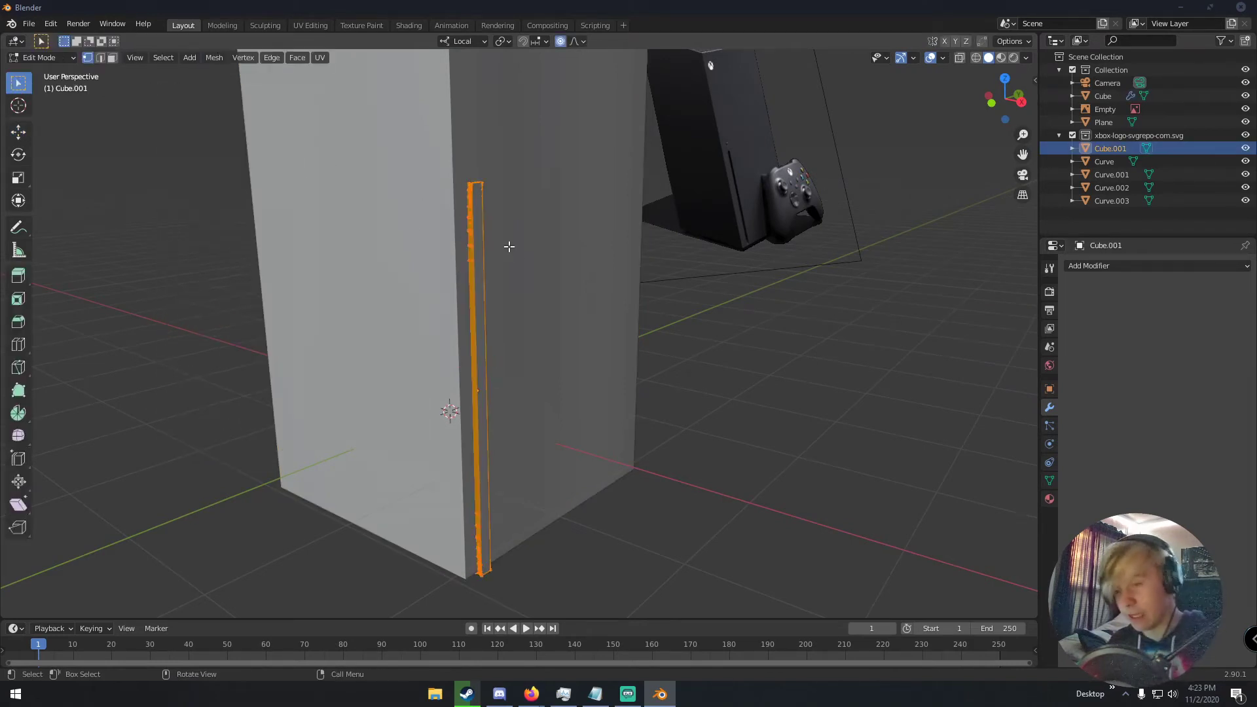
{"action": "left_click", "coordinate": [214, 58]}
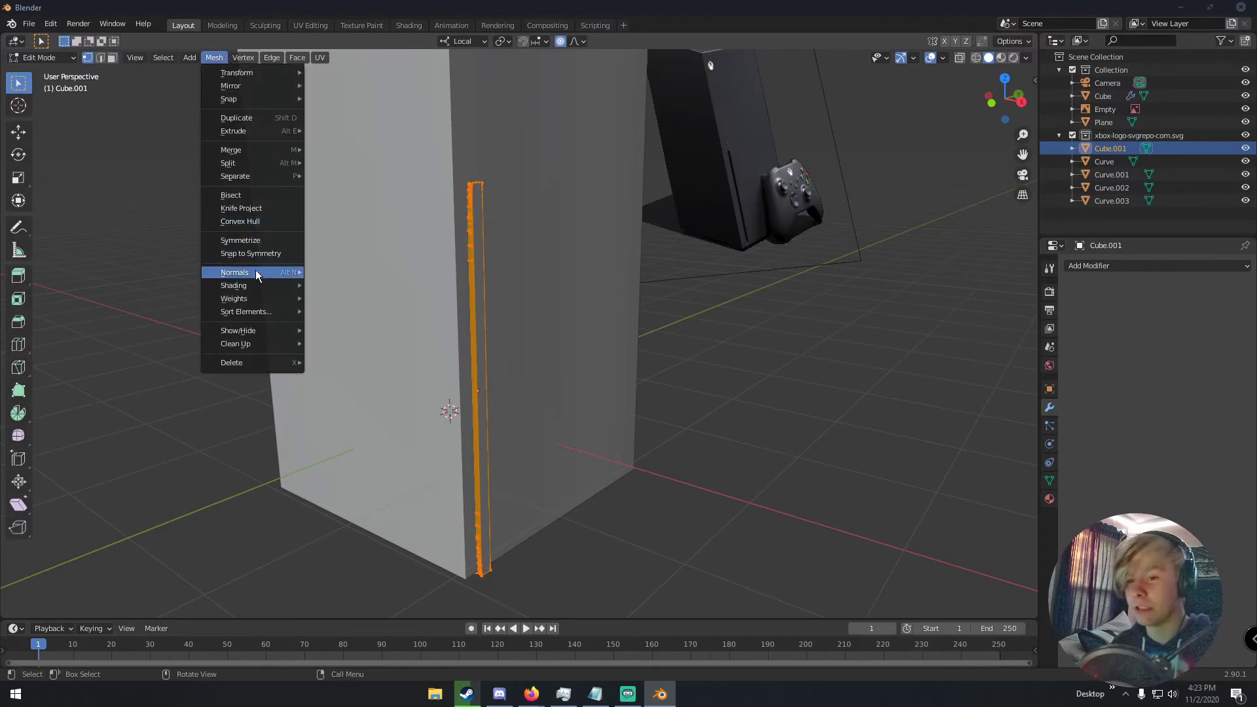
{"action": "mouse_move", "coordinate": [259, 273]}
{"action": "left_click", "coordinate": [352, 272]}
{"action": "key", "text": "Tab"}
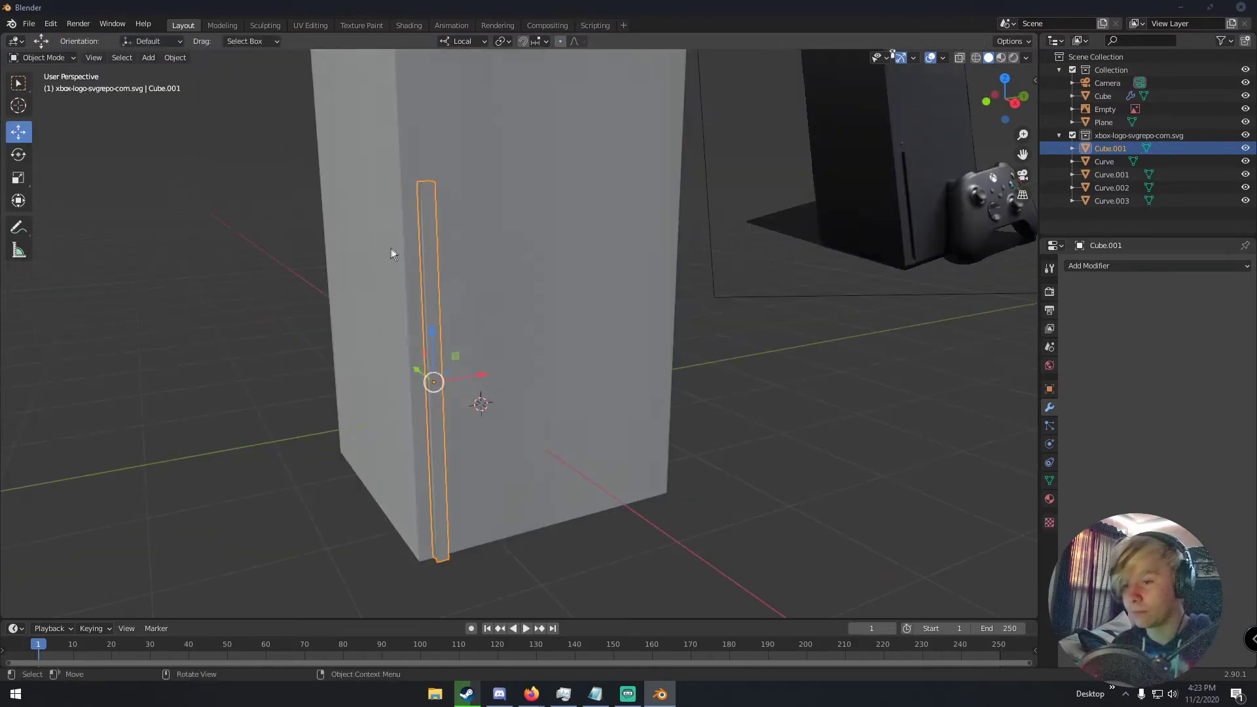
Step: Apply the Boolean modifier on the console box and delete the slot strip used as the cutter
{"action": "left_click", "coordinate": [473, 234]}
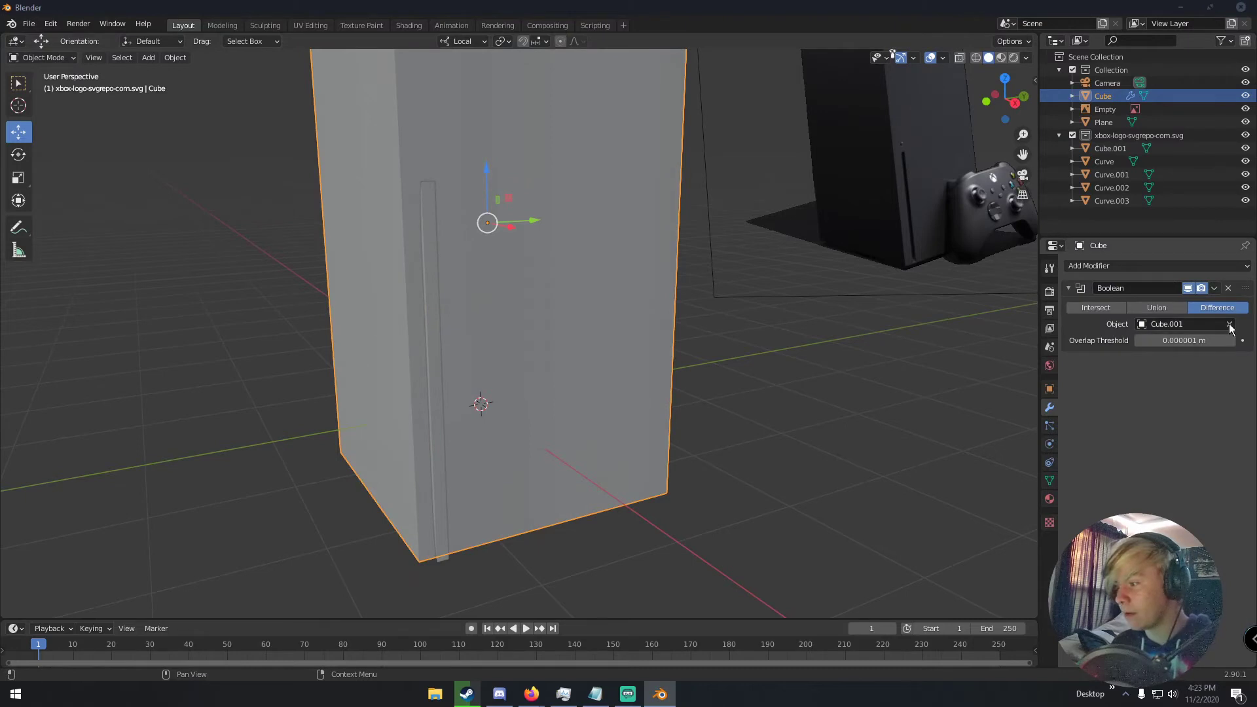
{"action": "left_click", "coordinate": [438, 244]}
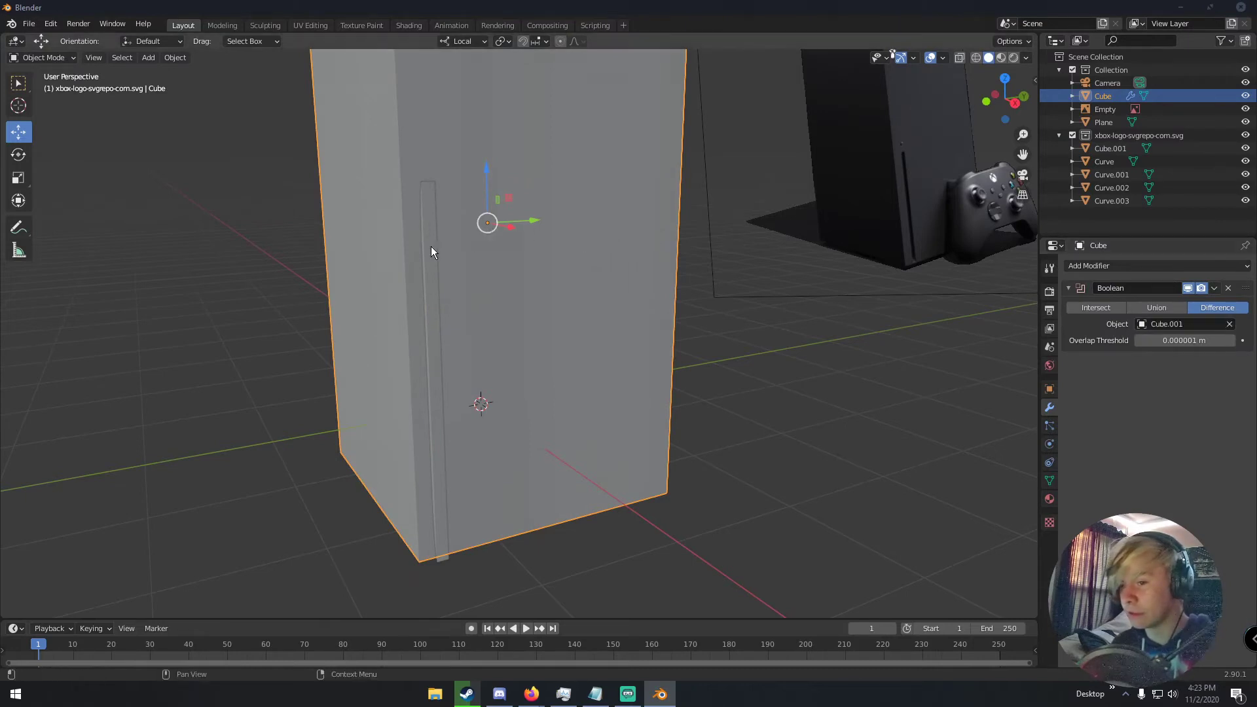
{"action": "middle_click_drag", "start_coordinate": [442, 247], "coordinate": [398, 251]}
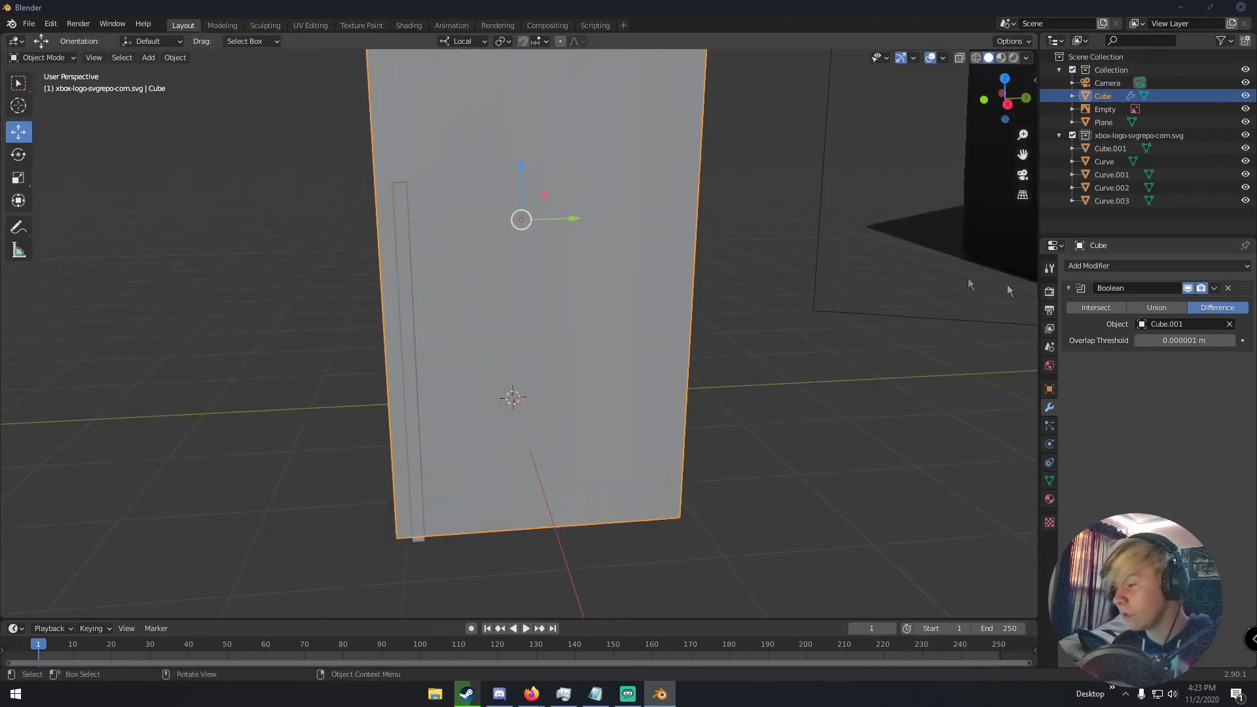
{"action": "left_click", "coordinate": [1215, 288]}
{"action": "left_click", "coordinate": [1152, 303]}
{"action": "left_click", "coordinate": [400, 258]}
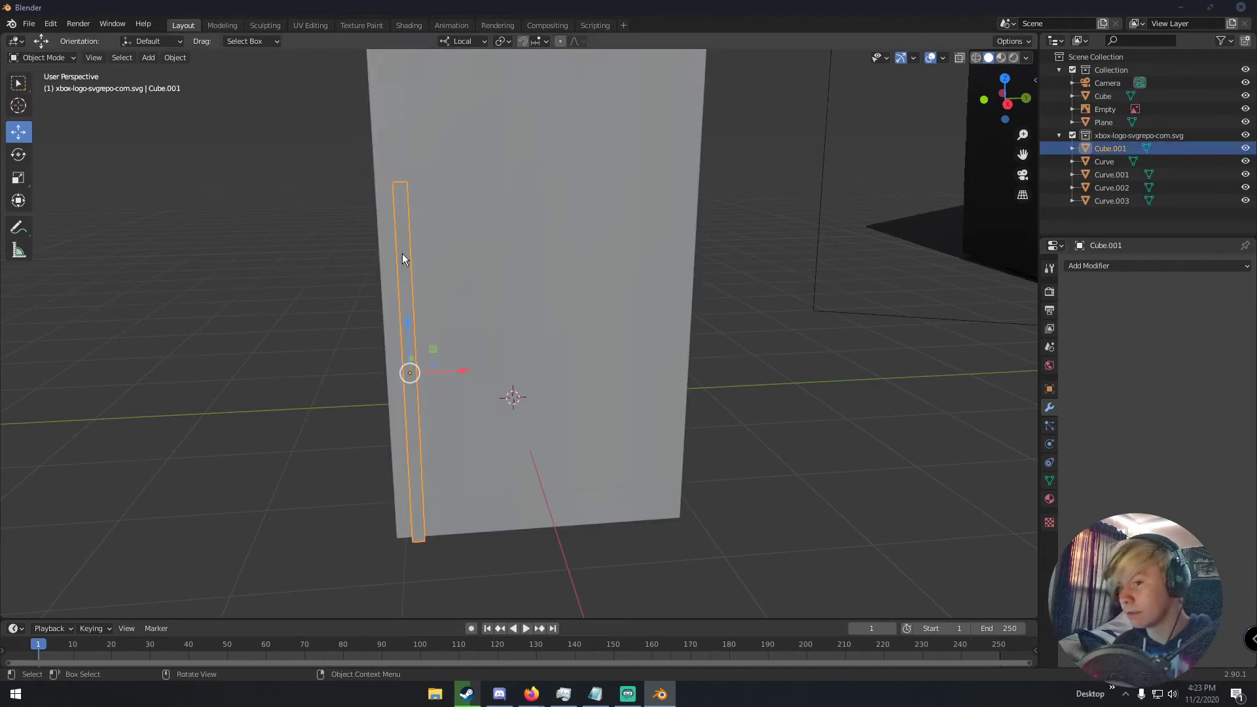
{"action": "key", "text": "Delete"}
{"action": "middle_click_drag", "start_coordinate": [402, 253], "coordinate": [424, 230]}
{"action": "scroll", "coordinate": [330, 184], "scroll_direction": "down", "scroll_amount": 2}
{"action": "right_click", "coordinate": [423, 229]}
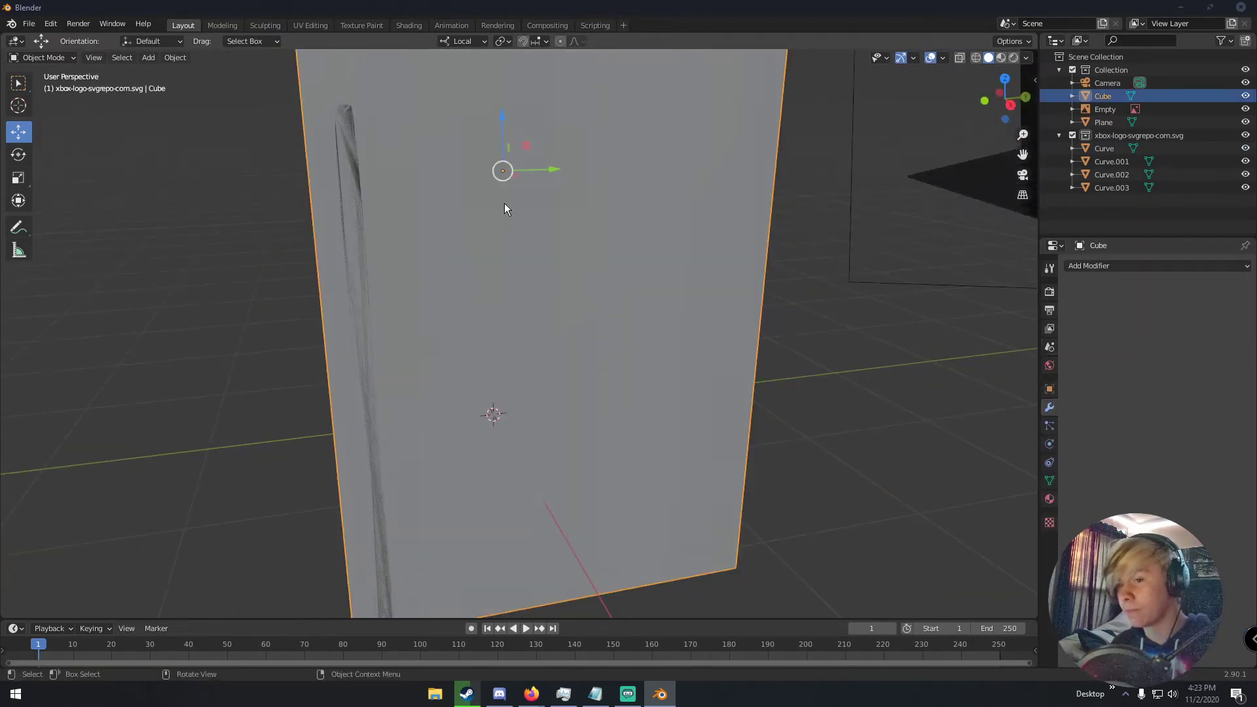
Step: Merge the cut slot's selected vertices by distance in the console box mesh
{"action": "middle_click_drag", "start_coordinate": [505, 203], "coordinate": [395, 253]}
{"action": "scroll", "coordinate": [454, 255], "scroll_direction": "up", "scroll_amount": 3}
{"action": "scroll", "coordinate": [398, 258], "scroll_direction": "up", "scroll_amount": 3}
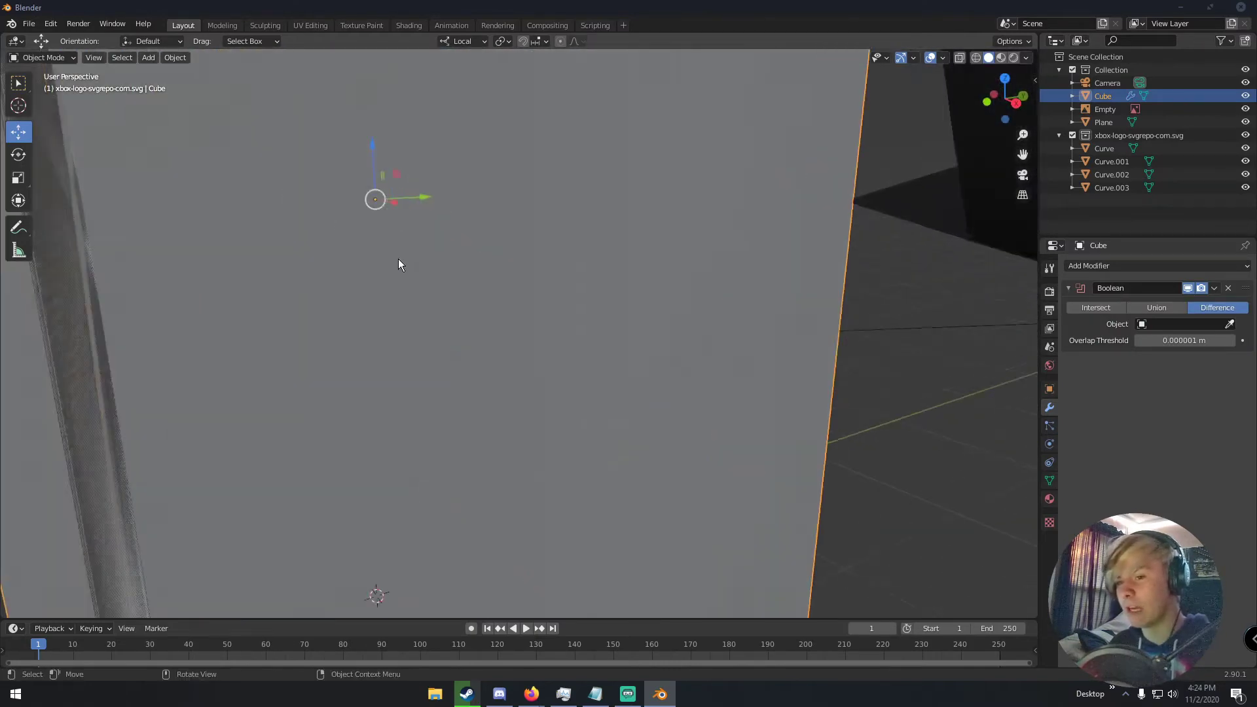
{"action": "scroll", "coordinate": [399, 258], "scroll_direction": "down", "scroll_amount": 2}
{"action": "key", "text": "Tab"}
{"action": "mouse_move", "coordinate": [361, 250]}
{"action": "middle_mouse_down"}
{"action": "mouse_move", "coordinate": [393, 268]}
{"action": "mouse_move", "coordinate": [348, 259]}
{"action": "mouse_move", "coordinate": [369, 201]}
{"action": "middle_mouse_up"}
{"action": "key", "text": "Tab"}
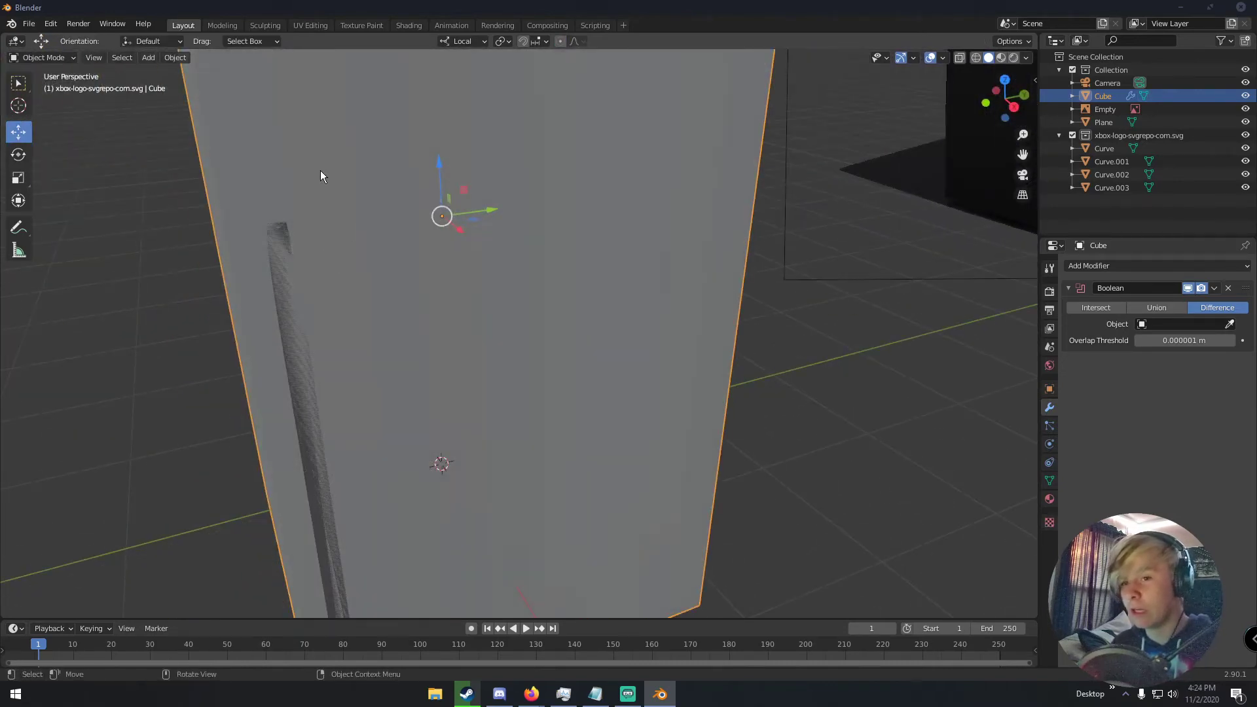
{"action": "left_click", "coordinate": [173, 58]}
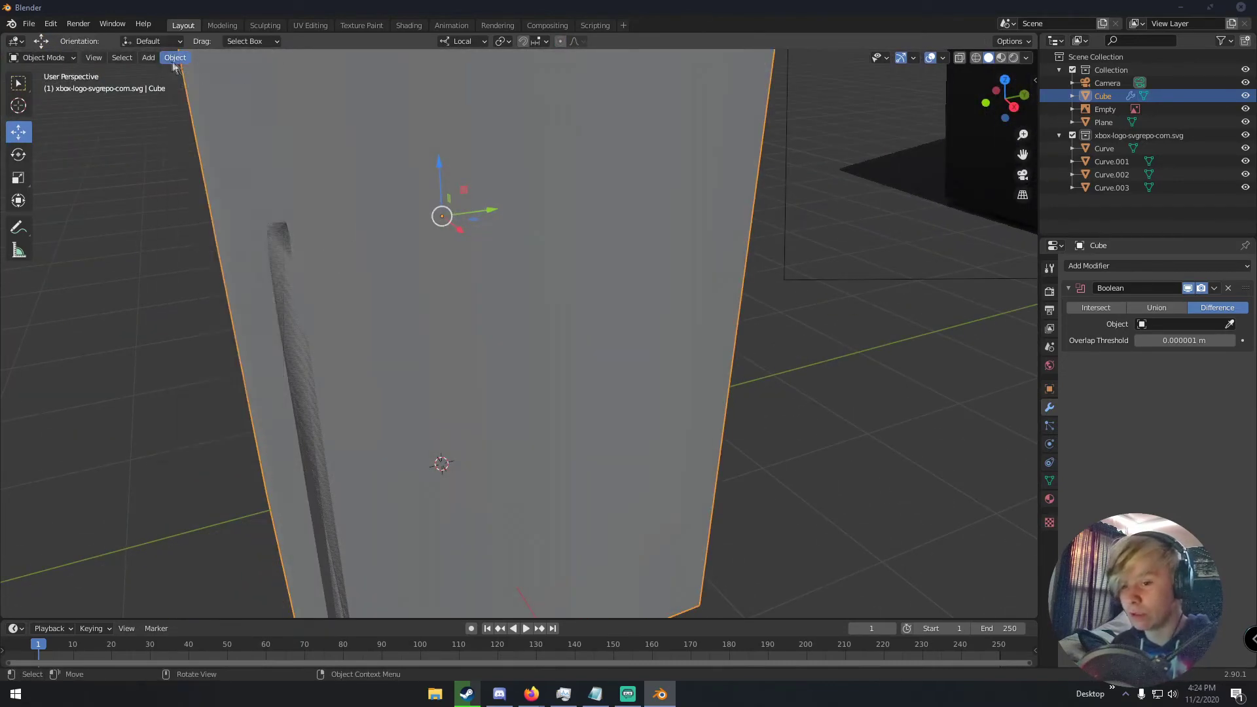
{"action": "key", "text": "Tab"}
{"action": "left_click", "coordinate": [212, 57]}
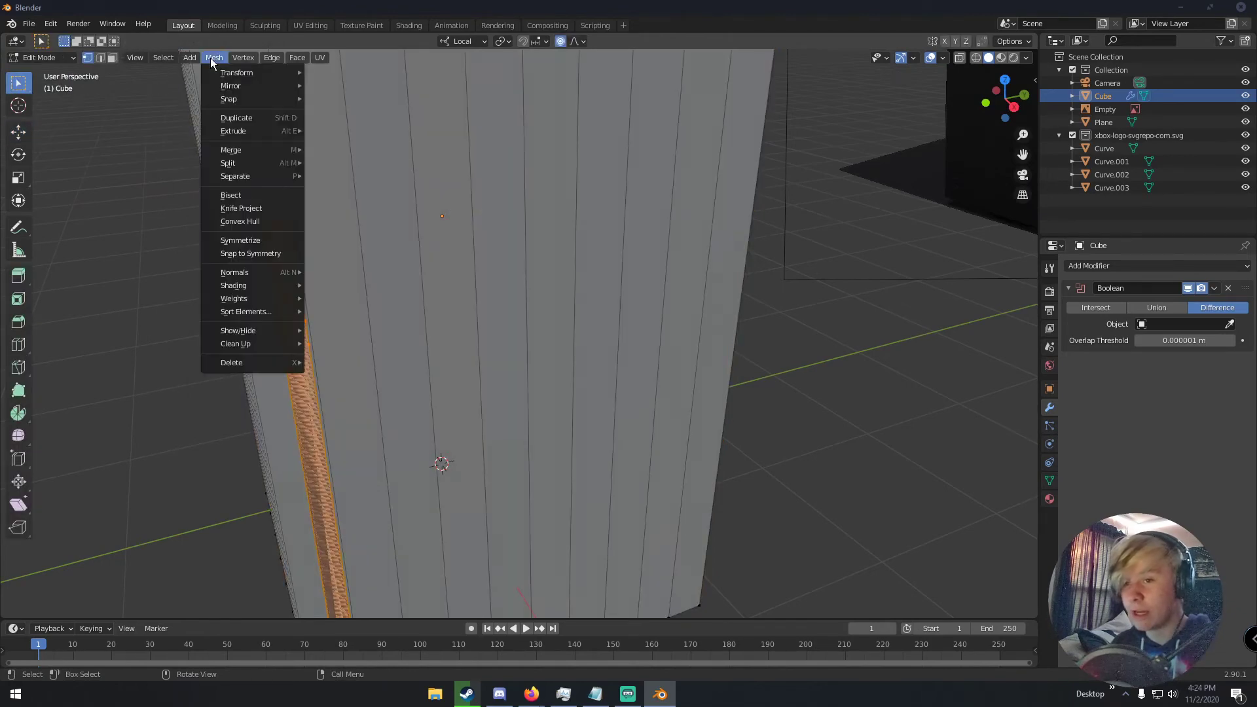
{"action": "mouse_move", "coordinate": [262, 149]}
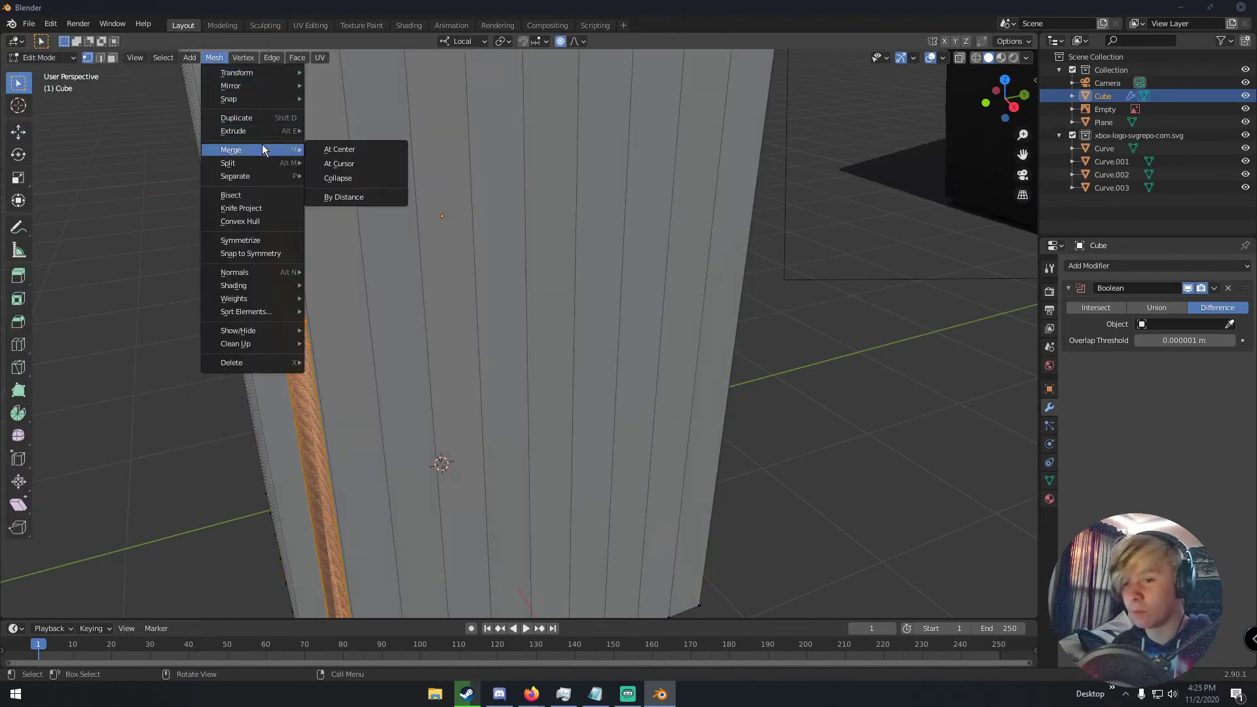
{"action": "left_click", "coordinate": [349, 198]}
Step: Extrude the disc slot's selected face slightly along its normal
{"action": "middle_click_drag", "start_coordinate": [347, 197], "coordinate": [393, 240]}
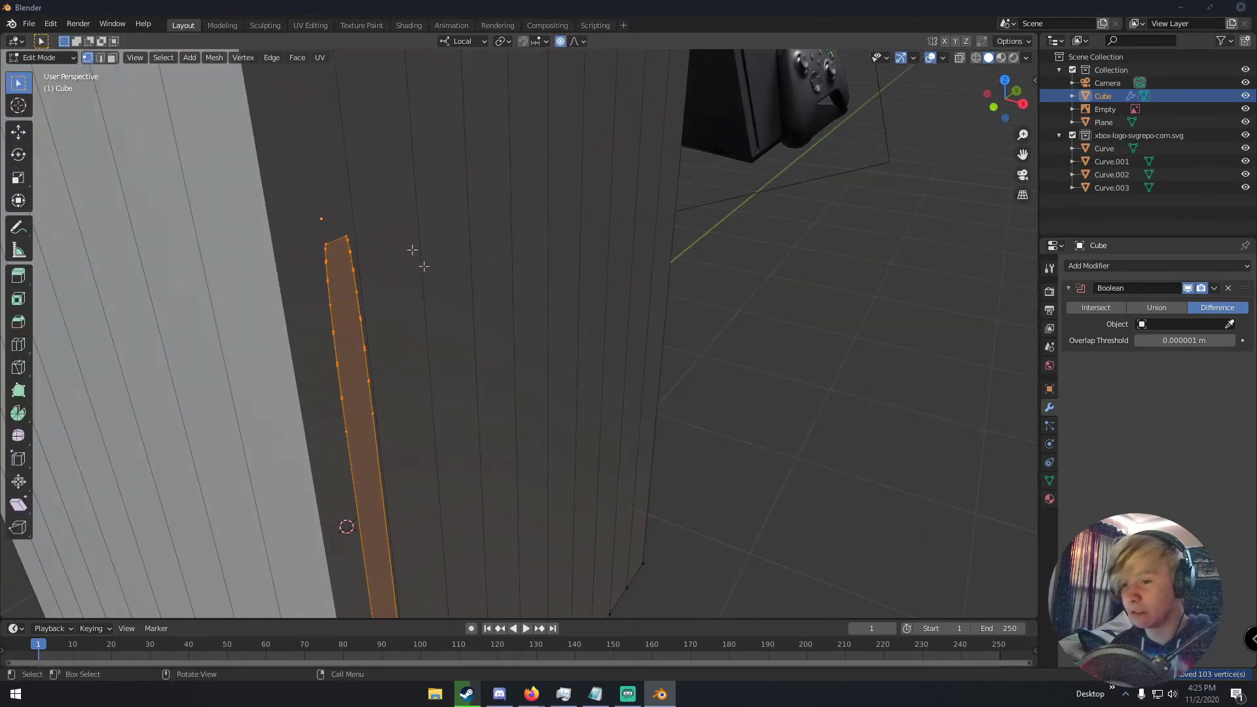
{"action": "middle_click_drag", "start_coordinate": [380, 319], "coordinate": [491, 396]}
{"action": "key", "text": "e"}
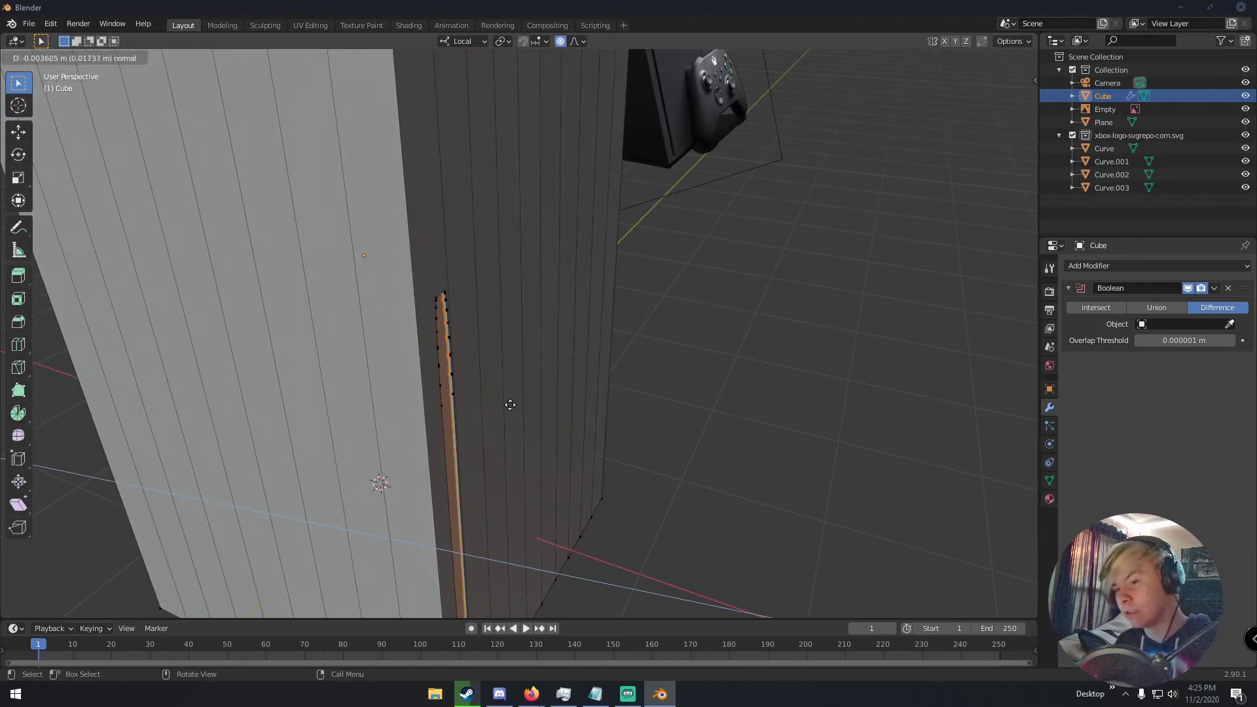
{"action": "left_click", "coordinate": [489, 400]}
{"action": "middle_click_drag", "start_coordinate": [488, 400], "coordinate": [325, 343]}
{"action": "key", "text": "Tab"}
{"action": "scroll", "coordinate": [367, 351], "scroll_direction": "down", "scroll_amount": 3}
{"action": "middle_click_drag", "start_coordinate": [411, 357], "coordinate": [537, 371]}
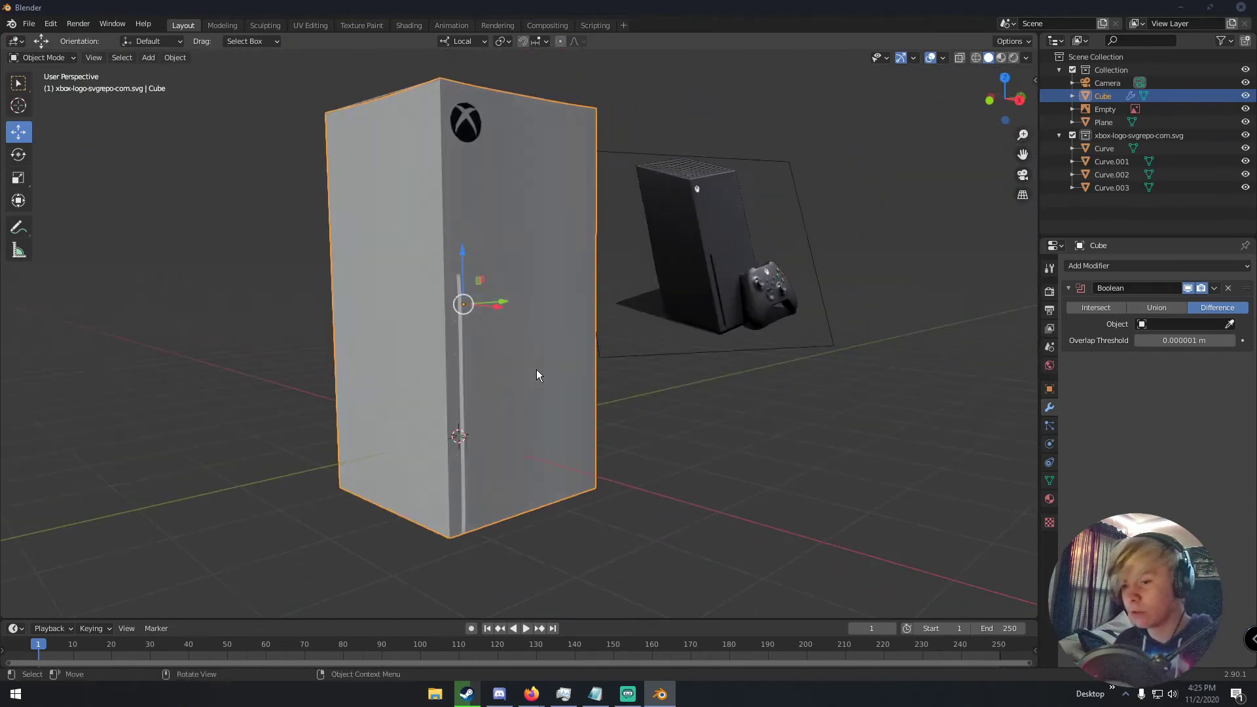
Step: Enable Cavity in the viewport shading options to emphasise the slot's edges
{"action": "scroll", "coordinate": [536, 371], "scroll_direction": "up", "scroll_amount": 4}
{"action": "left_click", "coordinate": [1026, 57]}
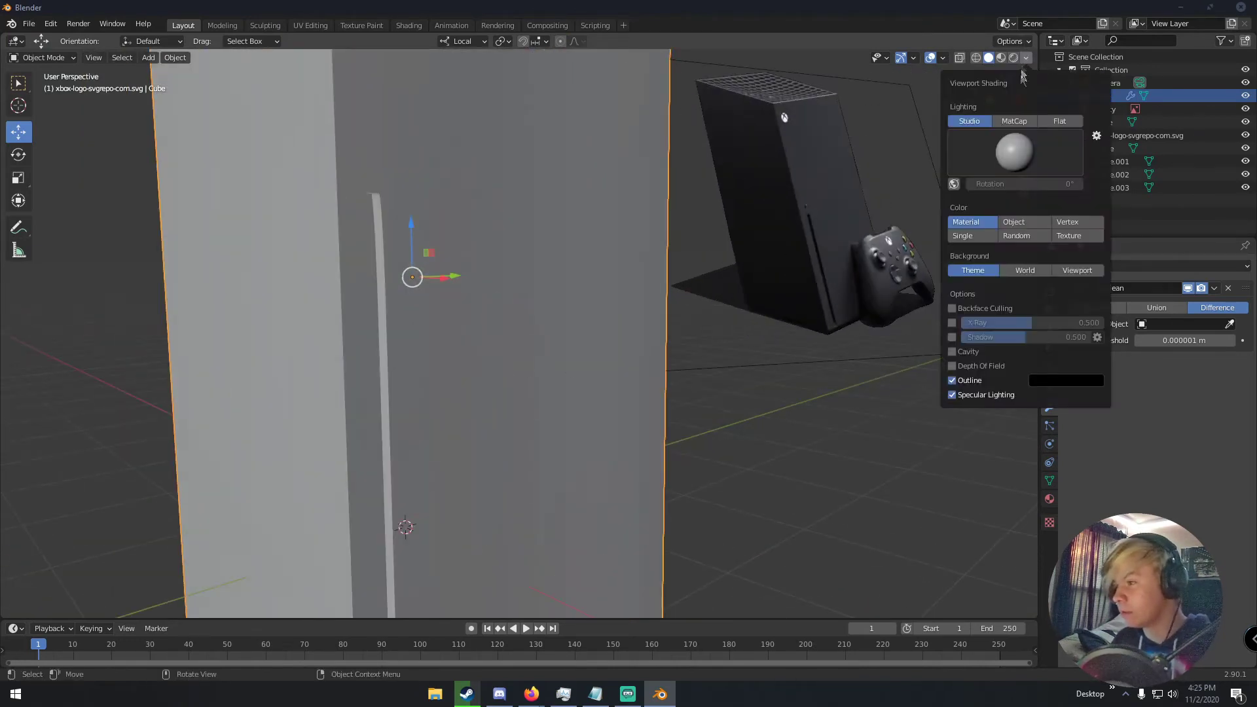
{"action": "left_click", "coordinate": [952, 352]}
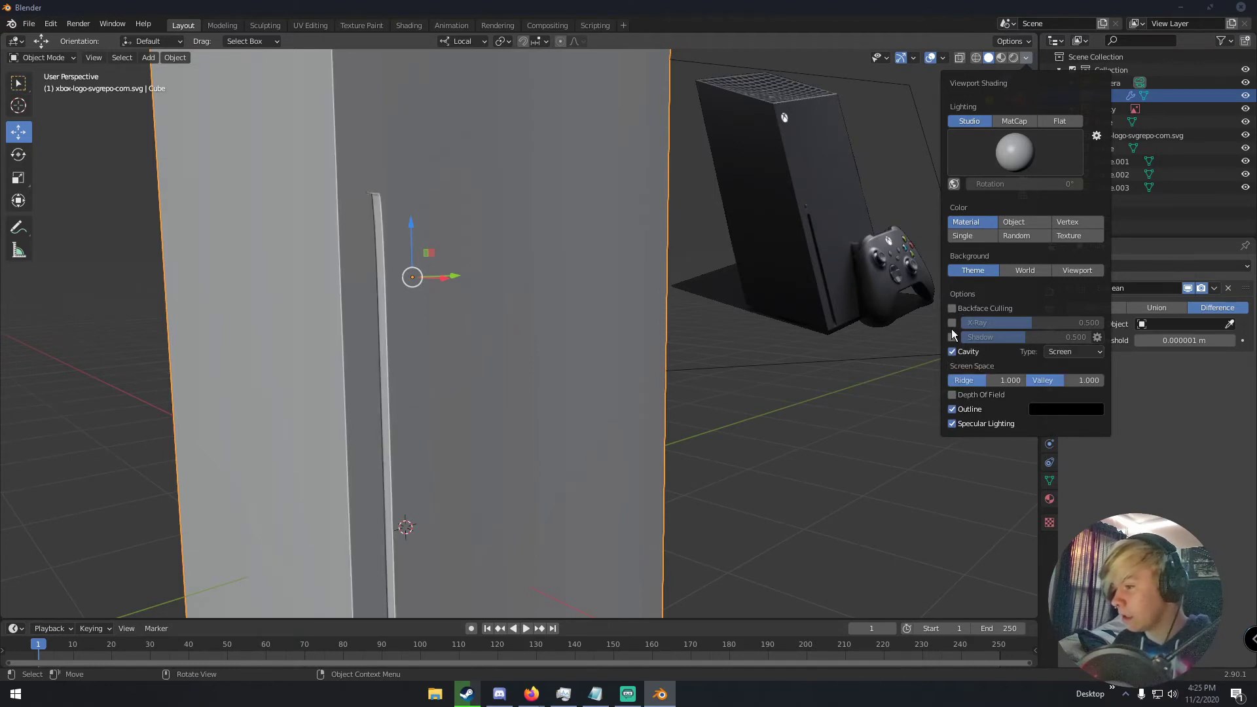
{"action": "mouse_move", "coordinate": [773, 335]}
{"action": "middle_mouse_down"}
{"action": "mouse_move", "coordinate": [612, 326]}
{"action": "mouse_move", "coordinate": [613, 336]}
{"action": "middle_mouse_up"}
{"action": "scroll", "coordinate": [717, 333], "scroll_direction": "down", "scroll_amount": 6}
{"action": "scroll", "coordinate": [602, 324], "scroll_direction": "up", "scroll_amount": 5}
{"action": "middle_click_drag", "start_coordinate": [416, 303], "coordinate": [532, 299]}
{"action": "scroll", "coordinate": [533, 299], "scroll_direction": "down", "scroll_amount": 5}
Step: Add a mesh cylinder and move it in front of the console box
{"action": "key", "text": "shift+a"}
{"action": "mouse_move", "coordinate": [570, 322]}
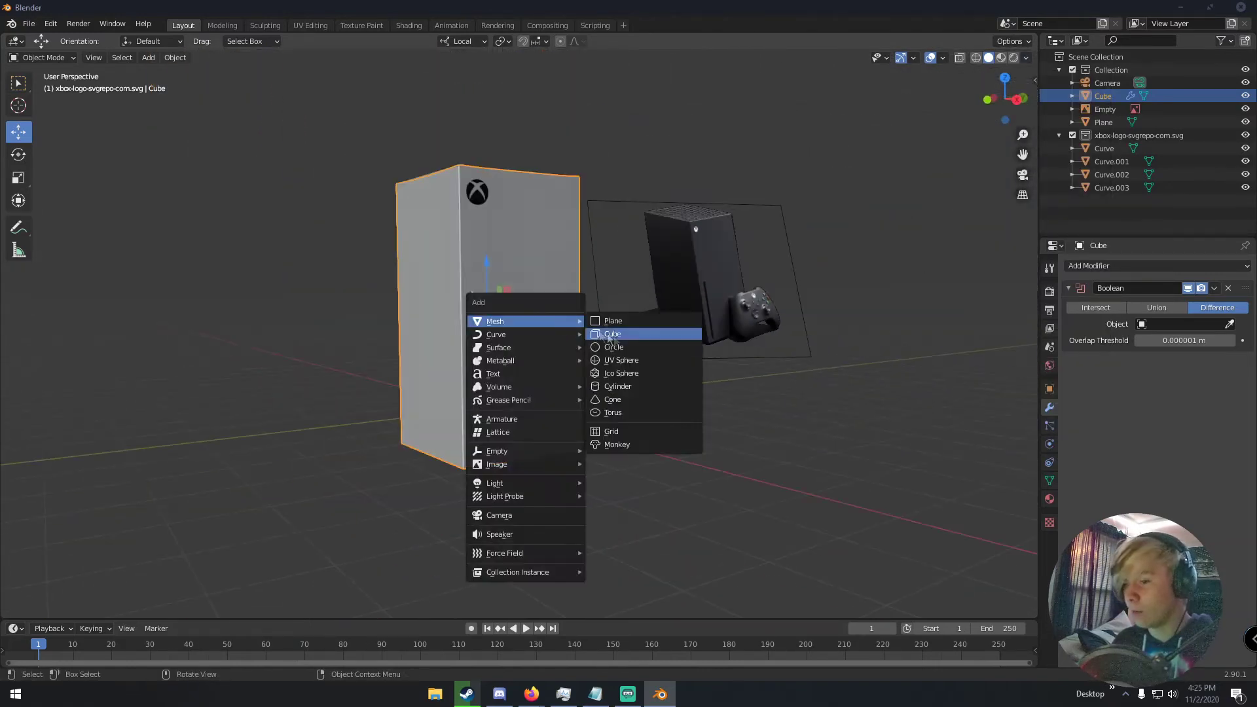
{"action": "left_click", "coordinate": [625, 384]}
{"action": "scroll", "coordinate": [626, 383], "scroll_direction": "down", "scroll_amount": 4}
{"action": "key", "text": "g"}
{"action": "left_click", "coordinate": [731, 345]}
{"action": "middle_click_drag", "start_coordinate": [732, 346], "coordinate": [683, 330]}
{"action": "key", "text": "g"}
{"action": "left_click", "coordinate": [598, 317]}
Step: Rotate the cylinder 90° about the X, Z and Y axes so its round end faces forward
{"action": "type", "text": "rx90"}
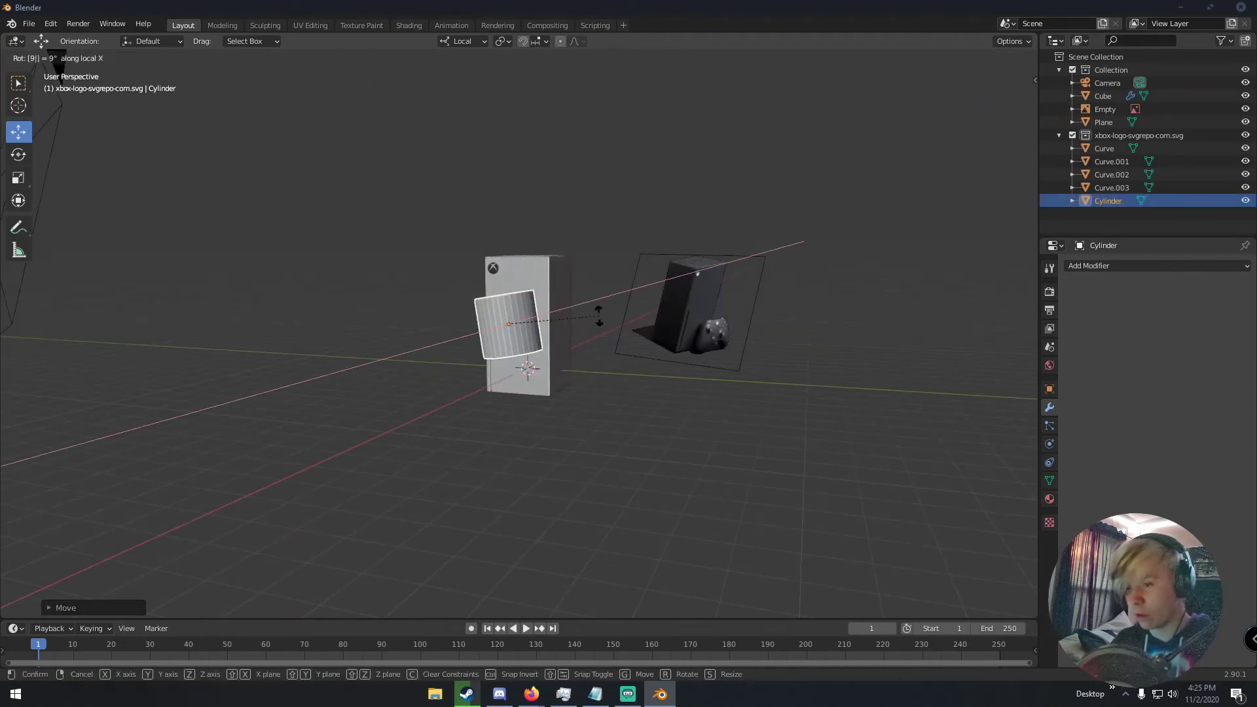
{"action": "key", "text": "Return"}
{"action": "type", "text": "rz90"}
{"action": "key", "text": "Return"}
{"action": "type", "text": "ry9zzz"}
{"action": "key", "text": "y"}
{"action": "key", "text": "y"}
{"action": "type", "text": "0"}
{"action": "key", "text": "Return"}
Step: Shrink the cylinder to the size of a small button and move it towards the disc slot's upper end
{"action": "key", "text": "s"}
{"action": "left_click", "coordinate": [552, 331]}
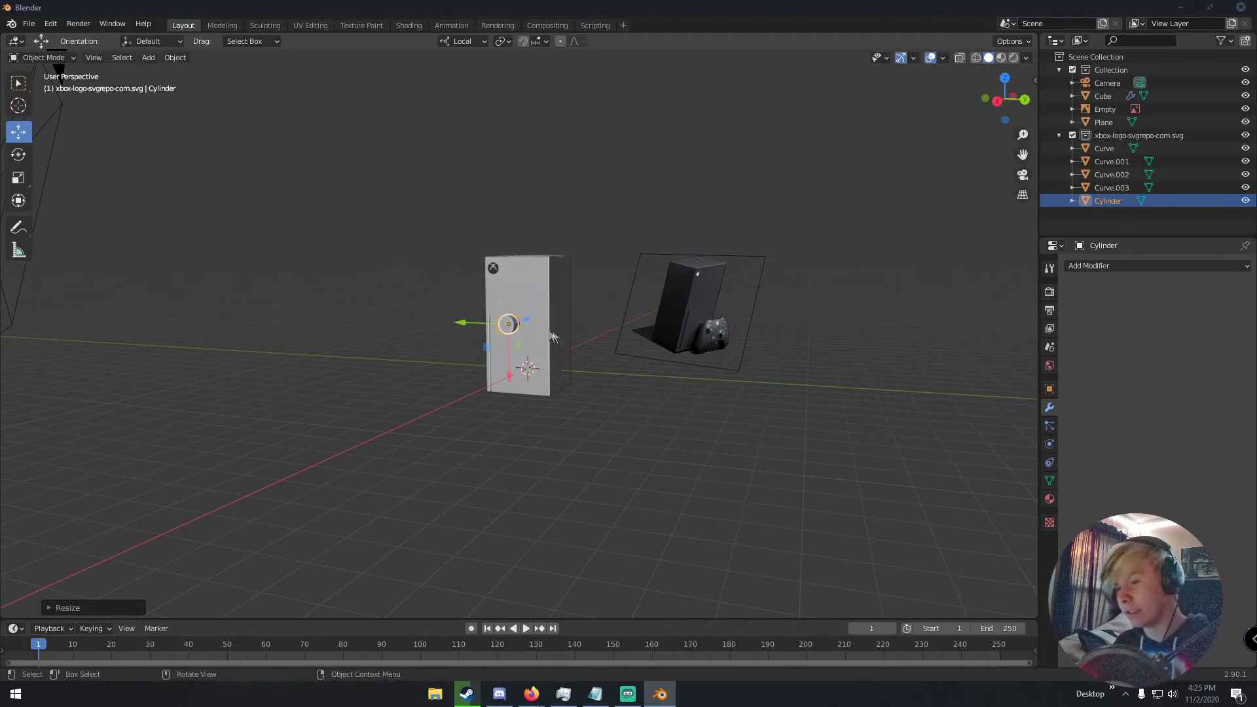
{"action": "middle_click_drag", "start_coordinate": [552, 331], "coordinate": [618, 336]}
{"action": "scroll", "coordinate": [618, 336], "scroll_direction": "up", "scroll_amount": 4}
{"action": "left_click", "coordinate": [12, 88]}
{"action": "middle_click_drag", "start_coordinate": [440, 250], "coordinate": [140, 195]}
{"action": "key", "text": "g"}
{"action": "left_click", "coordinate": [512, 287]}
{"action": "scroll", "coordinate": [502, 284], "scroll_direction": "up", "scroll_amount": 5}
{"action": "key", "text": "s"}
{"action": "left_click", "coordinate": [463, 218]}
Step: Reposition the cylinder above the disc slot and bevel its edges with 8 segments
{"action": "middle_click_drag", "start_coordinate": [246, 191], "coordinate": [511, 228], "text": "shift"}
{"action": "middle_click_drag", "start_coordinate": [255, 233], "coordinate": [559, 228]}
{"action": "key", "text": "g"}
{"action": "left_click", "coordinate": [555, 261]}
{"action": "key", "text": "Tab"}
{"action": "key", "text": "ctrl+b"}
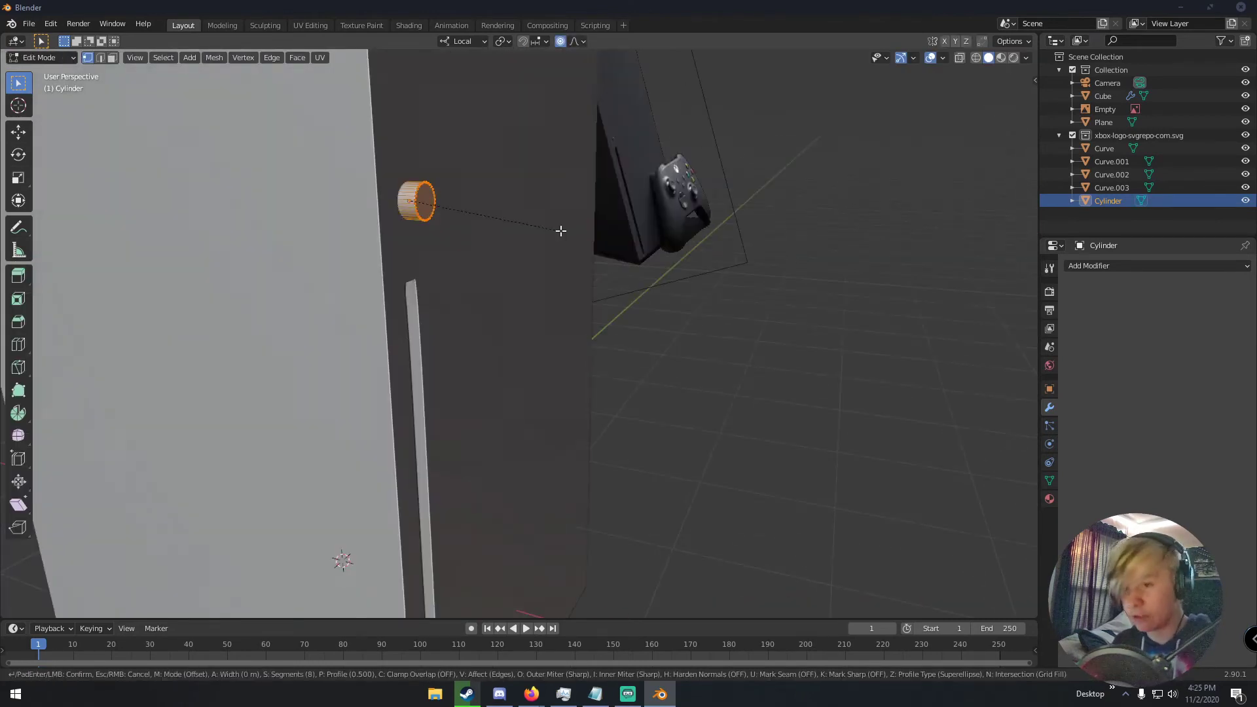
{"action": "left_click", "coordinate": [564, 233]}
{"action": "key", "text": "Tab"}
Step: Move the beveled cylinder to the console's front face, adjusting its depth along its Z axis
{"action": "middle_click_drag", "start_coordinate": [564, 233], "coordinate": [598, 269]}
{"action": "key", "text": "g"}
{"action": "left_click", "coordinate": [534, 271]}
{"action": "key", "text": "g"}
{"action": "key", "text": "z"}
{"action": "key", "text": "z"}
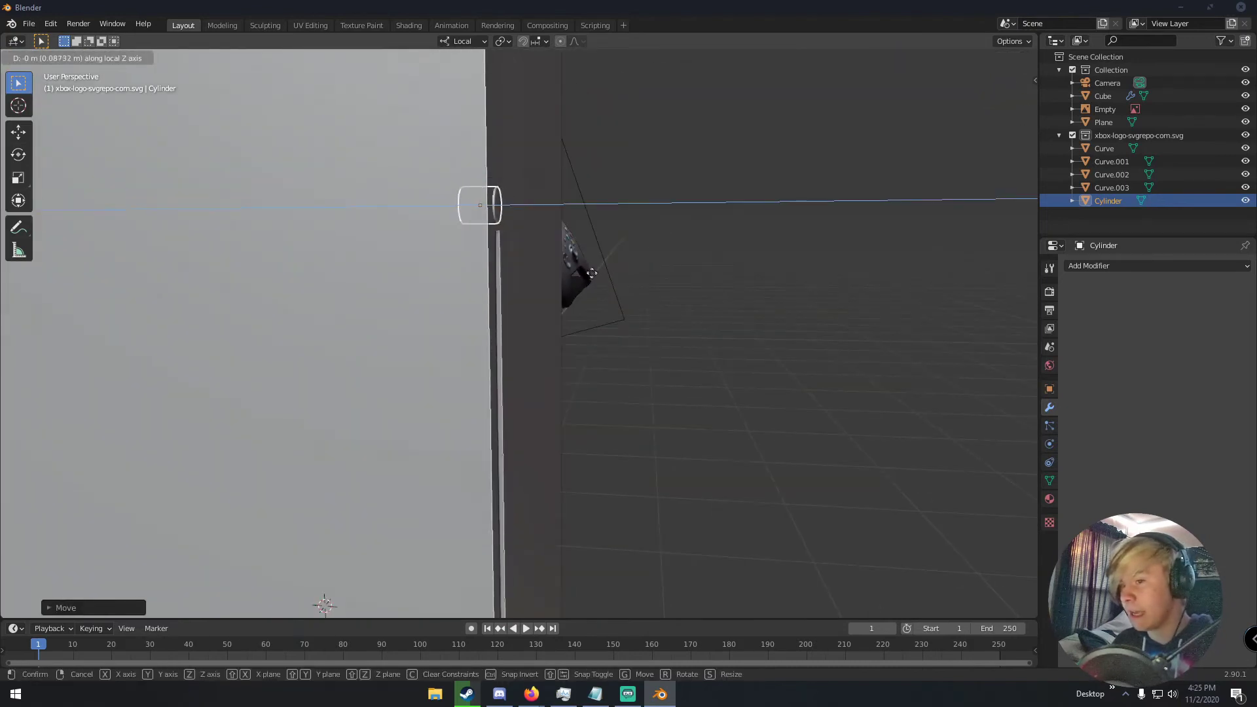
{"action": "left_click", "coordinate": [590, 272]}
Step: Shift the cylinder sideways along Y into line with the disc slot and scale it down
{"action": "middle_click_drag", "start_coordinate": [595, 274], "coordinate": [479, 273]}
{"action": "key", "text": "g"}
{"action": "key", "text": "y"}
{"action": "key", "text": "y"}
{"action": "left_click", "coordinate": [491, 271]}
{"action": "key", "text": "s"}
{"action": "left_click", "coordinate": [370, 247]}
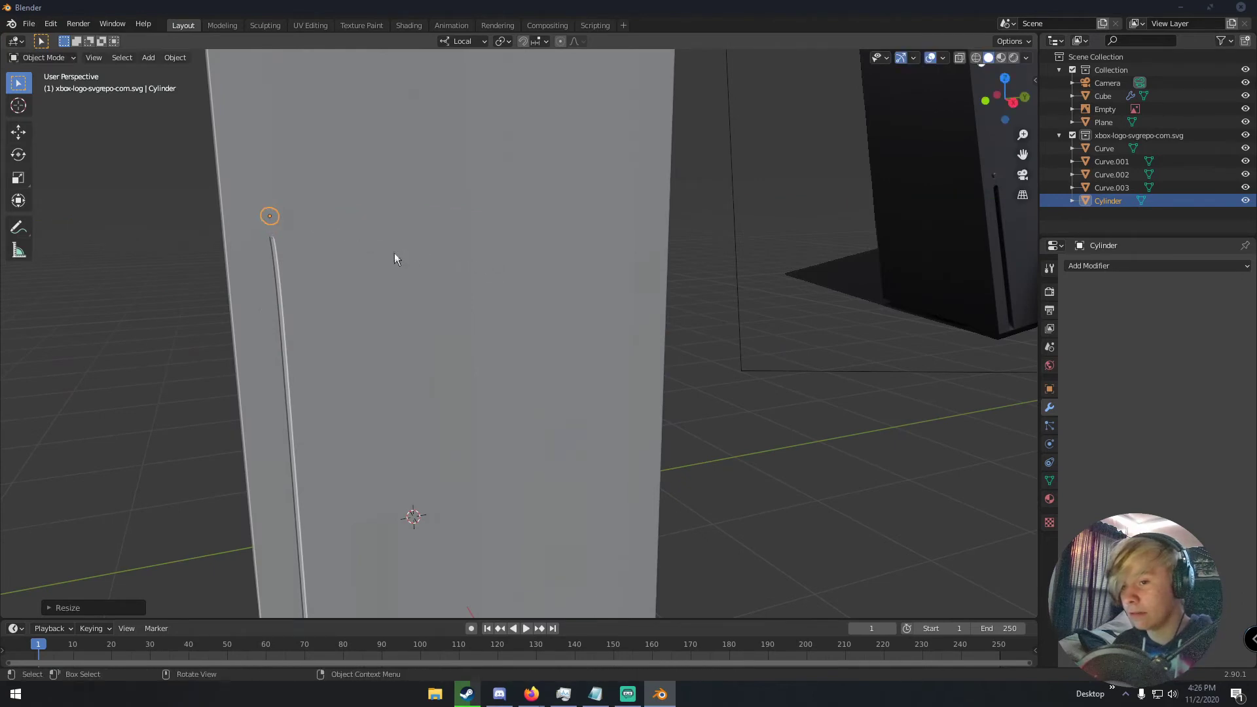
Step: Nudge the cylinder along its local X axis
{"action": "scroll", "coordinate": [370, 206], "scroll_direction": "down", "scroll_amount": 5}
{"action": "middle_click_drag", "start_coordinate": [415, 231], "coordinate": [441, 252]}
{"action": "key", "text": "g"}
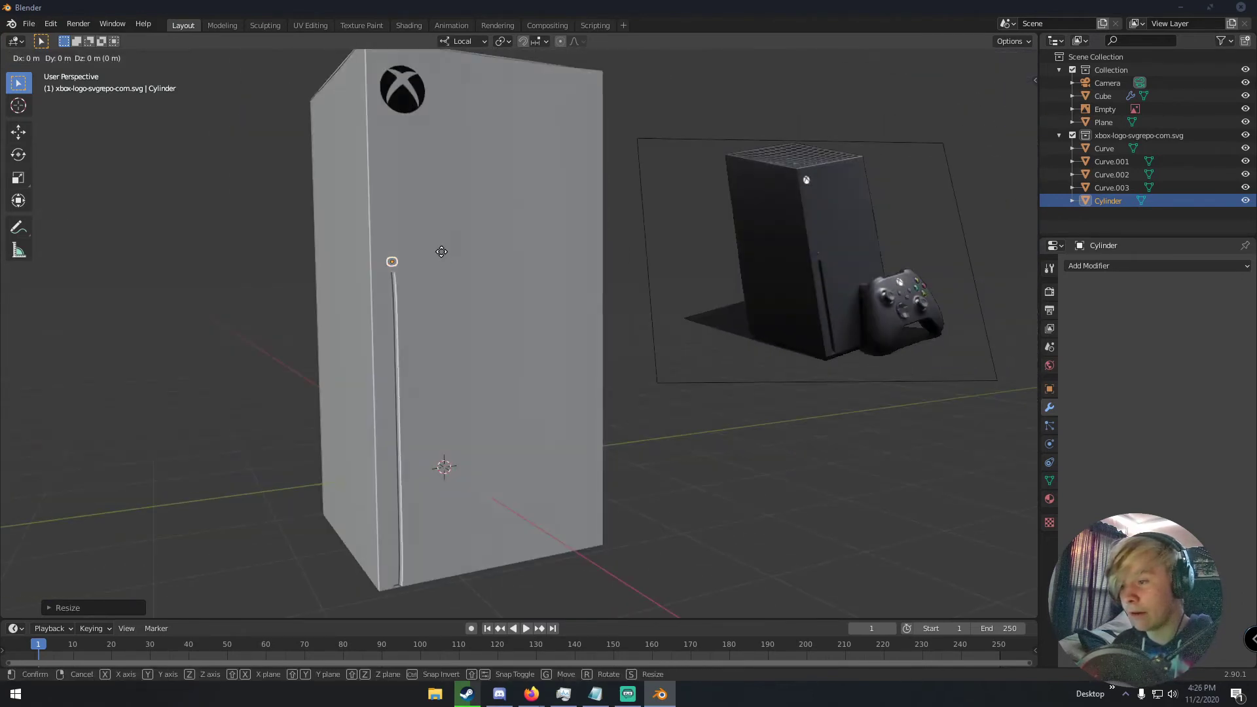
{"action": "key", "text": "x"}
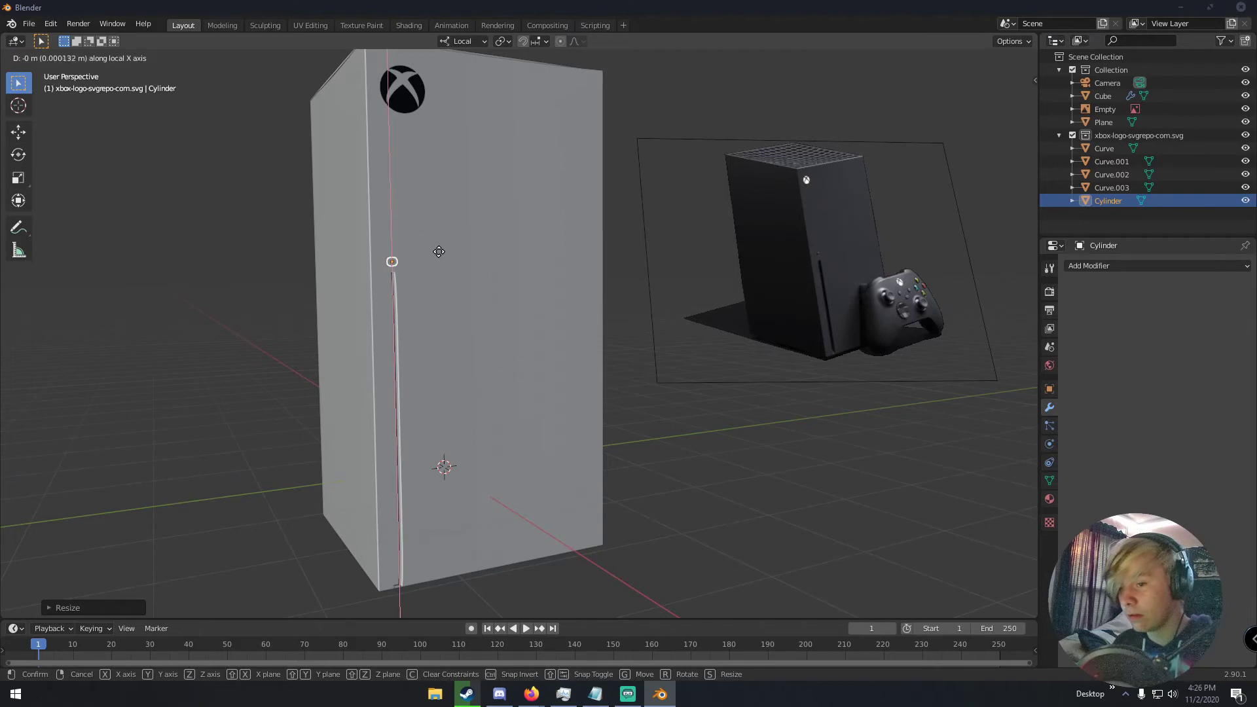
{"action": "left_click", "coordinate": [439, 251]}
Step: Move the cylinder onto the disc slot's upper end and raise it along its local X axis to just above the slot
{"action": "middle_click_drag", "start_coordinate": [439, 252], "coordinate": [398, 253]}
{"action": "scroll", "coordinate": [399, 254], "scroll_direction": "up", "scroll_amount": 3}
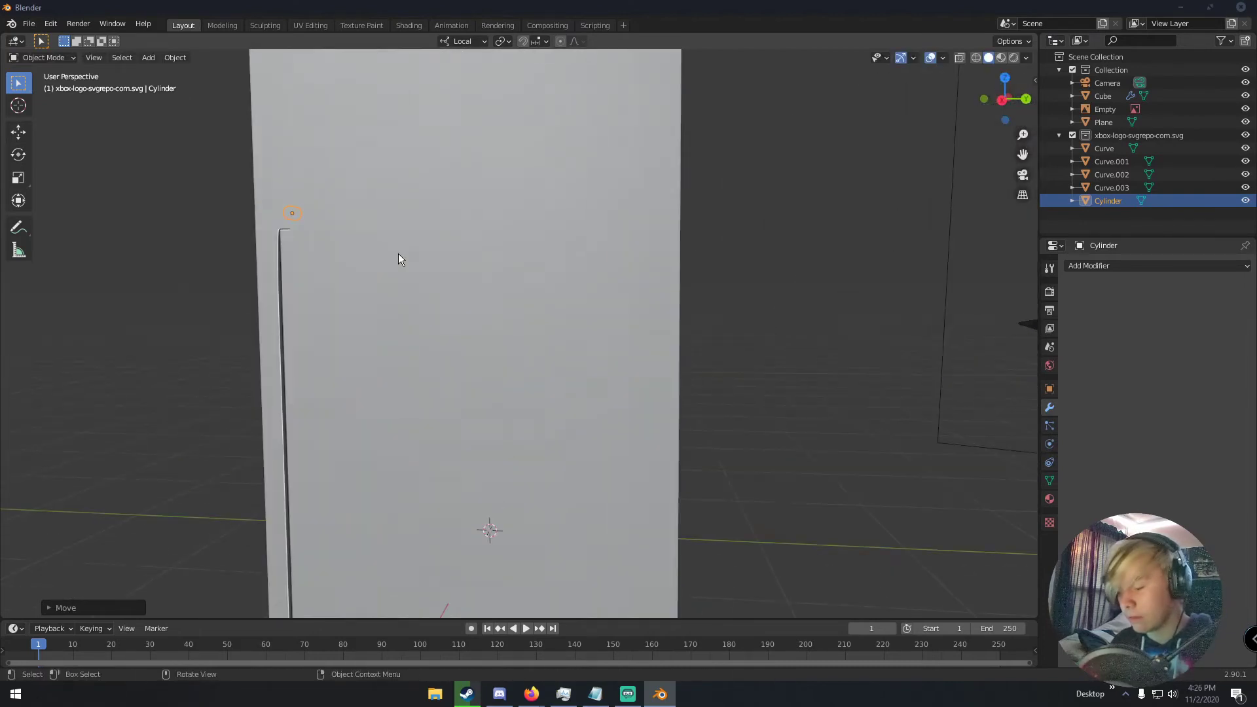
{"action": "key", "text": "KP_Decimal"}
{"action": "scroll", "coordinate": [398, 253], "scroll_direction": "down", "scroll_amount": 5}
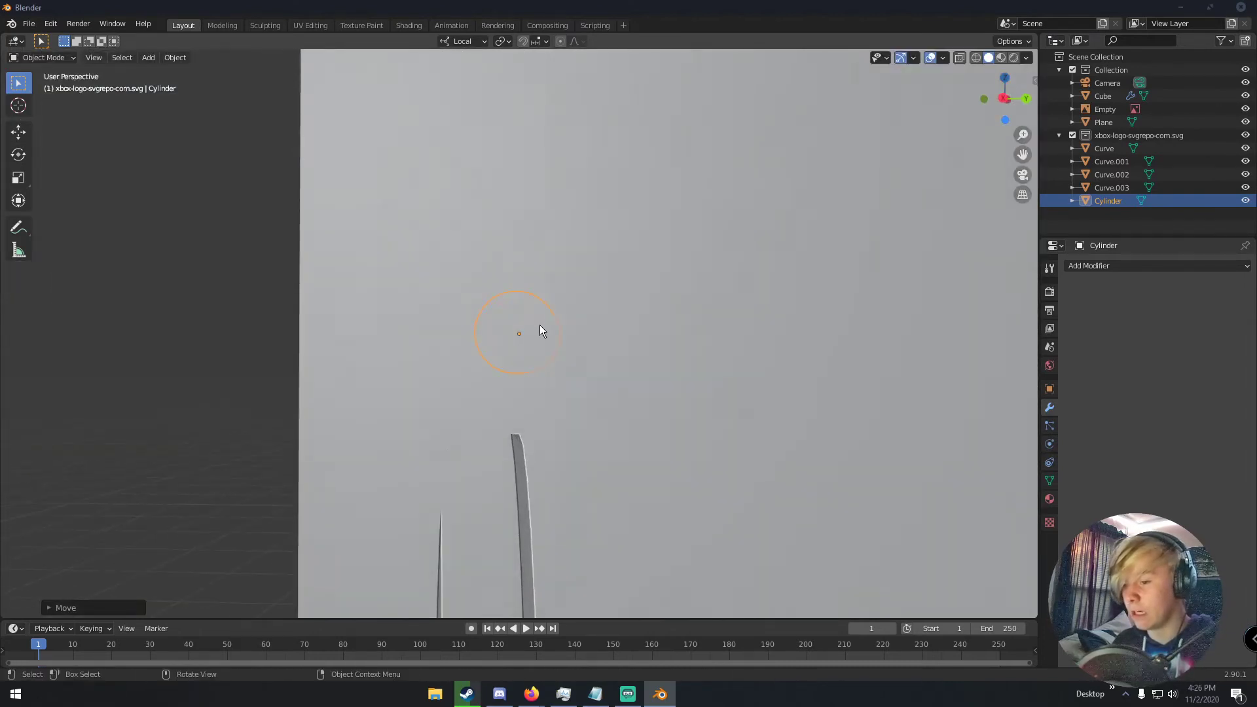
{"action": "key", "text": "g"}
{"action": "key", "text": "y"}
{"action": "key", "text": "x"}
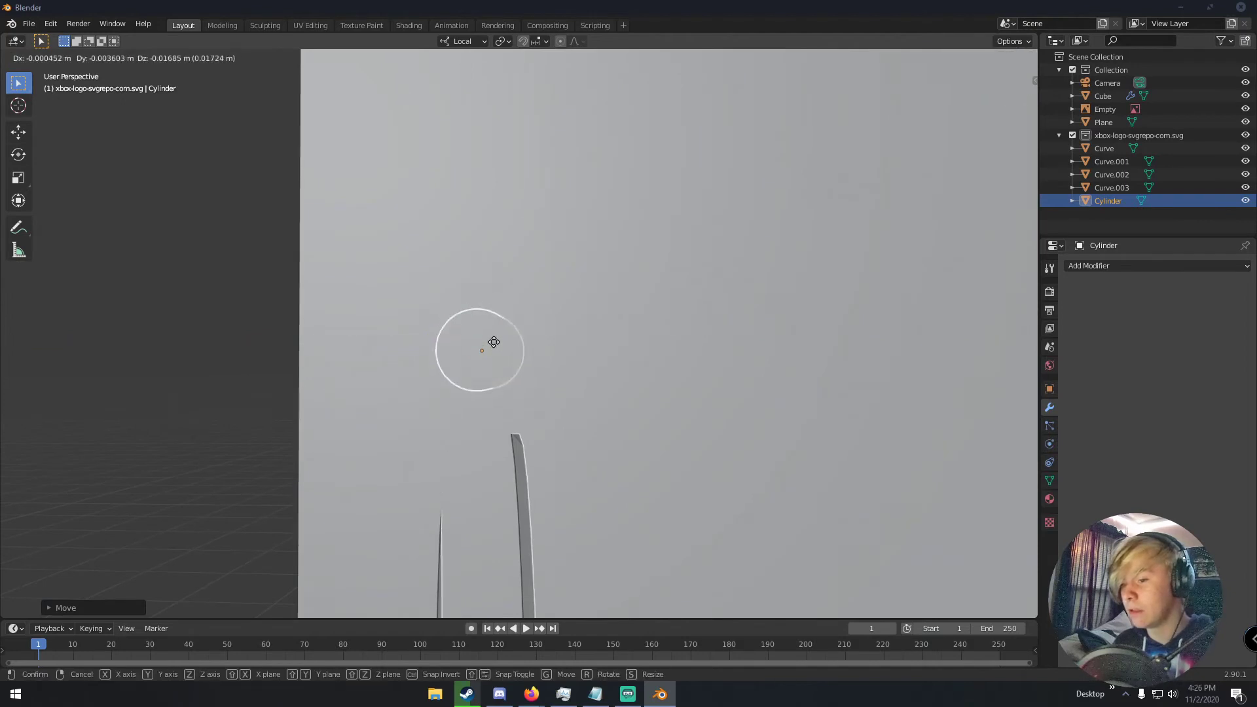
{"action": "left_click", "coordinate": [509, 452]}
{"action": "middle_click_drag", "start_coordinate": [506, 448], "coordinate": [498, 322]}
{"action": "key", "text": "g"}
{"action": "key", "text": "x"}
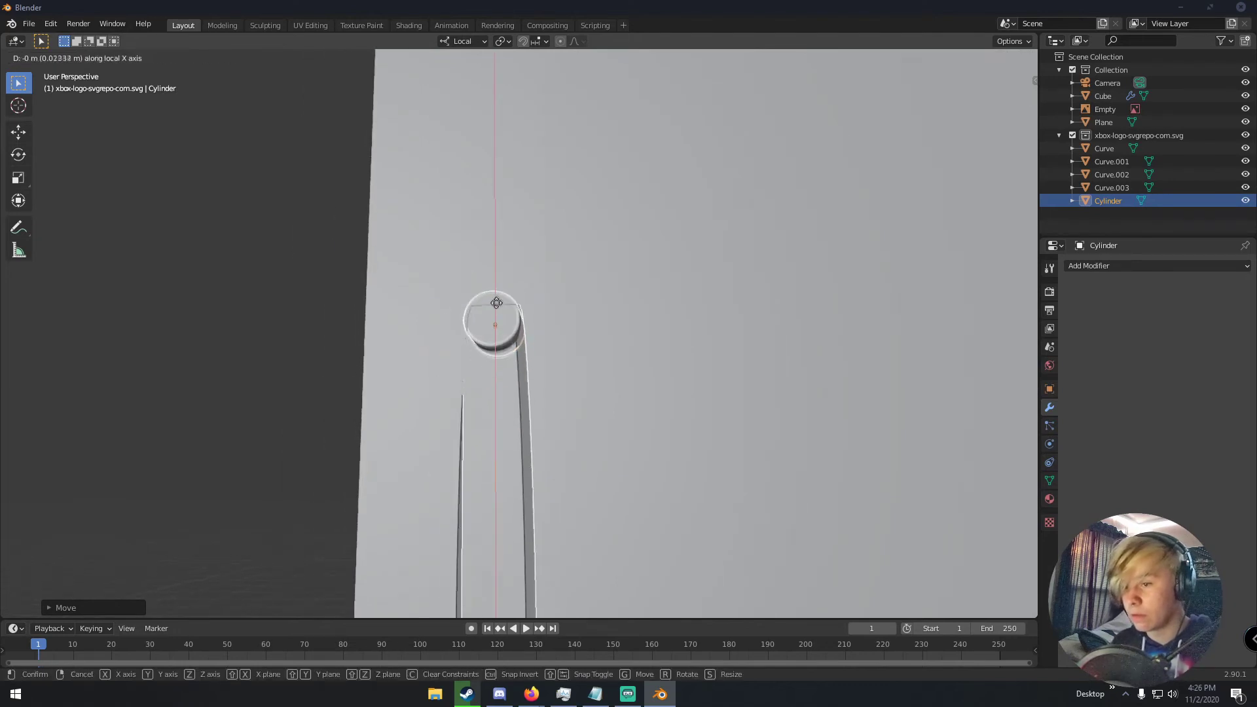
{"action": "left_click", "coordinate": [495, 252]}
Step: Adjust the cylinder along its local Z axis so it protrudes slightly from the console's front face
{"action": "middle_click_drag", "start_coordinate": [496, 252], "coordinate": [475, 283]}
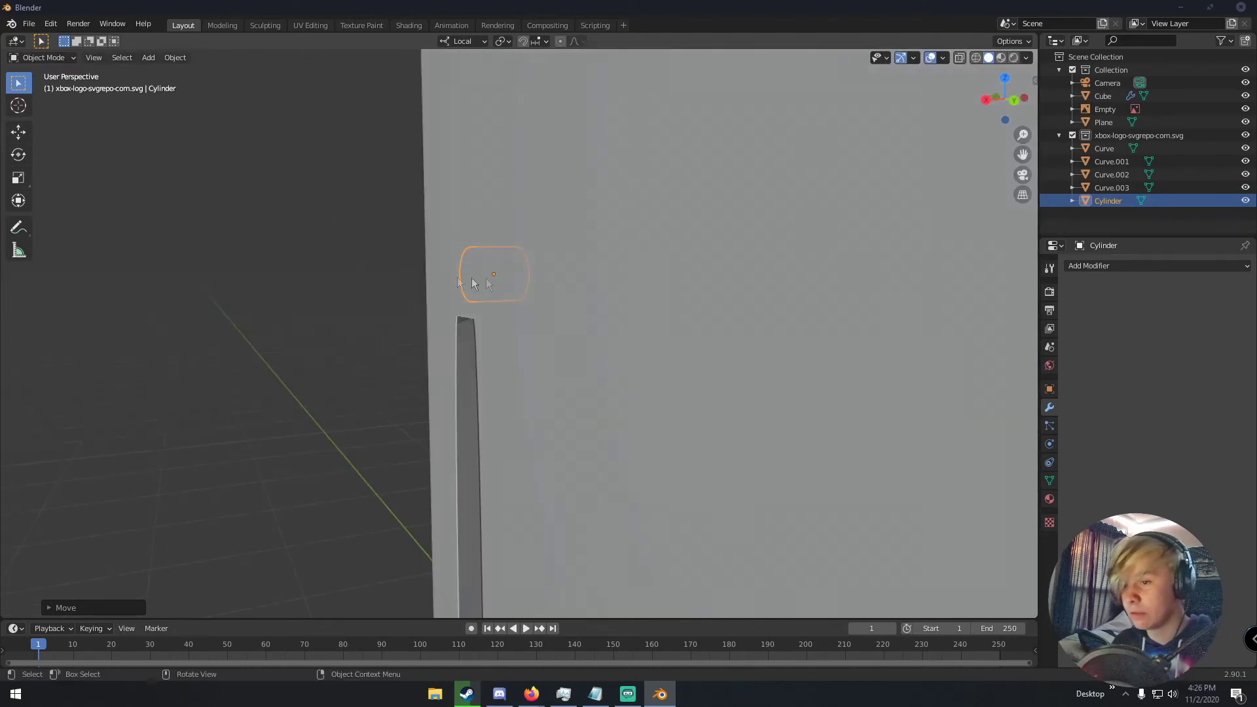
{"action": "key", "text": "g"}
{"action": "key", "text": "z"}
{"action": "left_click", "coordinate": [509, 279]}
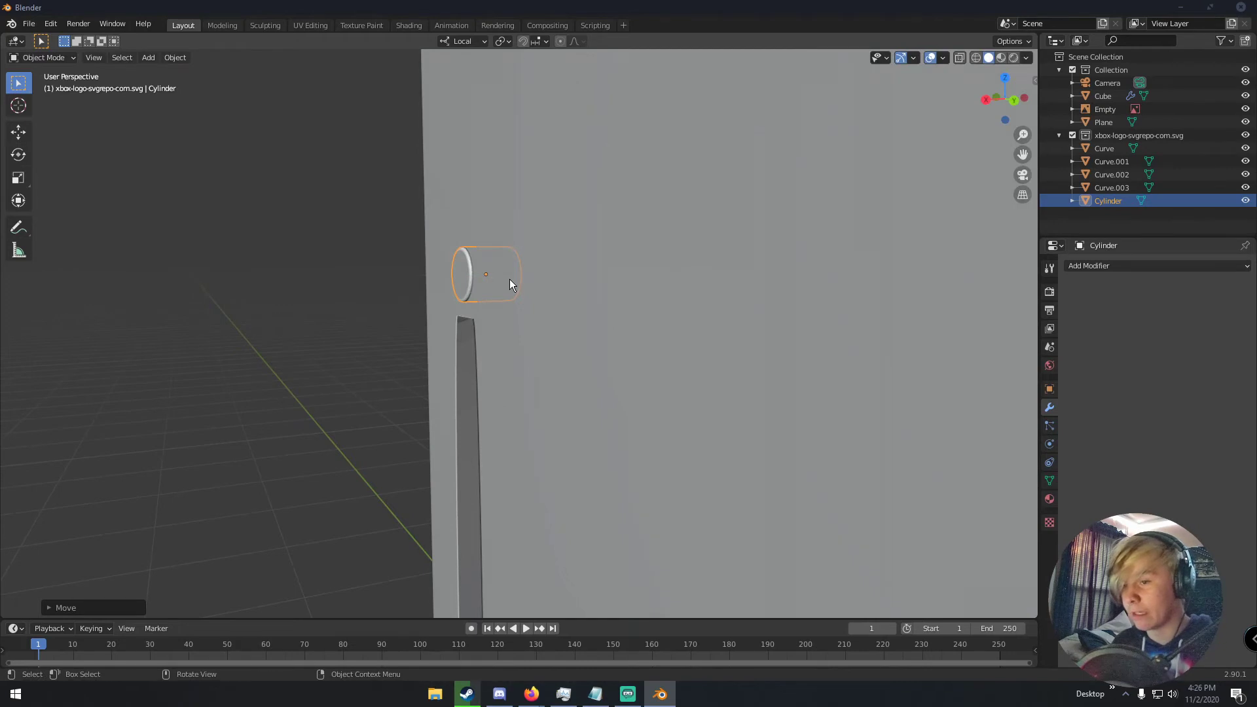
{"action": "key", "text": "g"}
{"action": "key", "text": "z"}
{"action": "left_click", "coordinate": [505, 280]}
{"action": "middle_click_drag", "start_coordinate": [505, 280], "coordinate": [734, 304]}
{"action": "scroll", "coordinate": [561, 280], "scroll_direction": "down", "scroll_amount": 2}
{"action": "key", "text": "Tab"}
{"action": "key", "text": "Tab"}
{"action": "scroll", "coordinate": [563, 281], "scroll_direction": "down", "scroll_amount": 5}
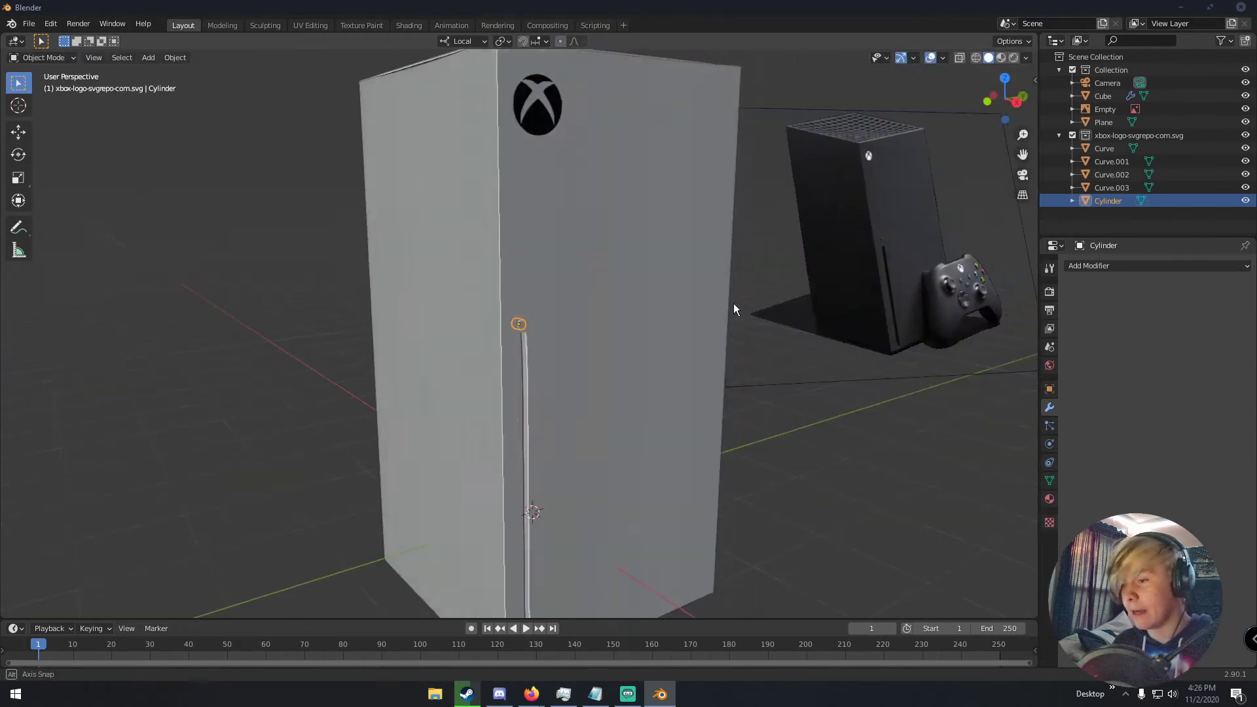
{"action": "scroll", "coordinate": [731, 304], "scroll_direction": "down", "scroll_amount": 5}
{"action": "scroll", "coordinate": [727, 301], "scroll_direction": "up", "scroll_amount": 4}
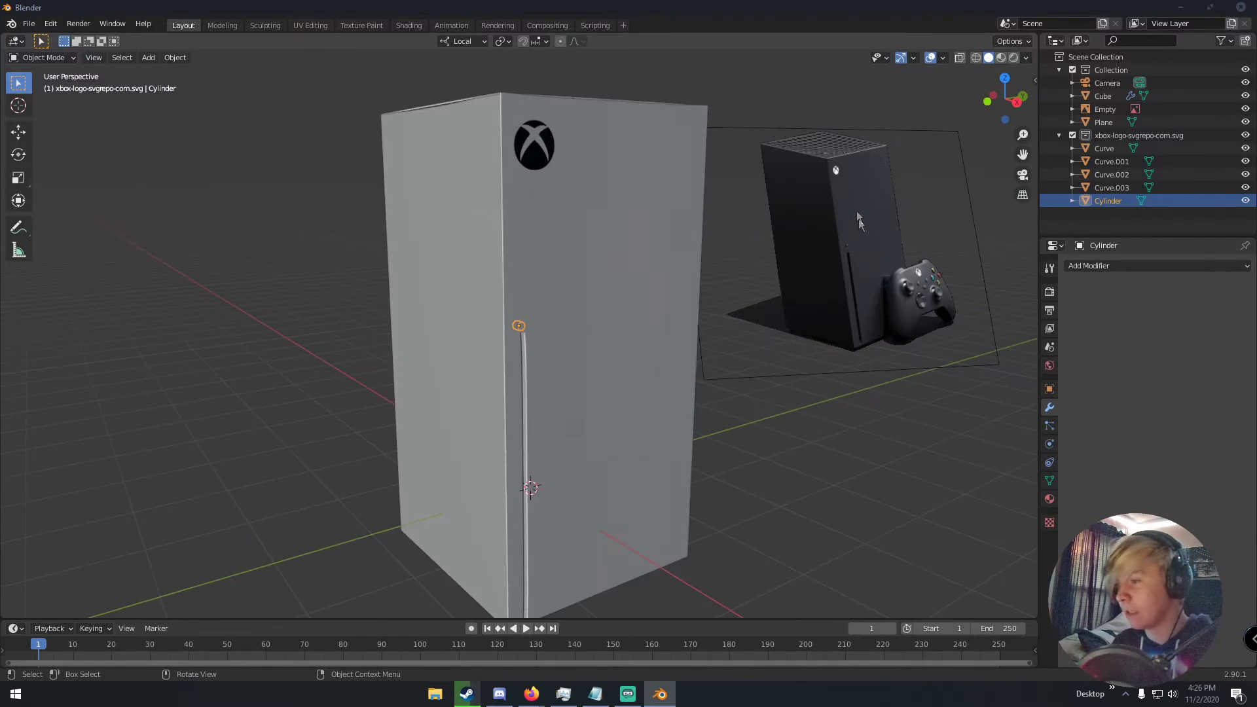
Step: Try to apply the console box's Boolean modifier that has no target object, and remove the modifier
{"action": "left_click", "coordinate": [571, 215]}
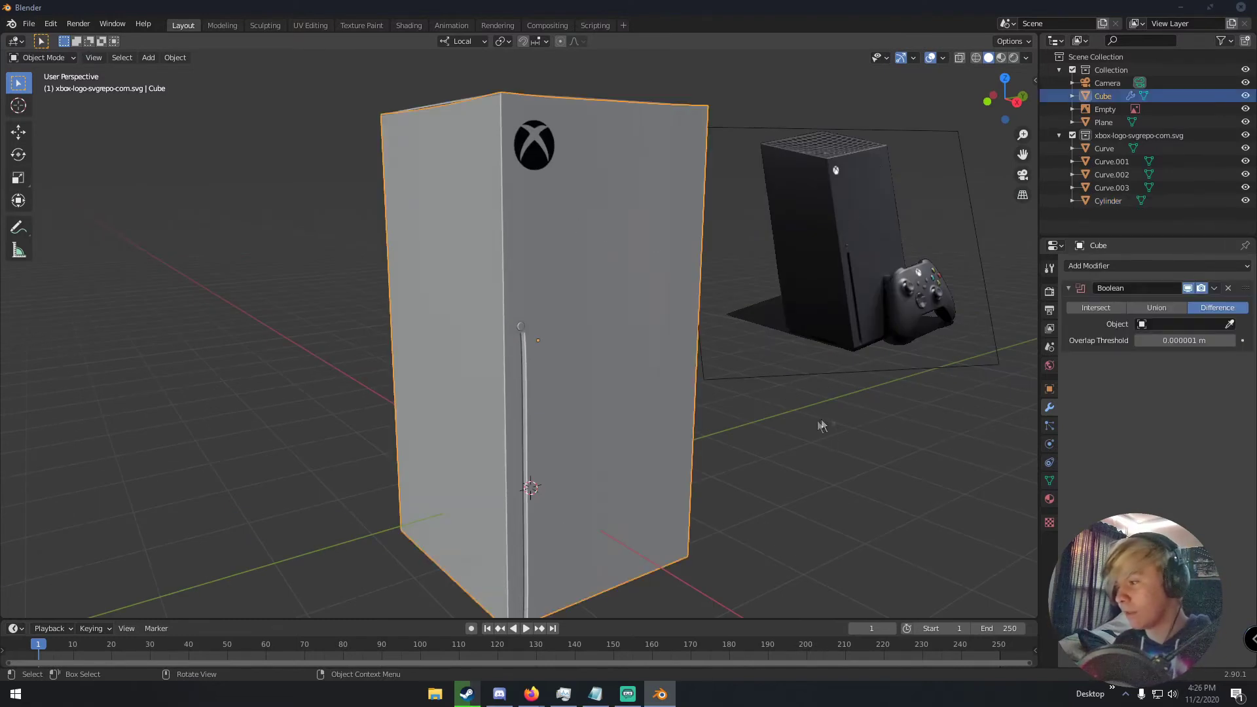
{"action": "left_click", "coordinate": [1215, 288]}
{"action": "left_click", "coordinate": [1190, 302]}
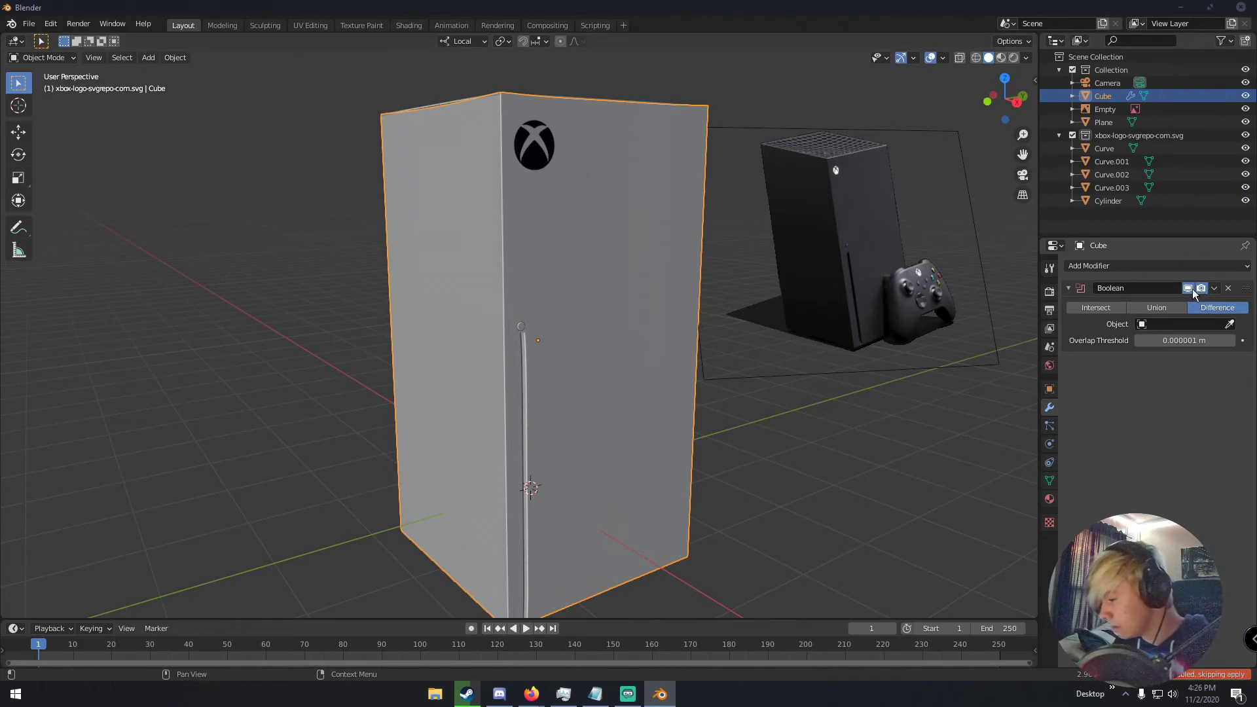
{"action": "left_click", "coordinate": [1229, 288]}
Step: Give the console box a new material and darken its base color to near black
{"action": "scroll", "coordinate": [588, 333], "scroll_direction": "down", "scroll_amount": 4}
{"action": "middle_click_drag", "start_coordinate": [572, 342], "coordinate": [561, 385]}
{"action": "scroll", "coordinate": [783, 403], "scroll_direction": "down", "scroll_amount": 6}
{"action": "scroll", "coordinate": [643, 255], "scroll_direction": "up", "scroll_amount": 4}
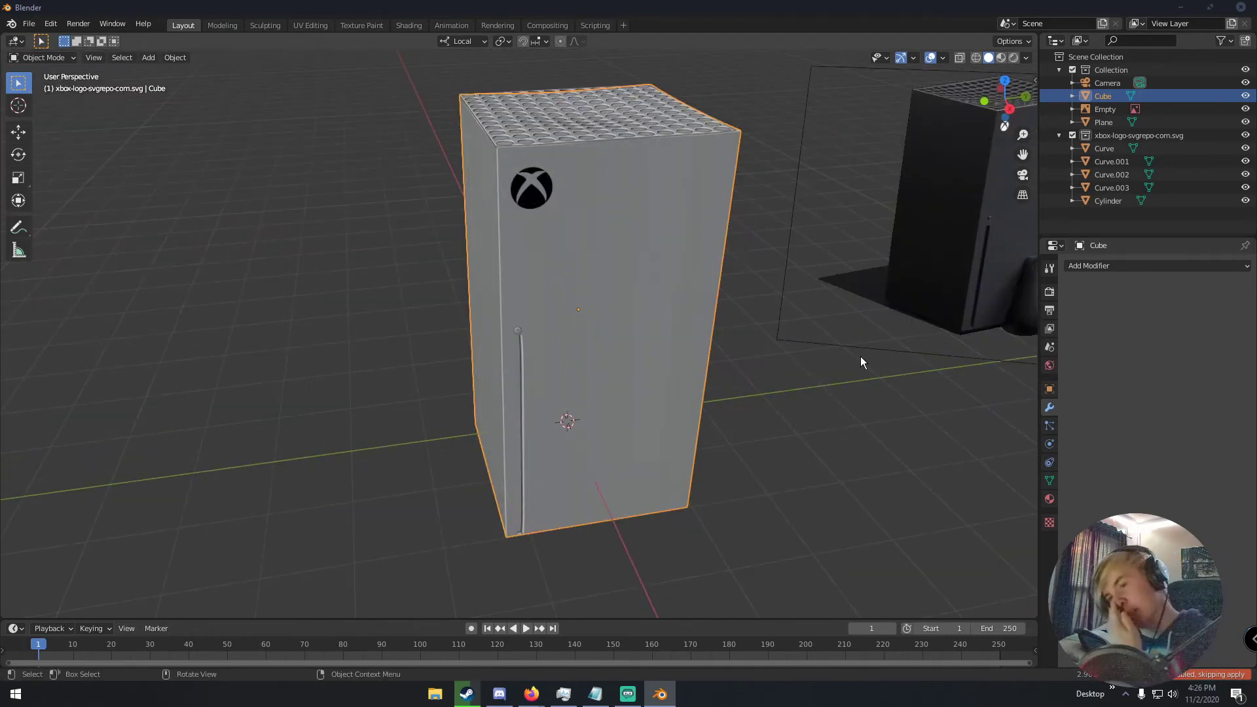
{"action": "left_click", "coordinate": [1050, 501]}
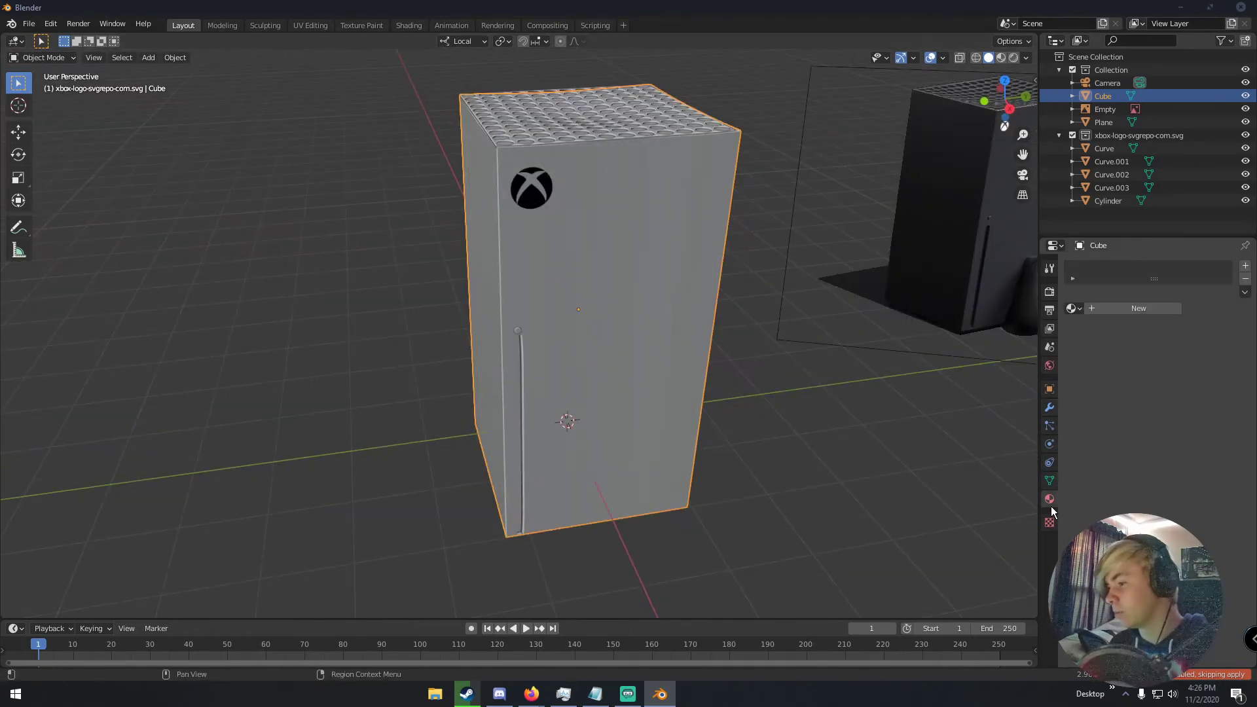
{"action": "left_click", "coordinate": [1112, 312]}
{"action": "left_click", "coordinate": [1169, 420]}
{"action": "left_click_drag", "start_coordinate": [1228, 292], "coordinate": [1228, 311]}
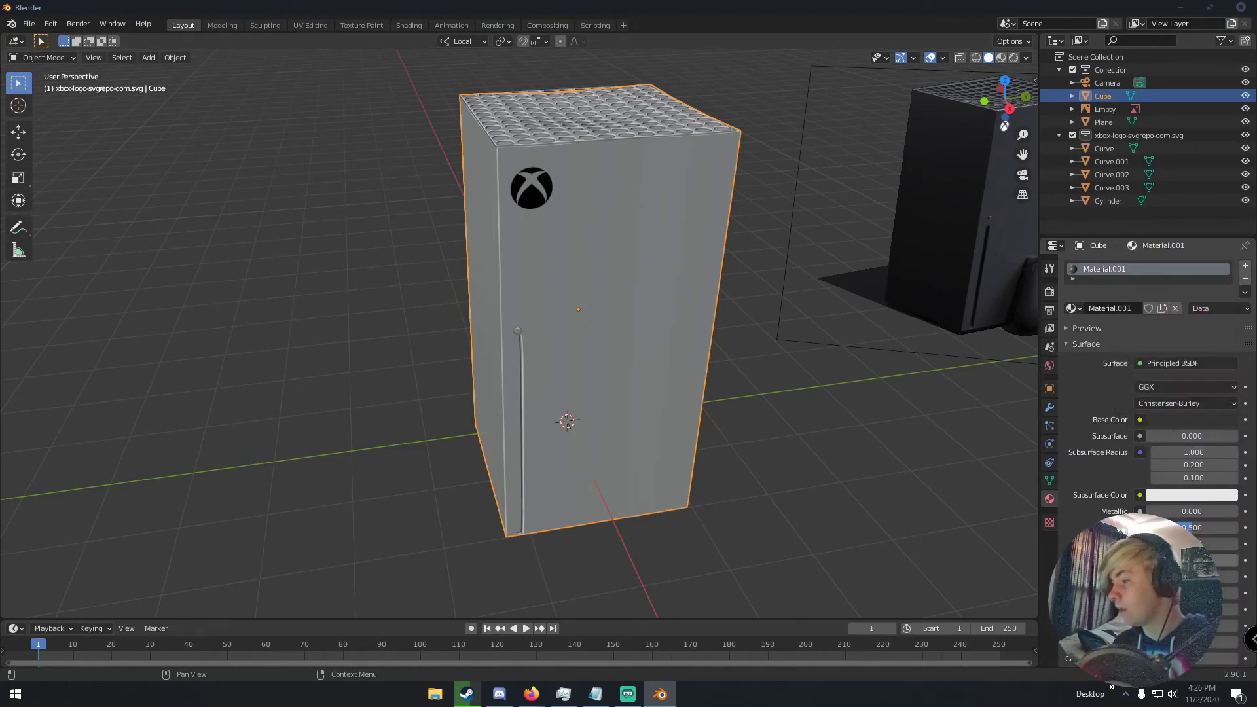
Step: Assign the console's Material.001 to the eject button cylinder above the disc slot
{"action": "middle_click_drag", "start_coordinate": [921, 435], "coordinate": [863, 404]}
{"action": "middle_click_drag", "start_coordinate": [652, 357], "coordinate": [694, 355]}
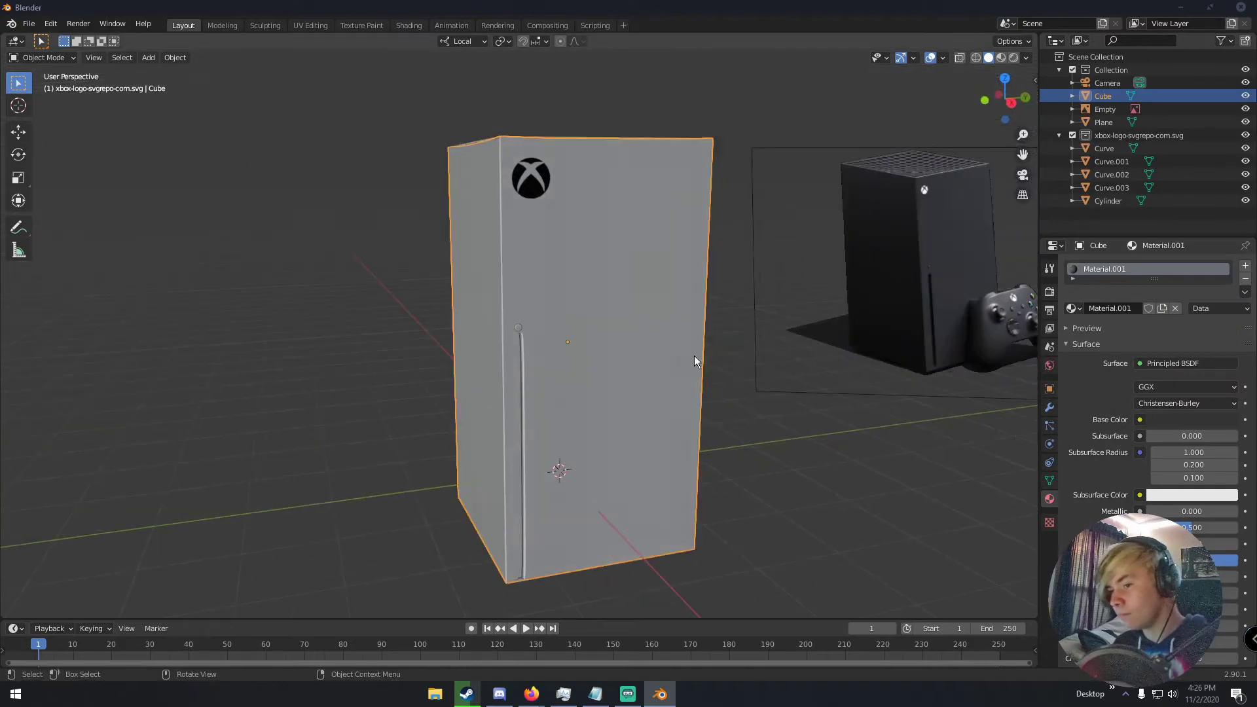
{"action": "scroll", "coordinate": [514, 309], "scroll_direction": "up", "scroll_amount": 3}
{"action": "left_click", "coordinate": [517, 321]}
{"action": "left_click", "coordinate": [1072, 308]}
{"action": "left_click", "coordinate": [1106, 341]}
{"action": "scroll", "coordinate": [957, 329], "scroll_direction": "down", "scroll_amount": 5}
Step: Assign Material.001 to the perforated plane on top of the console
{"action": "middle_click_drag", "start_coordinate": [872, 289], "coordinate": [840, 319]}
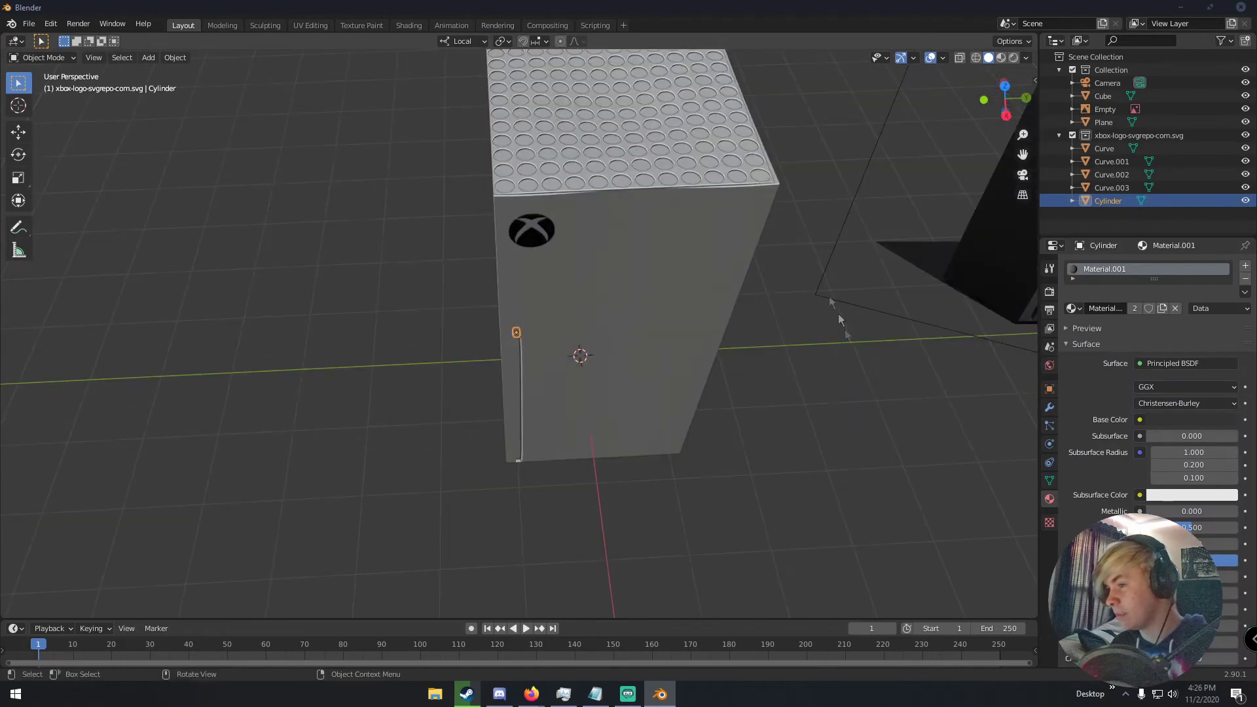
{"action": "left_click", "coordinate": [741, 147]}
{"action": "left_click", "coordinate": [1074, 309]}
{"action": "left_click", "coordinate": [1105, 337]}
{"action": "scroll", "coordinate": [812, 262], "scroll_direction": "up", "scroll_amount": 2}
Step: Select all four Xbox logo pieces, enable nodes on their shared SVGMat material and make it a white Emission shader with strength 5
{"action": "middle_click_drag", "start_coordinate": [800, 268], "coordinate": [832, 213]}
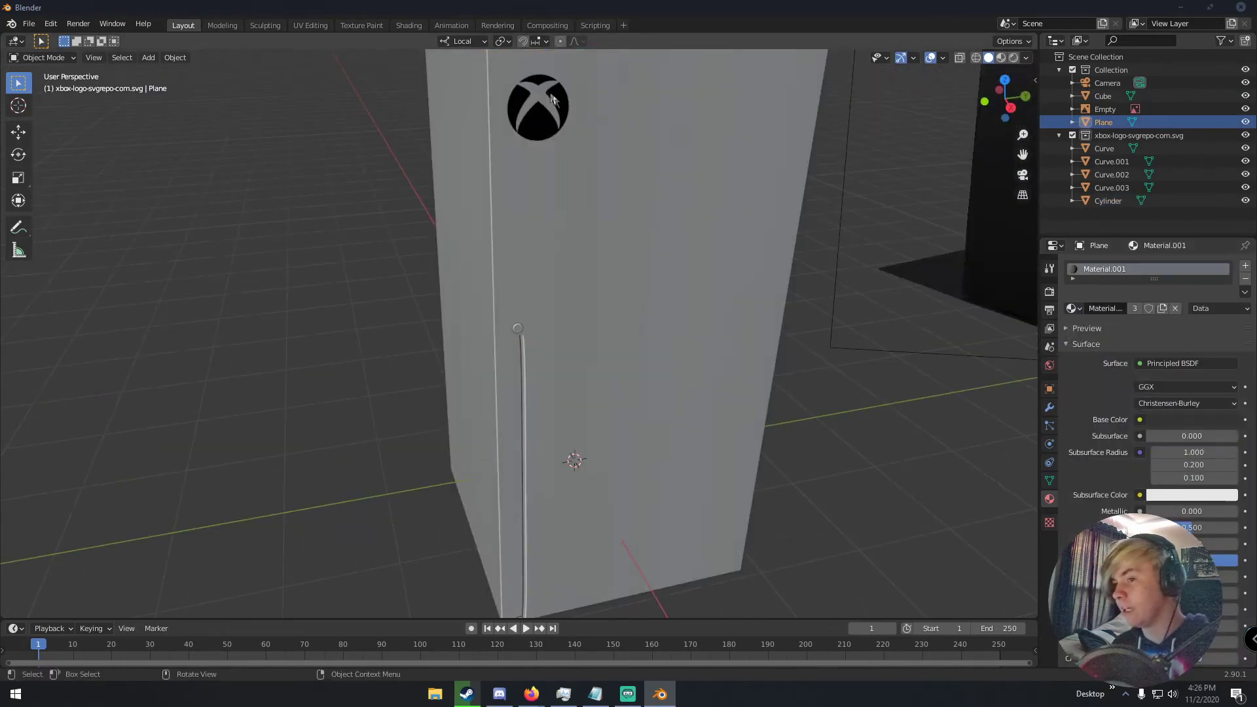
{"action": "left_click", "coordinate": [560, 105]}
{"action": "left_click", "coordinate": [538, 79], "text": "shift"}
{"action": "left_click", "coordinate": [540, 105], "text": "shift"}
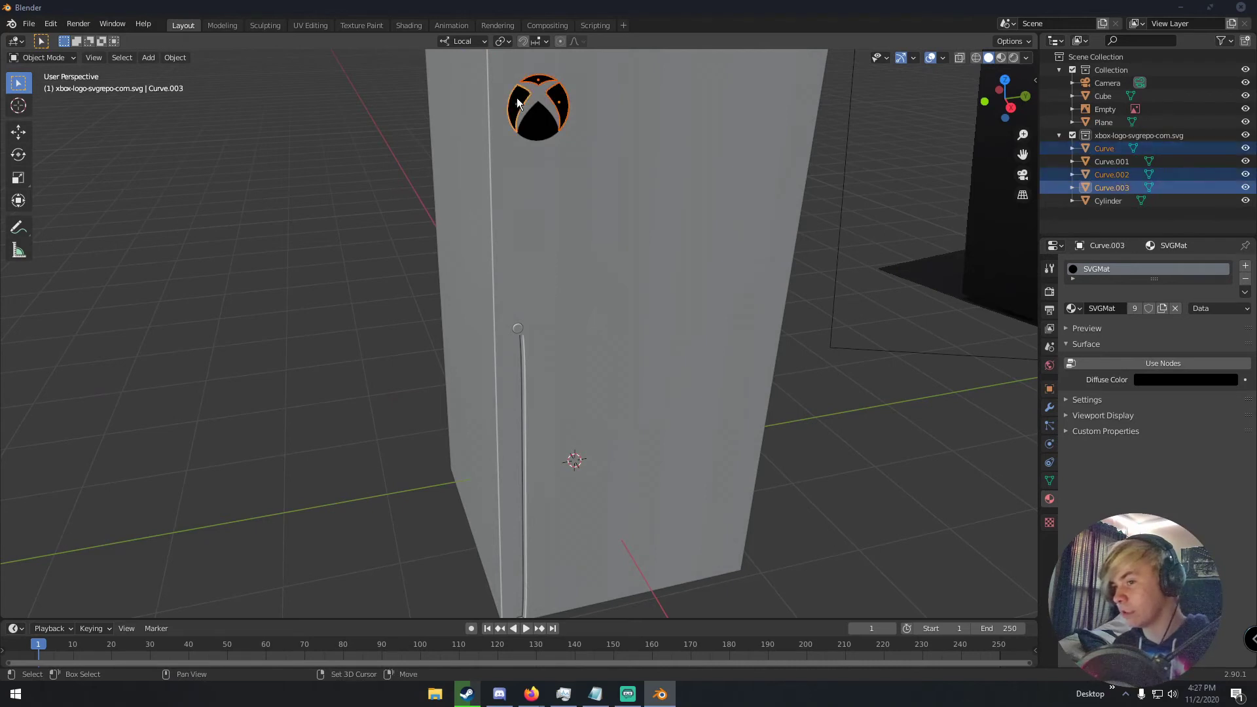
{"action": "left_click", "coordinate": [544, 128], "text": "shift"}
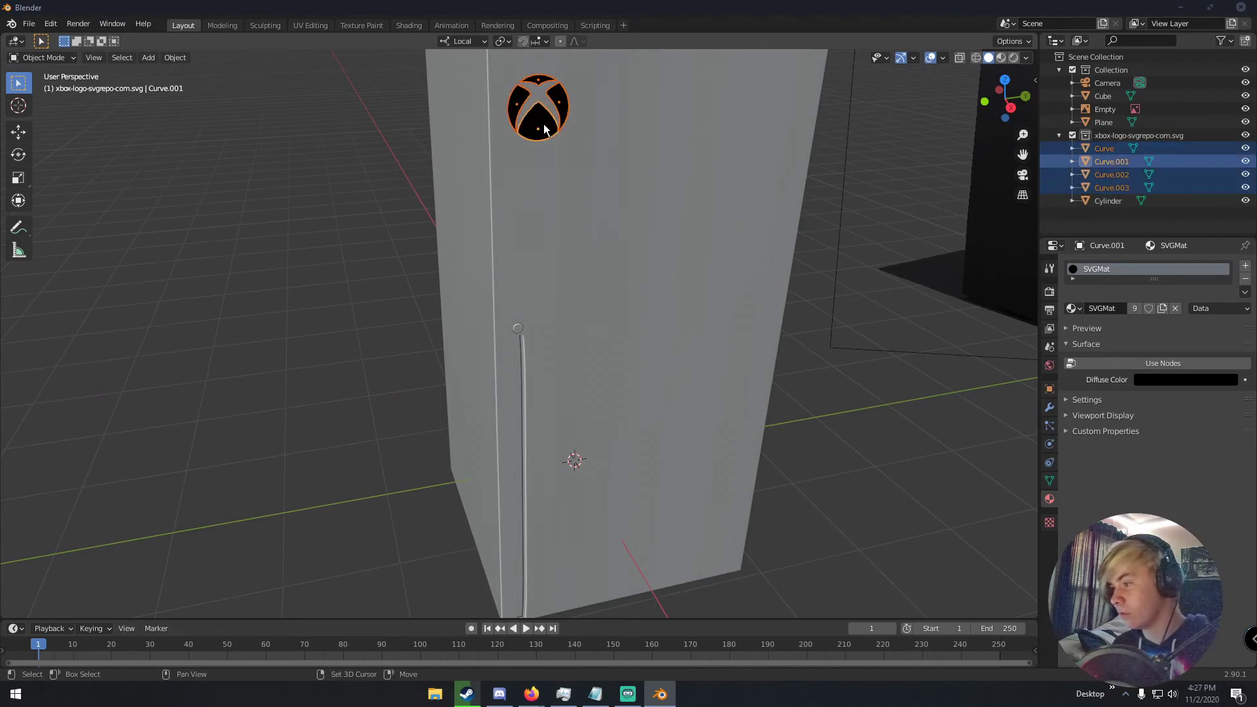
{"action": "left_click", "coordinate": [1160, 363]}
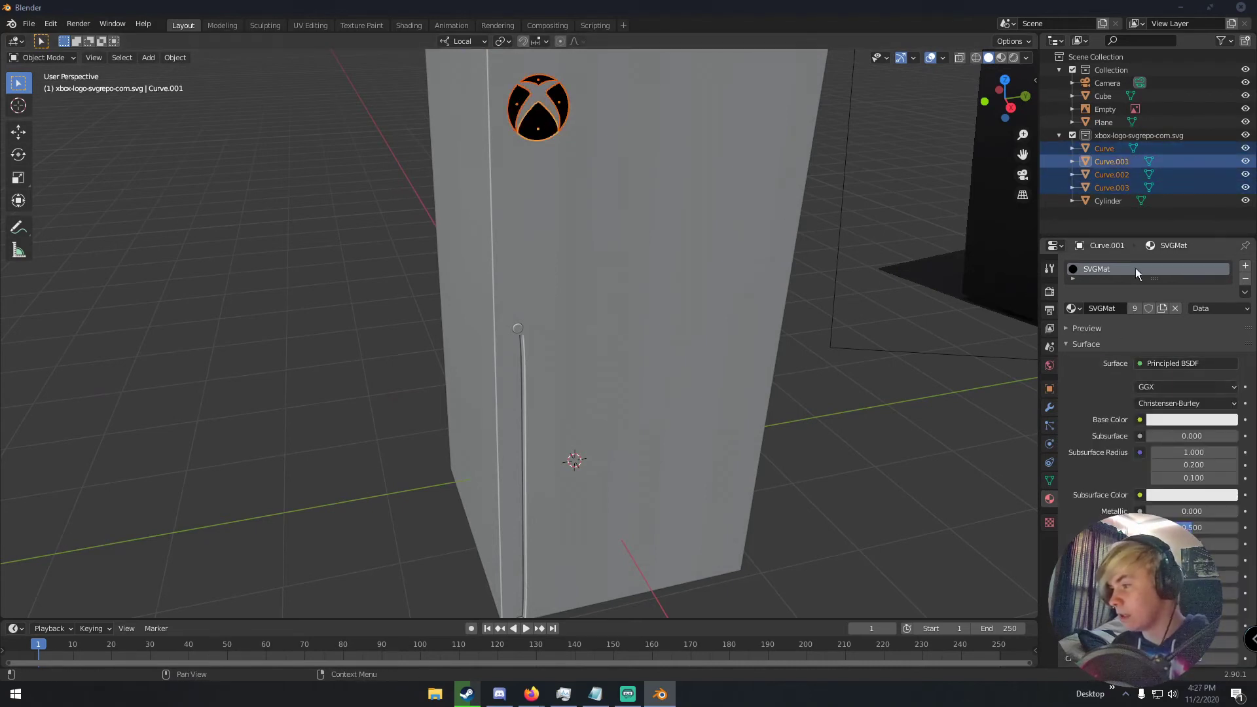
{"action": "left_click", "coordinate": [1193, 364]}
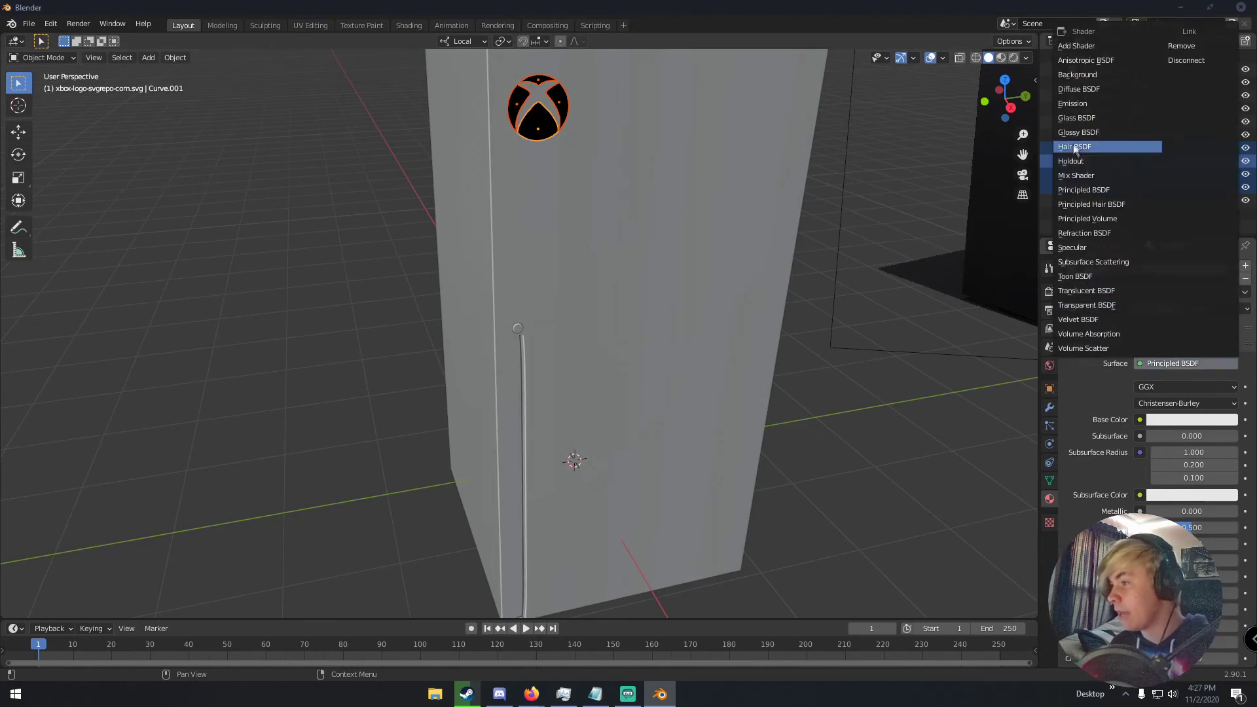
{"action": "left_click", "coordinate": [1073, 105]}
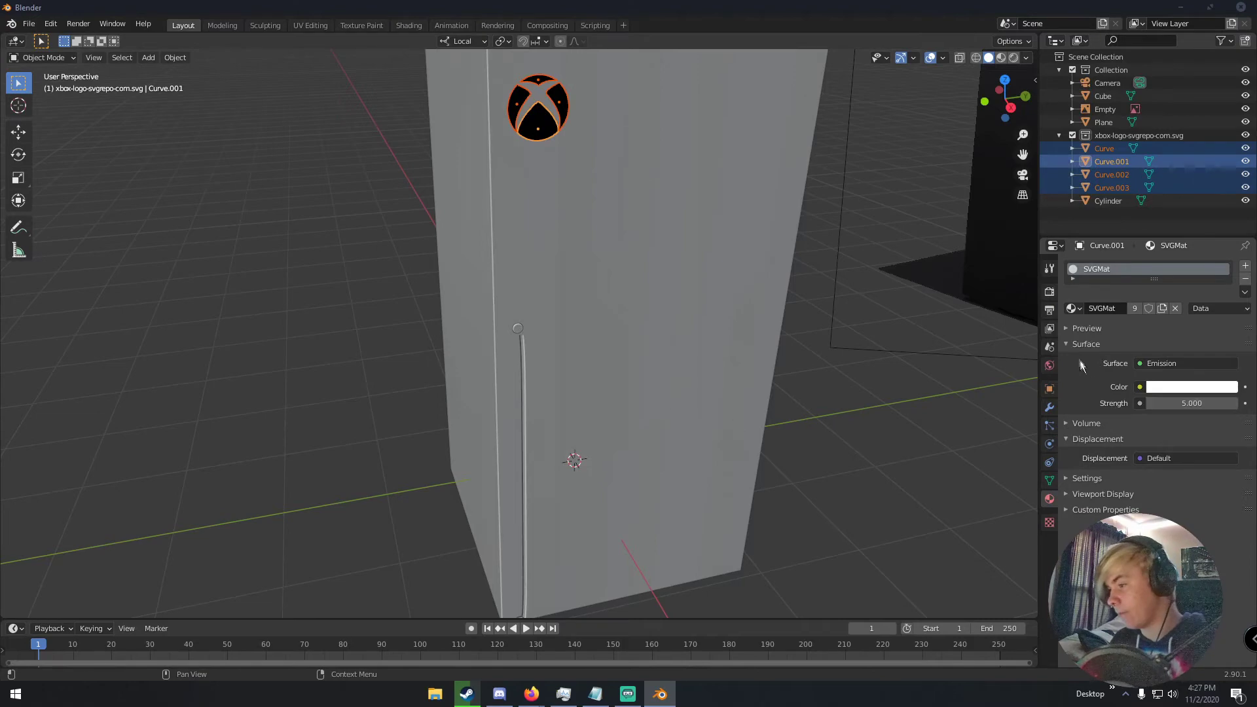
Step: Add a mesh plane to the scene and shift it along the X axis
{"action": "scroll", "coordinate": [901, 336], "scroll_direction": "down", "scroll_amount": 5}
{"action": "middle_click_drag", "start_coordinate": [901, 337], "coordinate": [803, 302]}
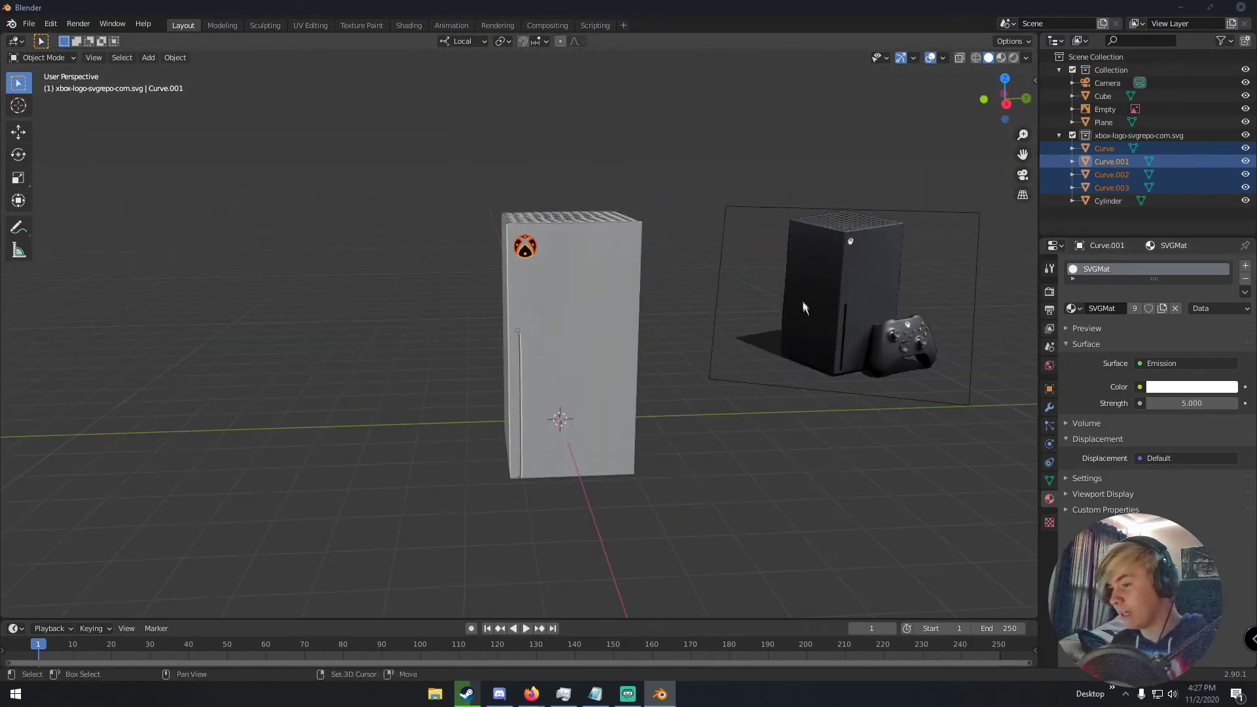
{"action": "key", "text": "shift+a"}
{"action": "mouse_move", "coordinate": [796, 284]}
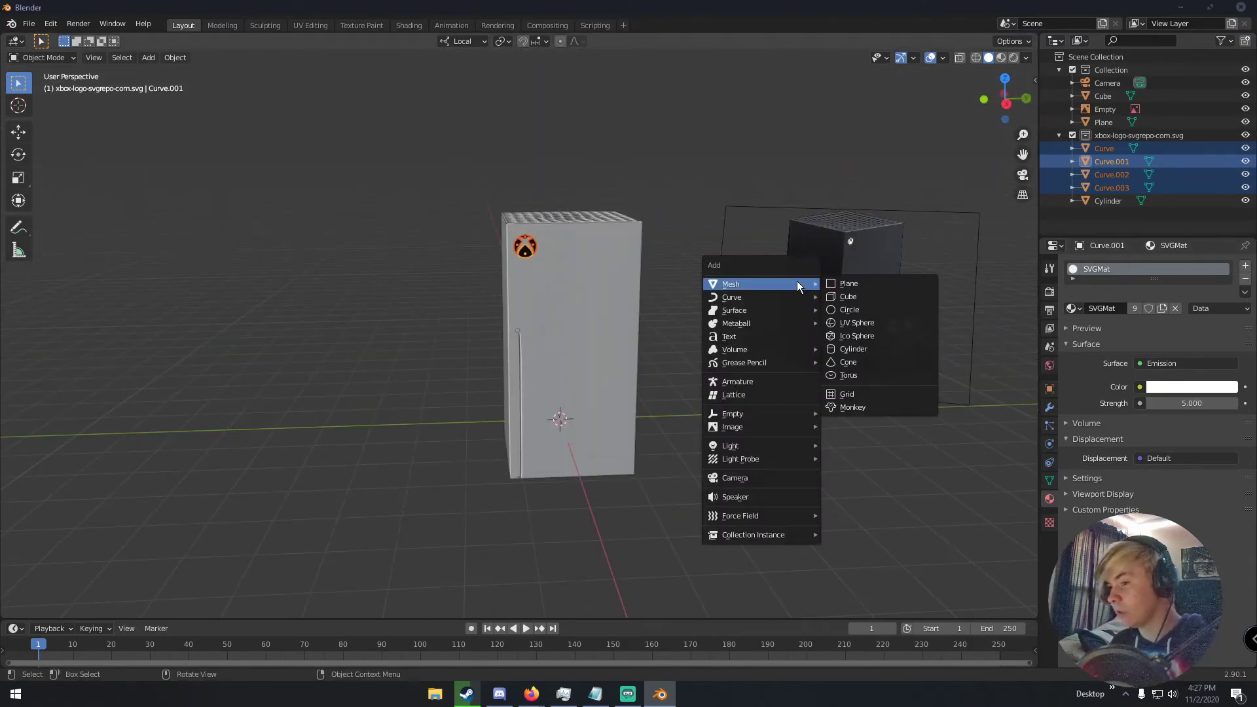
{"action": "left_click", "coordinate": [850, 287]}
{"action": "middle_click_drag", "start_coordinate": [761, 300], "coordinate": [753, 314]}
{"action": "key", "text": "g"}
{"action": "key", "text": "x"}
{"action": "left_click", "coordinate": [749, 318]}
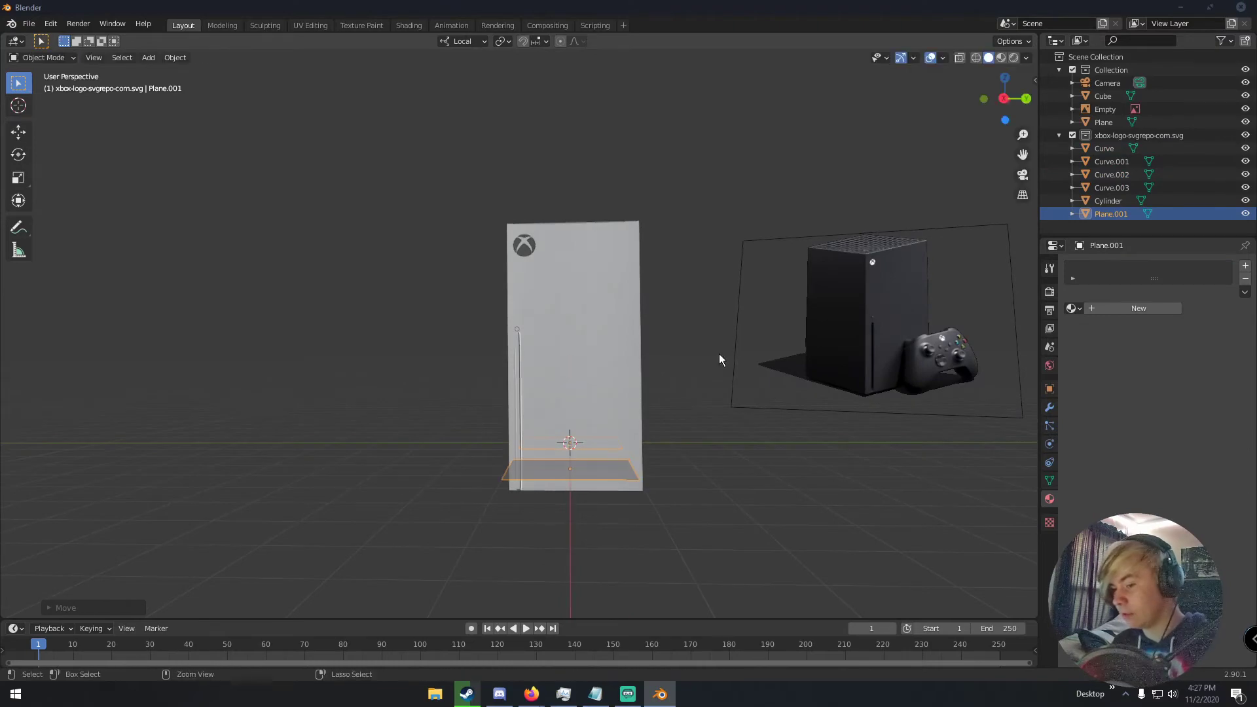
Step: Lower the new plane along Z to the console's base and scale it up into a large floor
{"action": "middle_click_drag", "start_coordinate": [719, 357], "coordinate": [752, 332]}
{"action": "key", "text": "g"}
{"action": "key", "text": "z"}
{"action": "left_click", "coordinate": [740, 376]}
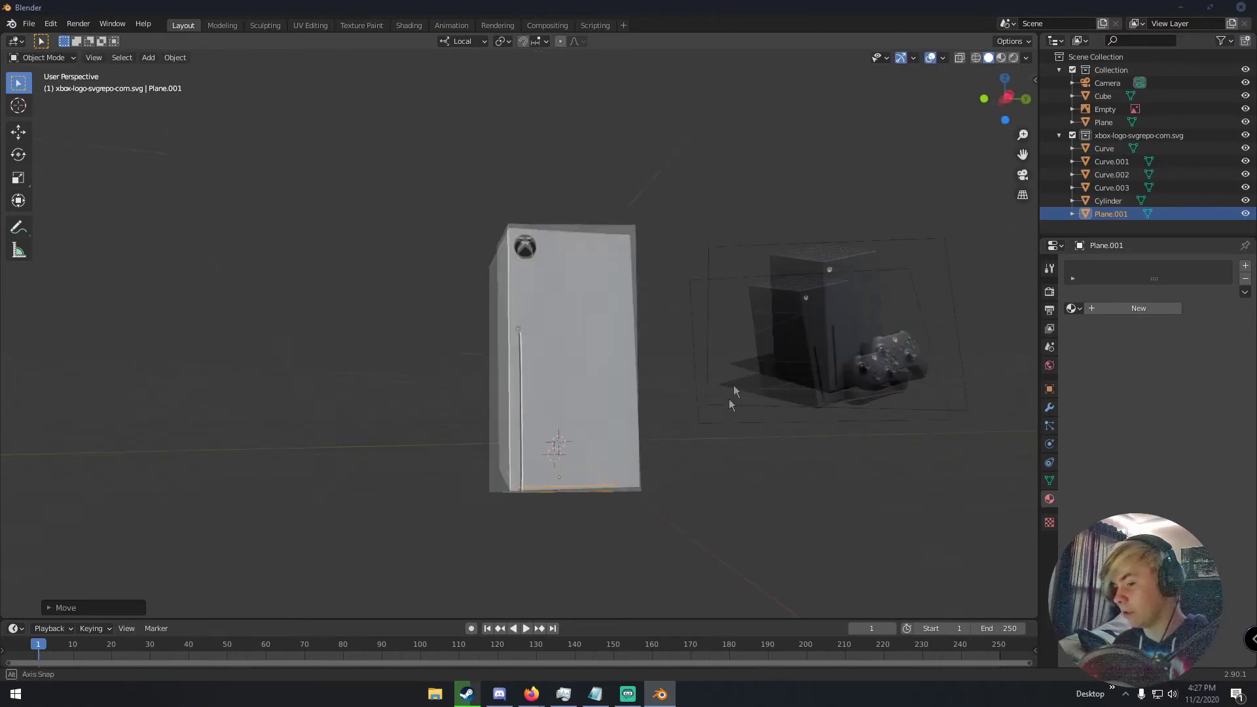
{"action": "scroll", "coordinate": [648, 441], "scroll_direction": "down", "scroll_amount": 5}
{"action": "key", "text": "s"}
{"action": "left_click", "coordinate": [407, 461]}
{"action": "middle_click_drag", "start_coordinate": [482, 452], "coordinate": [583, 448]}
{"action": "scroll", "coordinate": [583, 448], "scroll_direction": "up", "scroll_amount": 4}
Step: Check the view through the existing orthographic camera and delete that camera
{"action": "key", "text": "KP_0"}
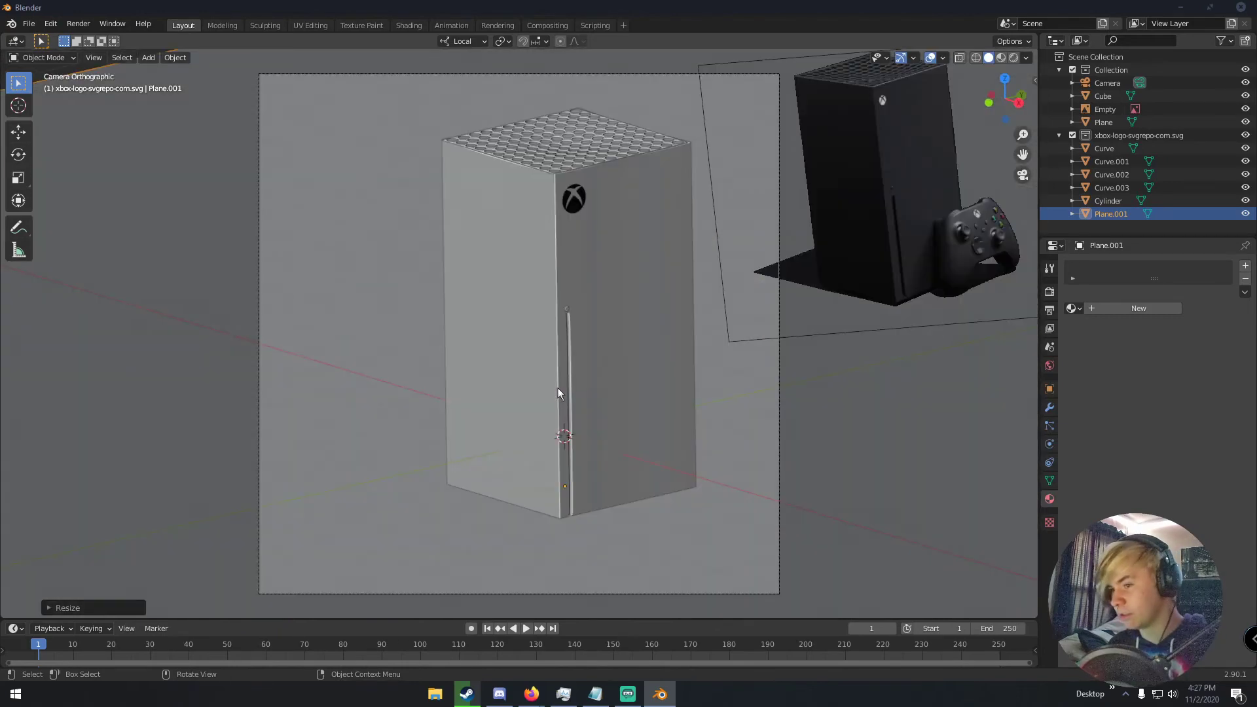
{"action": "scroll", "coordinate": [558, 388], "scroll_direction": "down", "scroll_amount": 5}
{"action": "middle_click_drag", "start_coordinate": [557, 387], "coordinate": [423, 372]}
{"action": "left_click", "coordinate": [275, 158]}
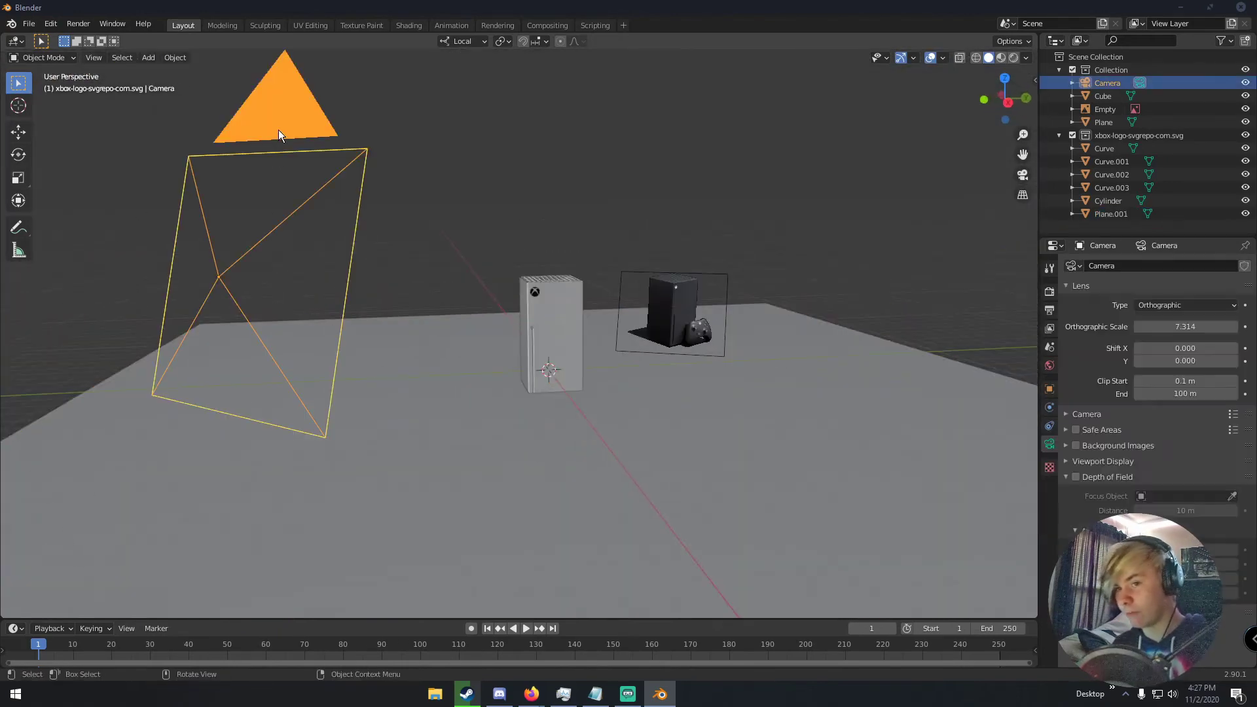
{"action": "key", "text": "Delete"}
Step: Add a new camera and move it away from the console
{"action": "key", "text": "shift+a"}
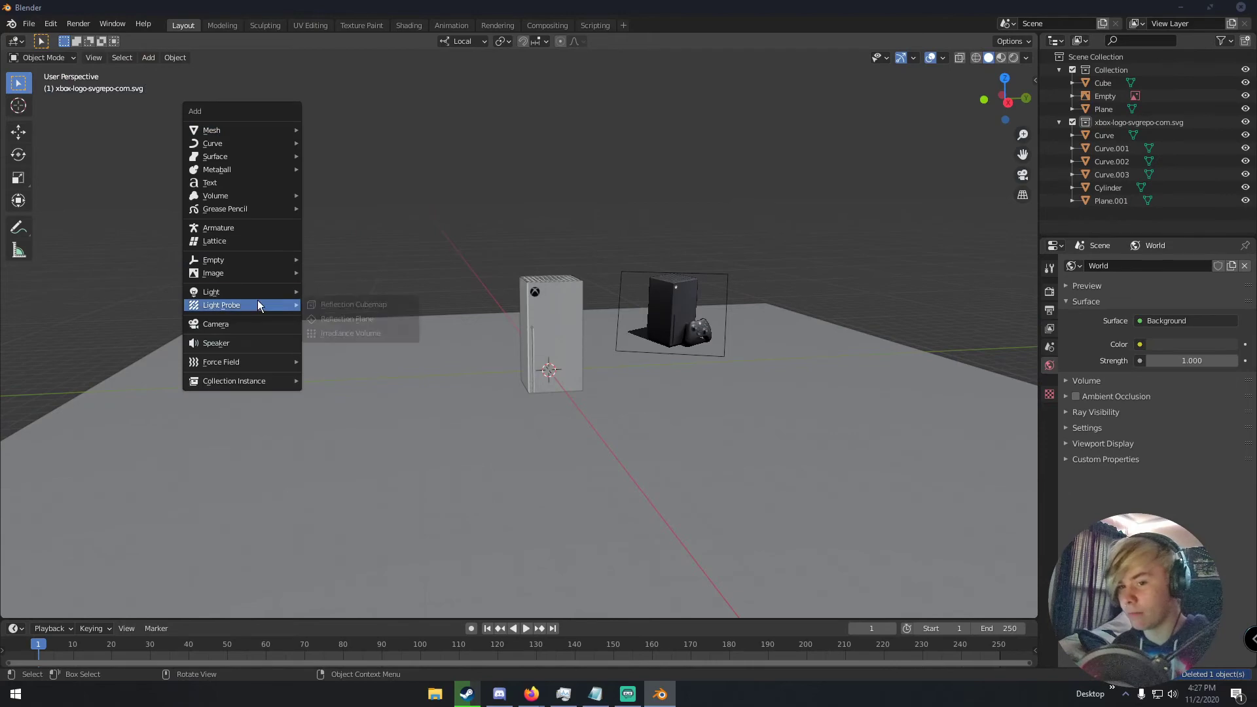
{"action": "left_click", "coordinate": [253, 324]}
{"action": "middle_click_drag", "start_coordinate": [253, 323], "coordinate": [571, 391]}
{"action": "scroll", "coordinate": [403, 335], "scroll_direction": "up", "scroll_amount": 6}
{"action": "scroll", "coordinate": [572, 391], "scroll_direction": "down", "scroll_amount": 8}
{"action": "key", "text": "g"}
{"action": "left_click", "coordinate": [253, 191]}
Step: Reposition the new camera from another angle and check its framing
{"action": "middle_click_drag", "start_coordinate": [253, 191], "coordinate": [426, 281]}
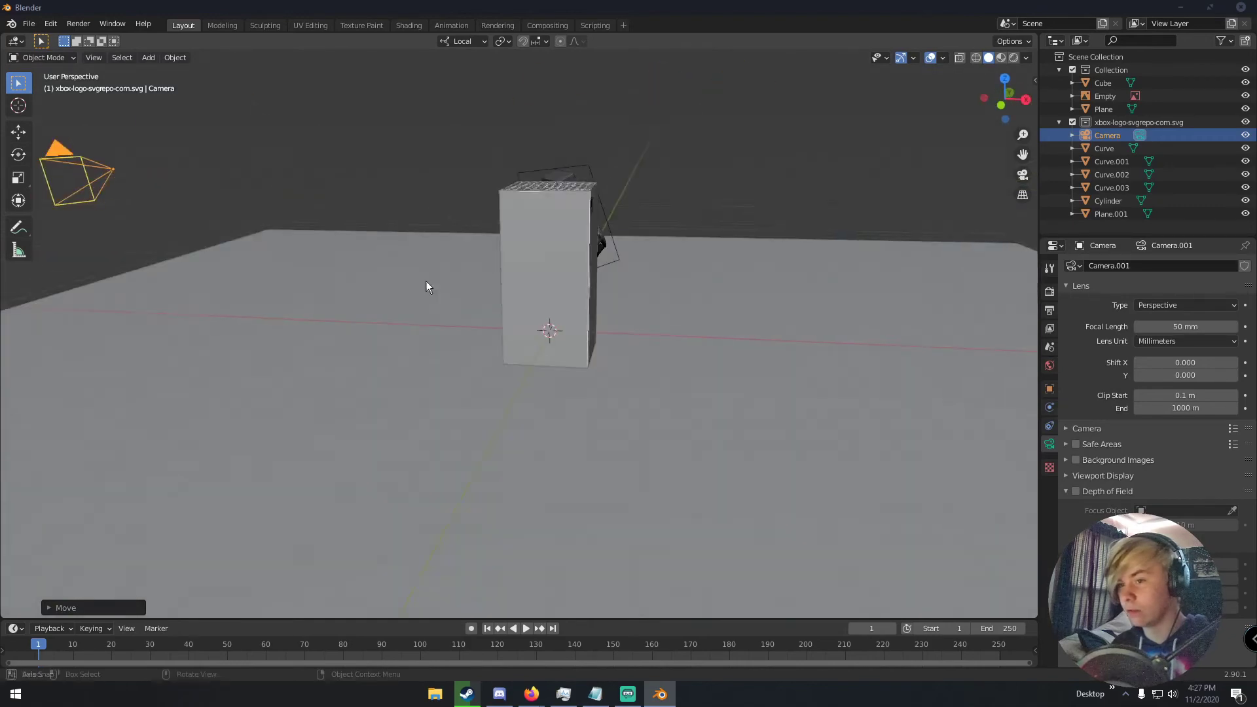
{"action": "scroll", "coordinate": [426, 281], "scroll_direction": "down", "scroll_amount": 4}
{"action": "key", "text": "g"}
{"action": "left_click", "coordinate": [950, 328]}
{"action": "key", "text": "KP_0"}
{"action": "key", "text": "KP_0"}
{"action": "middle_click_drag", "start_coordinate": [859, 356], "coordinate": [984, 374]}
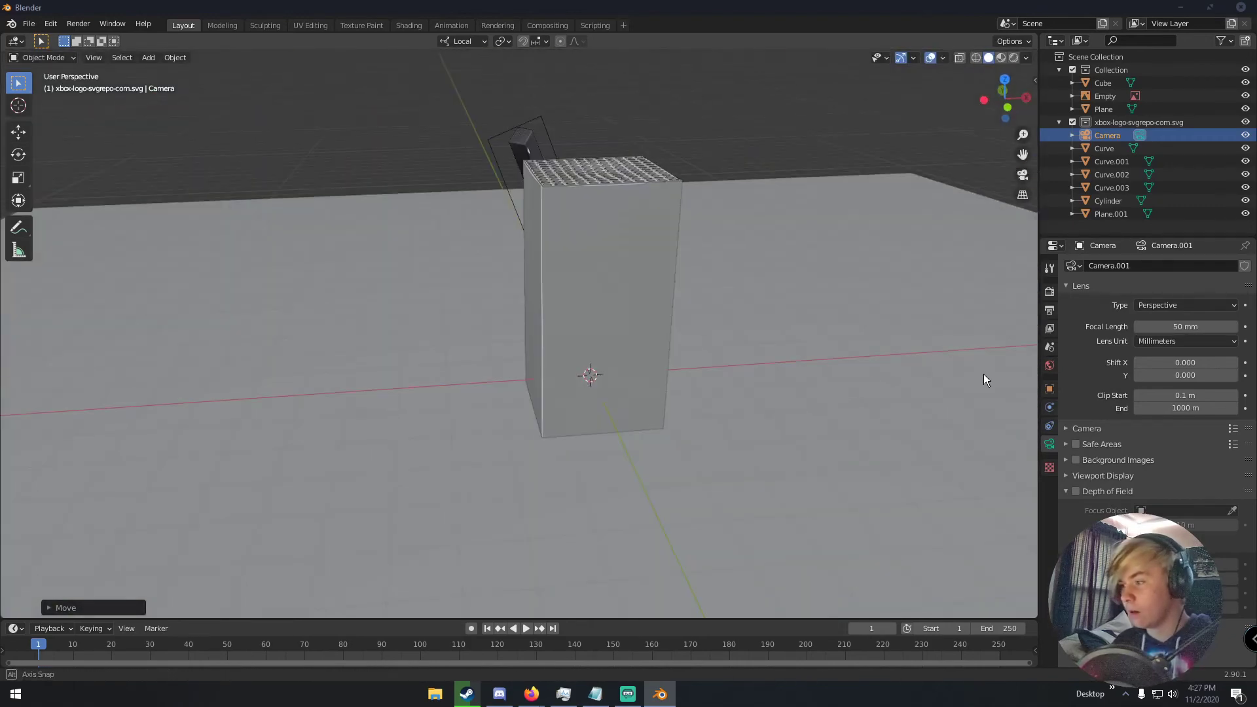
Step: Set the render output's X resolution to 1080 px for a square frame
{"action": "left_click", "coordinate": [1050, 291]}
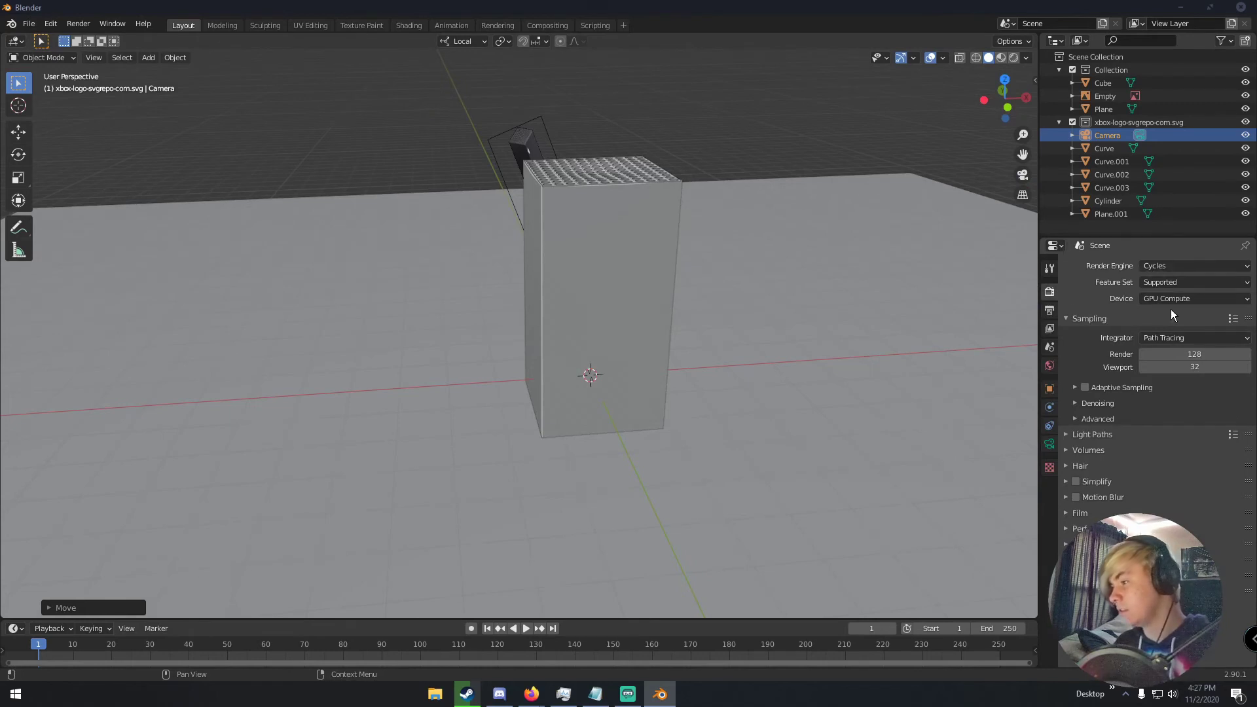
{"action": "left_click", "coordinate": [1050, 310]}
{"action": "left_click", "coordinate": [1192, 280]}
{"action": "type", "text": "1080"}
{"action": "key", "text": "Return"}
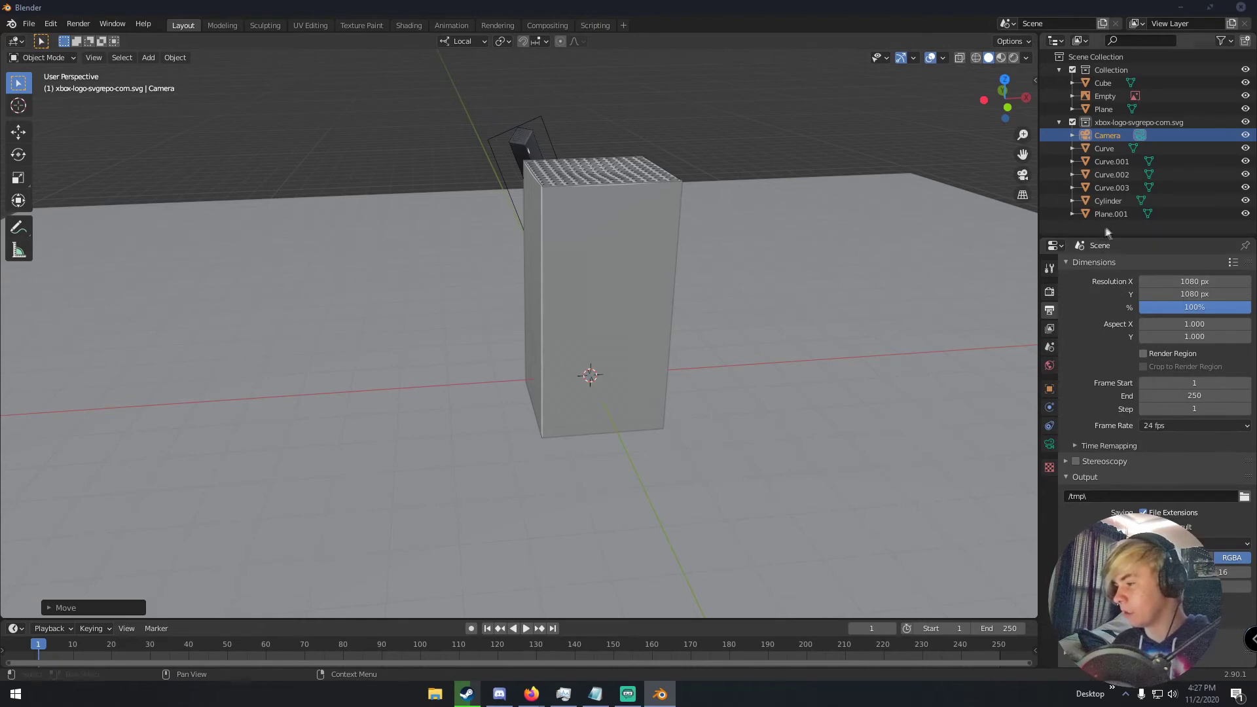
Step: Align the camera to an angled view of the console's front corner and shift it to center the console in frame
{"action": "left_click", "coordinate": [1050, 444]}
{"action": "middle_click_drag", "start_coordinate": [822, 308], "coordinate": [741, 283]}
{"action": "scroll", "coordinate": [728, 252], "scroll_direction": "up", "scroll_amount": 1}
{"action": "scroll", "coordinate": [740, 277], "scroll_direction": "down", "scroll_amount": 2}
{"action": "key", "text": "KP_0"}
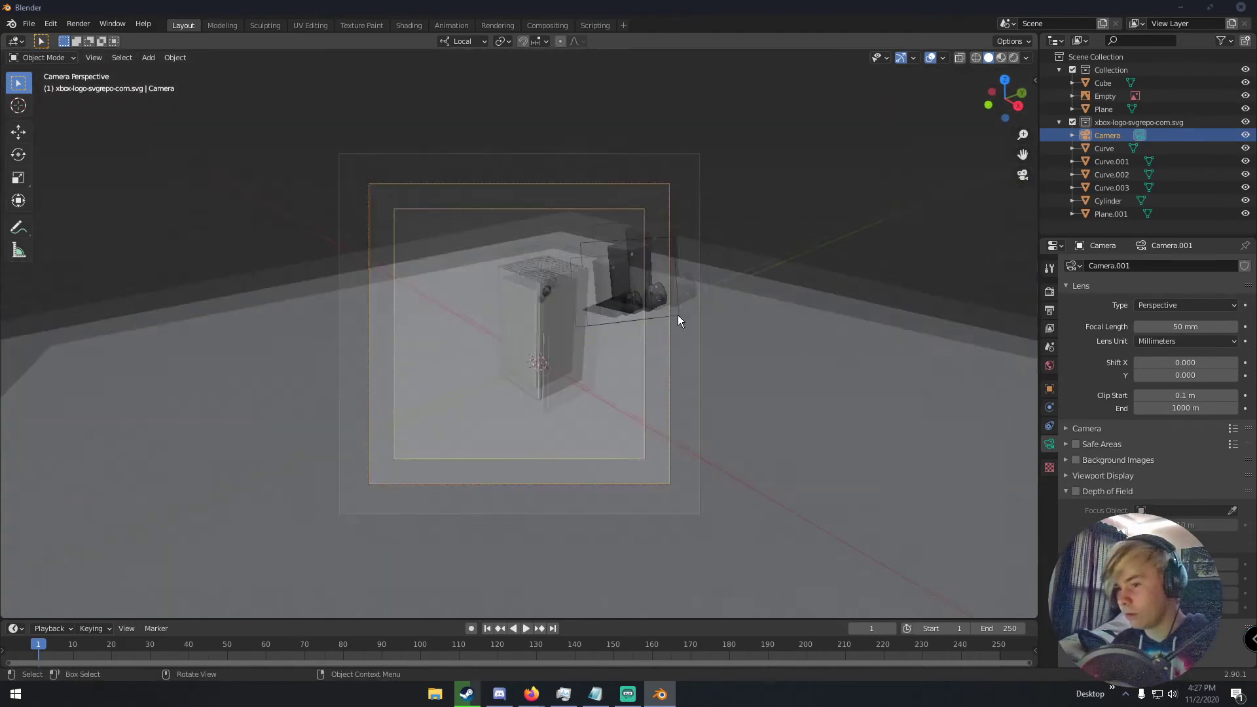
{"action": "key", "text": "g"}
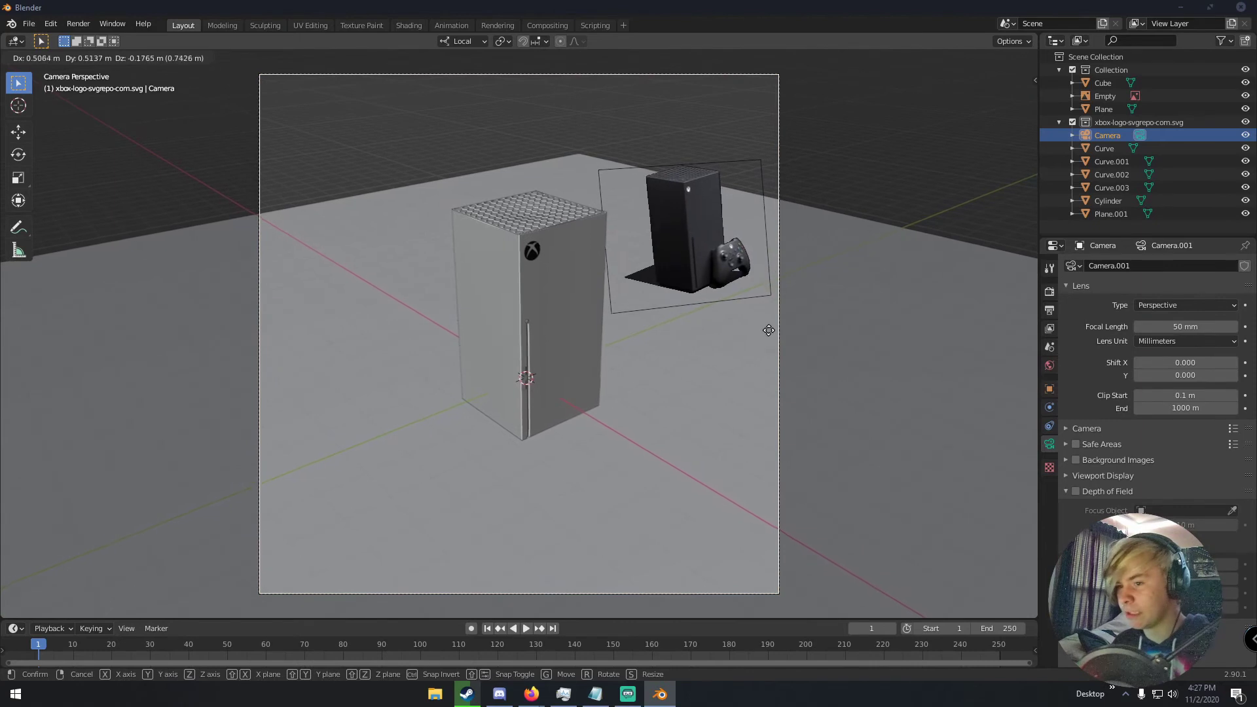
{"action": "left_click", "coordinate": [773, 330]}
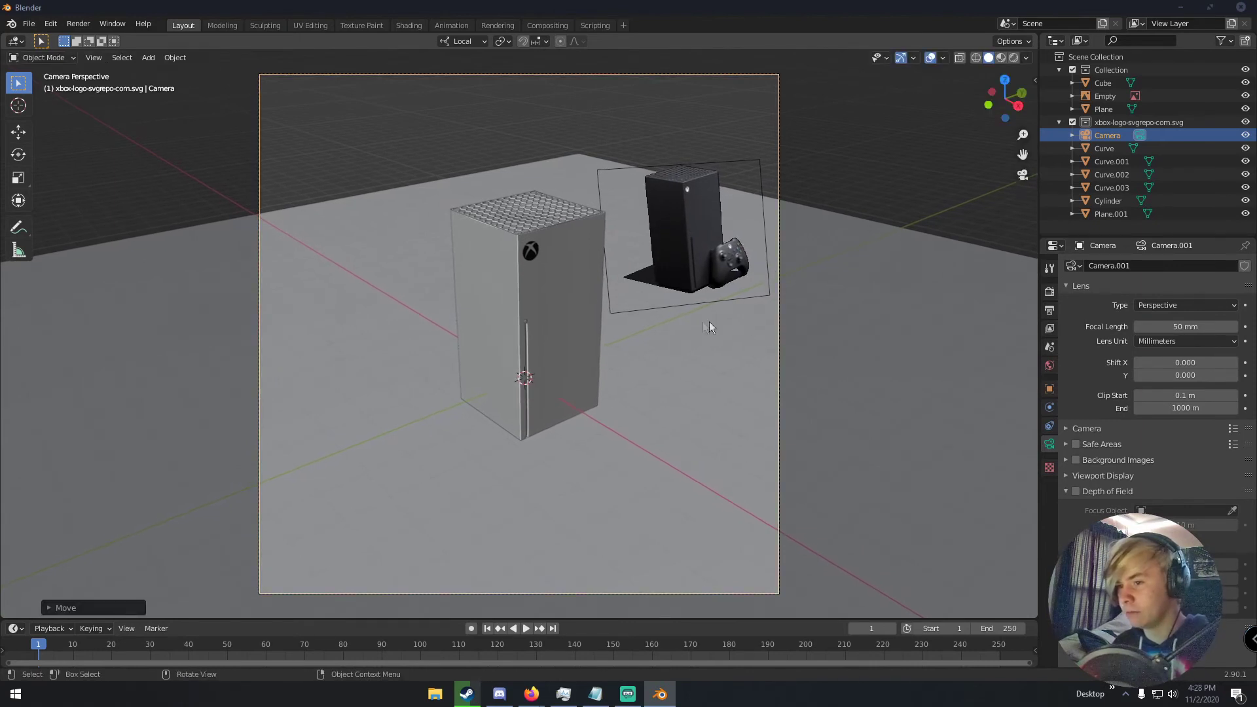
Step: Scale up the floor plane until it fills the whole camera frame
{"action": "left_click", "coordinate": [415, 270]}
{"action": "key", "text": "s"}
{"action": "left_click", "coordinate": [359, 528]}
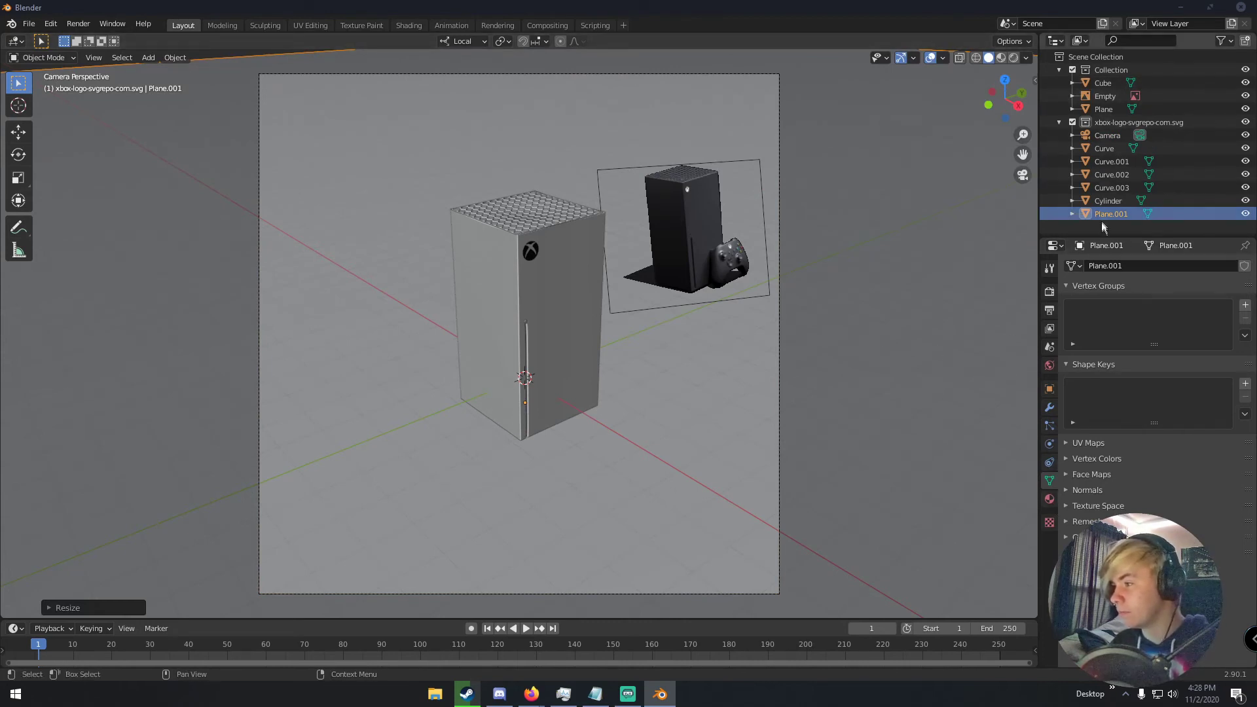
Step: Switch the camera to Orthographic and set its orthographic scale to 11.1
{"action": "left_click", "coordinate": [1093, 135]}
{"action": "left_click", "coordinate": [1163, 305]}
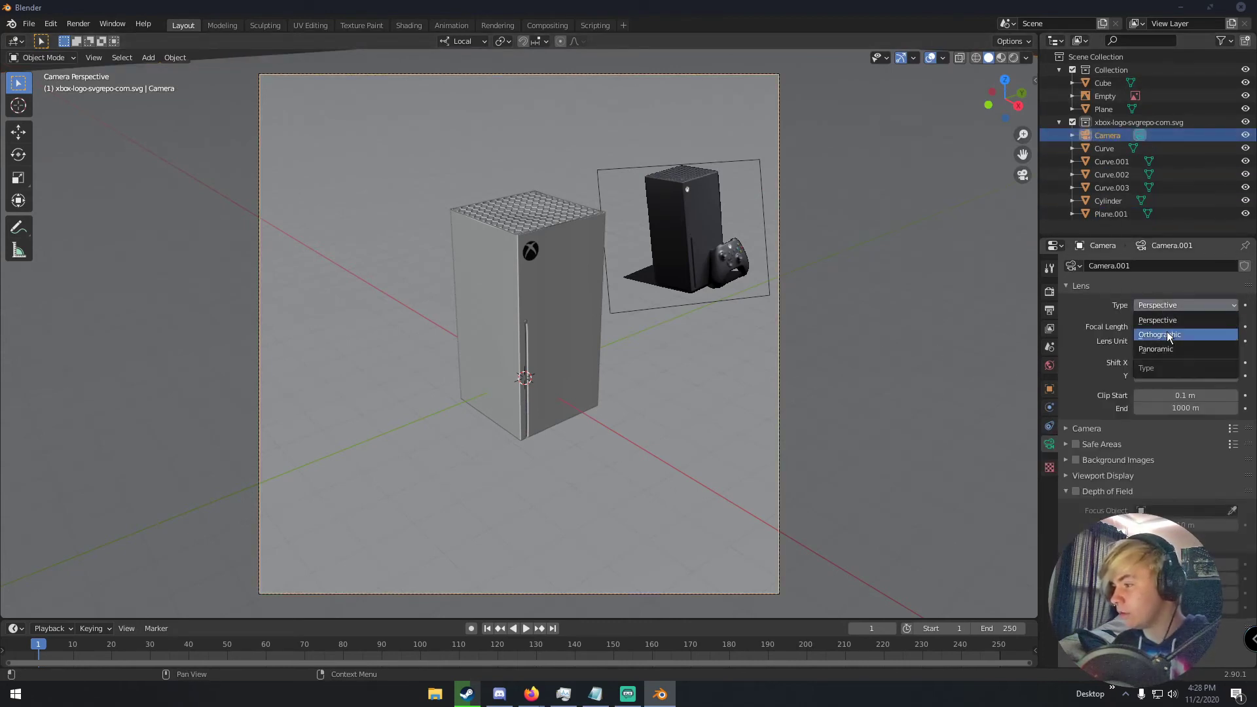
{"action": "left_click", "coordinate": [1167, 333]}
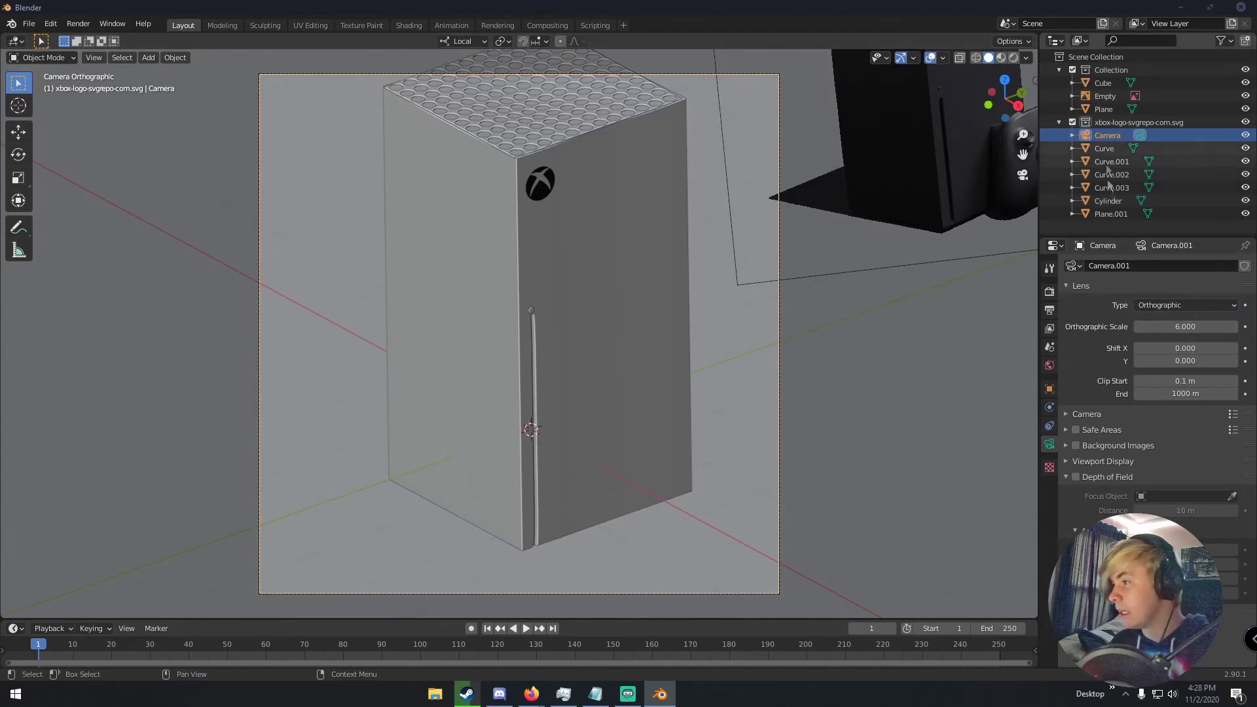
{"action": "left_click_drag", "start_coordinate": [1179, 327], "coordinate": [1235, 326]}
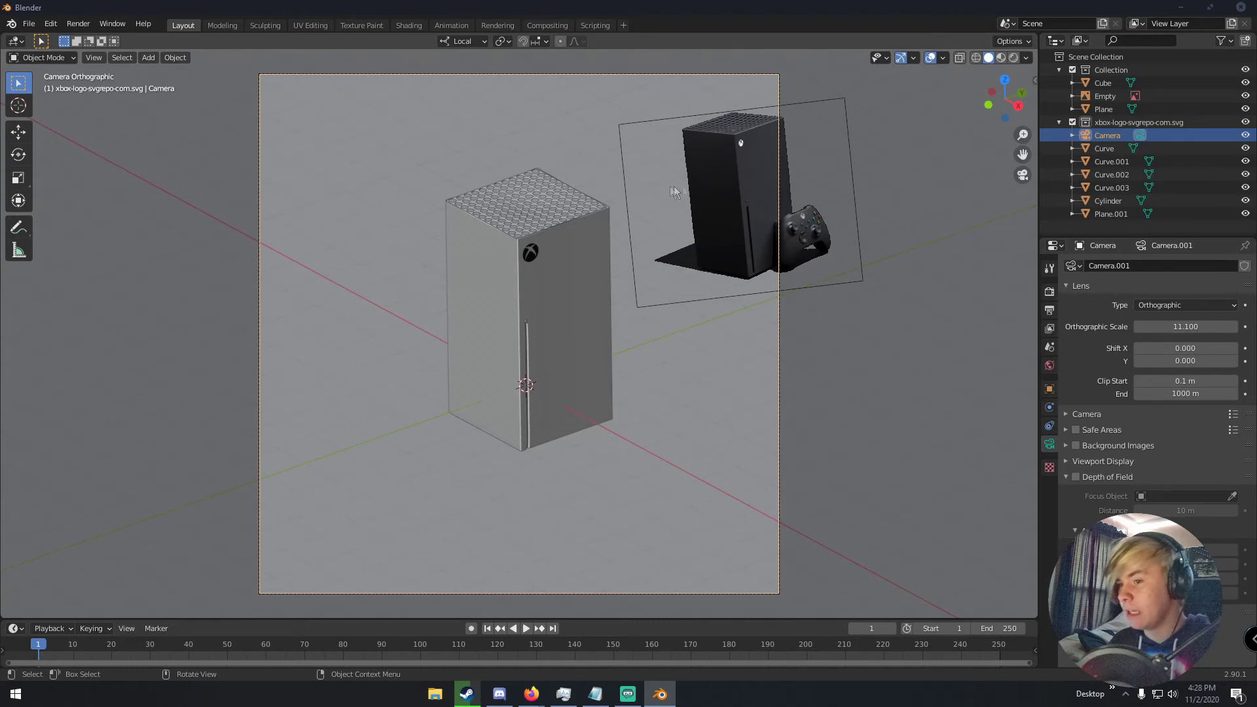
Step: Delete the reference image and leave the camera view
{"action": "left_click", "coordinate": [732, 166]}
{"action": "key", "text": "Delete"}
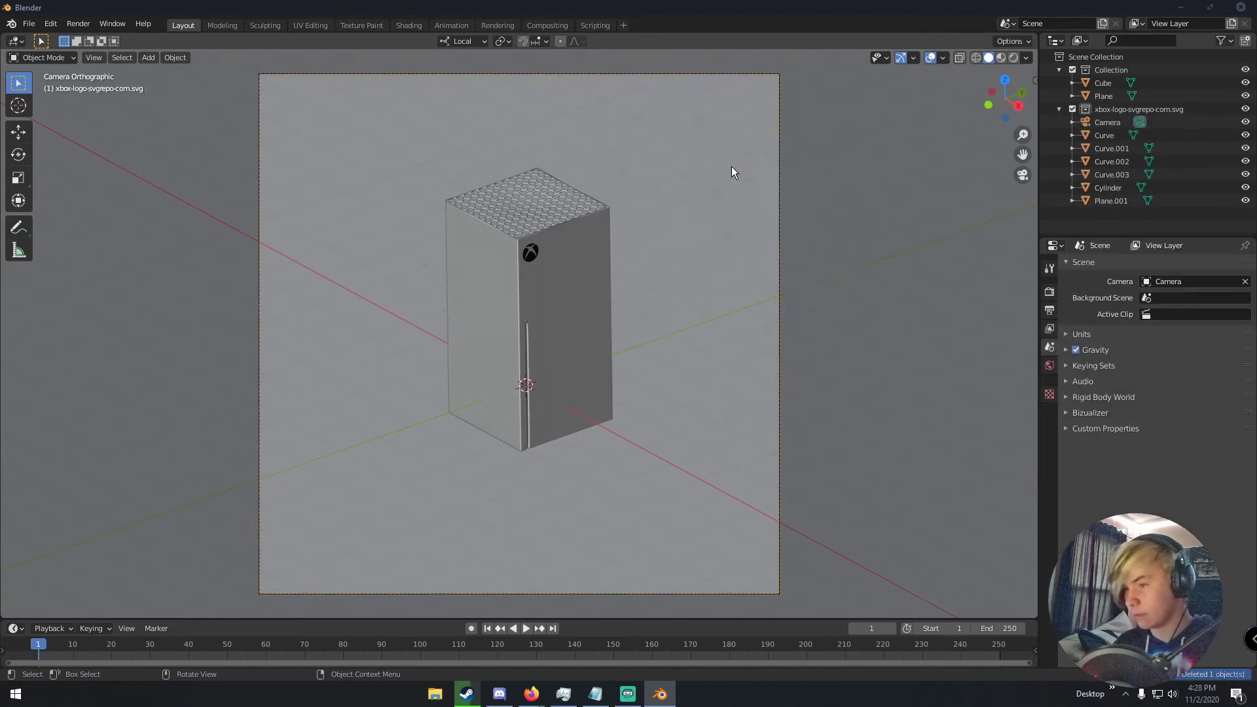
{"action": "key", "text": "KP_0"}
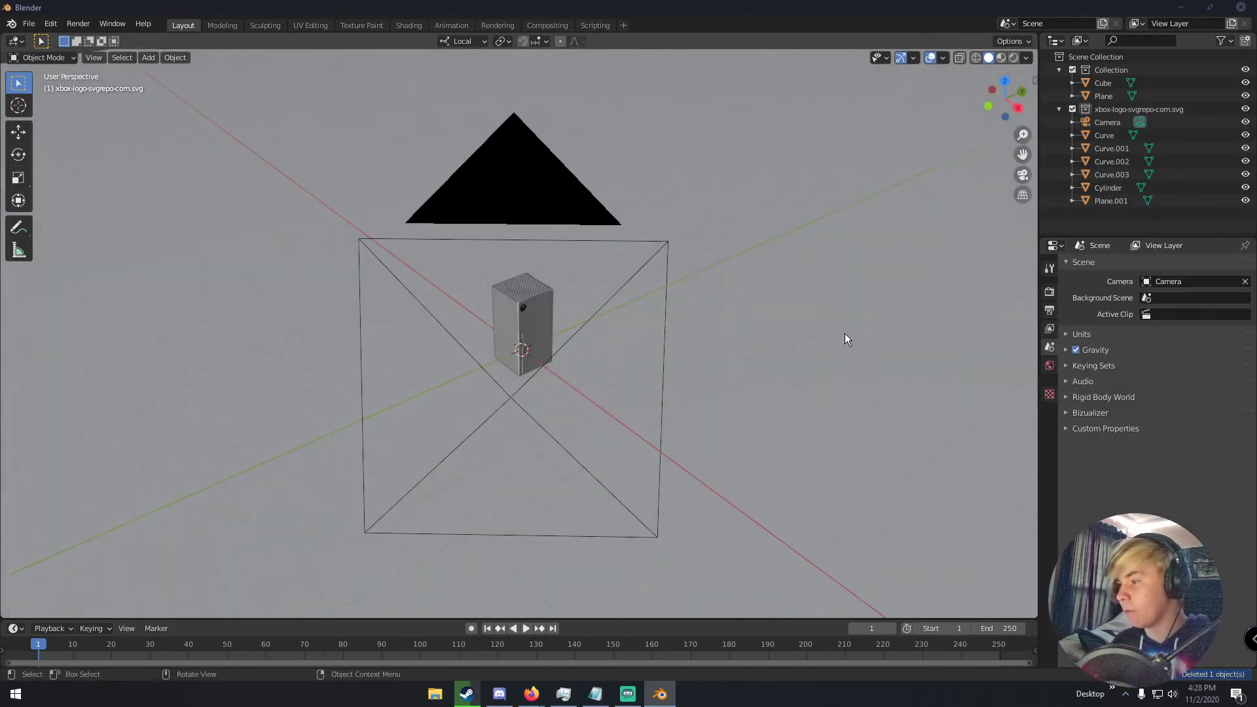
Step: Preview the scene in Rendered shading and return to Solid shading
{"action": "key", "text": "z"}
{"action": "left_click", "coordinate": [889, 332]}
{"action": "key", "text": "z"}
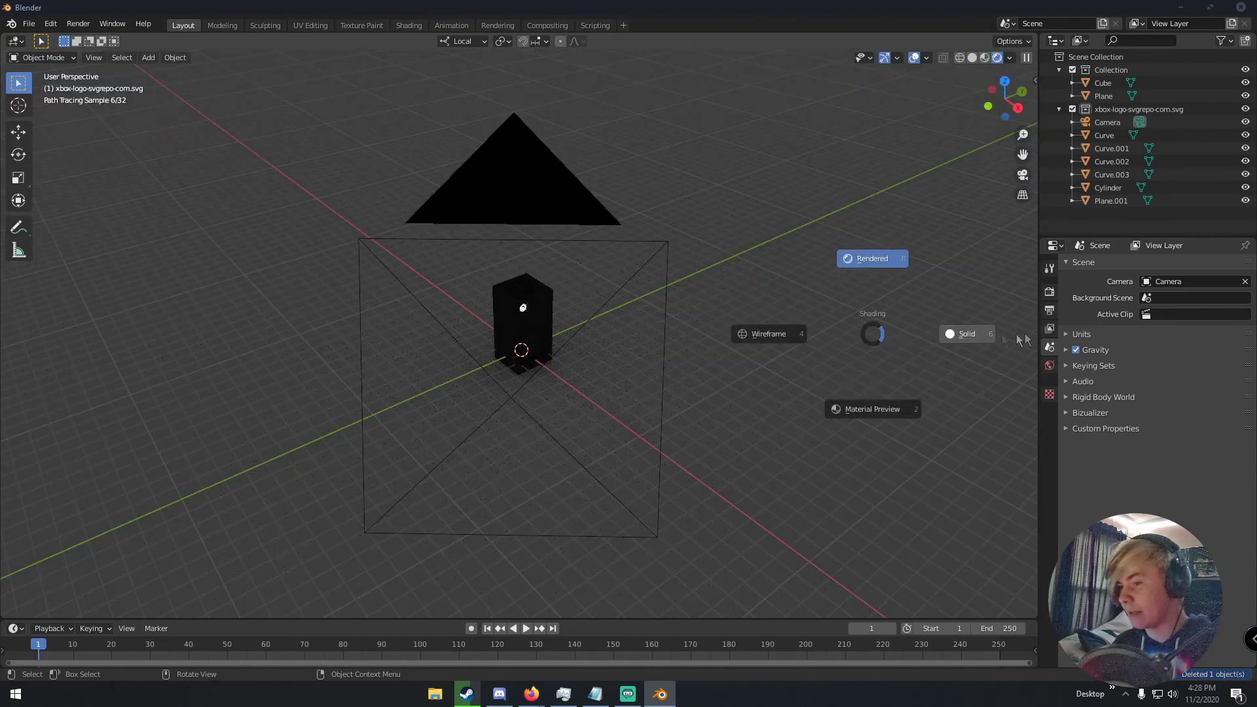
{"action": "left_click", "coordinate": [968, 336]}
Step: Add an area light, move it beside the console and raise it along Z above the console's top
{"action": "key", "text": "shift+a"}
{"action": "mouse_move", "coordinate": [788, 313]}
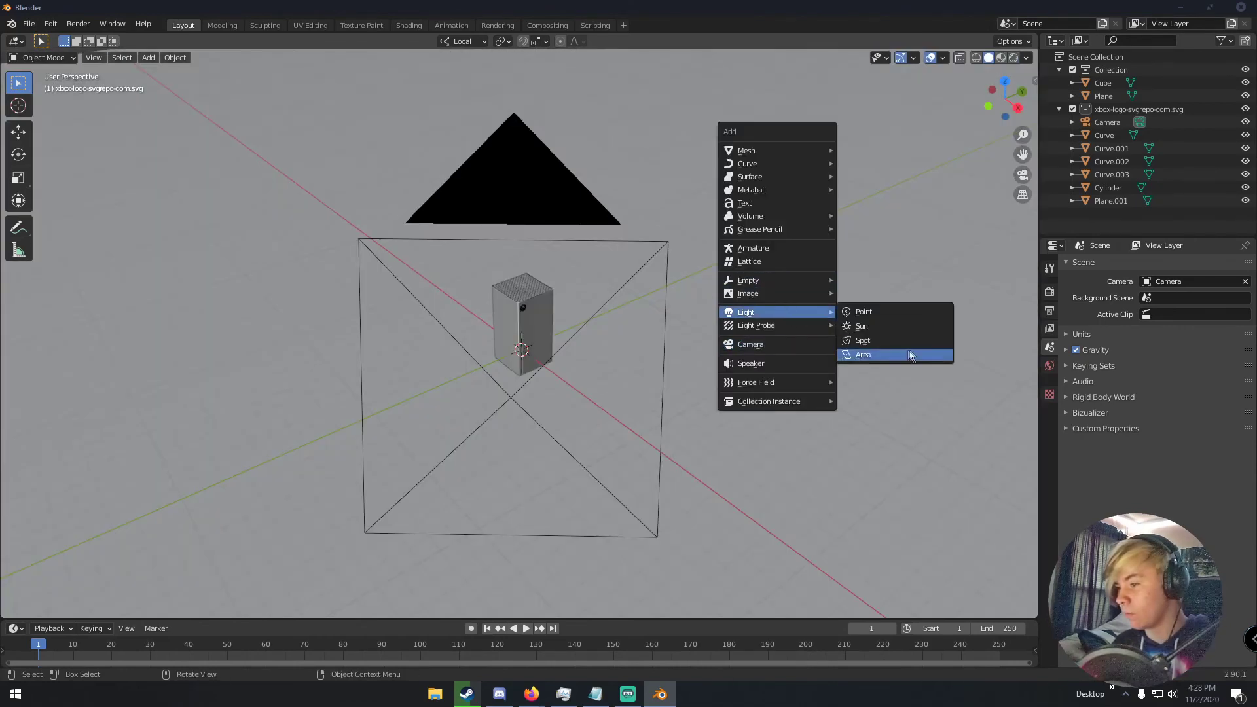
{"action": "left_click", "coordinate": [878, 354]}
{"action": "middle_click_drag", "start_coordinate": [878, 354], "coordinate": [881, 354]}
{"action": "key", "text": "g"}
{"action": "left_click", "coordinate": [269, 299]}
{"action": "middle_click_drag", "start_coordinate": [611, 295], "coordinate": [520, 271]}
{"action": "key", "text": "g"}
{"action": "key", "text": "z"}
{"action": "left_click", "coordinate": [376, 288]}
Step: Tilt the area light freely with trackball rotation and move it close to the console's upper end
{"action": "key", "text": "r"}
{"action": "key", "text": "r"}
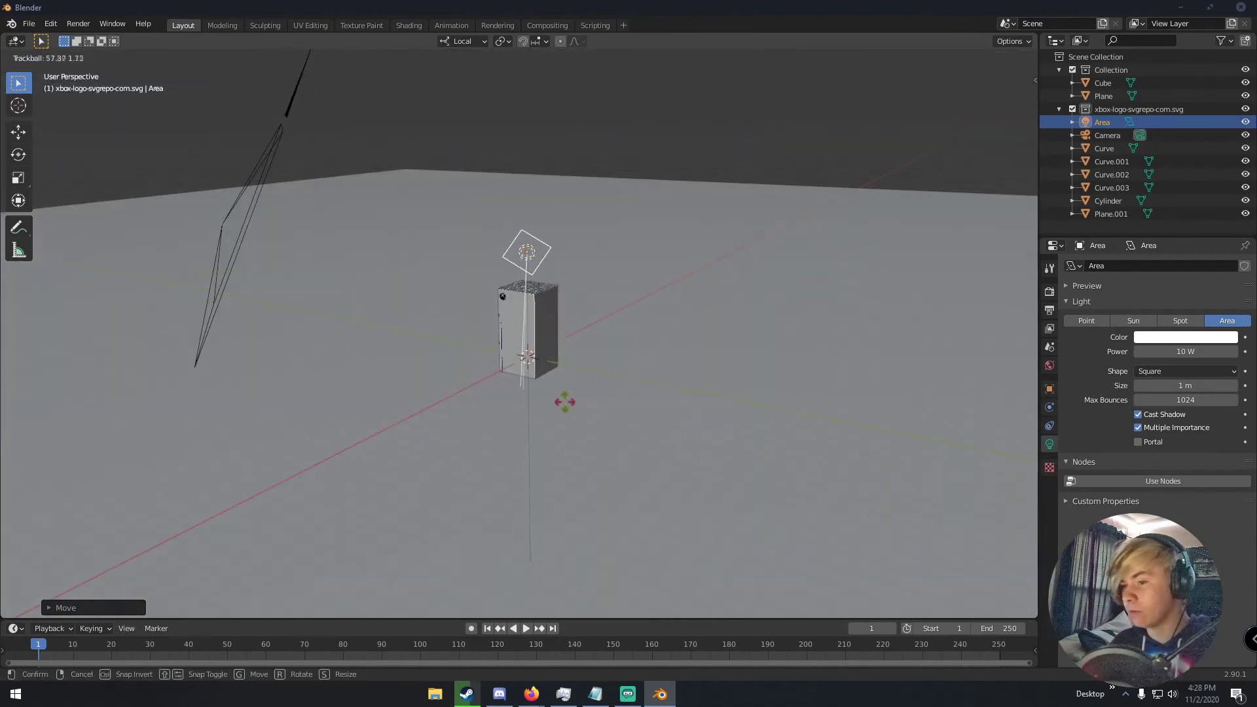
{"action": "left_click", "coordinate": [561, 418]}
{"action": "key", "text": "g"}
{"action": "left_click", "coordinate": [593, 476]}
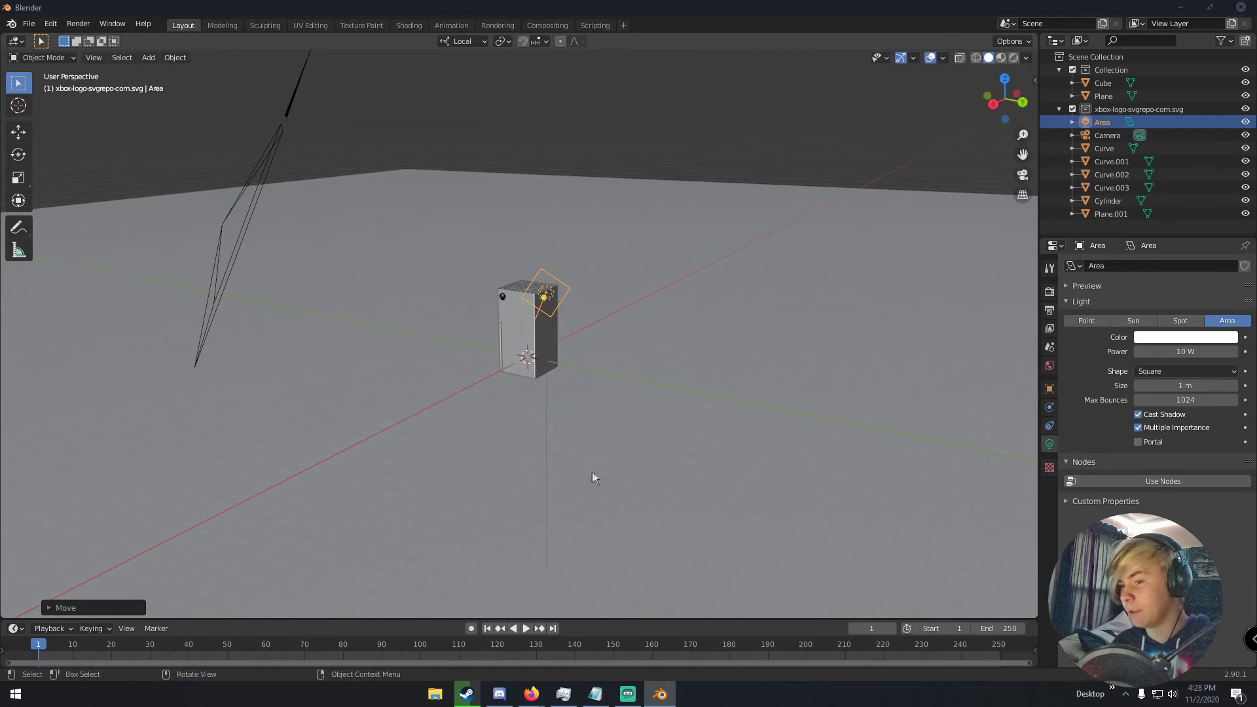
Step: Set the area light's power to 1000 W and its size to 5 m
{"action": "left_click", "coordinate": [1189, 352]}
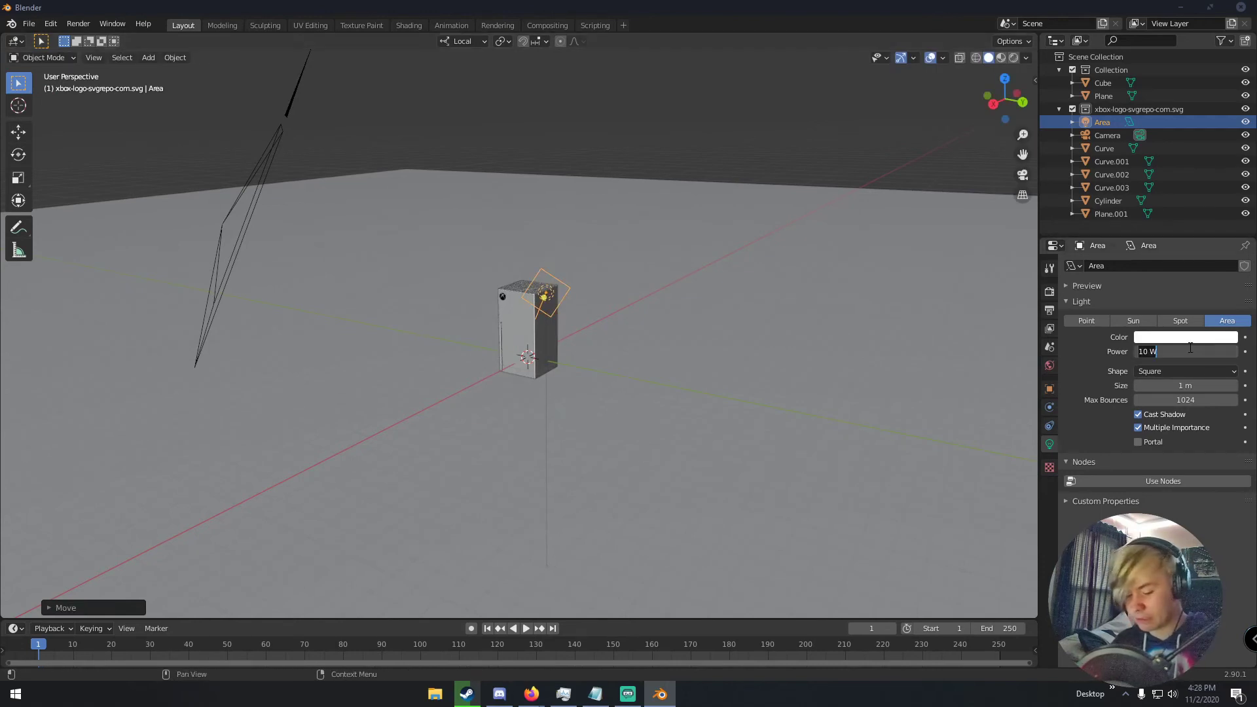
{"action": "type", "text": "1000"}
{"action": "key", "text": "Return"}
{"action": "left_click", "coordinate": [1179, 386]}
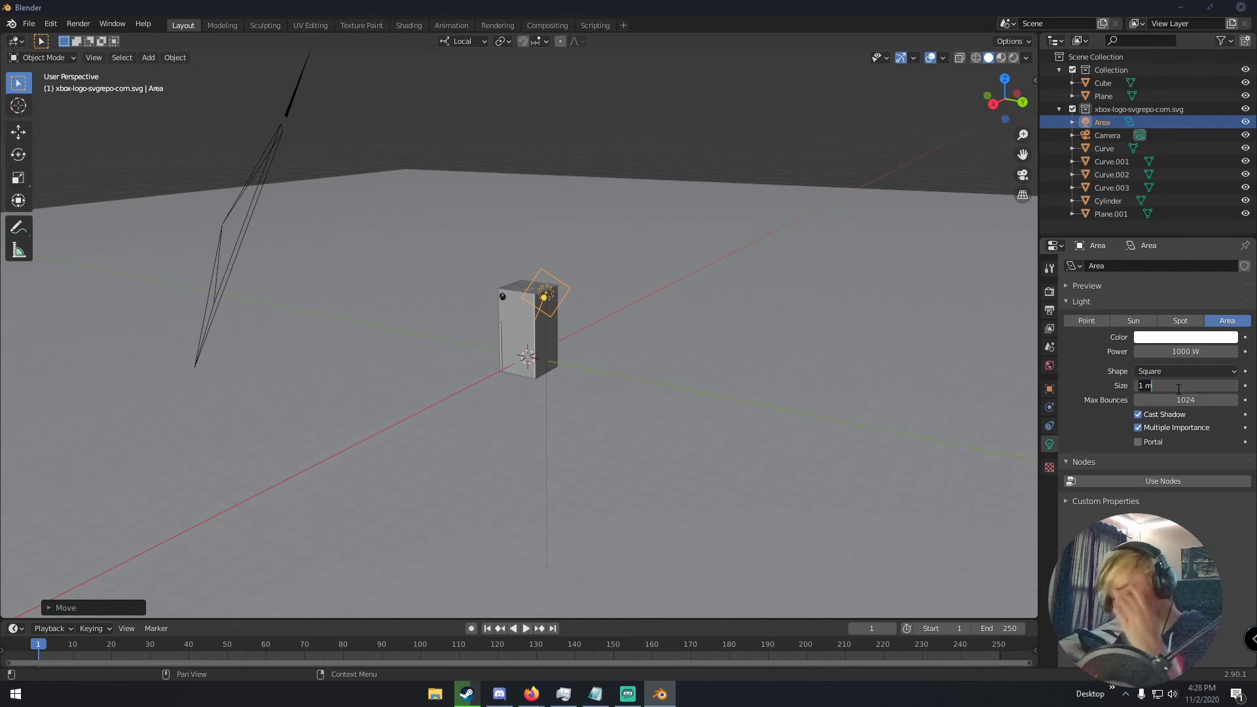
{"action": "type", "text": "5"}
{"action": "key", "text": "Return"}
Step: Look through the camera and darken the world background color to black
{"action": "middle_click_drag", "start_coordinate": [722, 285], "coordinate": [804, 292]}
{"action": "key", "text": "KP_0"}
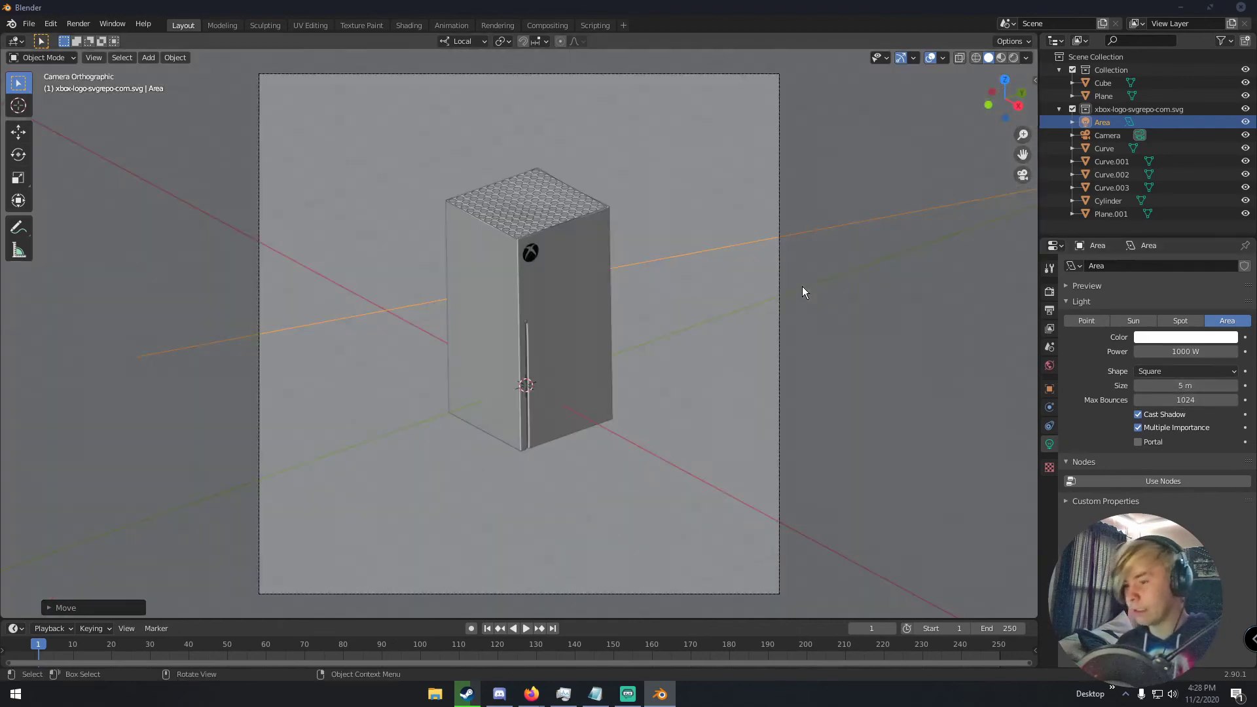
{"action": "left_click", "coordinate": [1050, 366]}
{"action": "left_click", "coordinate": [1180, 343]}
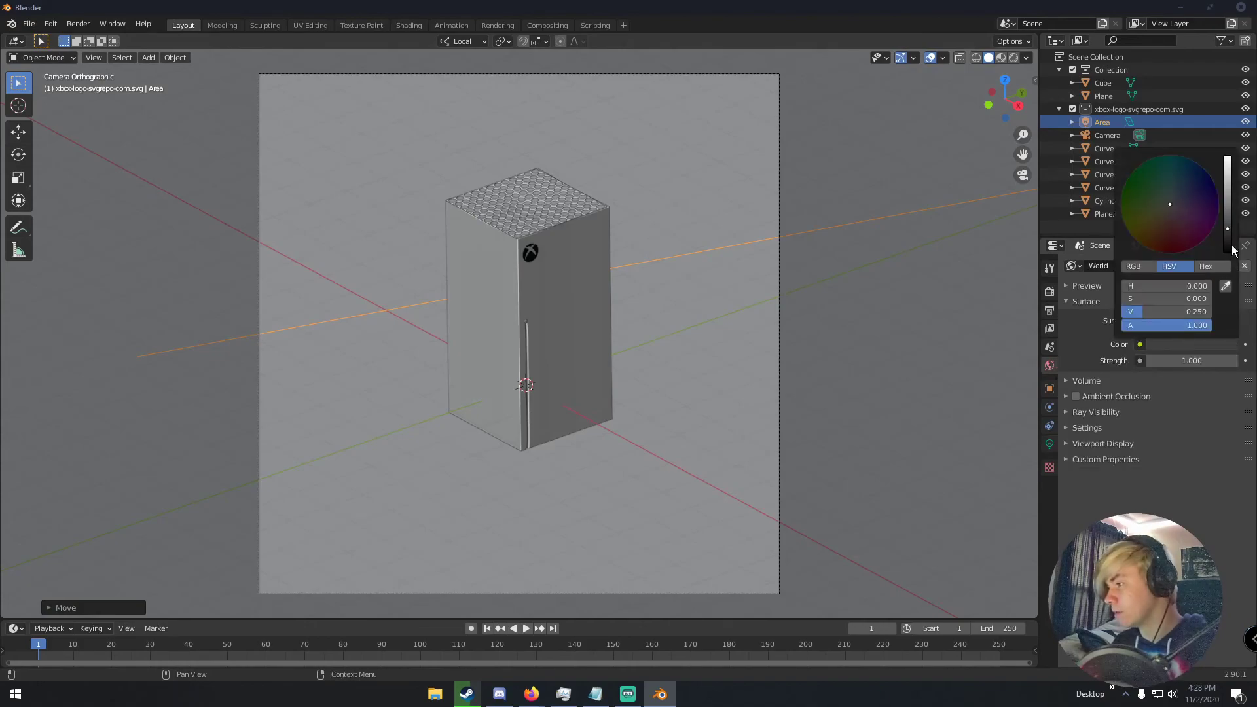
{"action": "left_click_drag", "start_coordinate": [1229, 247], "coordinate": [1231, 258]}
Step: Preview the camera view in Rendered shading without overlays, and return to a Solid perspective view with overlays on
{"action": "key", "text": "z"}
{"action": "left_click", "coordinate": [648, 274]}
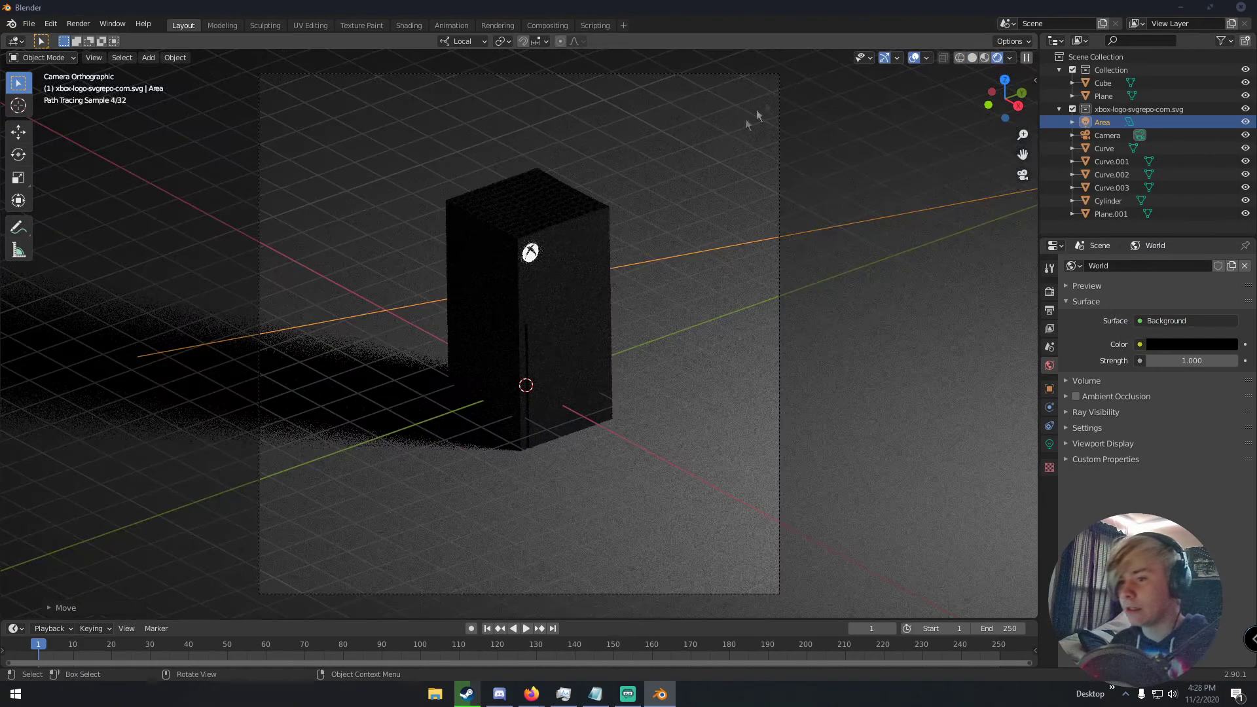
{"action": "left_click", "coordinate": [917, 57]}
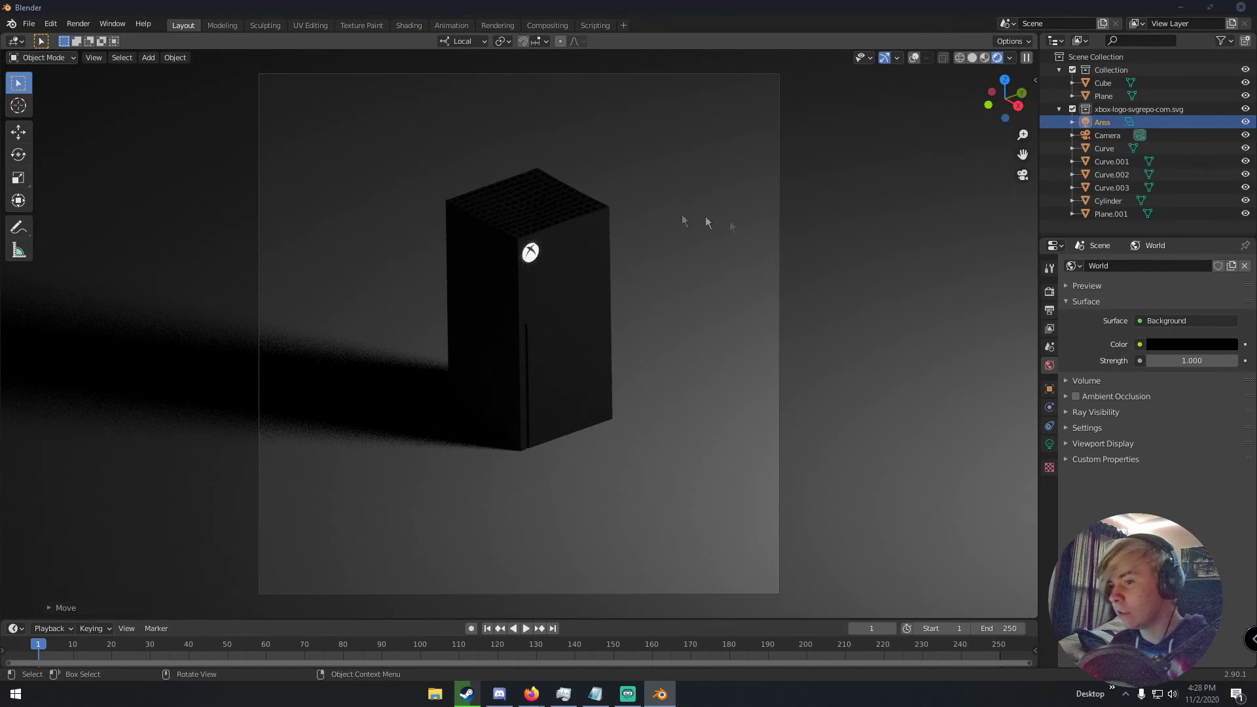
{"action": "key", "text": "z"}
{"action": "left_click", "coordinate": [878, 249]}
{"action": "key", "text": "KP_0"}
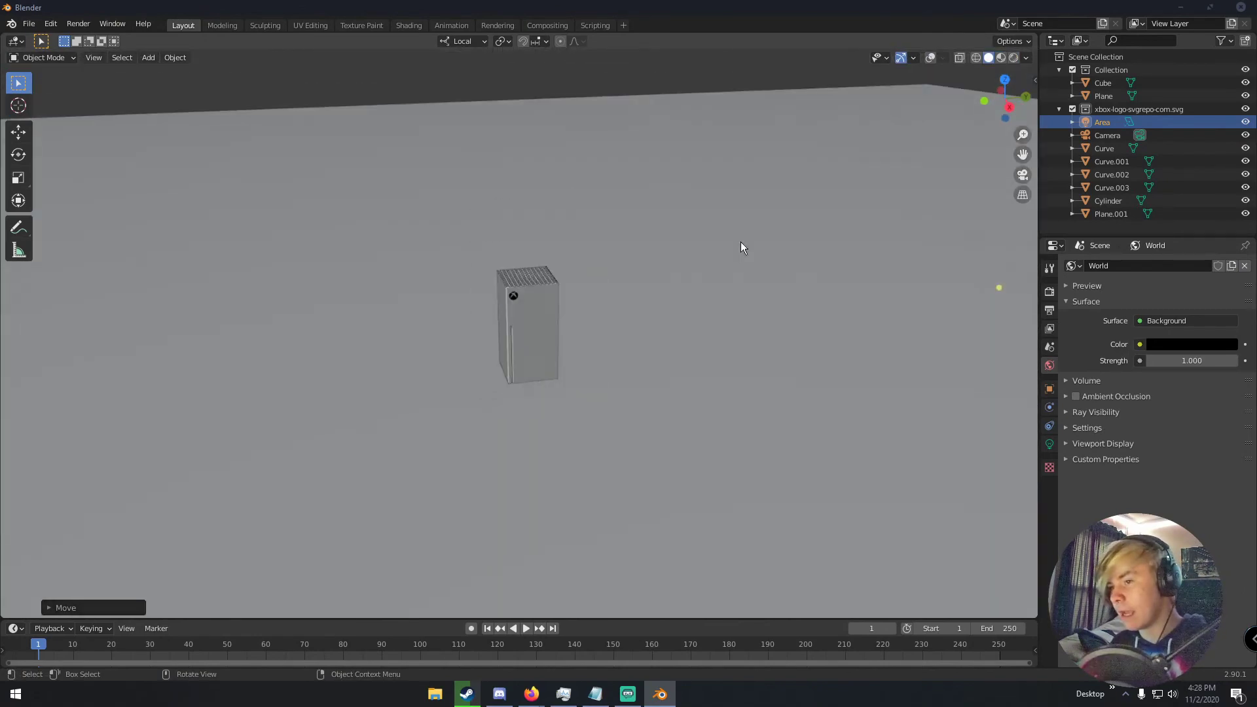
{"action": "left_click", "coordinate": [930, 57]}
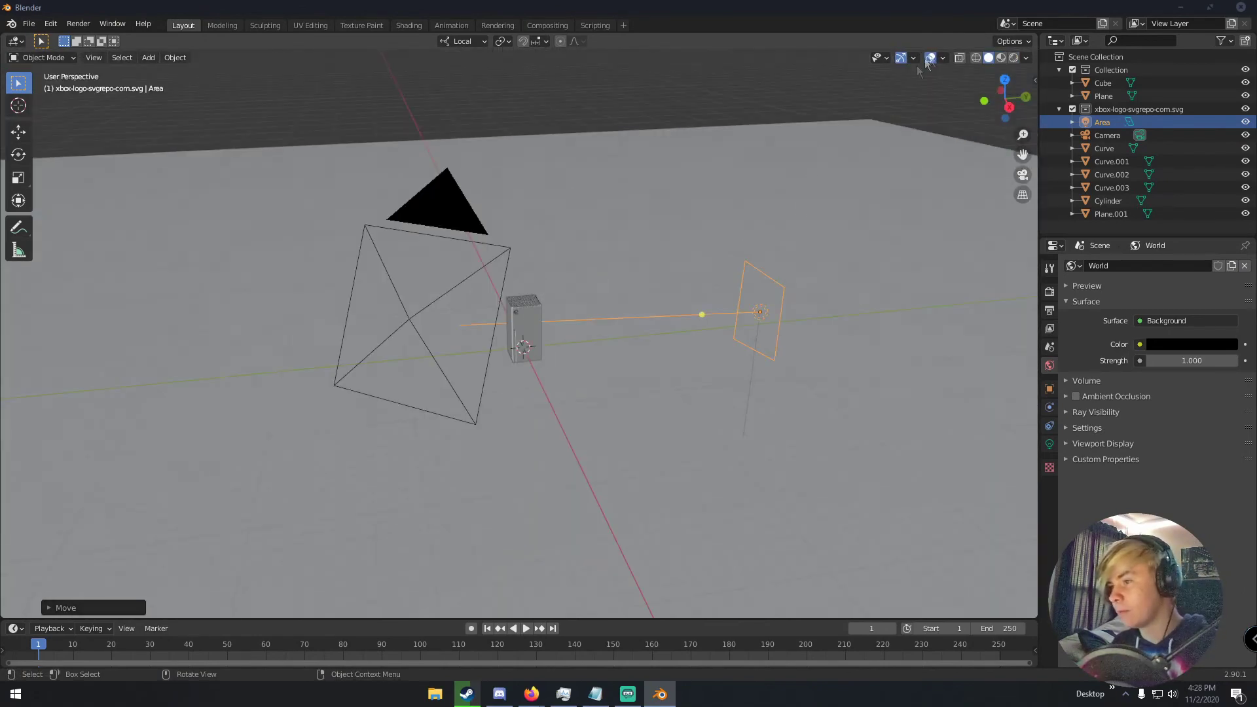
Step: Set the area light's power to 2000 W
{"action": "left_click", "coordinate": [1050, 445]}
{"action": "left_click", "coordinate": [1179, 349]}
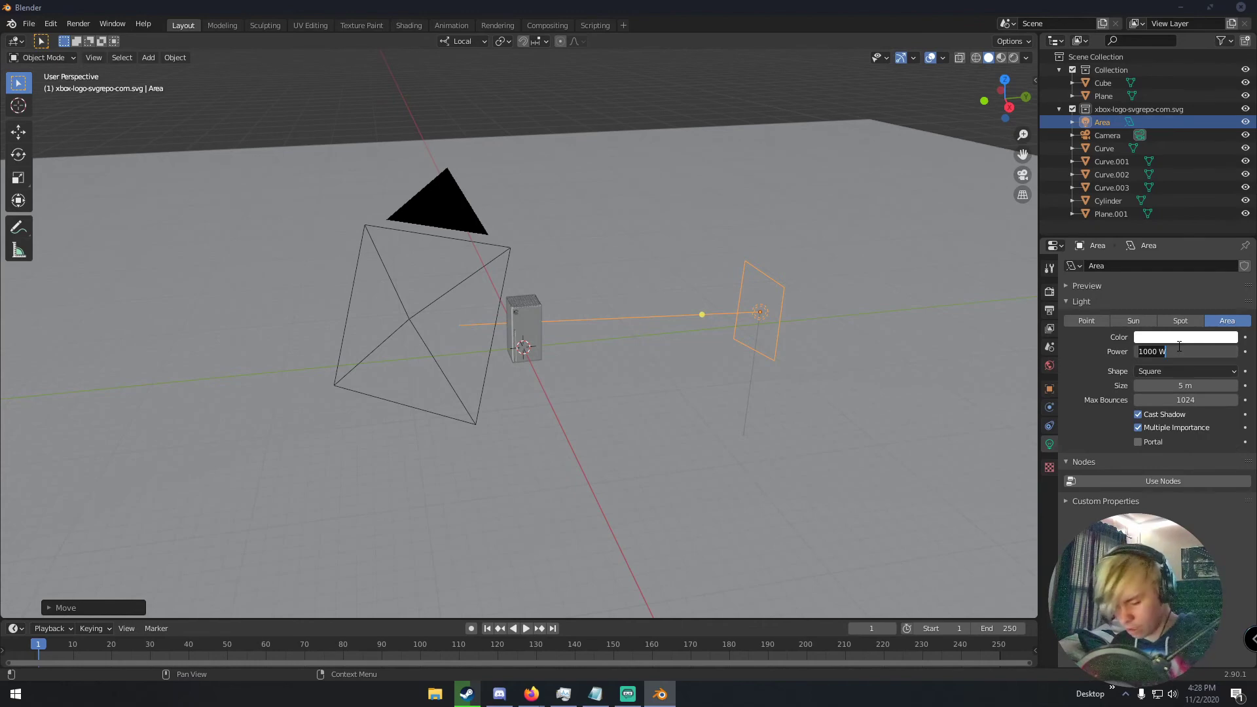
{"action": "type", "text": "200"}
{"action": "key", "text": "Return"}
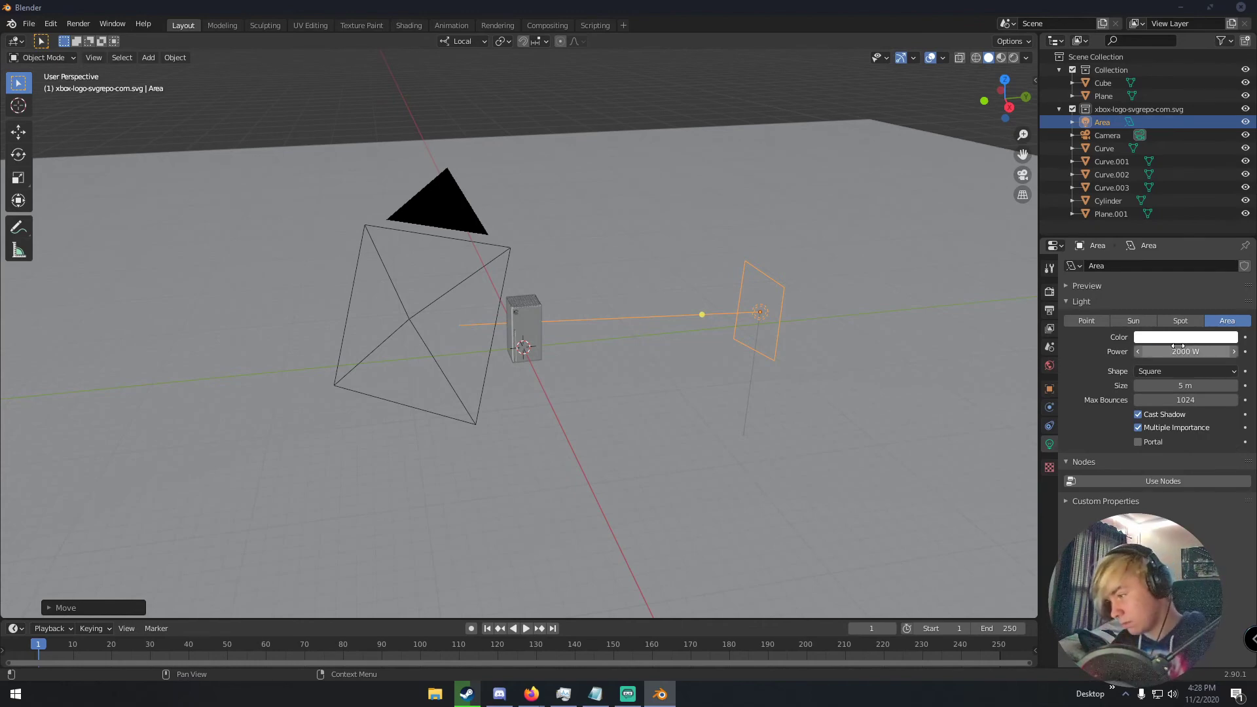
Step: Duplicate the area light, move the copy to another side of the console and tilt it with trackball rotation
{"action": "middle_click_drag", "start_coordinate": [828, 387], "coordinate": [659, 377]}
{"action": "key", "text": "shift+d"}
{"action": "right_click", "coordinate": [724, 396]}
{"action": "key", "text": "g"}
{"action": "left_click", "coordinate": [6, 351]}
{"action": "key", "text": "r"}
{"action": "key", "text": "r"}
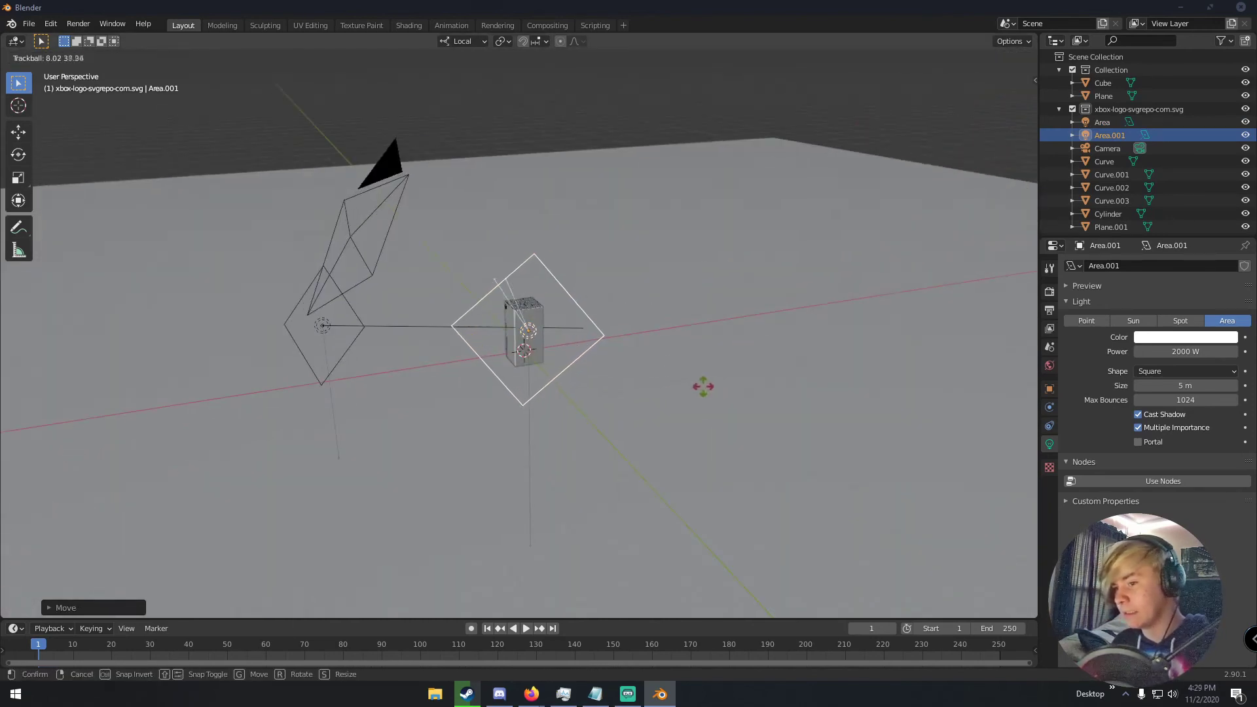
{"action": "left_click", "coordinate": [720, 371]}
Step: Preview the two-light setup through the camera in Rendered shading with overlays hidden
{"action": "key", "text": "KP_0"}
{"action": "key", "text": "z"}
{"action": "left_click", "coordinate": [701, 262]}
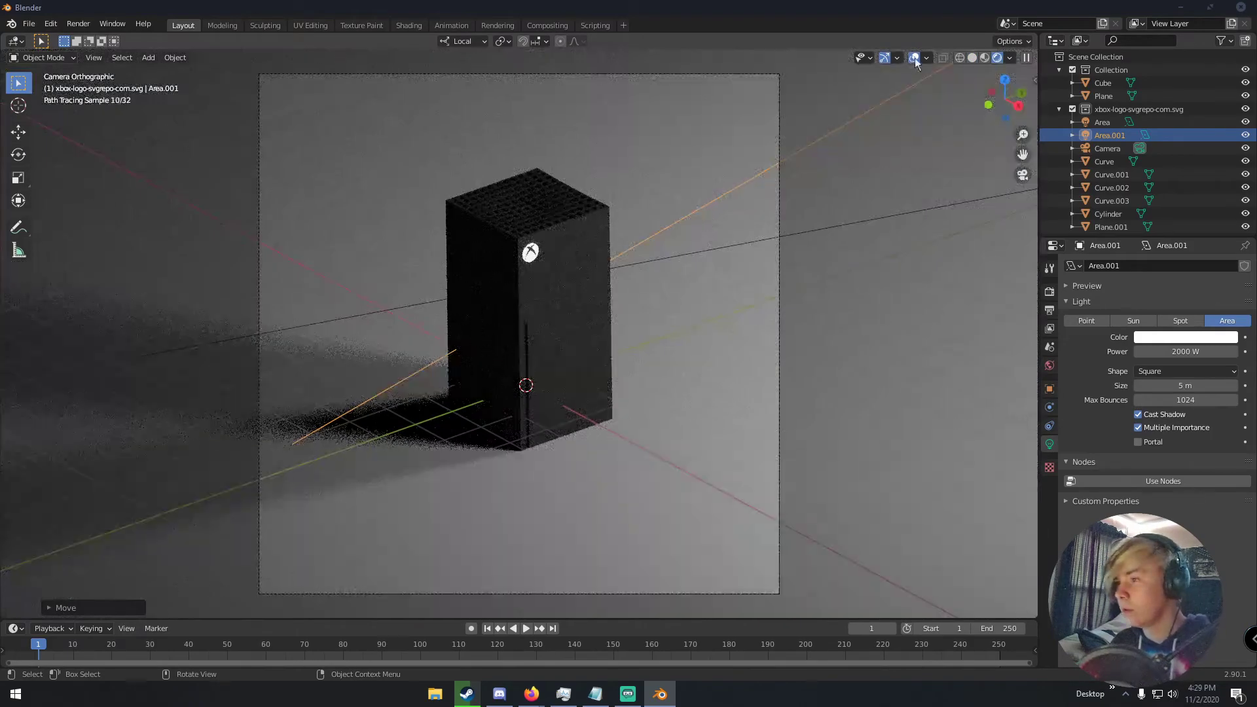
{"action": "left_click", "coordinate": [915, 59]}
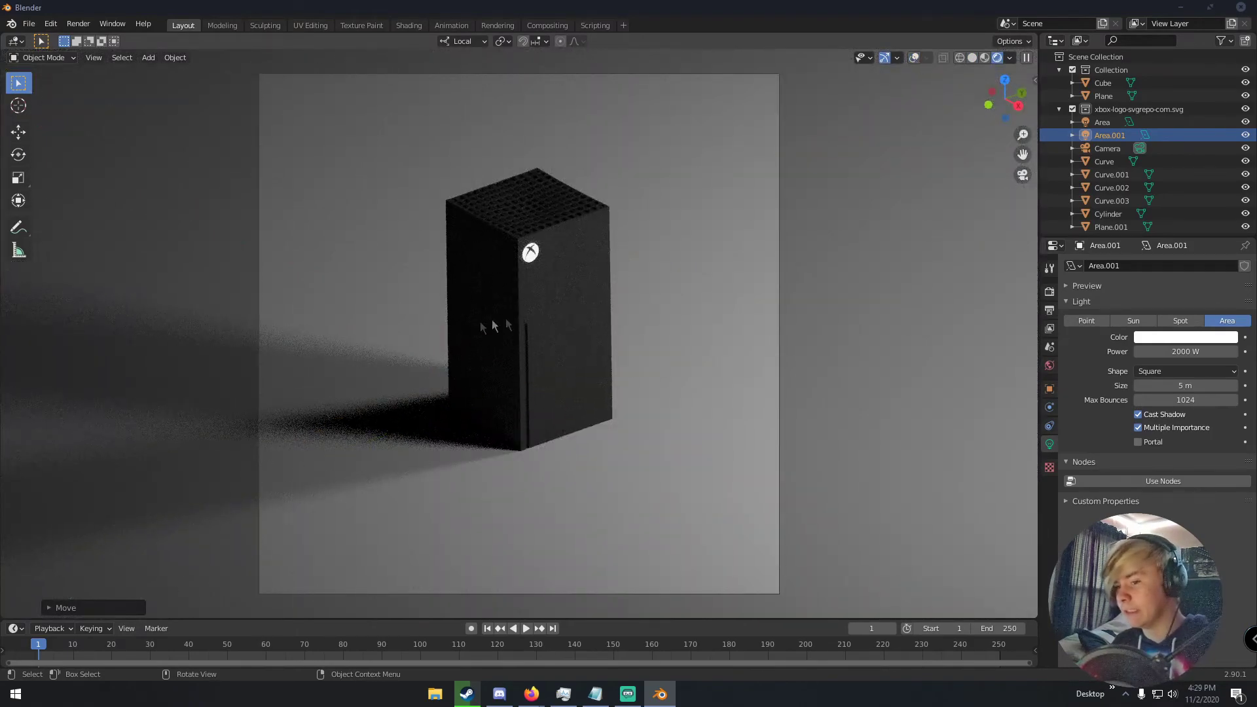
Step: Set the size of both area lights to 8 m
{"action": "left_click", "coordinate": [1203, 385]}
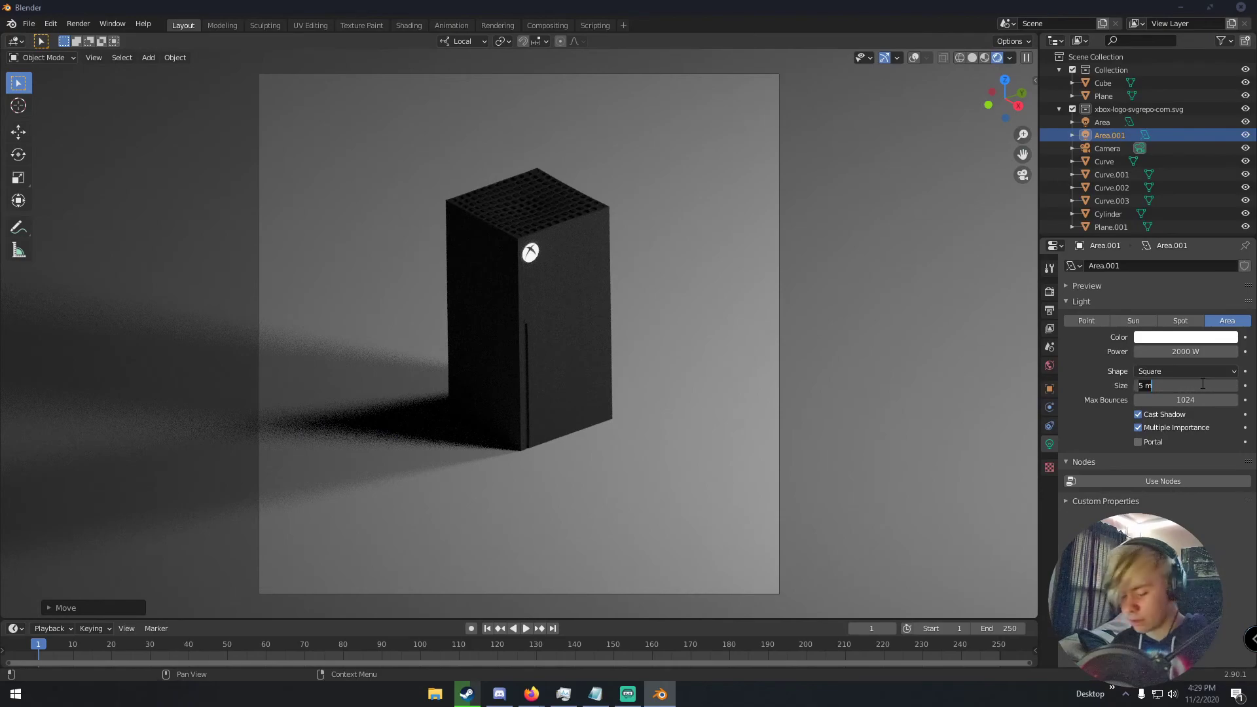
{"action": "type", "text": "8"}
{"action": "key", "text": "Return"}
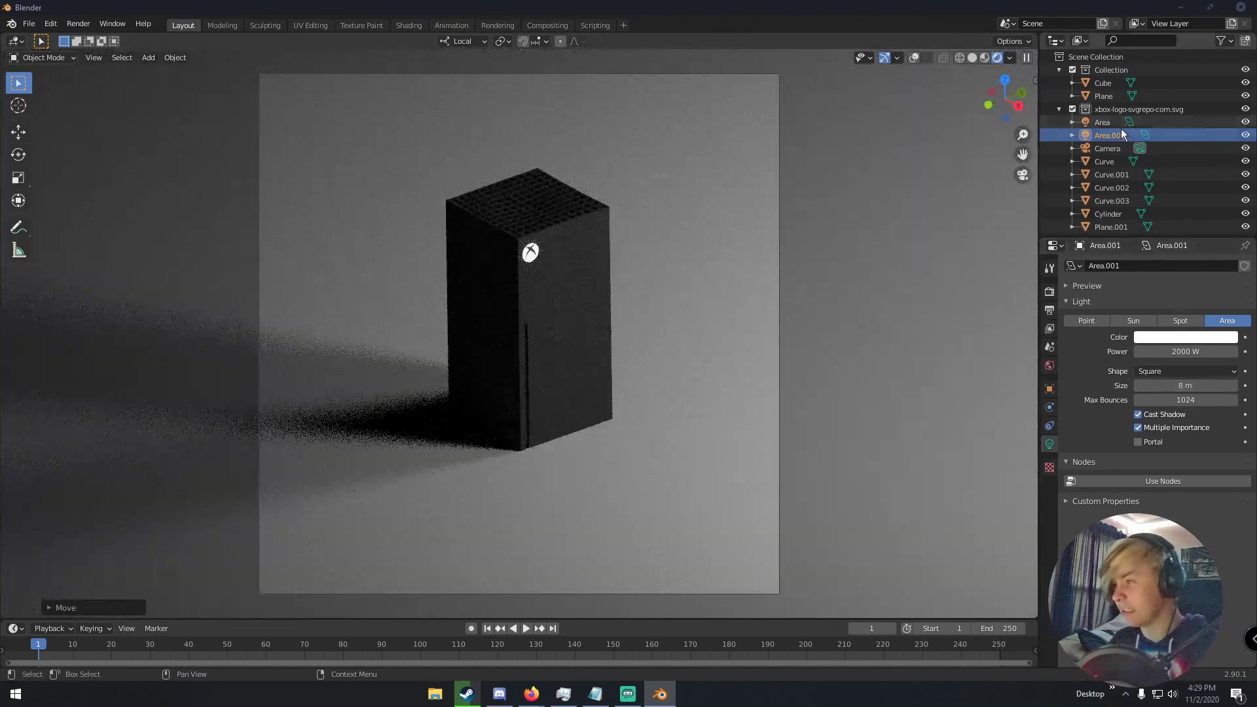
{"action": "left_click", "coordinate": [1107, 123]}
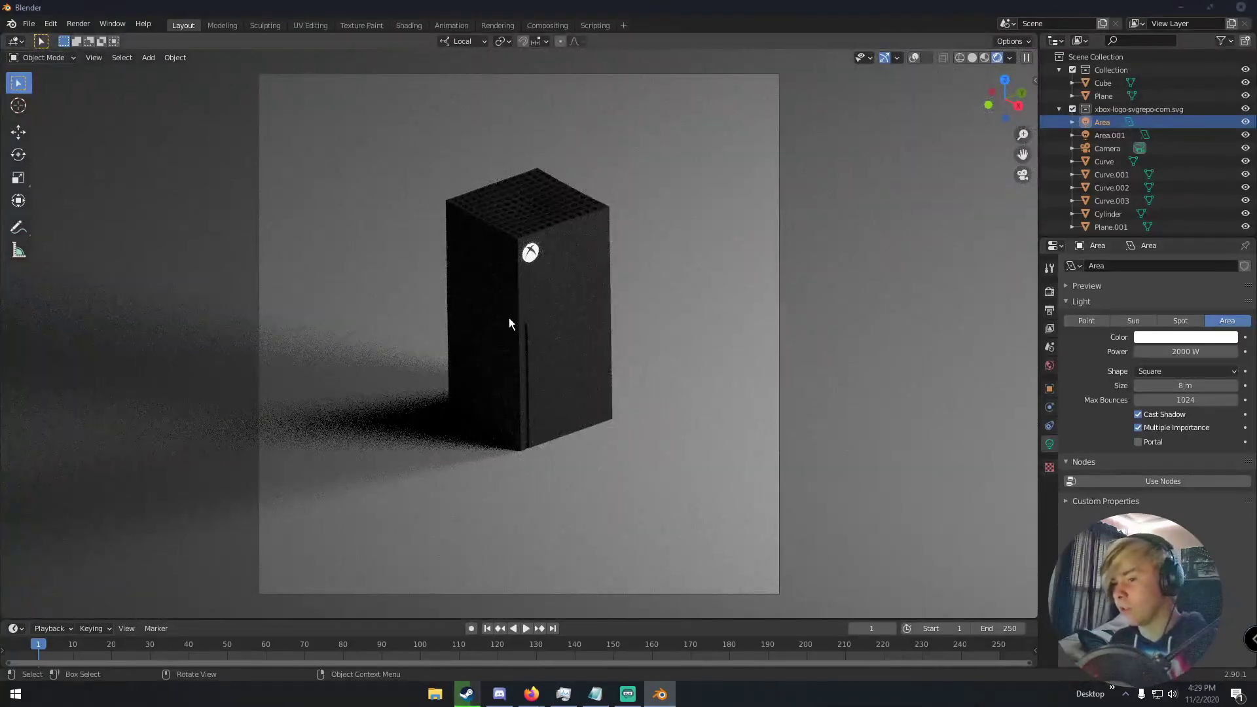
Step: Give the floor plane a new material and darken its base color to near black
{"action": "left_click", "coordinate": [704, 305]}
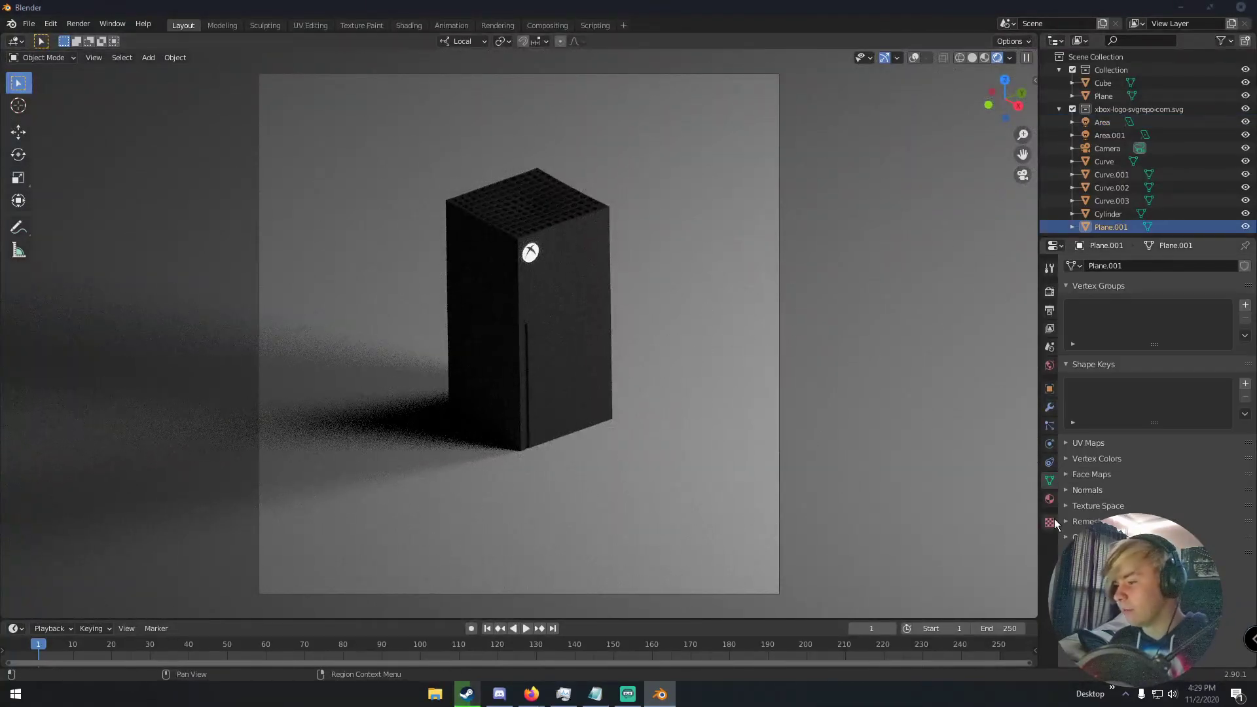
{"action": "left_click", "coordinate": [1050, 499]}
{"action": "left_click", "coordinate": [1147, 308]}
{"action": "left_click", "coordinate": [1189, 419]}
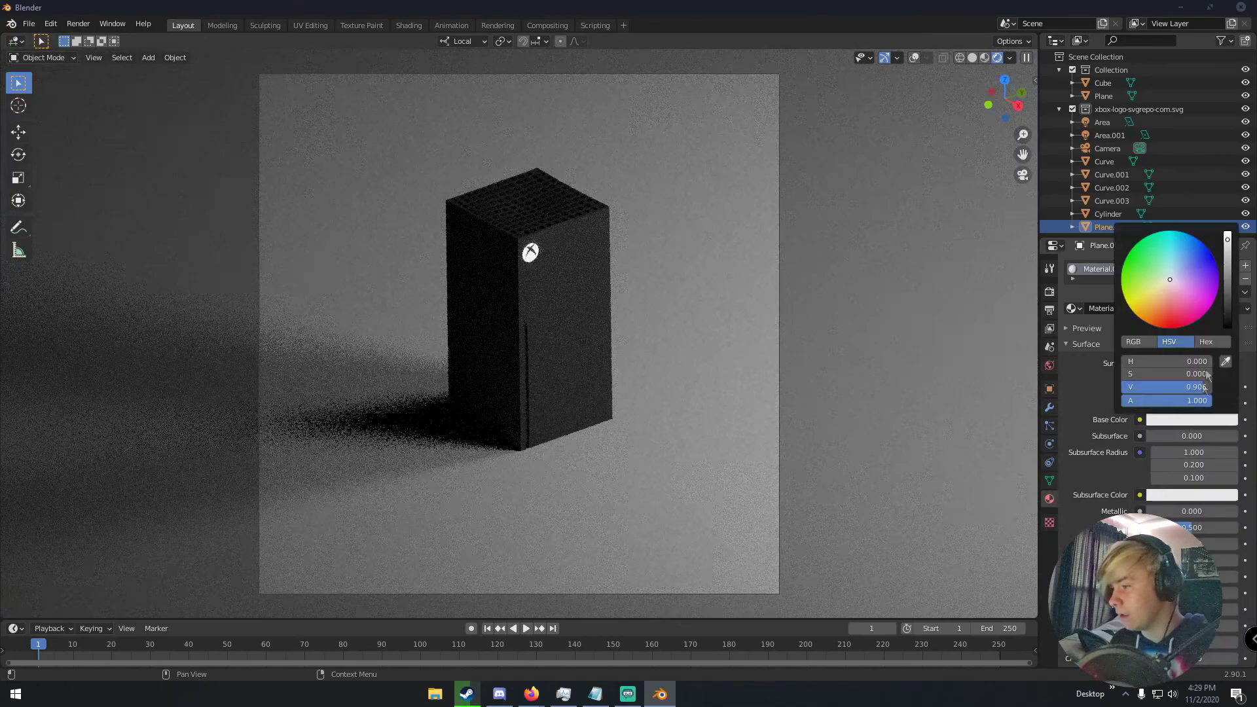
{"action": "left_click_drag", "start_coordinate": [1227, 281], "coordinate": [1227, 314]}
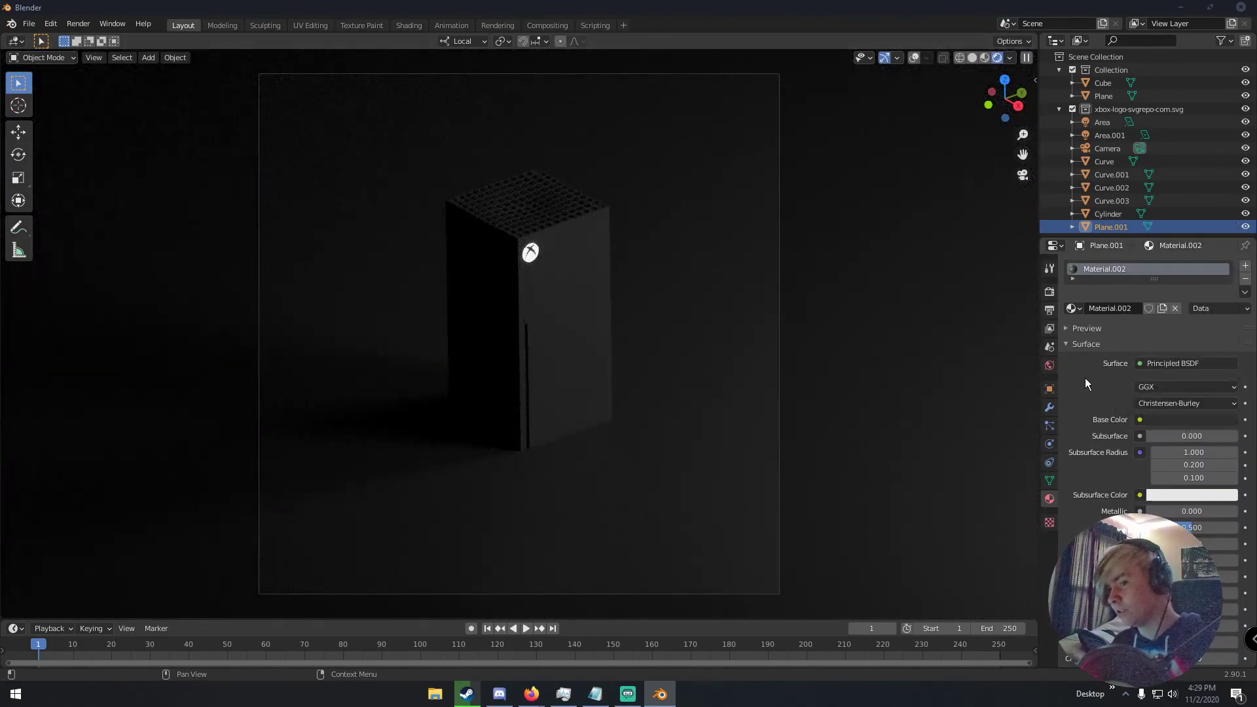
Step: Try a green base color on the floor's material with hue 0.336 and value 0.633
{"action": "left_click", "coordinate": [1163, 419]}
{"action": "mouse_move", "coordinate": [1228, 265]}
{"action": "left_mouse_down"}
{"action": "mouse_move", "coordinate": [1228, 252]}
{"action": "mouse_move", "coordinate": [1228, 267]}
{"action": "left_mouse_up"}
{"action": "left_click", "coordinate": [1135, 277]}
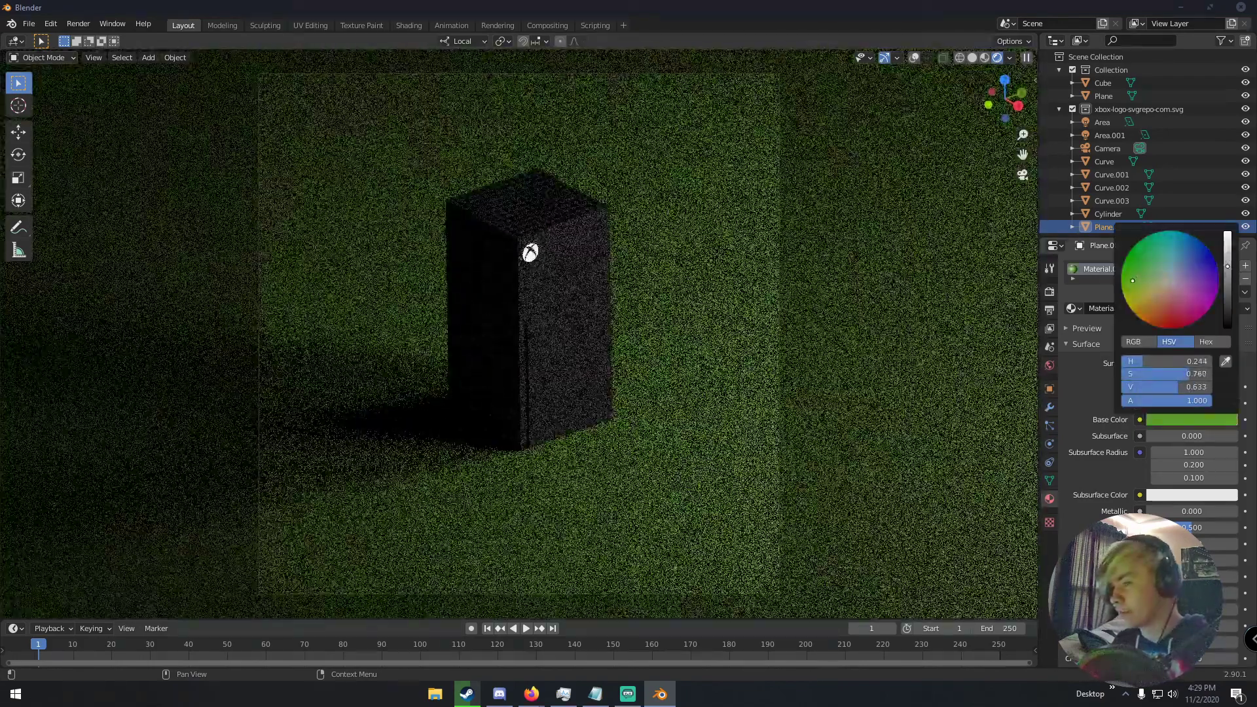
{"action": "left_click", "coordinate": [1138, 260]}
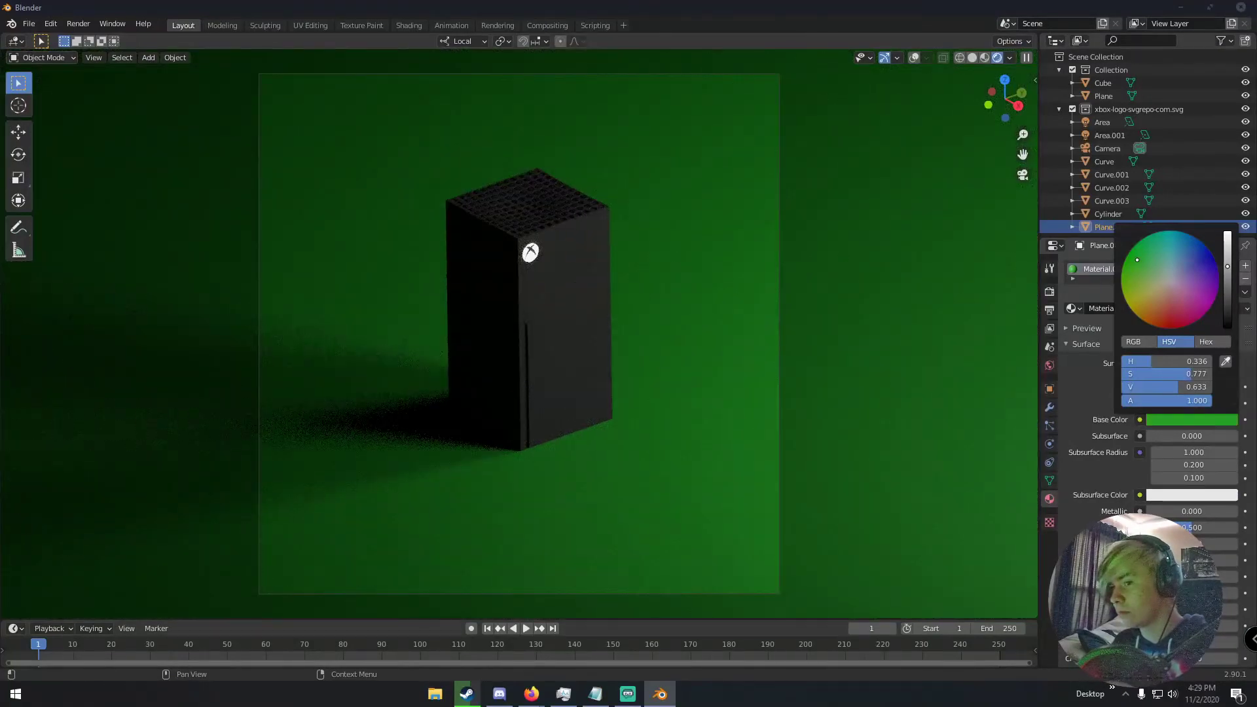
Step: Darken the floor's base color to a value of about 0.107 and desaturate it to a neutral dark gray
{"action": "left_click", "coordinate": [1230, 309]}
{"action": "left_click_drag", "start_coordinate": [1228, 312], "coordinate": [1228, 319]}
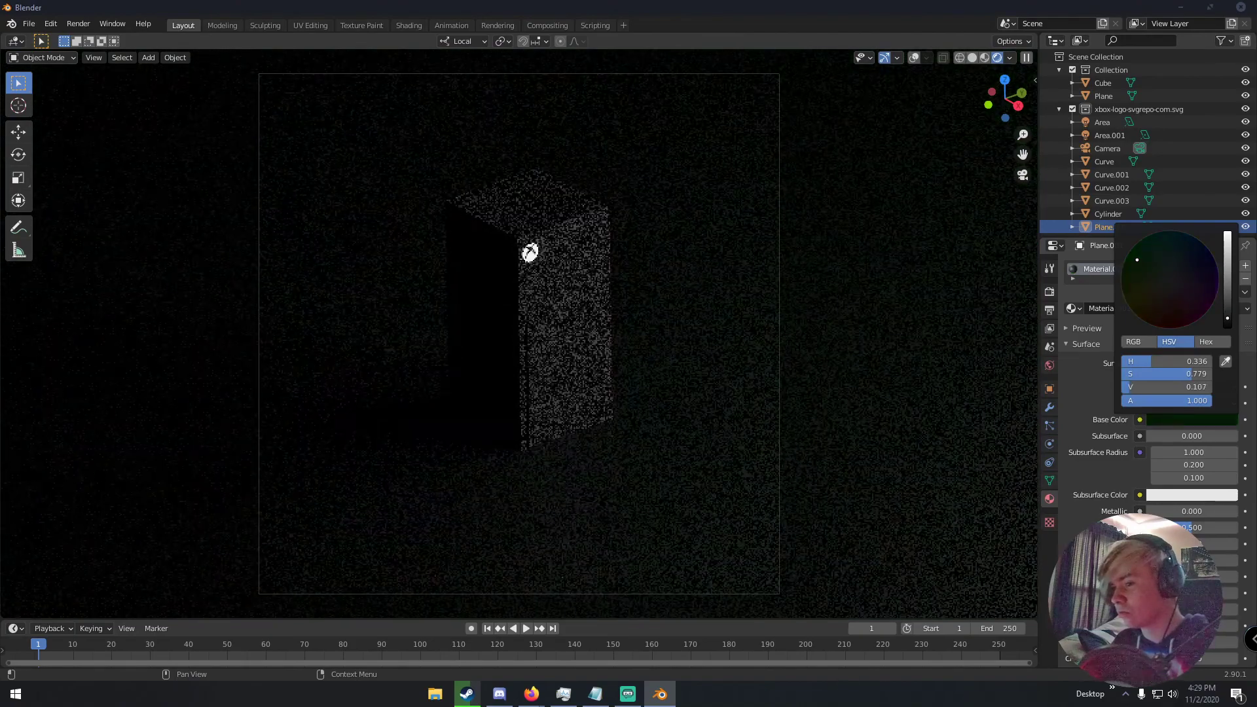
{"action": "left_click", "coordinate": [1169, 418]}
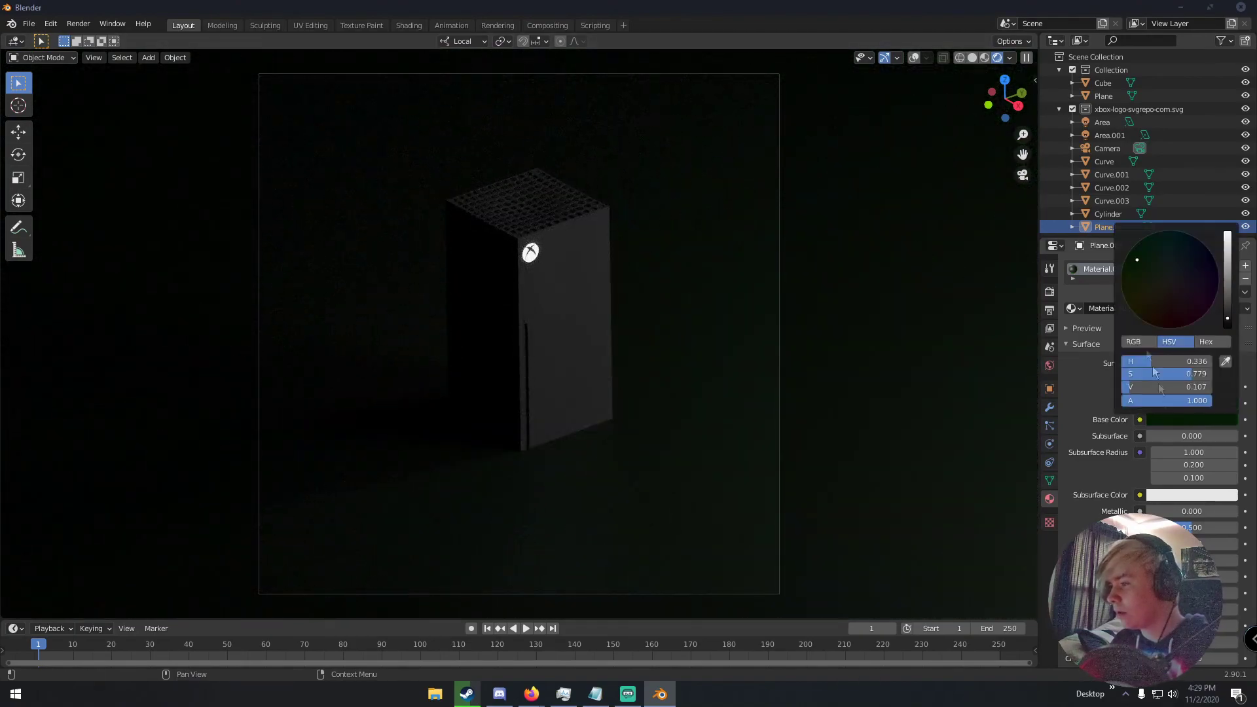
{"action": "left_click", "coordinate": [1132, 278]}
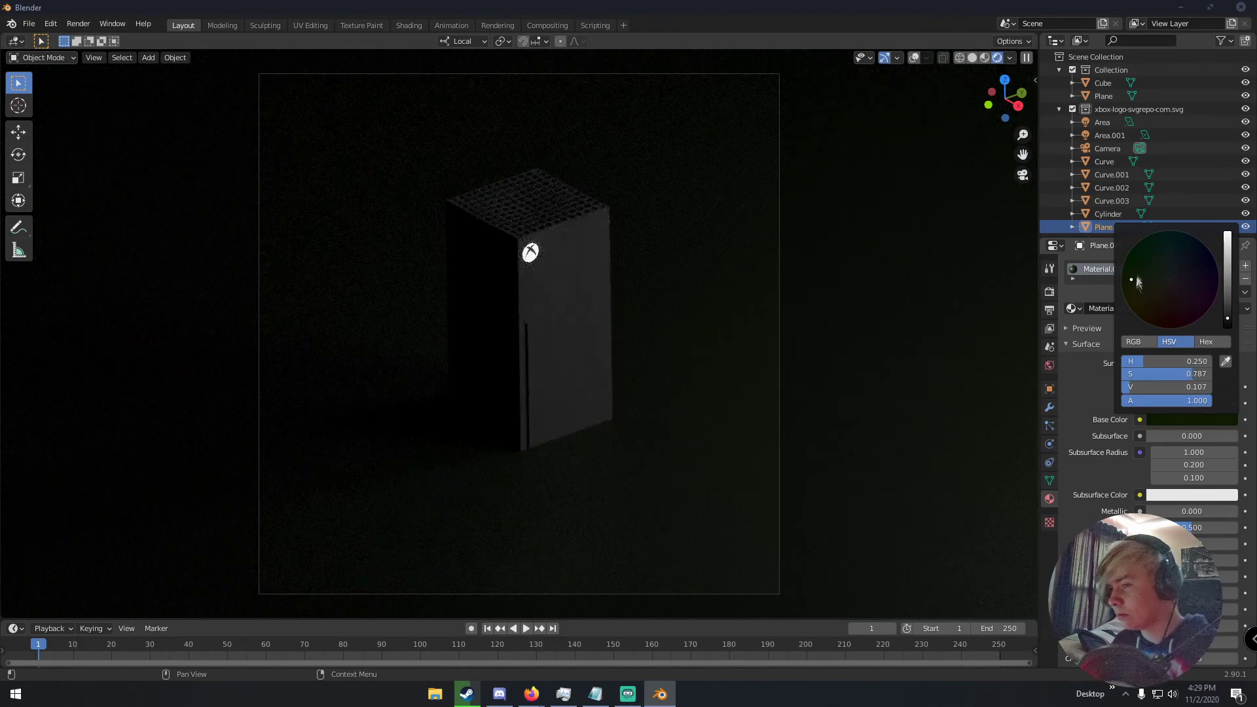
{"action": "left_click", "coordinate": [1148, 253]}
{"action": "left_click", "coordinate": [1169, 278]}
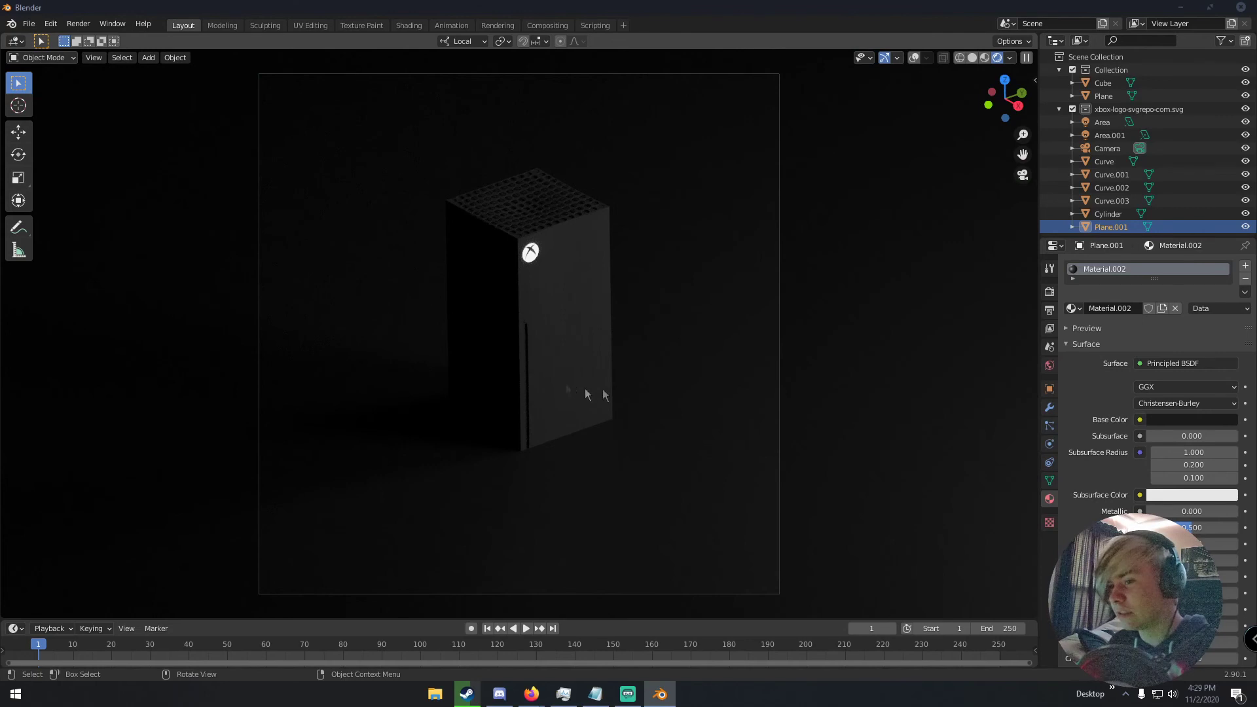
Step: In Solid shading, move the small button cylinder above the front slot outward along its local Z axis
{"action": "key", "text": "z"}
{"action": "left_click", "coordinate": [583, 357]}
{"action": "scroll", "coordinate": [550, 332], "scroll_direction": "up", "scroll_amount": 5}
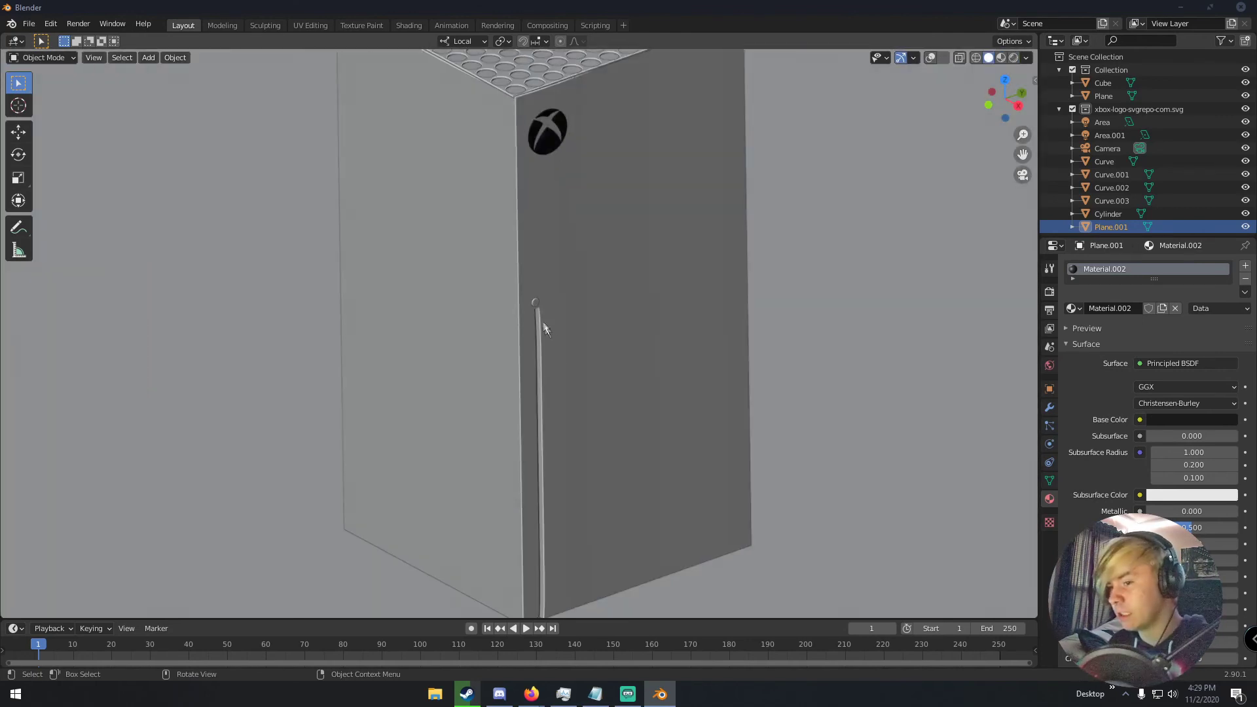
{"action": "left_click", "coordinate": [537, 302]}
{"action": "key", "text": "g"}
{"action": "key", "text": "z"}
{"action": "key", "text": "z"}
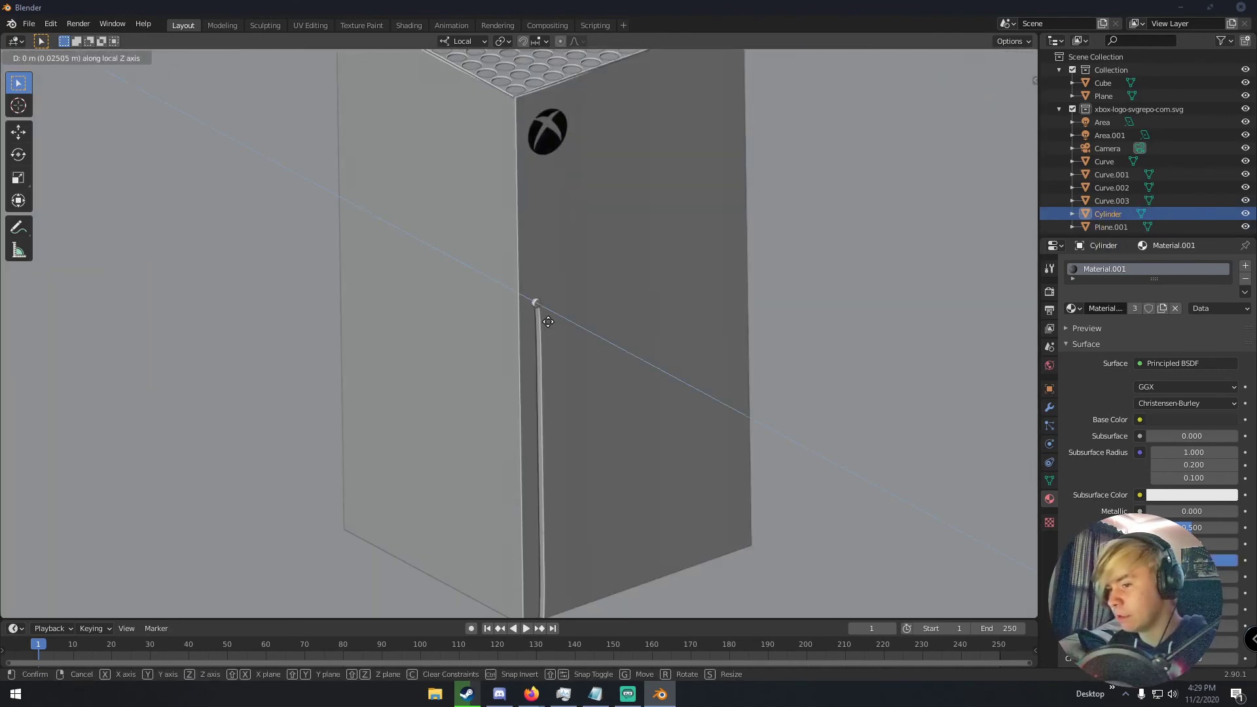
{"action": "left_click", "coordinate": [549, 323]}
Step: Check the moved button cylinder in Rendered shading and return to Solid shading
{"action": "scroll", "coordinate": [548, 323], "scroll_direction": "down", "scroll_amount": 5}
{"action": "key", "text": "z"}
{"action": "left_click", "coordinate": [563, 228]}
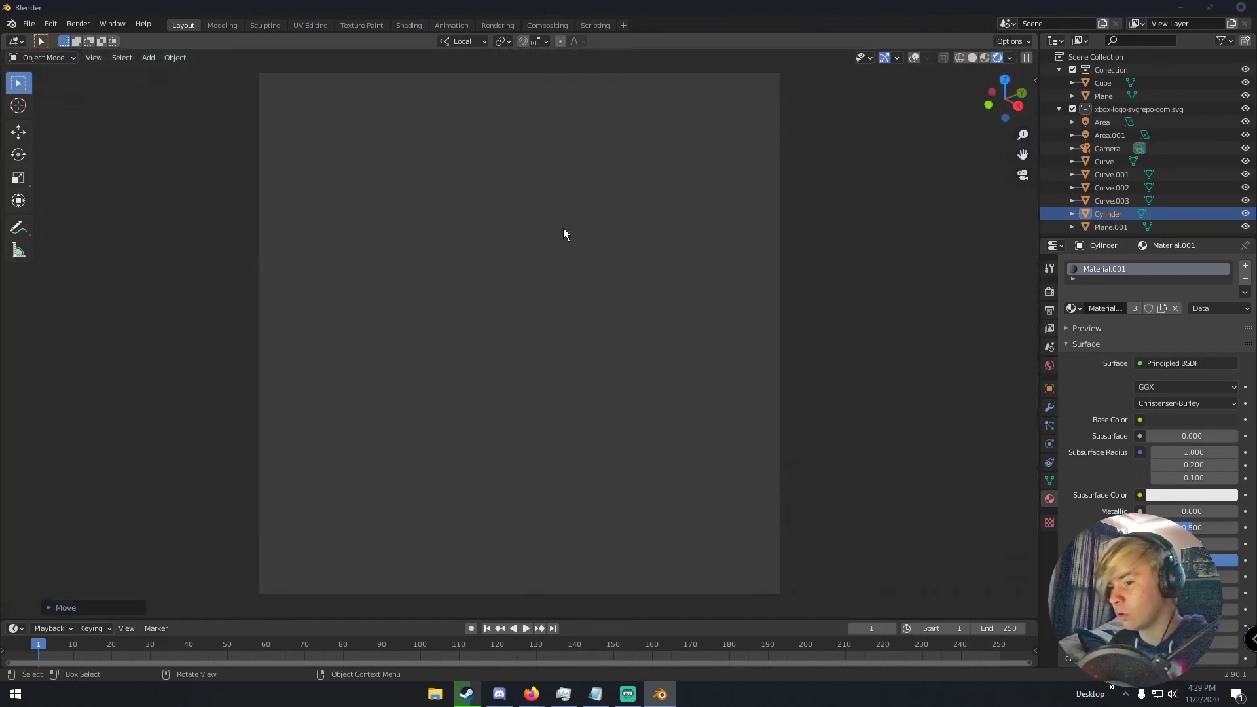
{"action": "key", "text": "z"}
{"action": "left_click", "coordinate": [609, 336]}
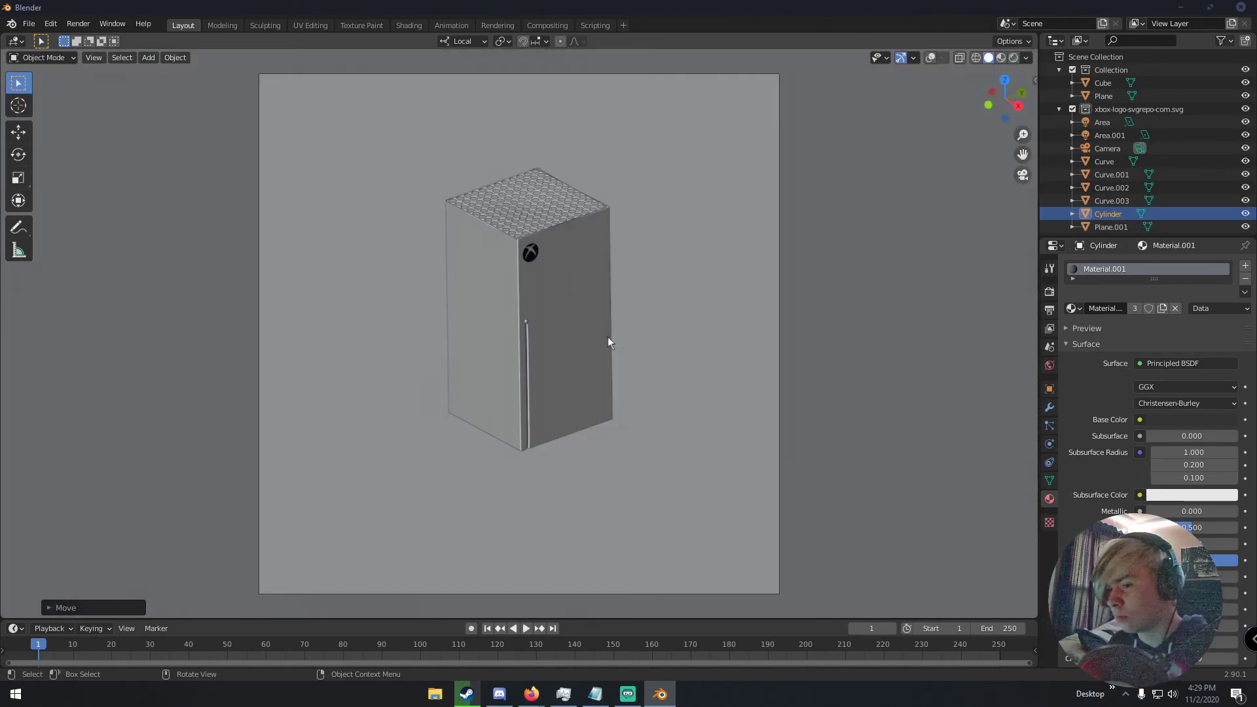
Step: Nudge the small button cylinder so it sits just above the upper end of the front slot
{"action": "scroll", "coordinate": [553, 302], "scroll_direction": "up", "scroll_amount": 4}
{"action": "left_click", "coordinate": [534, 308]}
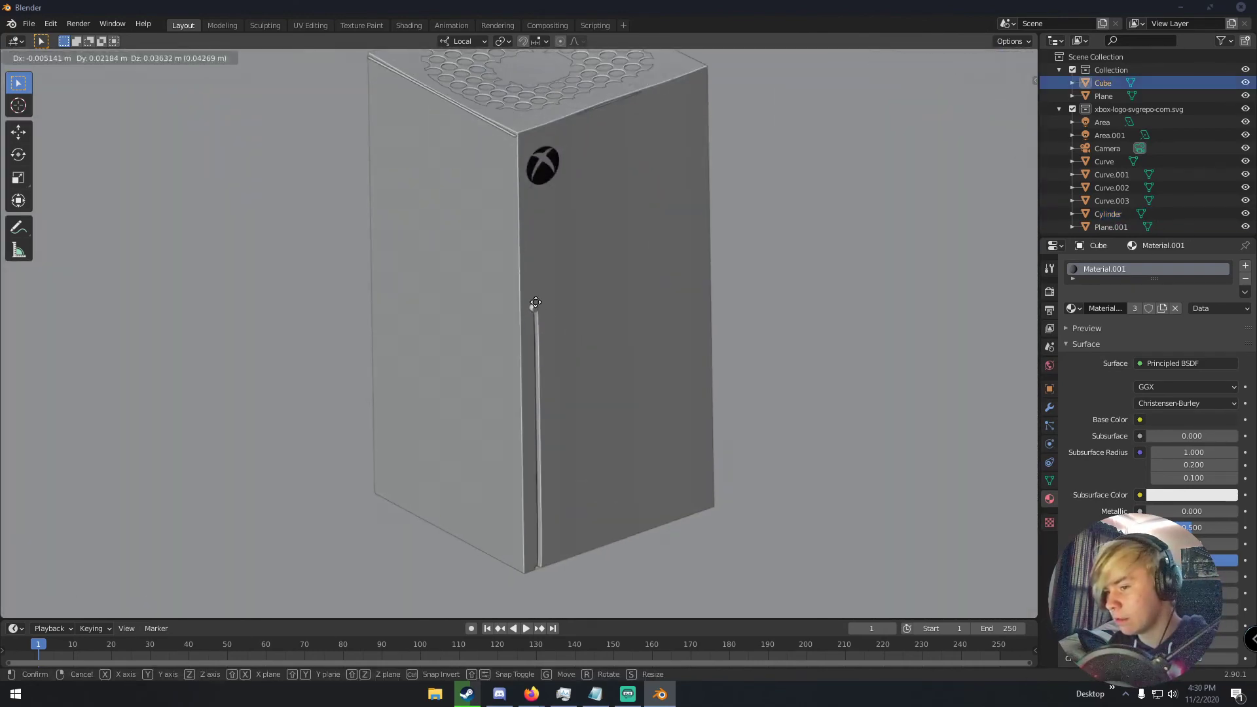
{"action": "left_click", "coordinate": [535, 308]}
{"action": "key", "text": "g"}
{"action": "key", "text": "x"}
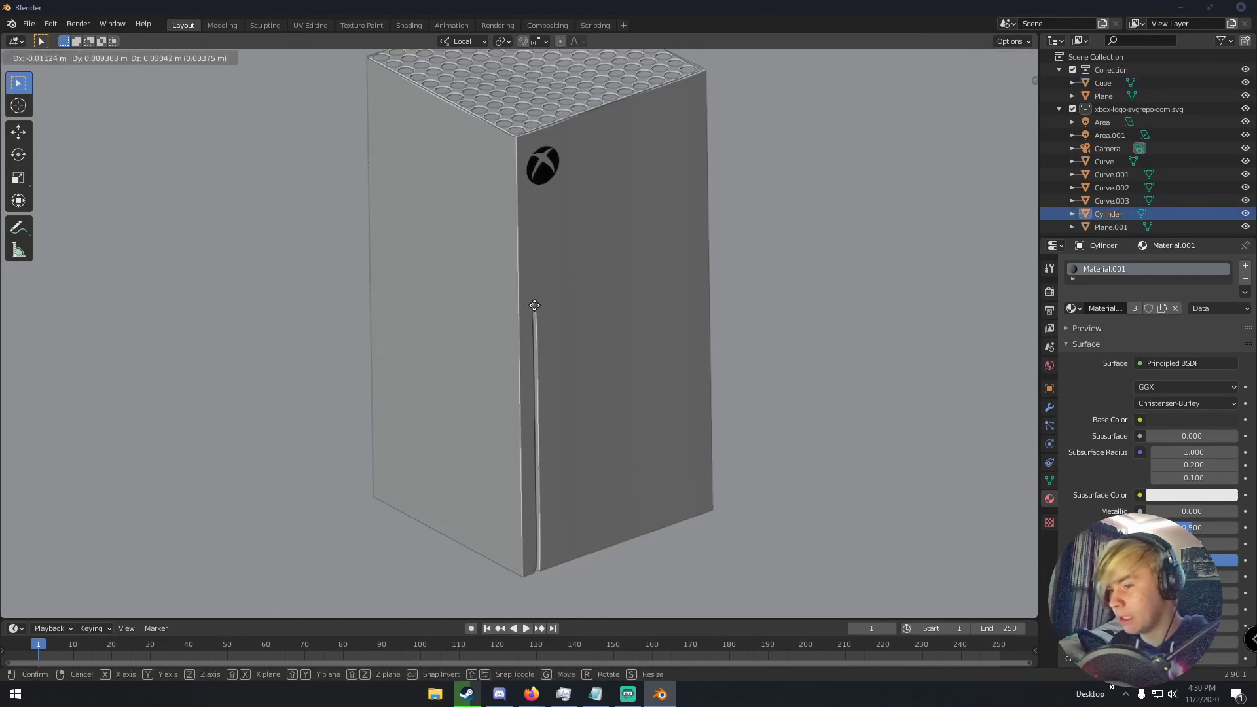
{"action": "left_click", "coordinate": [534, 306]}
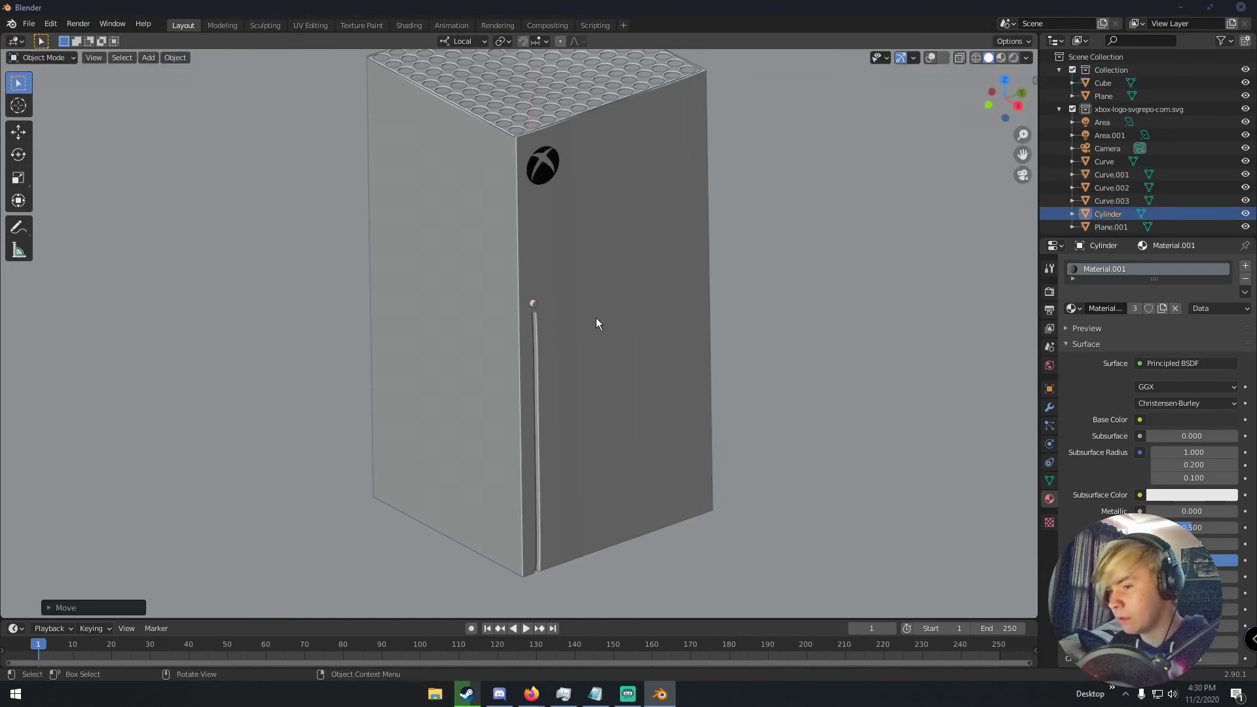
Step: Deselect everything, preview the console through the camera in Rendered shading, and return to Solid shading
{"action": "key", "text": "alt+a"}
{"action": "key", "text": "z"}
{"action": "left_click", "coordinate": [581, 242]}
{"action": "key", "text": "KP_0"}
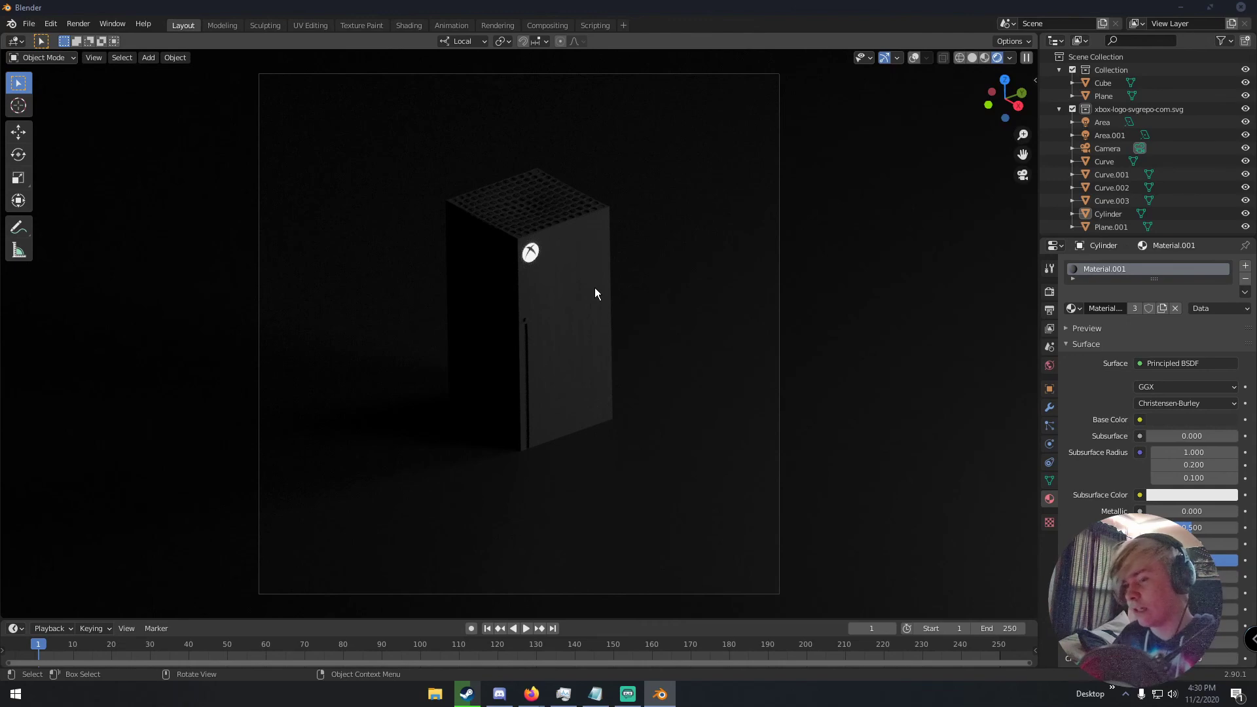
{"action": "key", "text": "z"}
{"action": "left_click", "coordinate": [688, 277]}
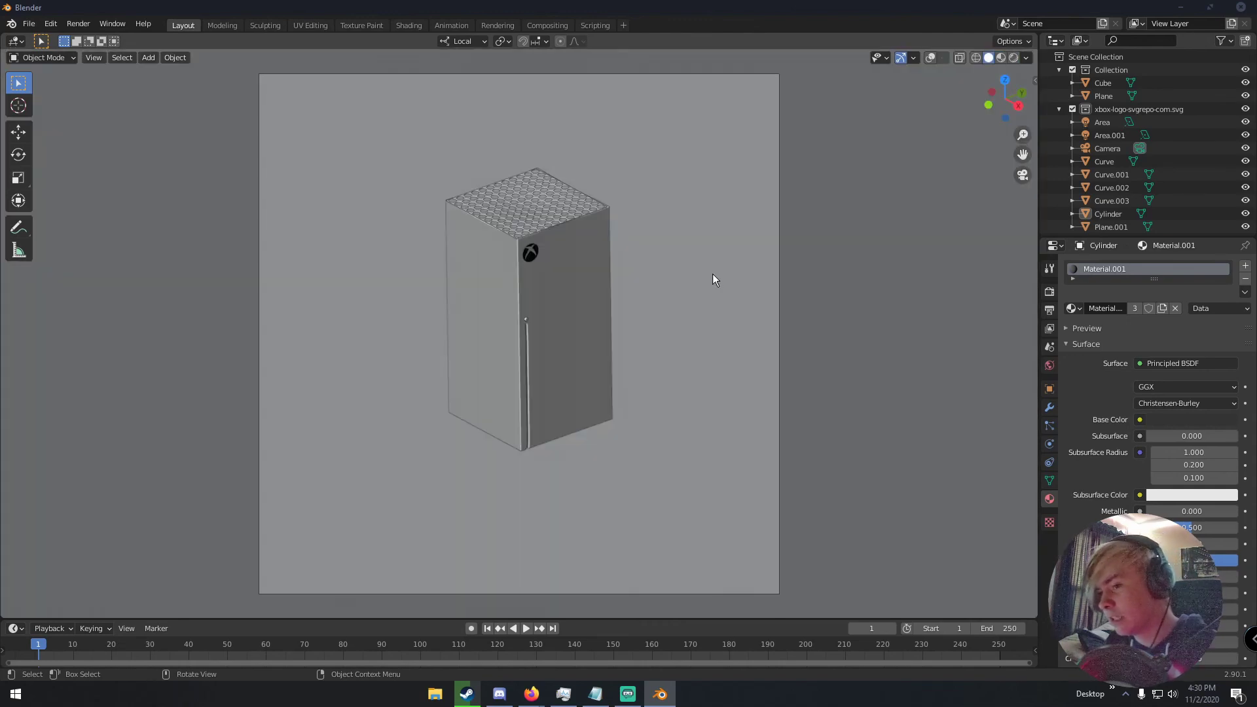
Step: Apply smooth shading to the console body
{"action": "scroll", "coordinate": [650, 255], "scroll_direction": "up", "scroll_amount": 3}
{"action": "left_click", "coordinate": [627, 246]}
{"action": "right_click", "coordinate": [627, 247]}
{"action": "left_click", "coordinate": [624, 246]}
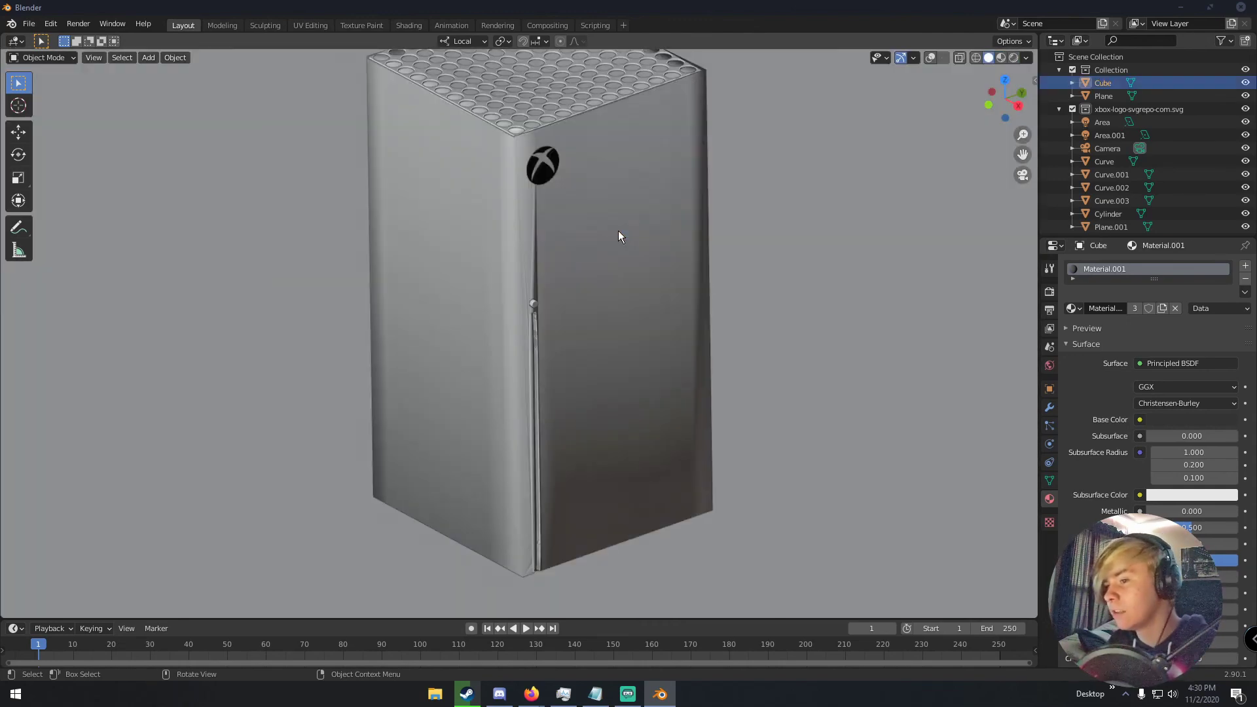
Step: Add an Edge Split modifier to the console body and apply it
{"action": "left_click", "coordinate": [1049, 408]}
{"action": "left_click", "coordinate": [1099, 269]}
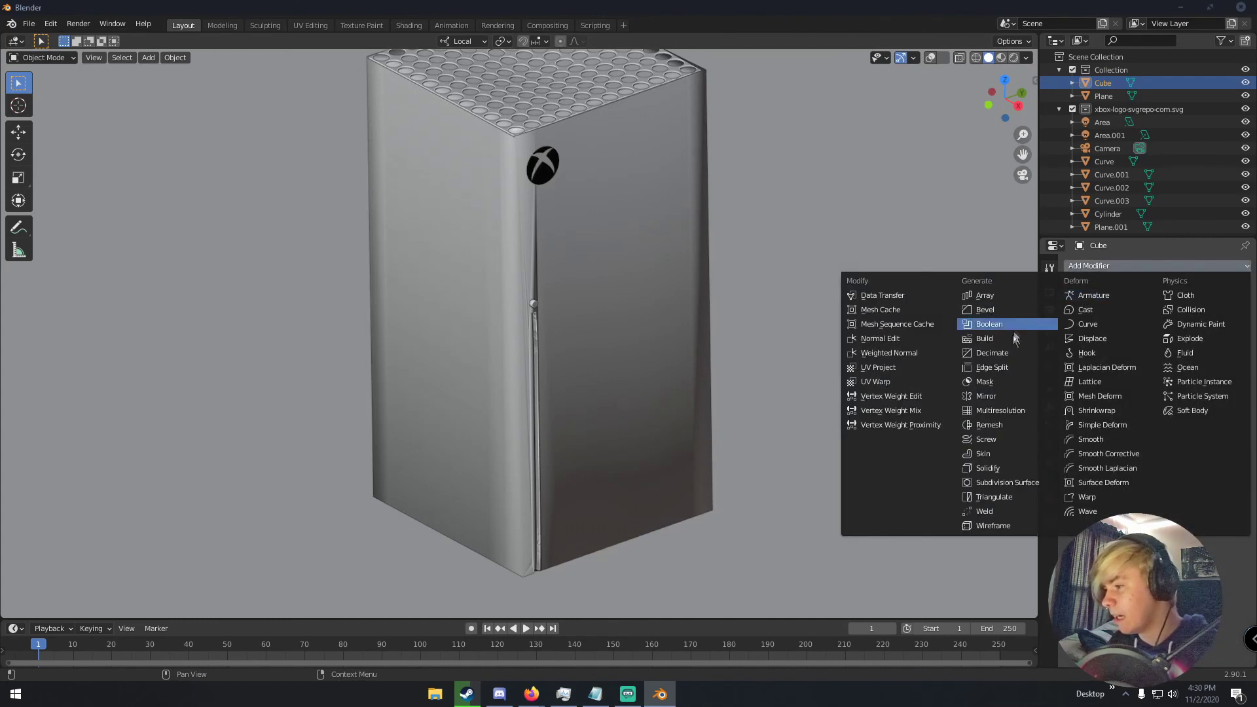
{"action": "left_click", "coordinate": [1012, 367]}
{"action": "scroll", "coordinate": [956, 331], "scroll_direction": "down", "scroll_amount": 3}
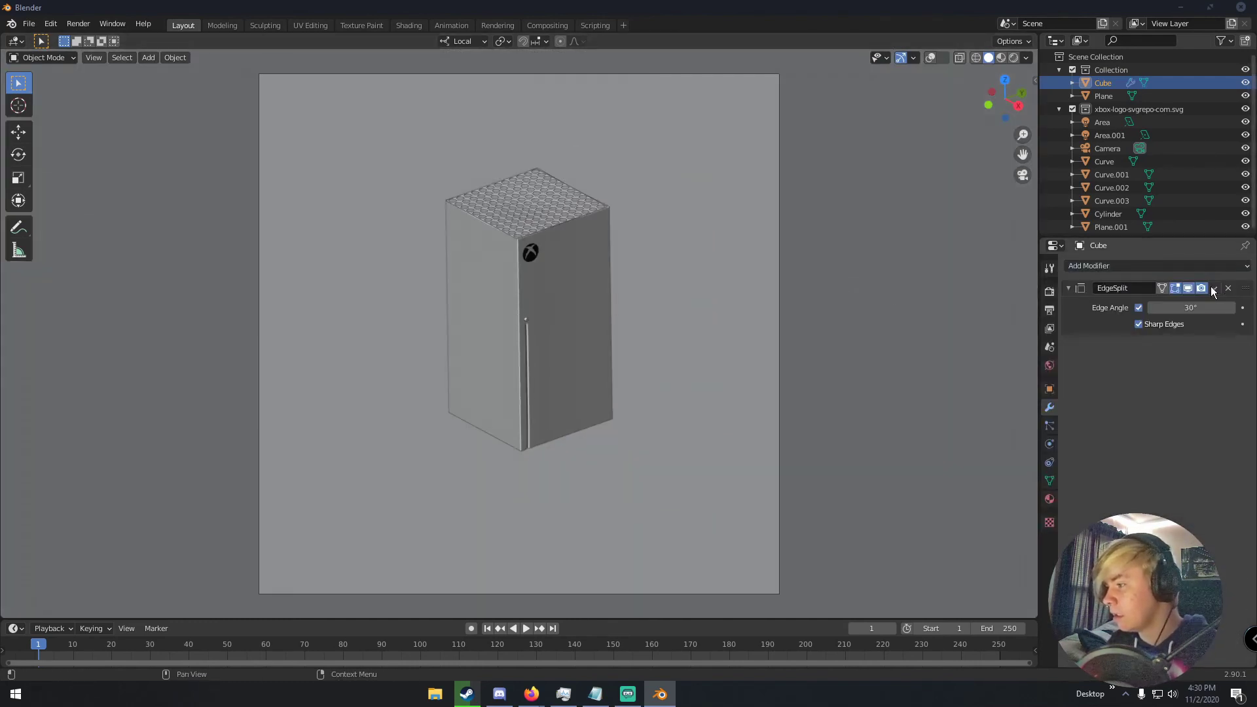
{"action": "left_click", "coordinate": [1213, 291]}
{"action": "left_click", "coordinate": [1182, 302]}
Step: Preview the smooth-shaded console in Rendered shading through the camera
{"action": "key", "text": "z"}
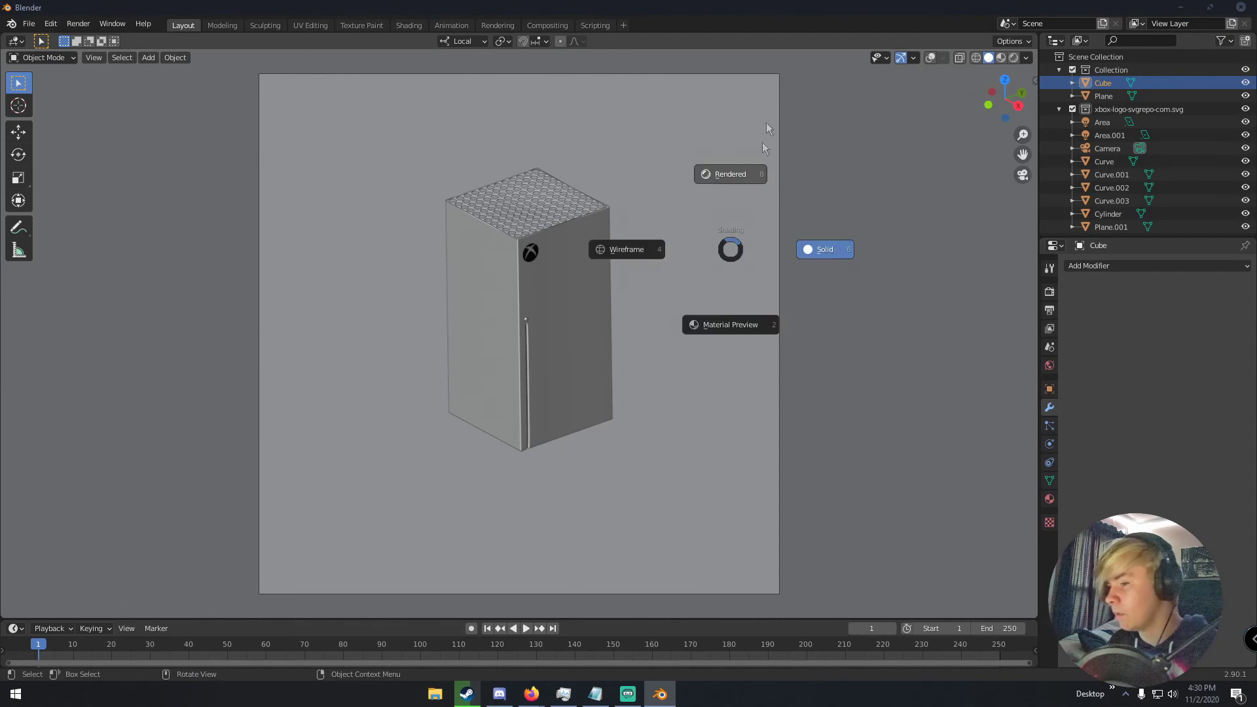
{"action": "left_click", "coordinate": [744, 106]}
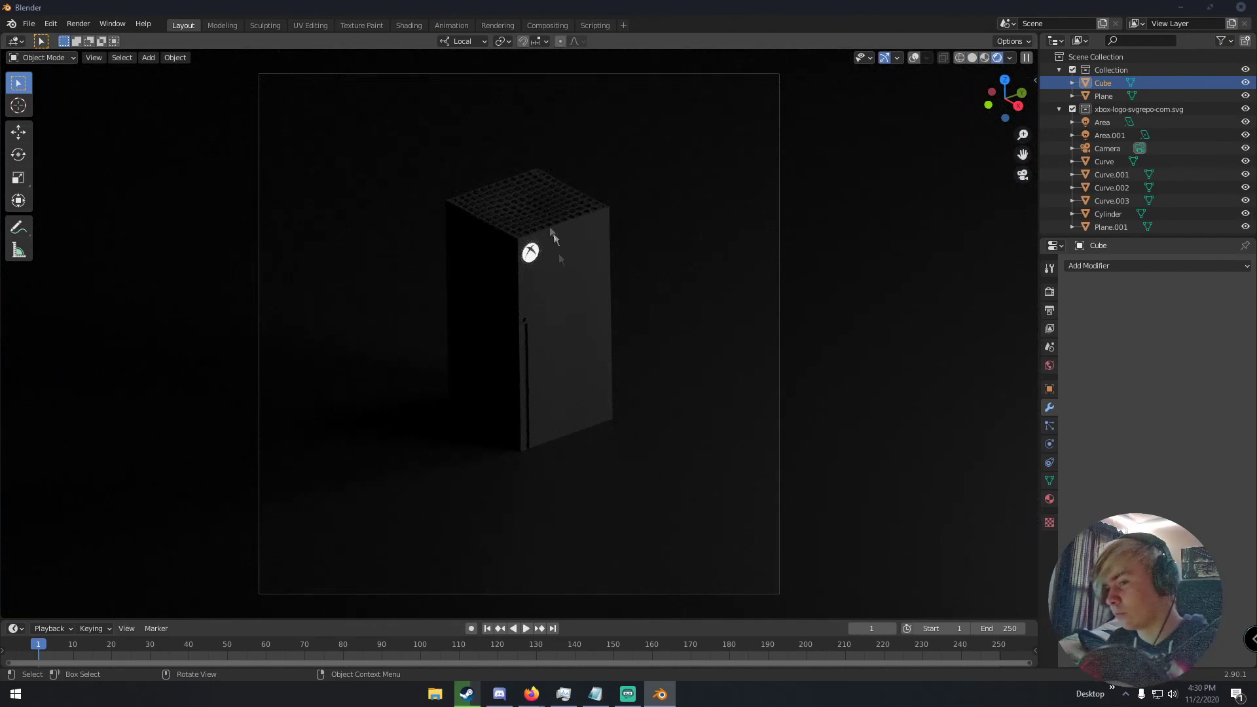
{"action": "scroll", "coordinate": [626, 274], "scroll_direction": "down", "scroll_amount": 1}
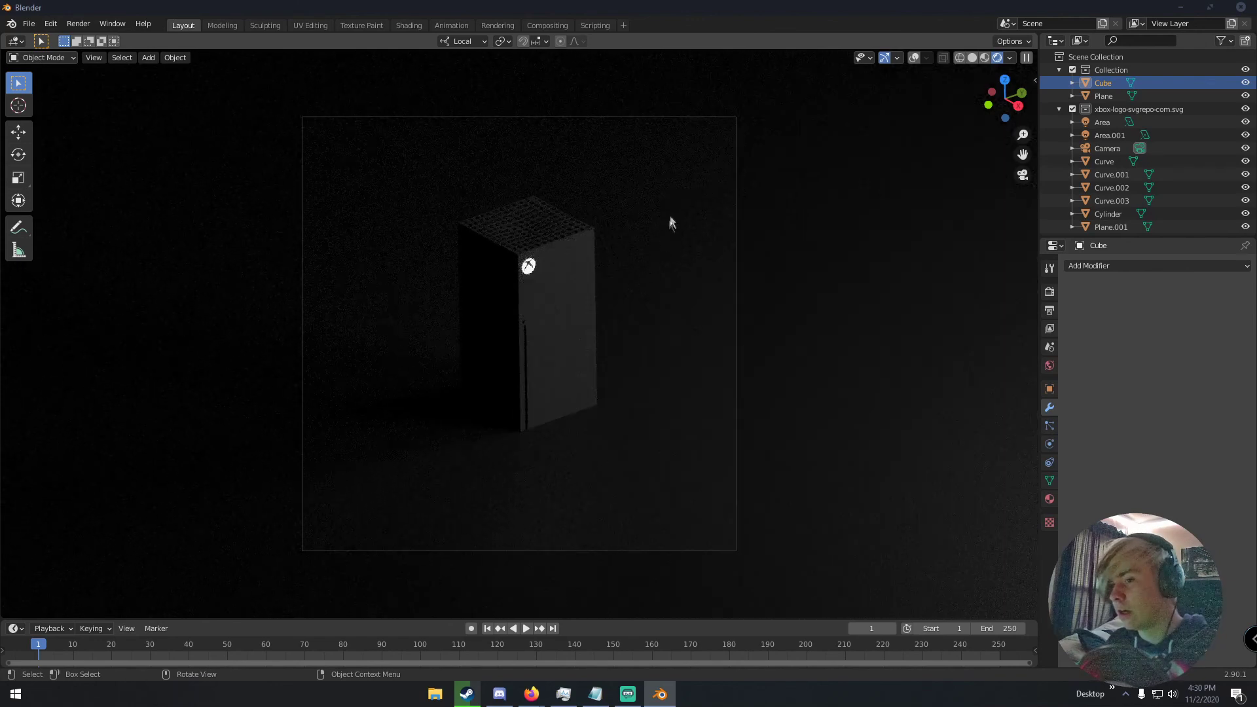